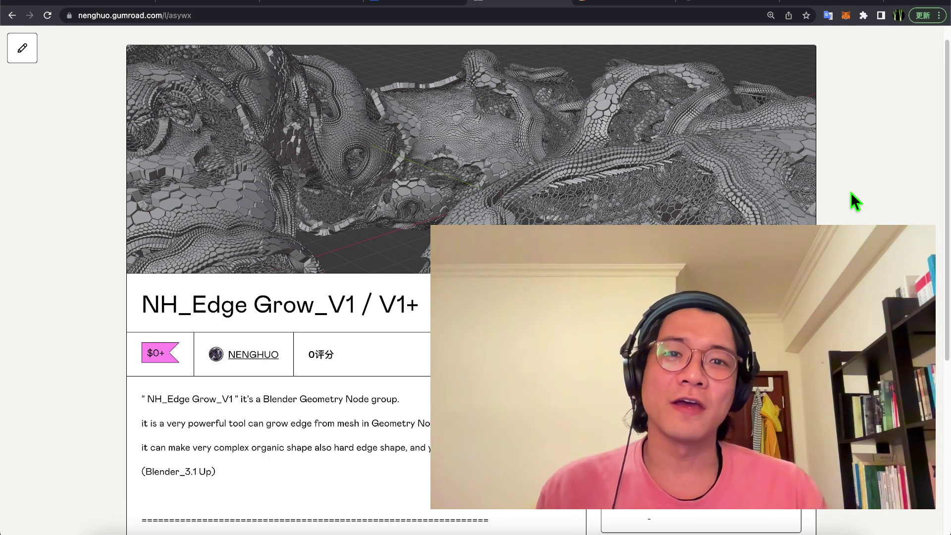
View the Endel app's App Store page and its YouTube channel, and return to the NH_Edge Grow product page.
left_click(423, 5)
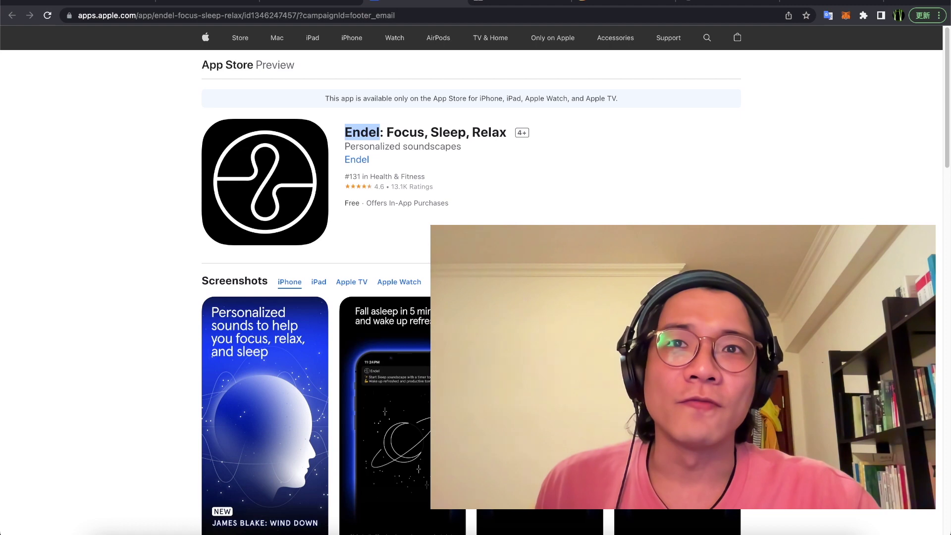
left_click(545, 165)
double_click(362, 132)
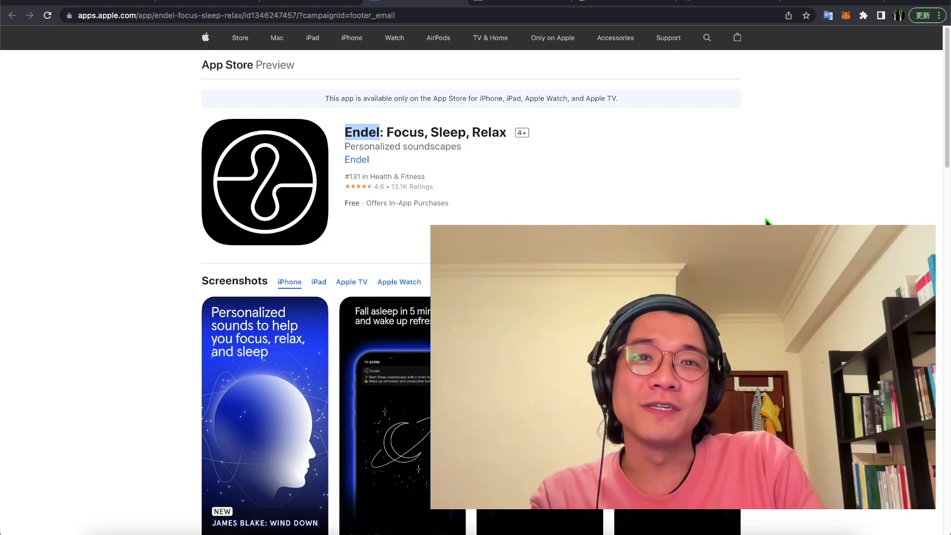
left_click(313, 4)
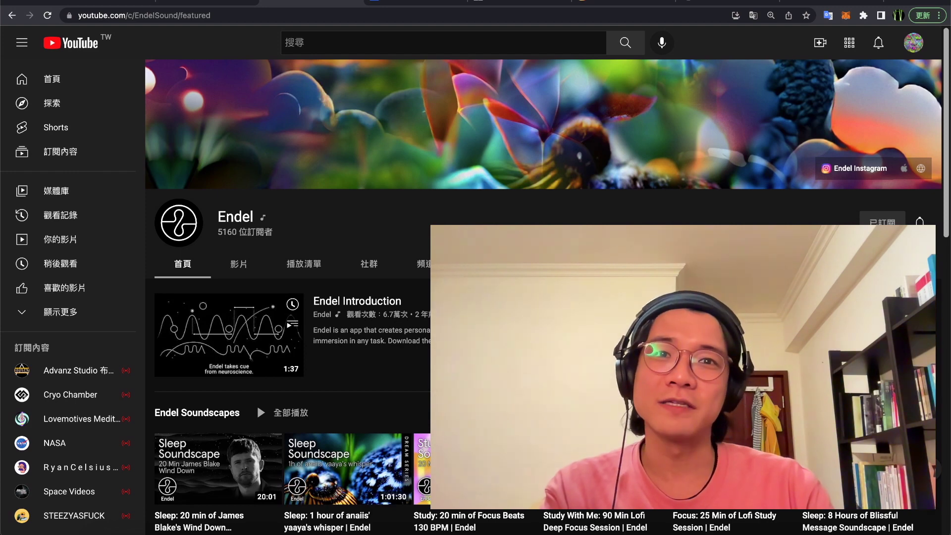
left_click(520, 3)
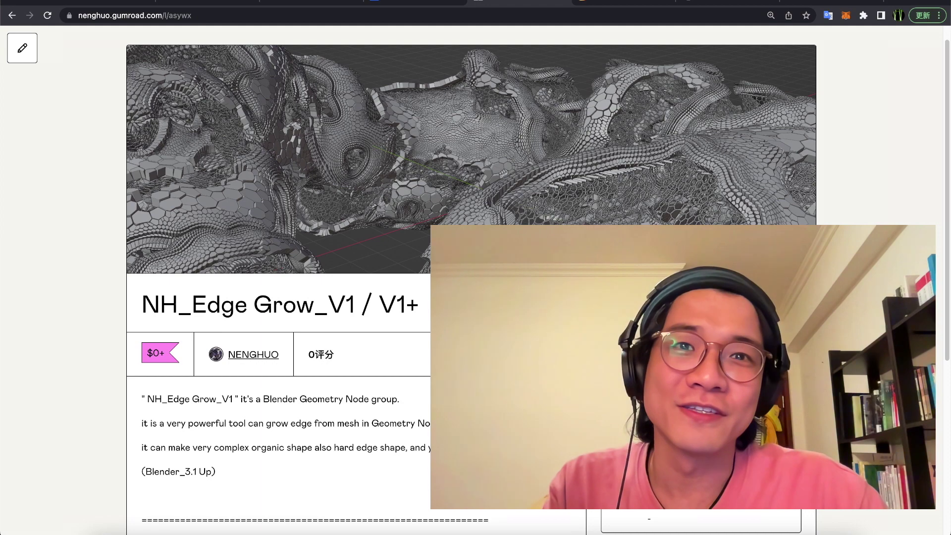
Compare the V1 and V1+ versions on the NH_Edge Grow product page, including the fair-price field.
scroll(475, 278, "up", 1)
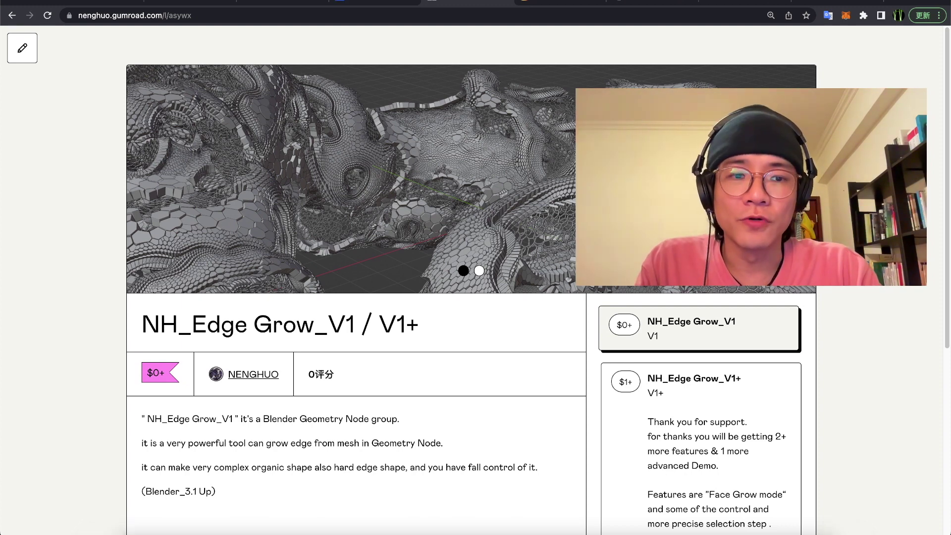
scroll(475, 277, "down", 3)
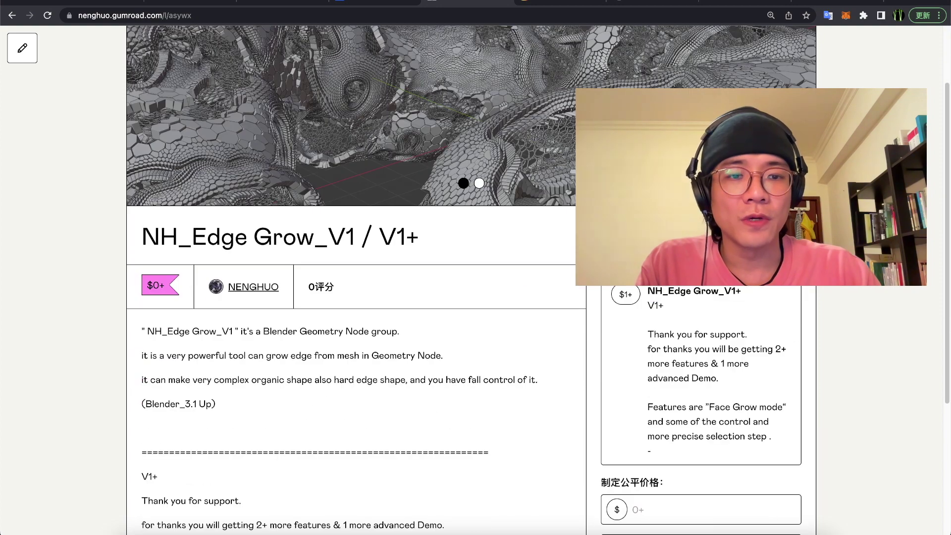
scroll(704, 247, "up", 3)
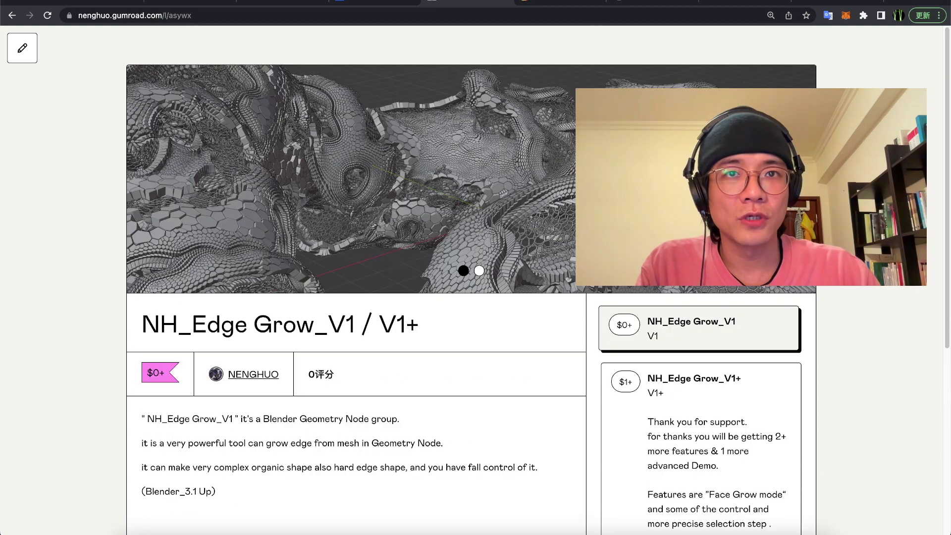
left_click(692, 392)
left_click(721, 341)
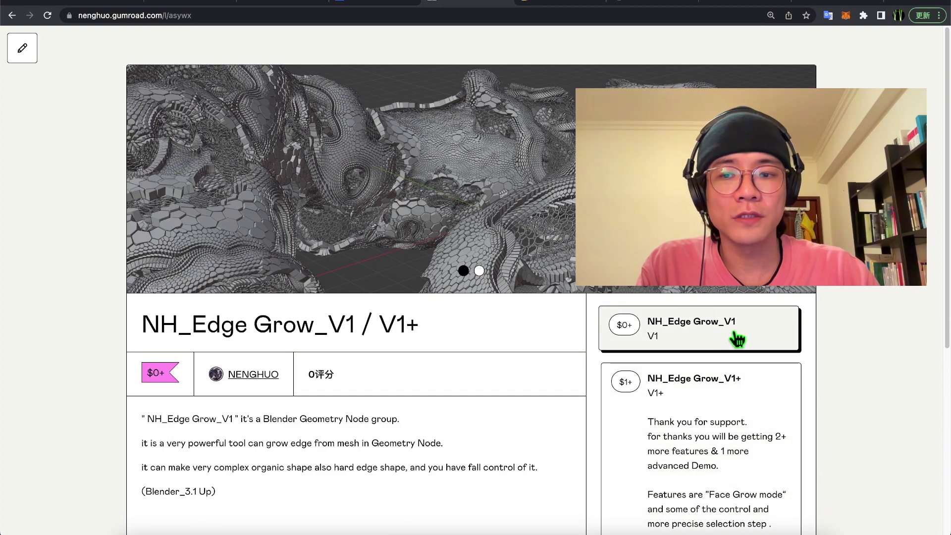
scroll(743, 342, "down", 5)
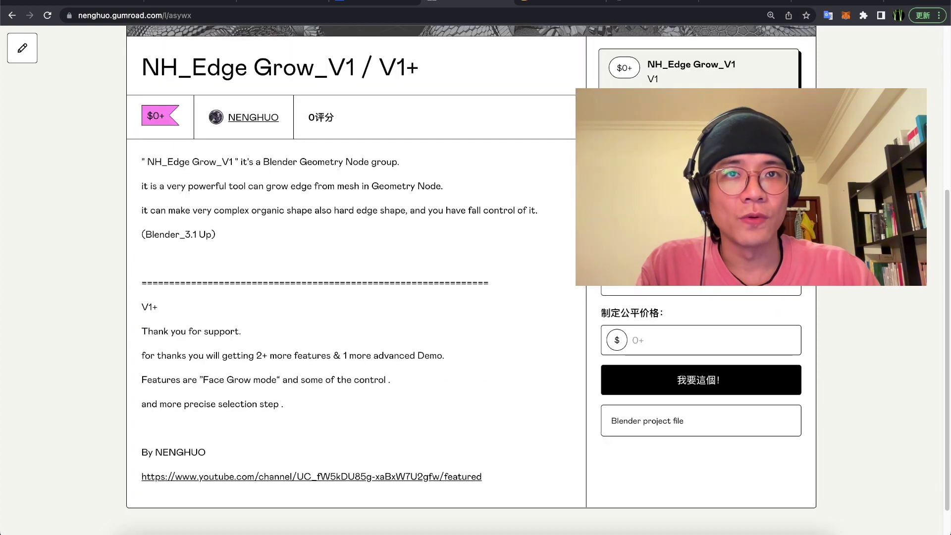
left_click(668, 342)
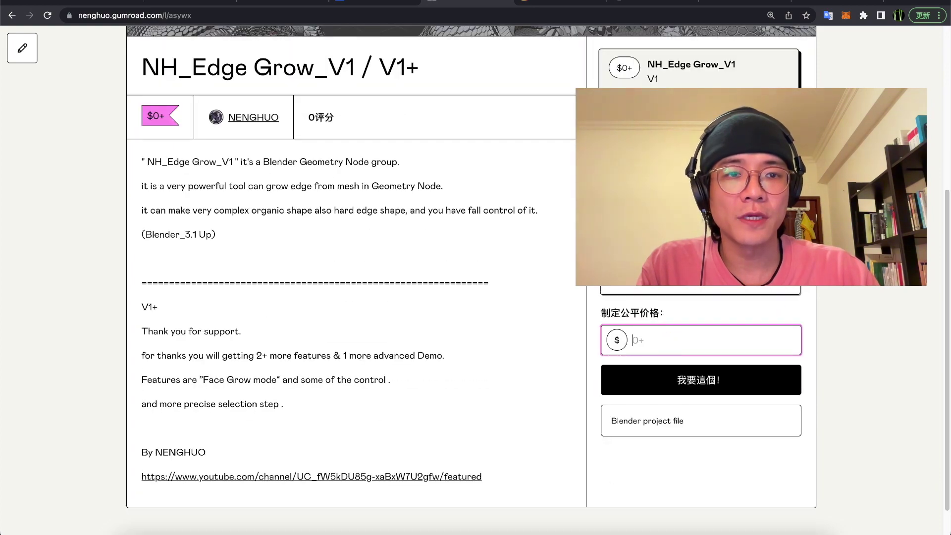
scroll(675, 300, "up", 5)
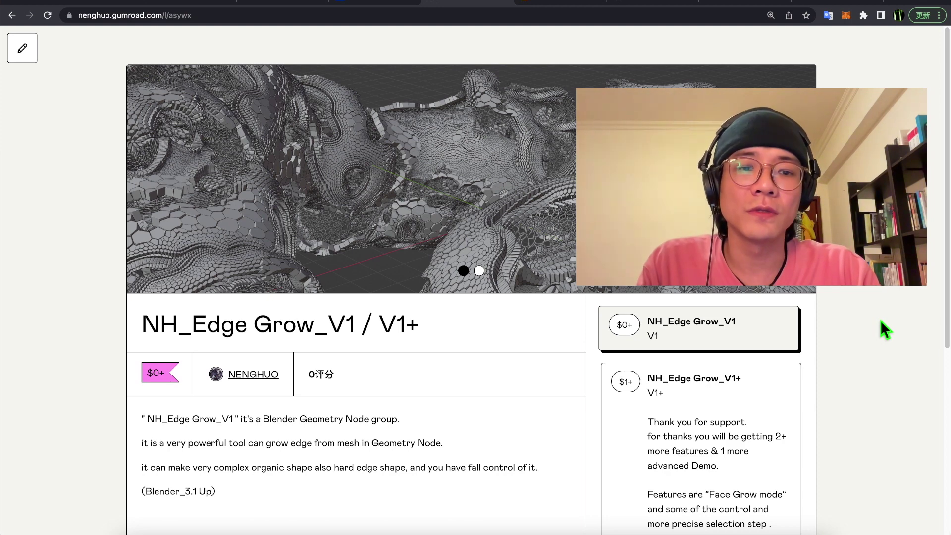
Review the NH_Edge Grow_V1+ option's extra features and the purchase area beneath it.
scroll(880, 319, "down", 5)
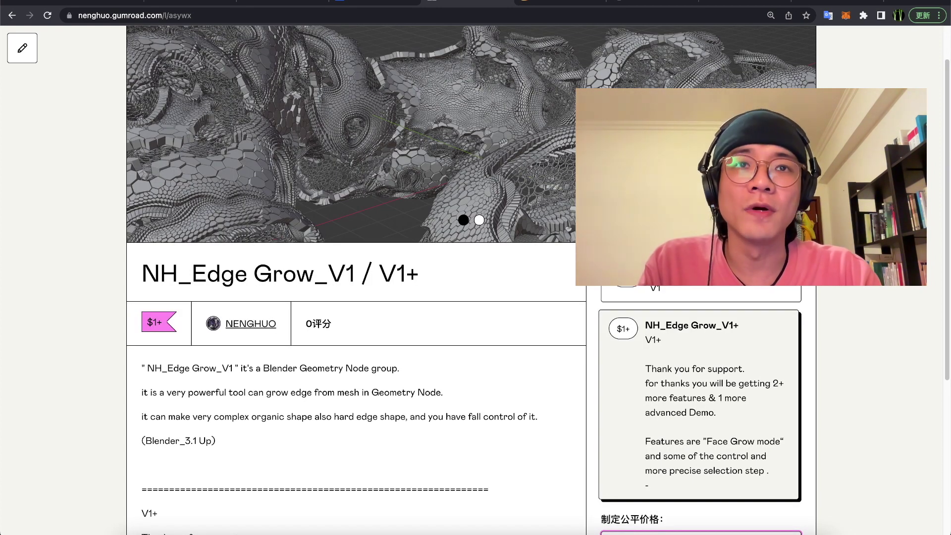
scroll(471, 280, "down", 2)
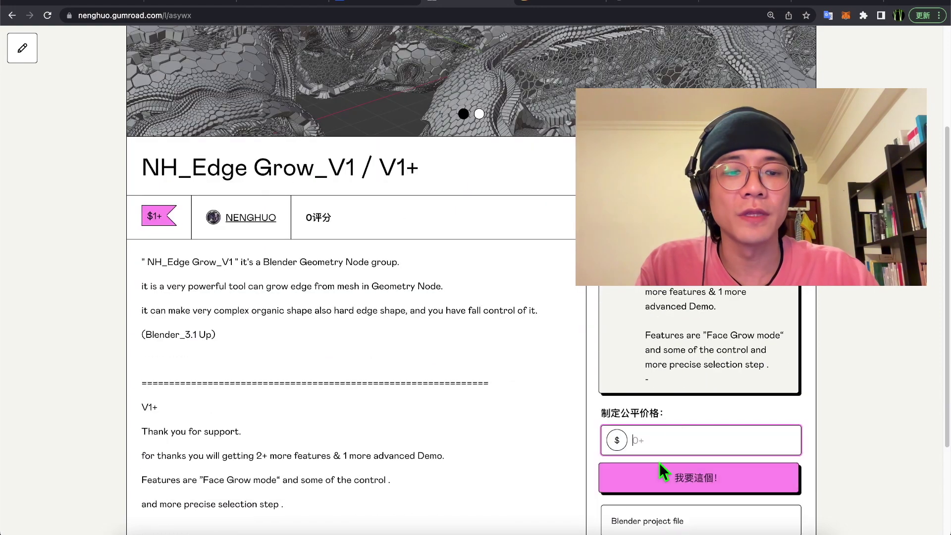
scroll(743, 446, "down", 1)
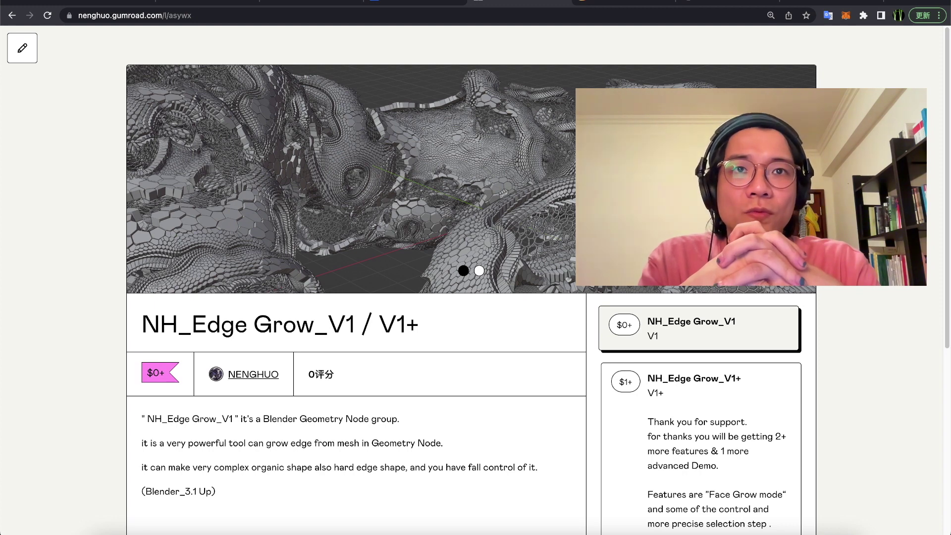
scroll(420, 459, "down", 2)
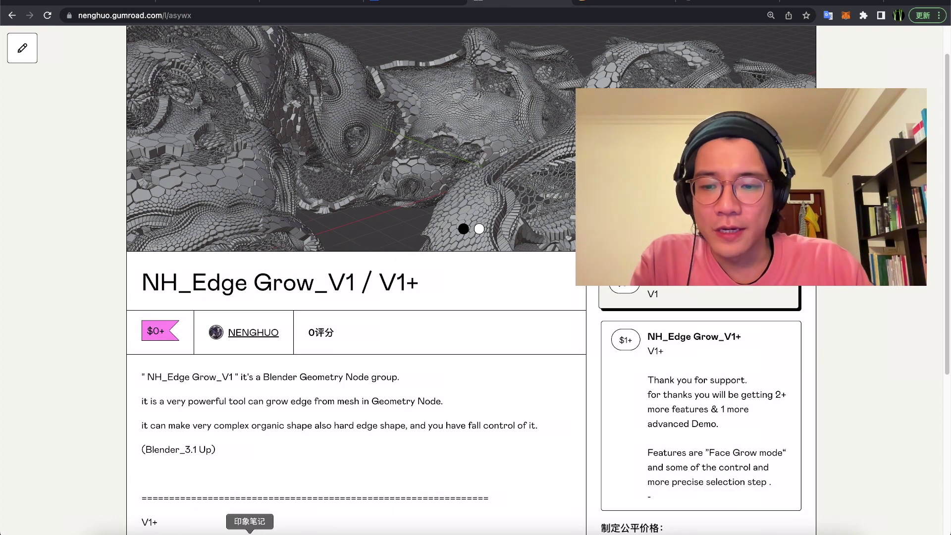
Switch to Blender and examine the ring-shaped mesh with grown edges in the 3D viewport.
left_click(201, 533)
scroll(411, 244, "down", 7)
mouse_move(543, 201)
middle_mouse_down()
mouse_move(589, 149)
mouse_move(594, 168)
mouse_move(536, 213)
middle_mouse_up()
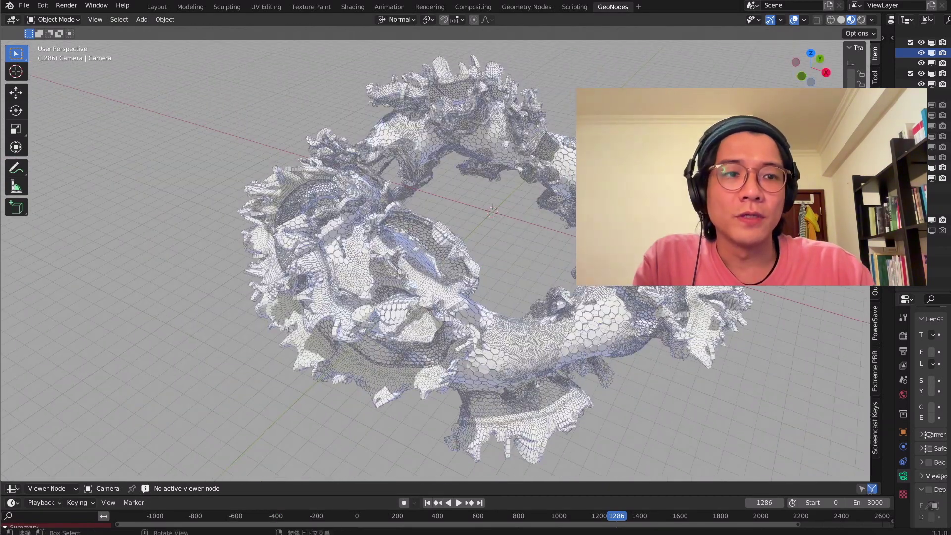
middle_click_drag(537, 210, 380, 204, "shift")
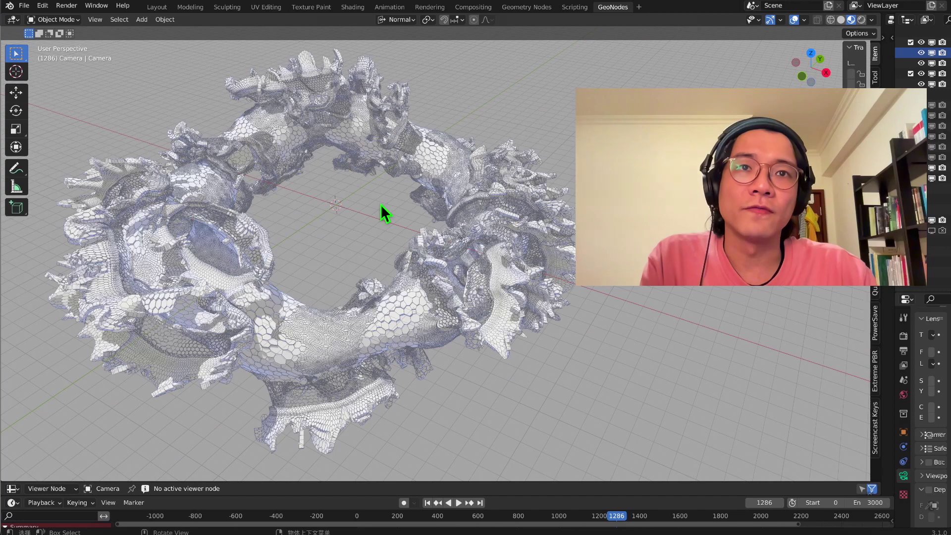
scroll(388, 201, "up", 2)
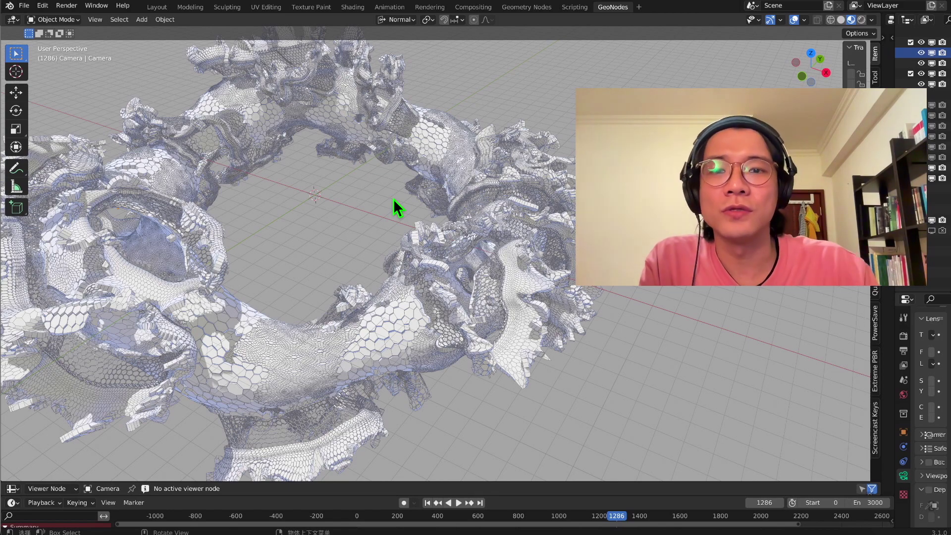
mouse_move(384, 175)
middle_mouse_down("shift")
mouse_move(439, 222)
mouse_move(463, 209)
middle_mouse_up("shift")
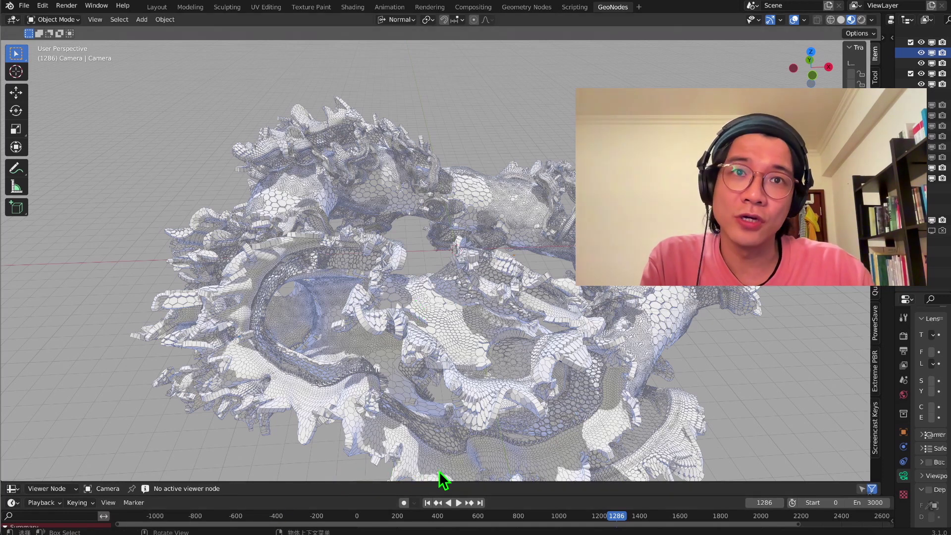
Bring up the screenshot of the NH_Edge Grow_V1 node group and reposition its window.
left_click(469, 534)
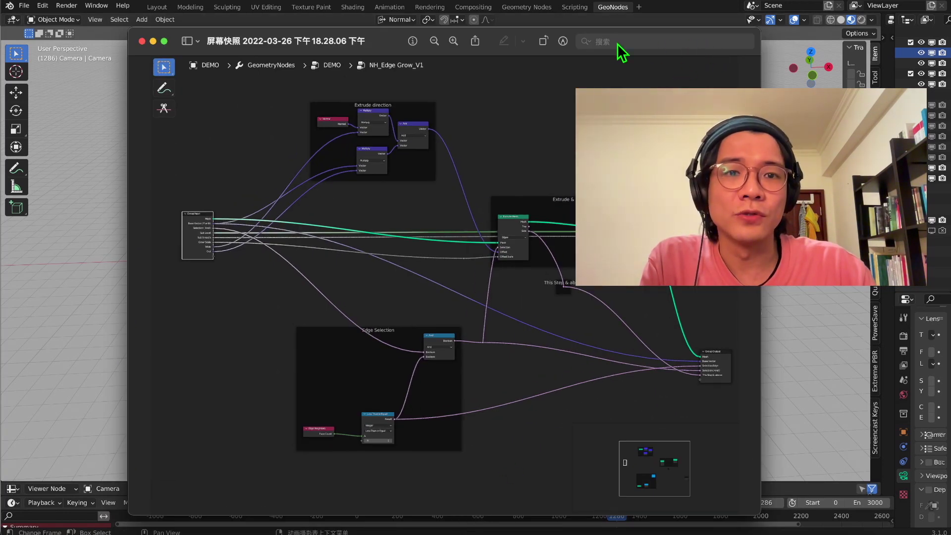
left_click_drag(525, 43, 360, 15)
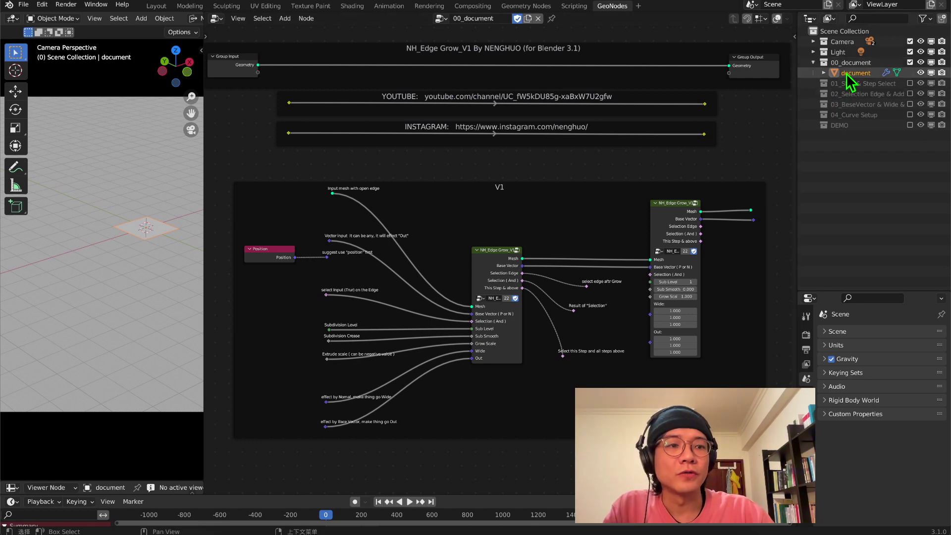
Look over the V1 documentation frame in the 00_document node tree.
scroll(470, 229, "down", 1)
scroll(378, 194, "up", 2)
scroll(378, 198, "up", 1)
middle_click_drag(382, 210, 443, 207)
scroll(458, 197, "up", 3)
key("Home")
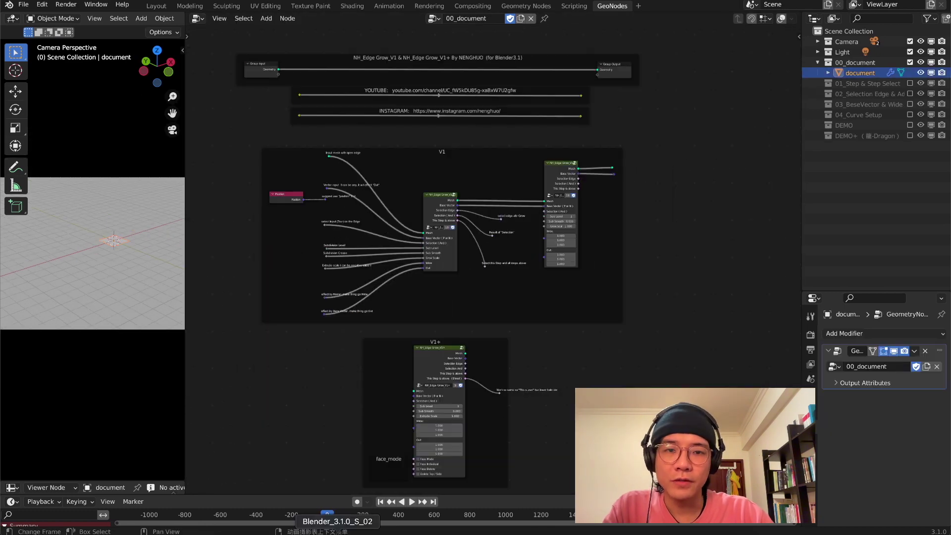
Examine the NH_Edge Grow_V1+ node with its face_mode options and compare it with the V1 frame above.
scroll(522, 284, "up", 3)
middle_click_drag(522, 284, 536, 77)
scroll(314, 269, "up", 1)
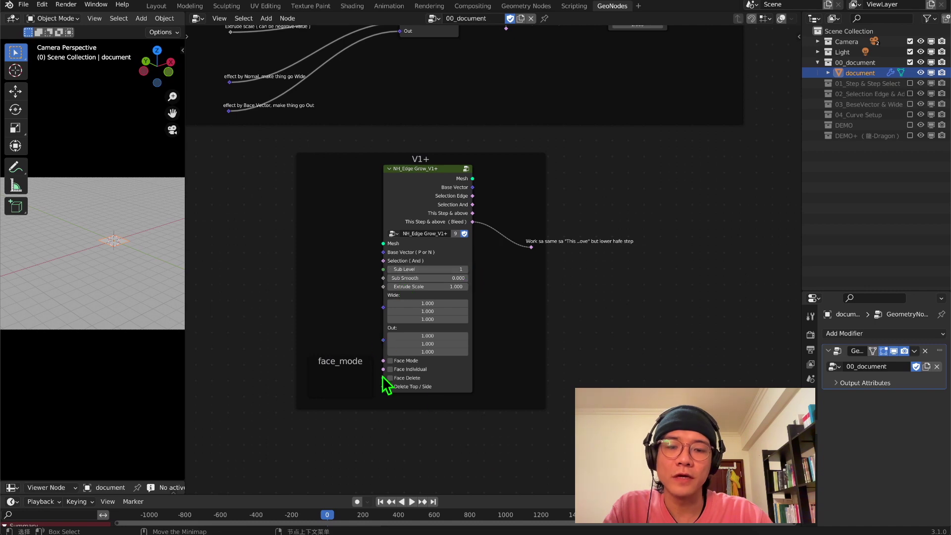
scroll(602, 352, "down", 2)
scroll(601, 352, "up", 1)
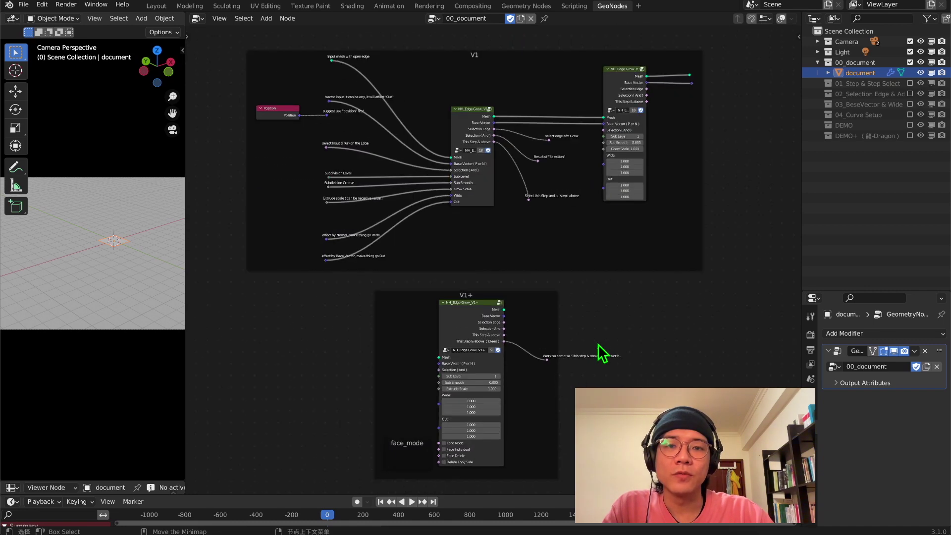
scroll(601, 352, "down", 2)
mouse_move(601, 352)
middle_mouse_down()
mouse_move(600, 381)
mouse_move(596, 367)
middle_mouse_up()
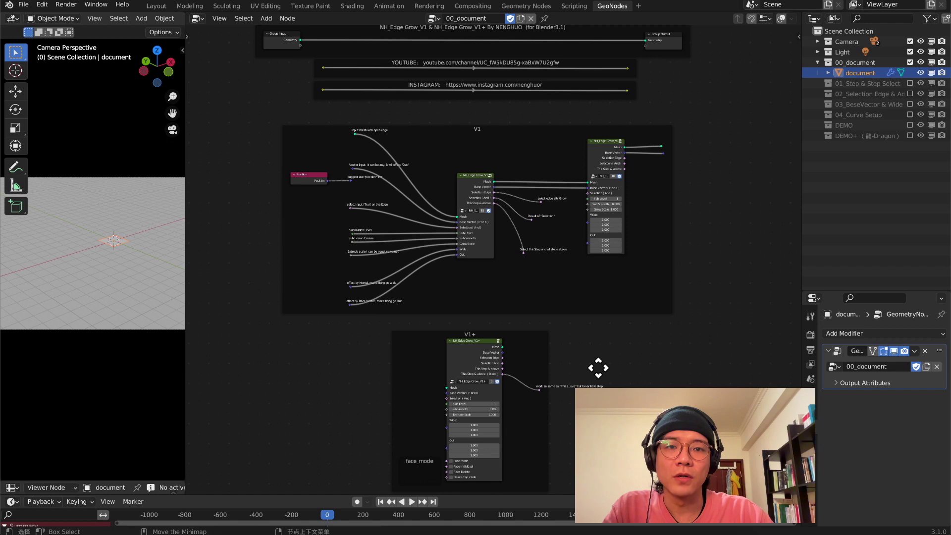
scroll(596, 367, "down", 1)
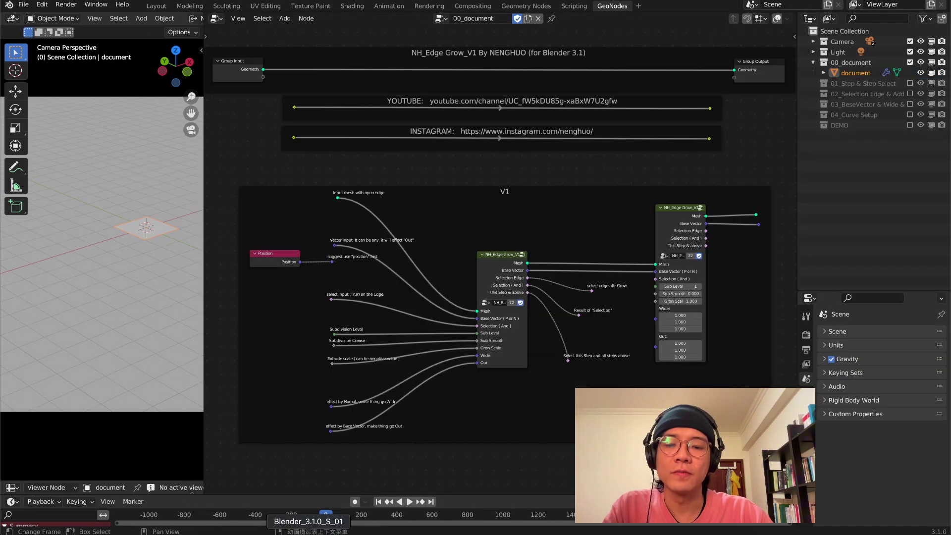
Examine the annotated inputs and outputs of the NH_Edge Grow_V1 node in the V1-only Blender file.
scroll(450, 186, "up", 1)
scroll(450, 185, "down", 1)
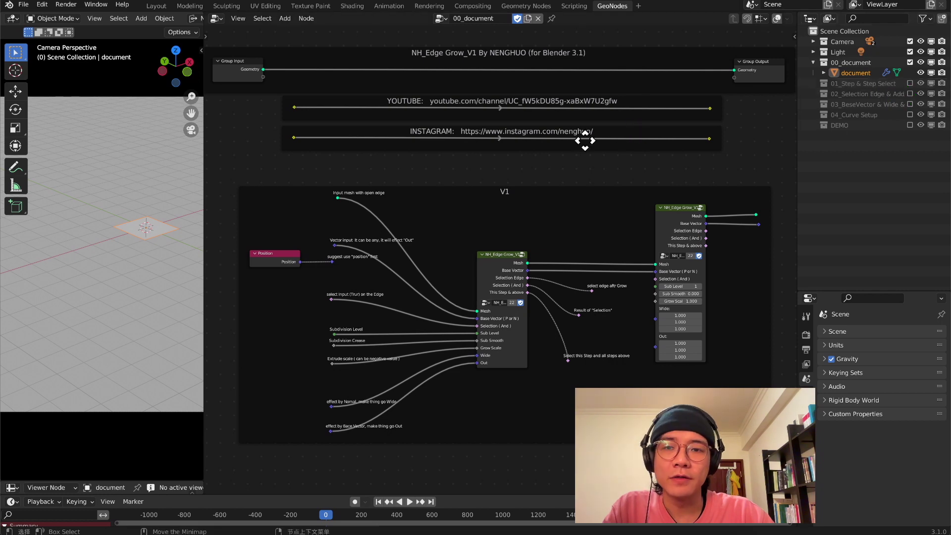
scroll(545, 124, "up", 2)
scroll(495, 119, "up", 2)
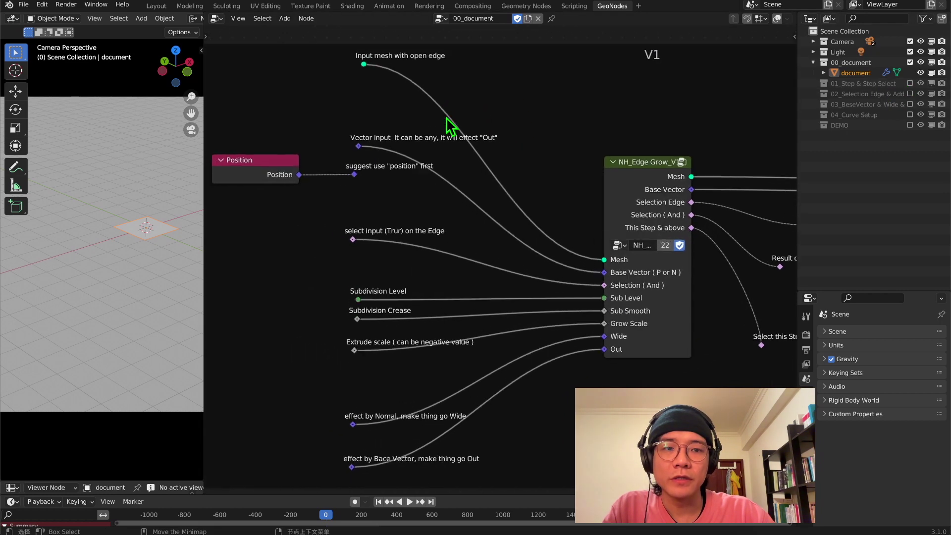
scroll(631, 171, "down", 3)
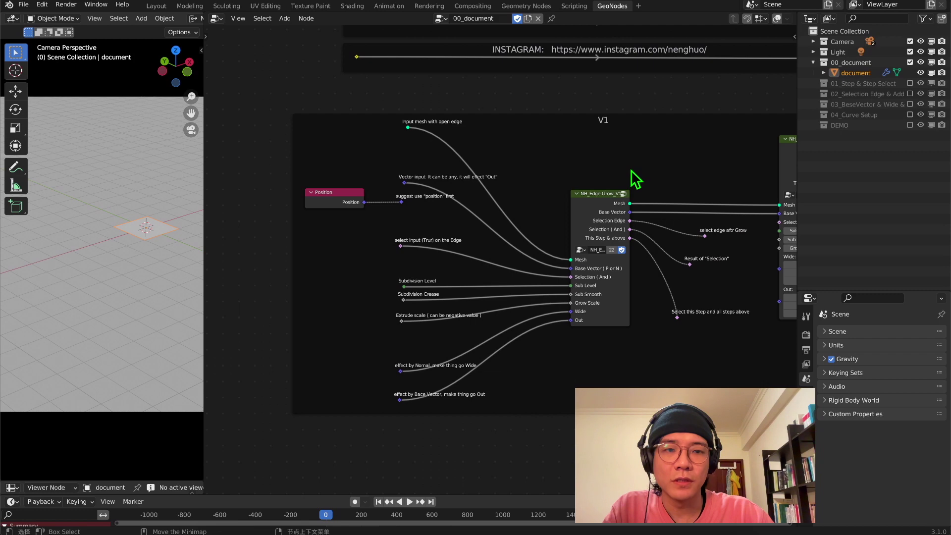
middle_click_drag(630, 179, 598, 173)
scroll(530, 188, "down", 3)
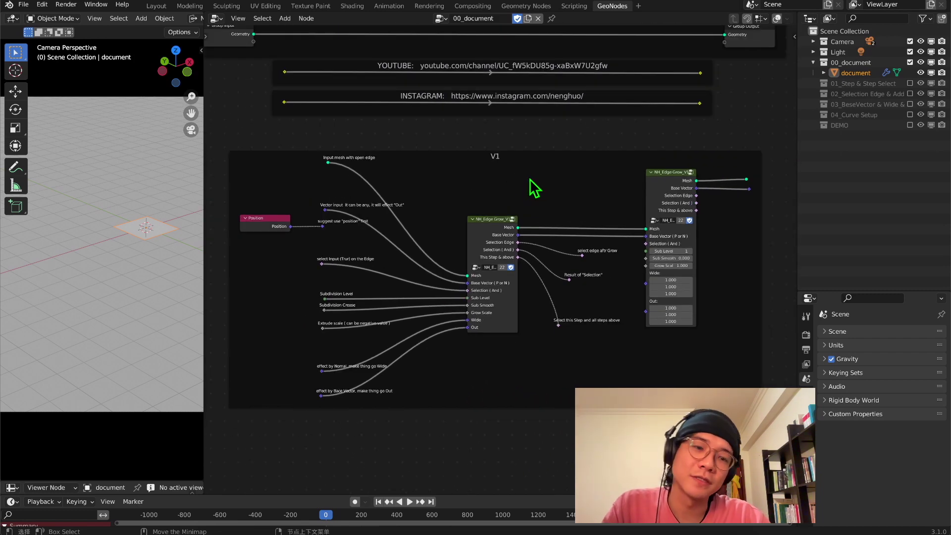
middle_click_drag(534, 194, 533, 212)
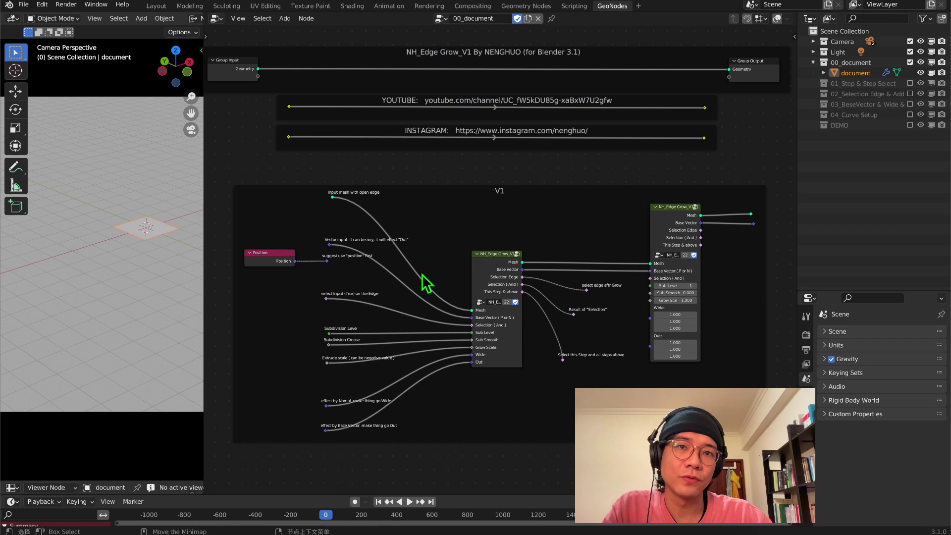
Inspect how the two chained NH_Edge Grow_V1 nodes connect, and the notes on the vector, Wide and Out inputs.
scroll(547, 287, "up", 1)
scroll(547, 287, "up", 1)
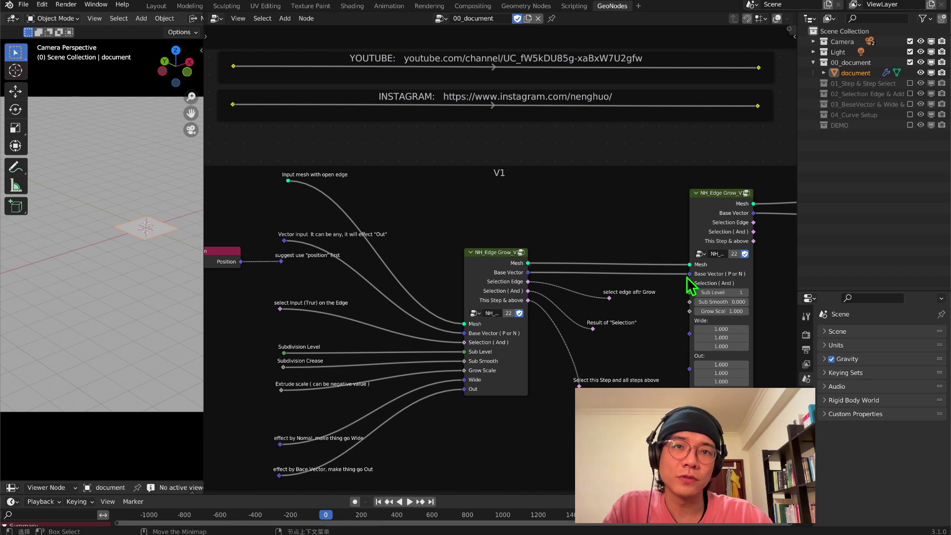
middle_click_drag(299, 271, 354, 266)
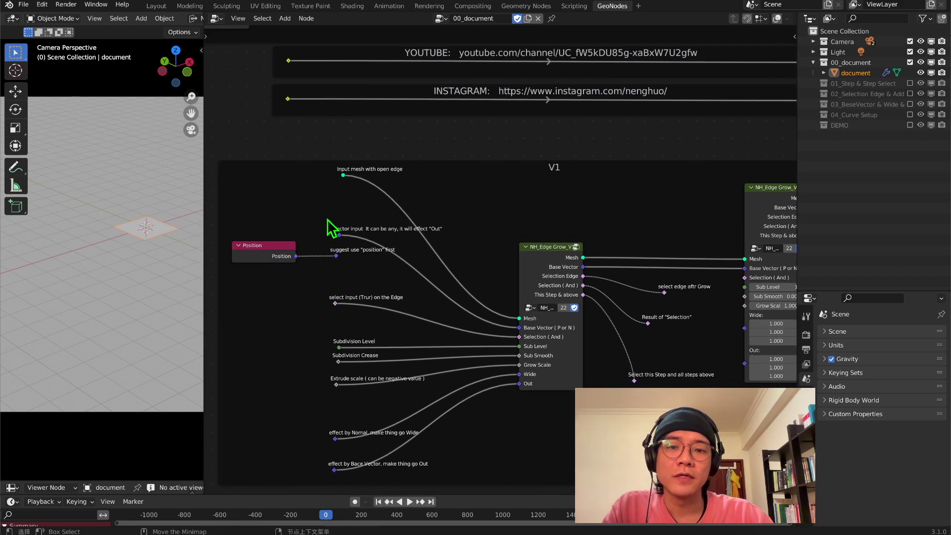
middle_click_drag(308, 272, 347, 255)
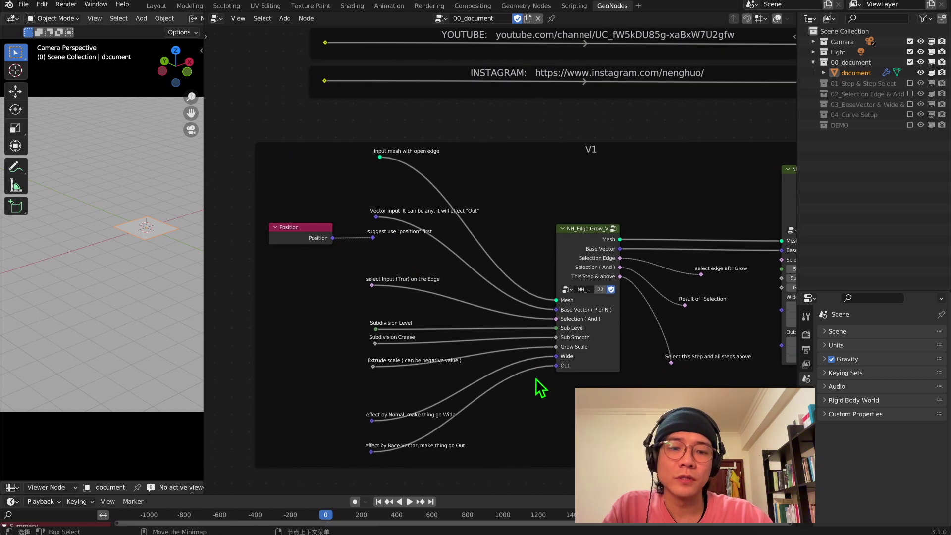
middle_click_drag(542, 366, 546, 341)
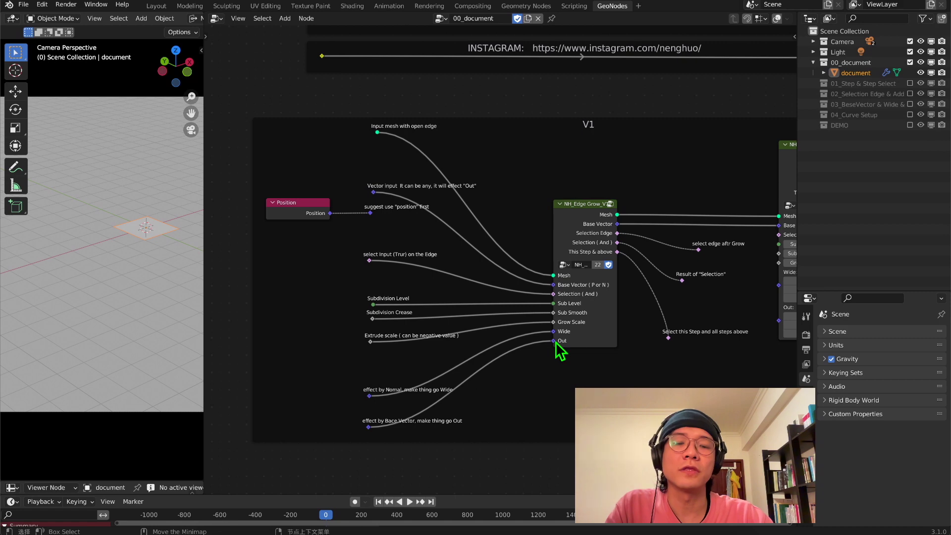
Exclude the 00_document collection, enable 01_Step & Step Select, and show its object's full node tree in a wider node editor.
middle_click_drag(554, 340, 547, 306)
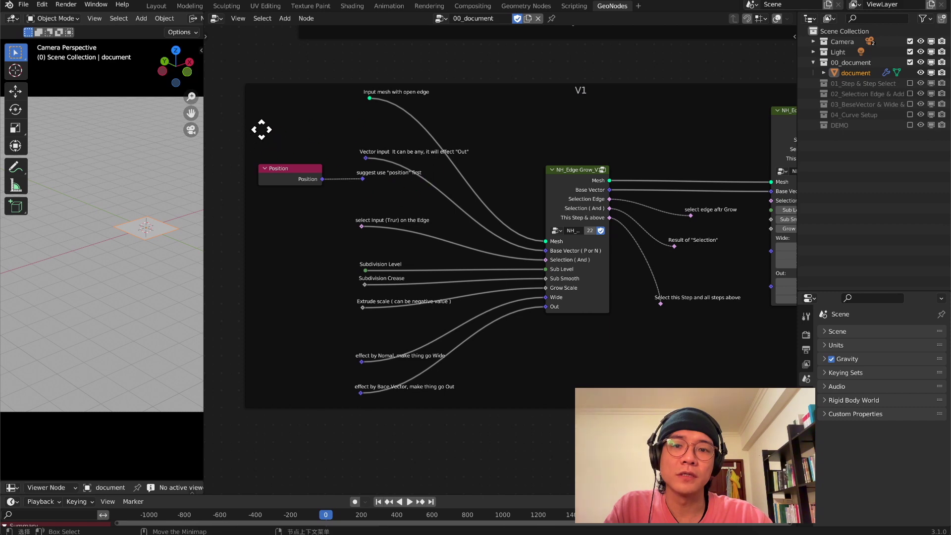
scroll(499, 262, "up", 1)
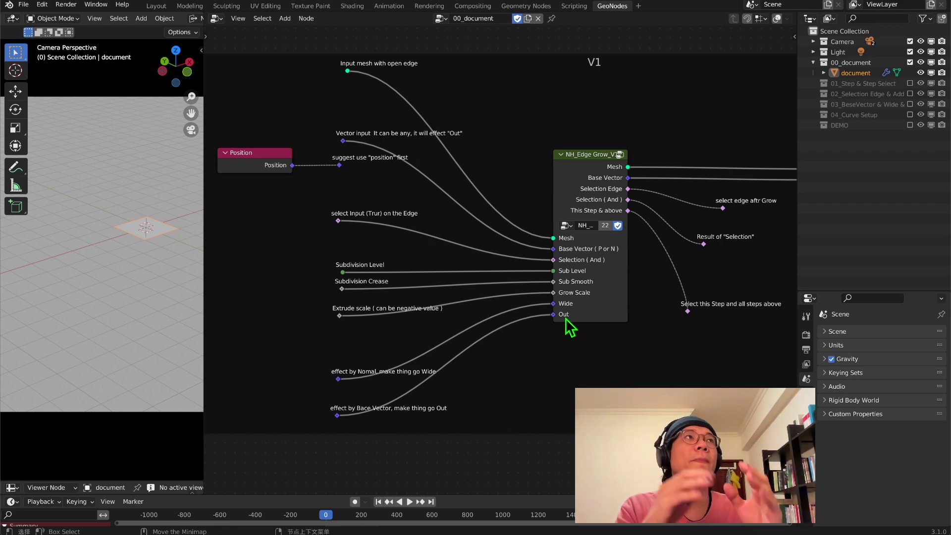
scroll(570, 327, "down", 2)
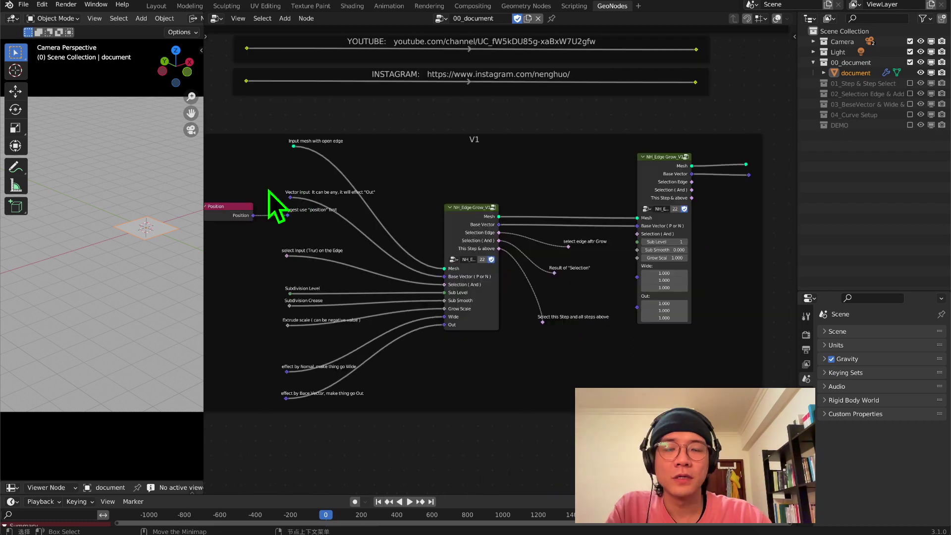
middle_click_drag(452, 197, 486, 215)
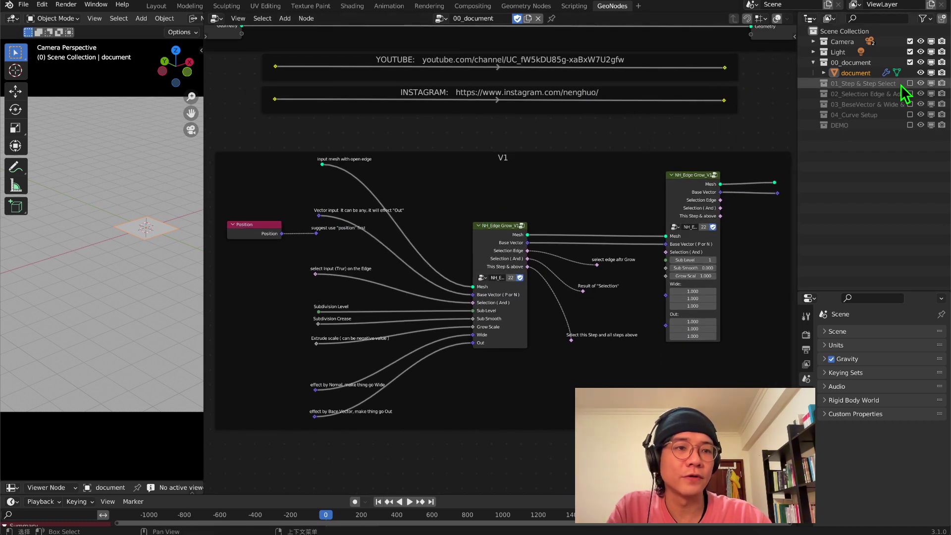
key("Home")
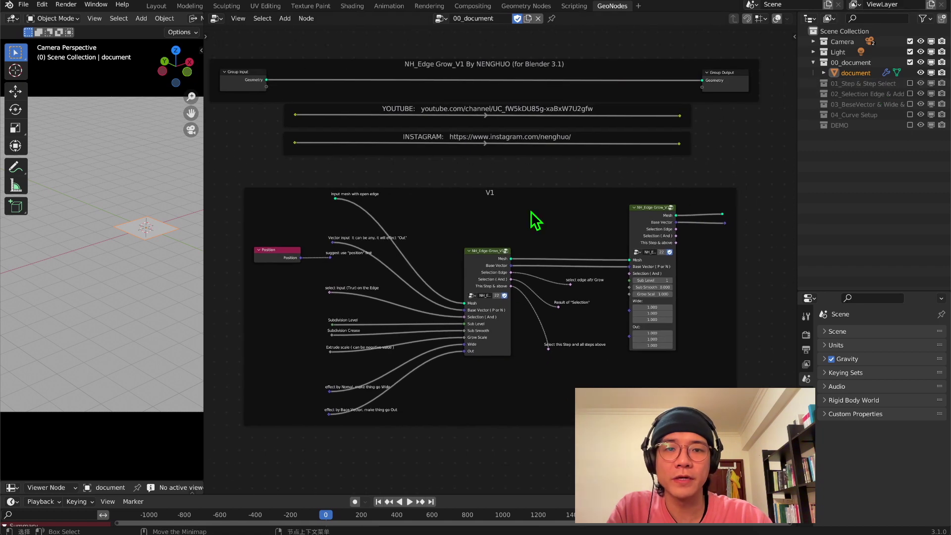
left_click(910, 62)
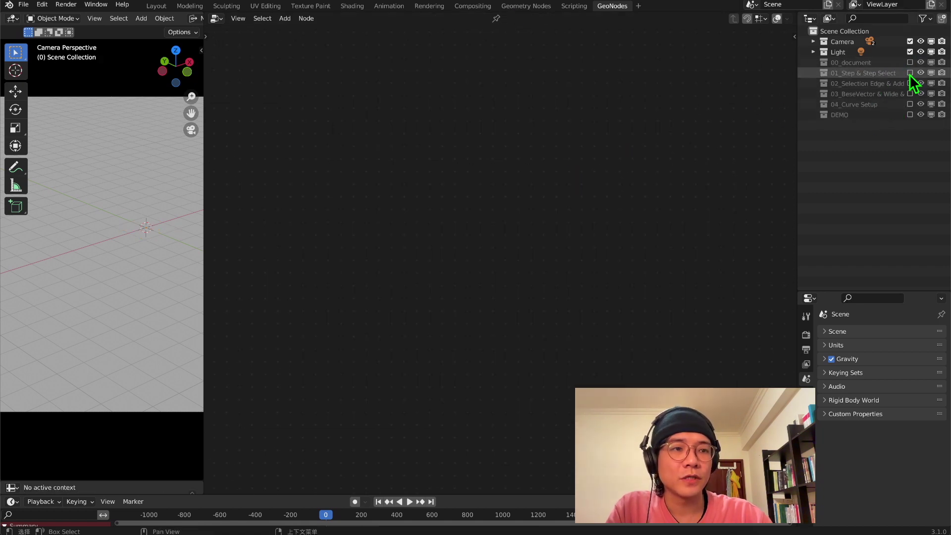
left_click(910, 73)
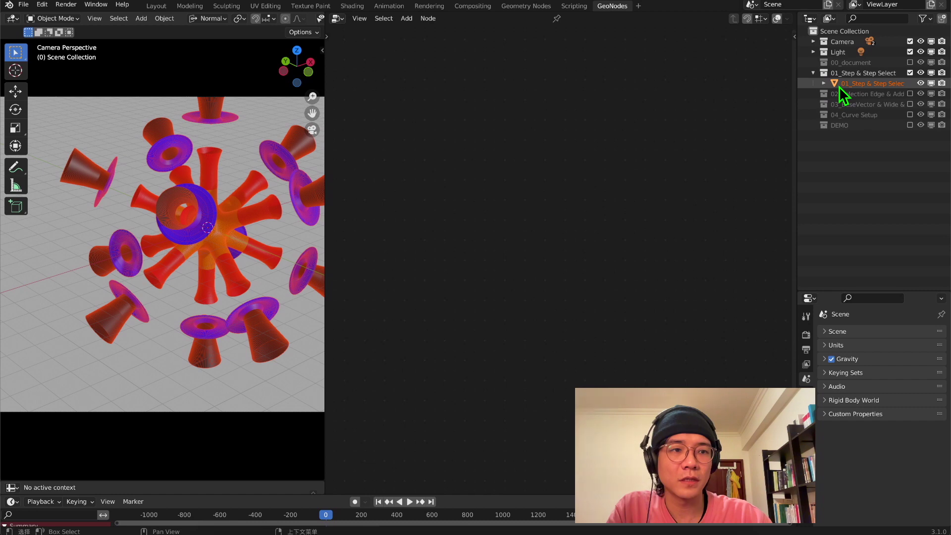
left_click(843, 84)
key("Home")
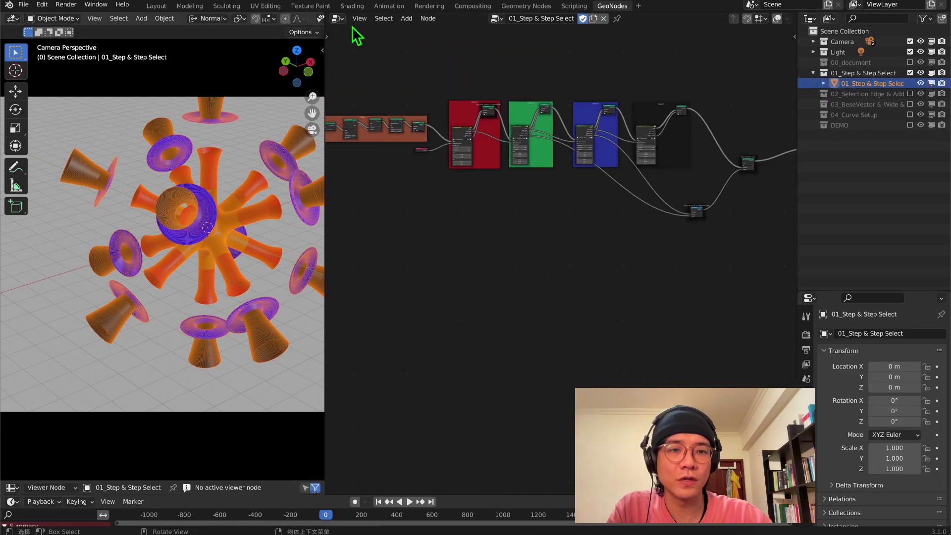
left_click_drag(797, 196, 852, 196)
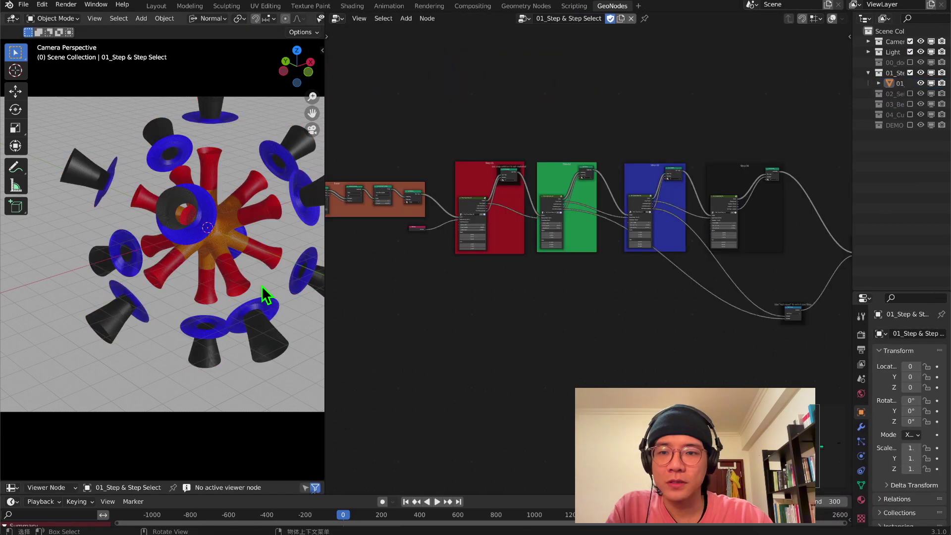
Mute the Delete Geometry node labelled Delete Seleted Step, located after the Step 04 frame.
middle_click_drag(261, 289, 217, 256)
scroll(215, 255, "up", 4)
middle_click_drag(218, 251, 308, 269)
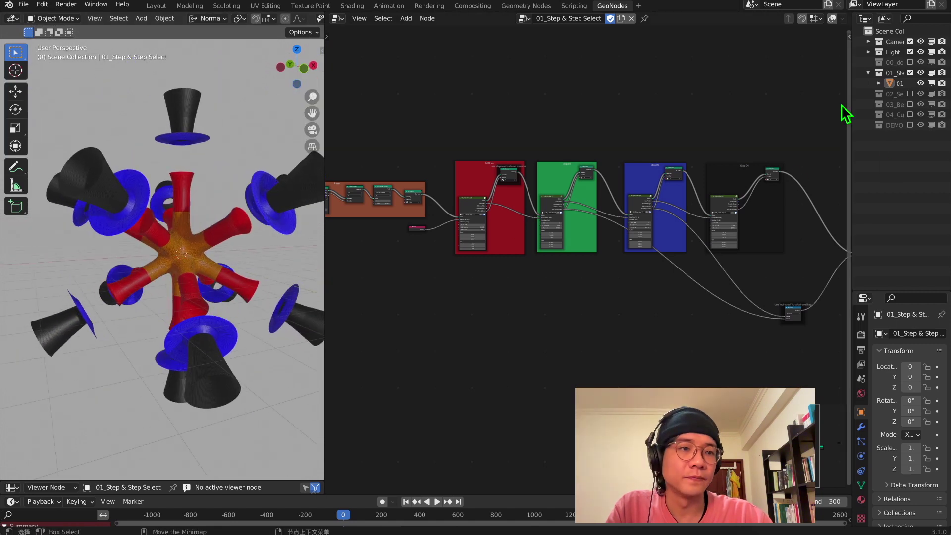
middle_click_drag(512, 247, 652, 259)
scroll(676, 223, "up", 7)
middle_click_drag(676, 223, 701, 196)
left_click(719, 266)
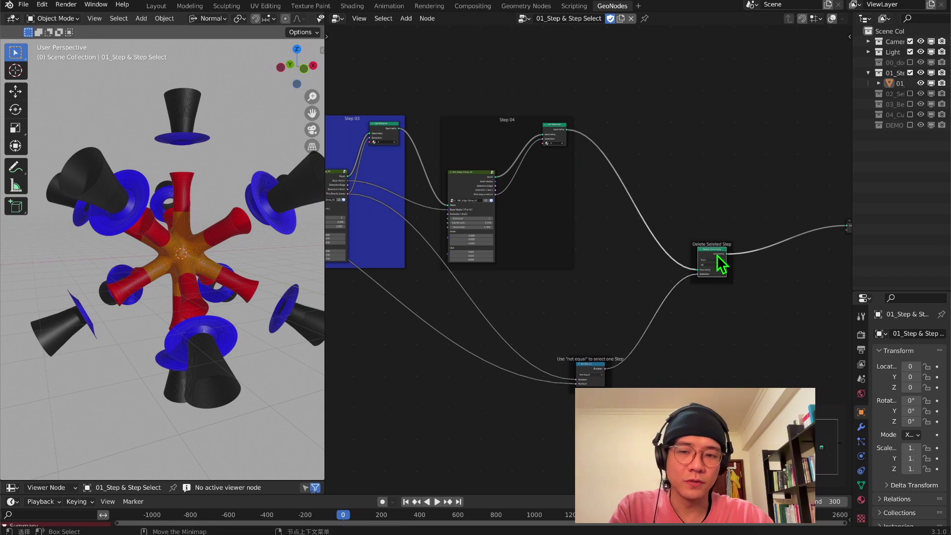
key("m")
Examine how the Base frame feeds the Step 01 to Step 04 frames and how each step selection drives its Set Material node.
scroll(598, 232, "down", 3)
middle_click_drag(553, 228, 411, 221)
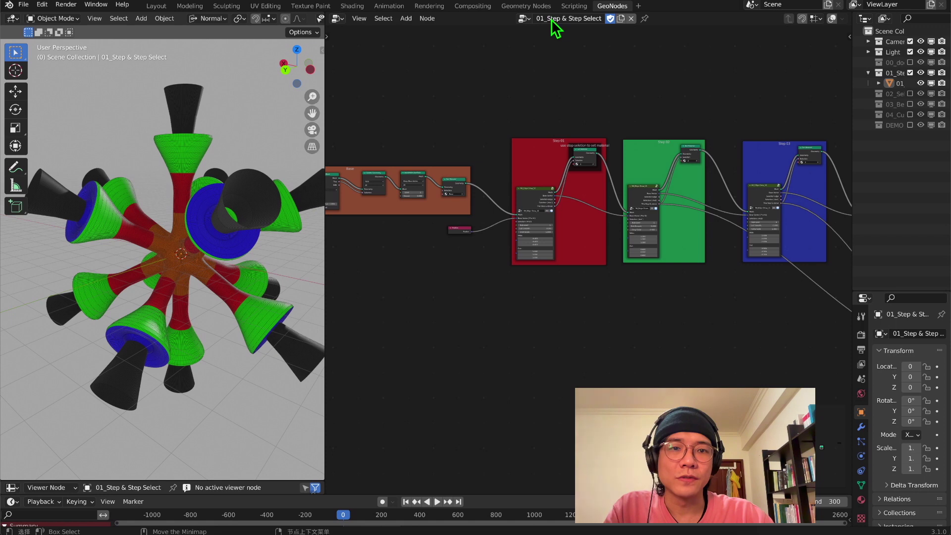
scroll(589, 117, "up", 2)
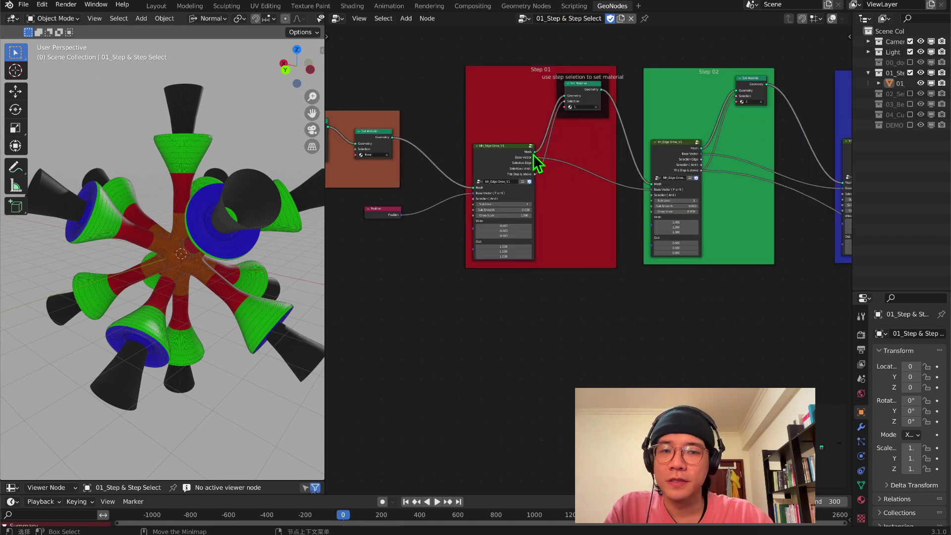
middle_click_drag(490, 157, 576, 164)
middle_click_drag(645, 177, 455, 177)
scroll(503, 174, "down", 6)
middle_click_drag(558, 182, 514, 188)
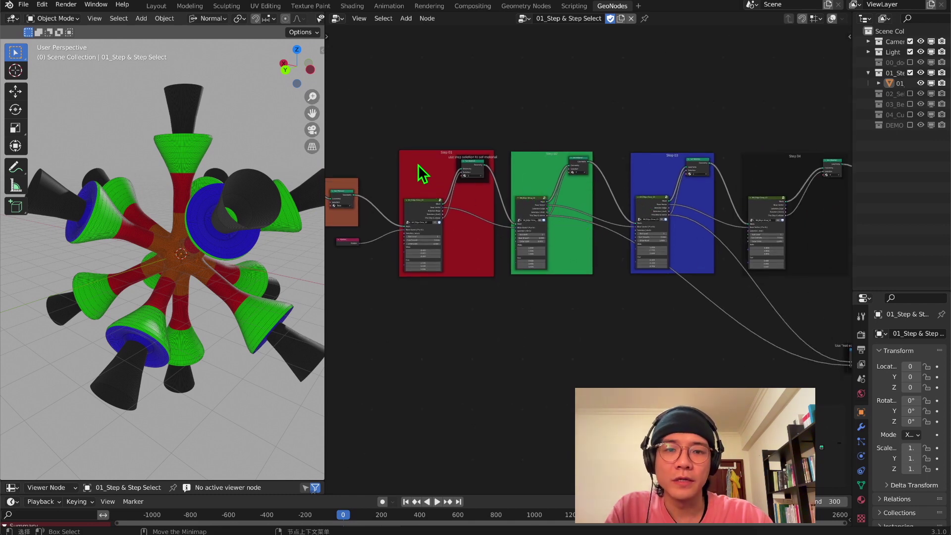
scroll(419, 168, "up", 2)
middle_click_drag(421, 170, 622, 169)
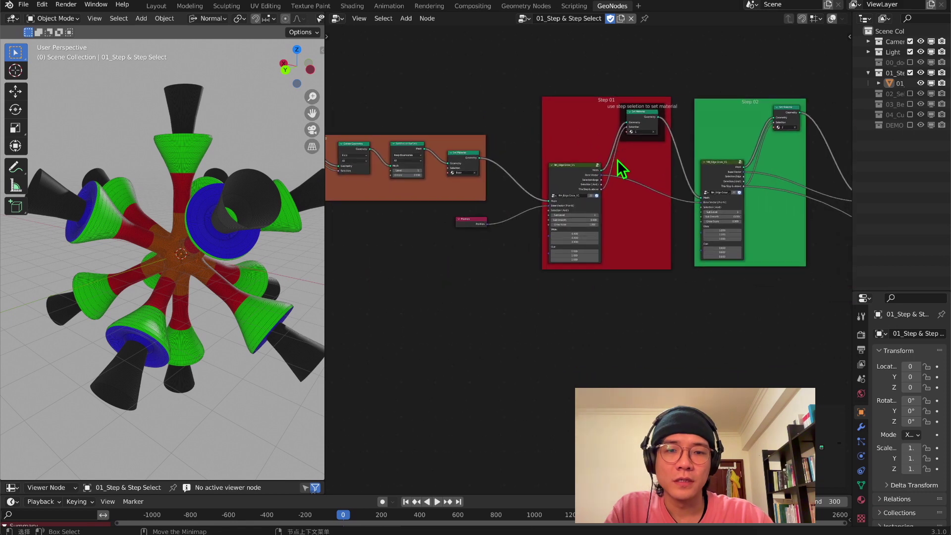
scroll(547, 167, "up", 1)
scroll(453, 166, "down", 2)
middle_click_drag(453, 166, 634, 227)
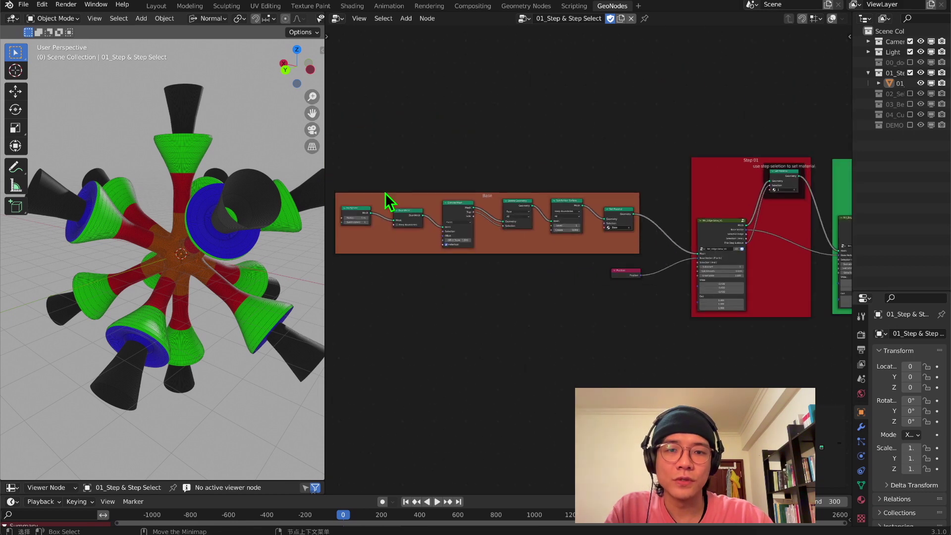
Shift the Base frame upward and set Sub Level to 0 on the NH_Edge Grow_V1 nodes in Steps 01 through 04.
left_click_drag(500, 194, 492, 159)
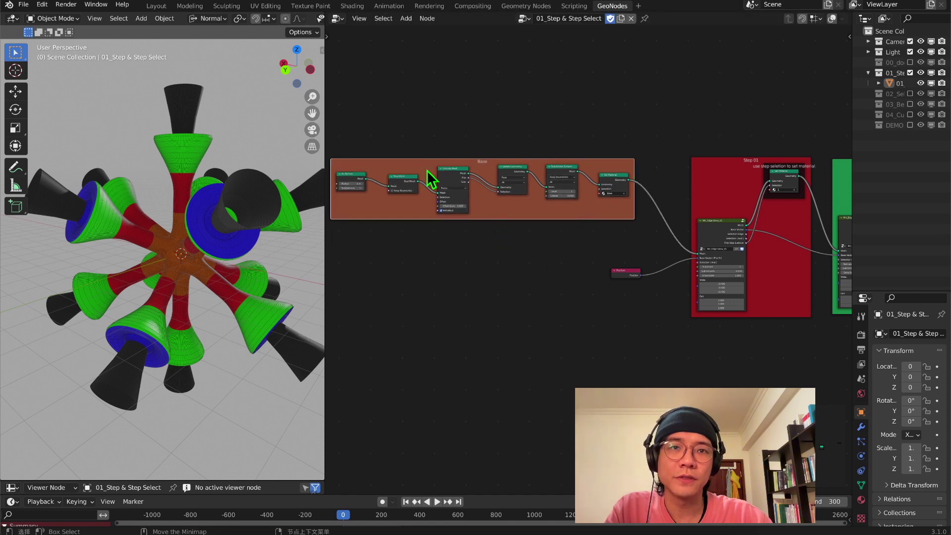
scroll(600, 158, "up", 4)
middle_click_drag(677, 186, 466, 169)
scroll(450, 208, "up", 4)
left_click(421, 241)
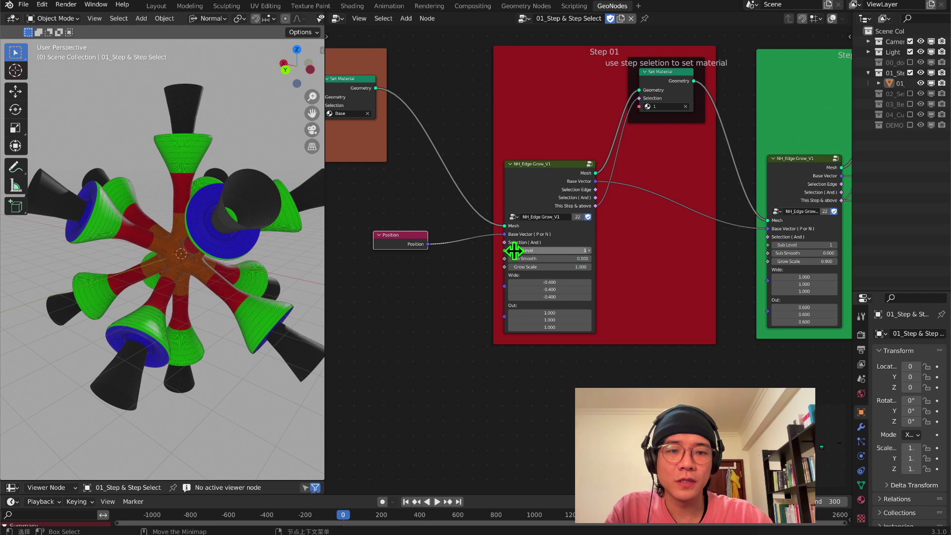
left_click(511, 250)
middle_click_drag(732, 244, 532, 236)
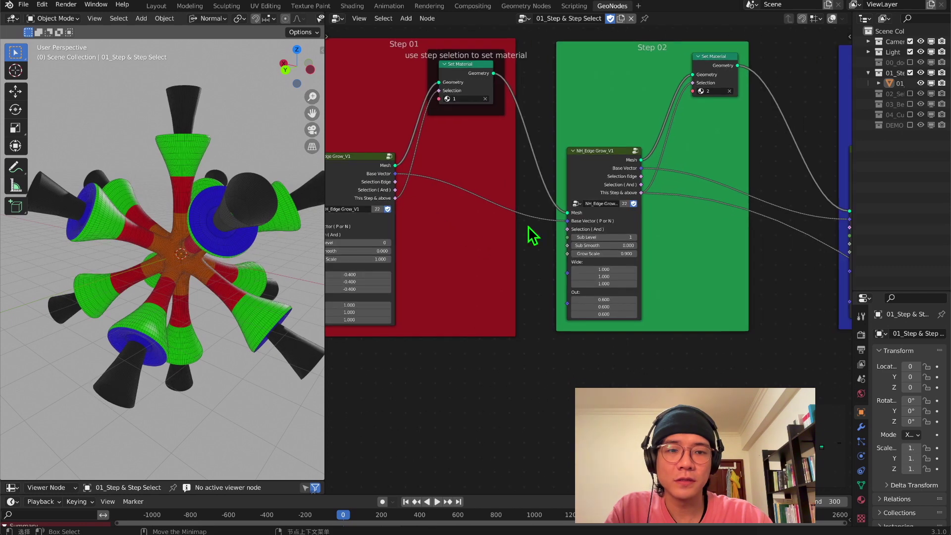
left_click(574, 236)
middle_click_drag(631, 233, 390, 213)
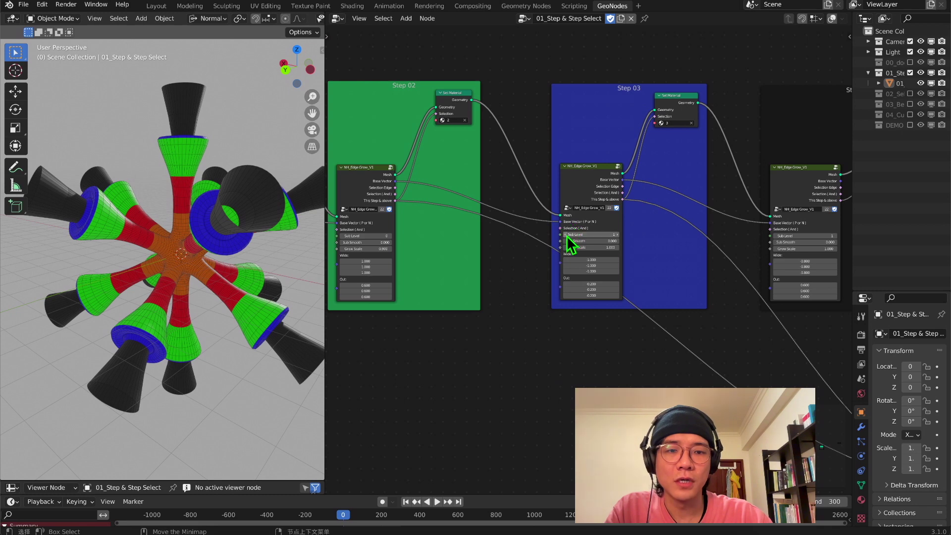
left_click(565, 235)
middle_click_drag(658, 231, 506, 198)
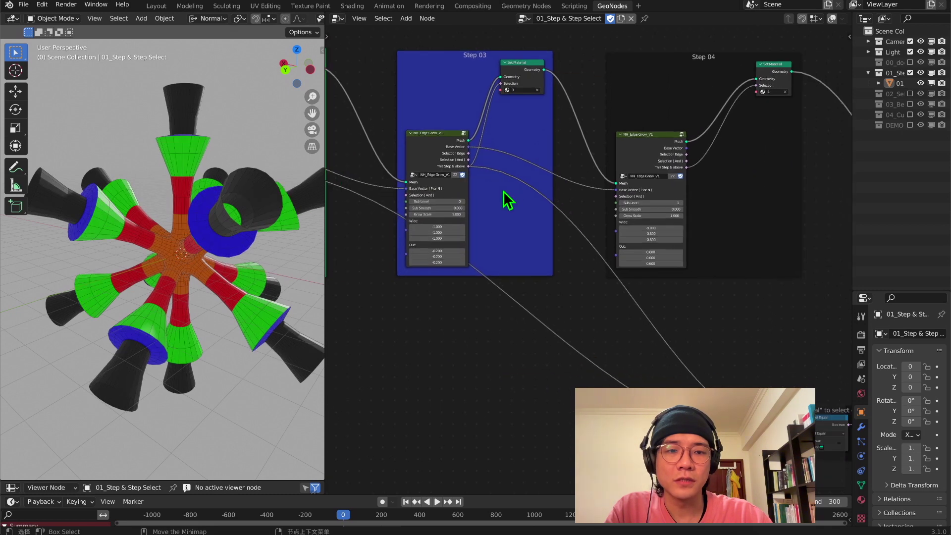
left_click(621, 203)
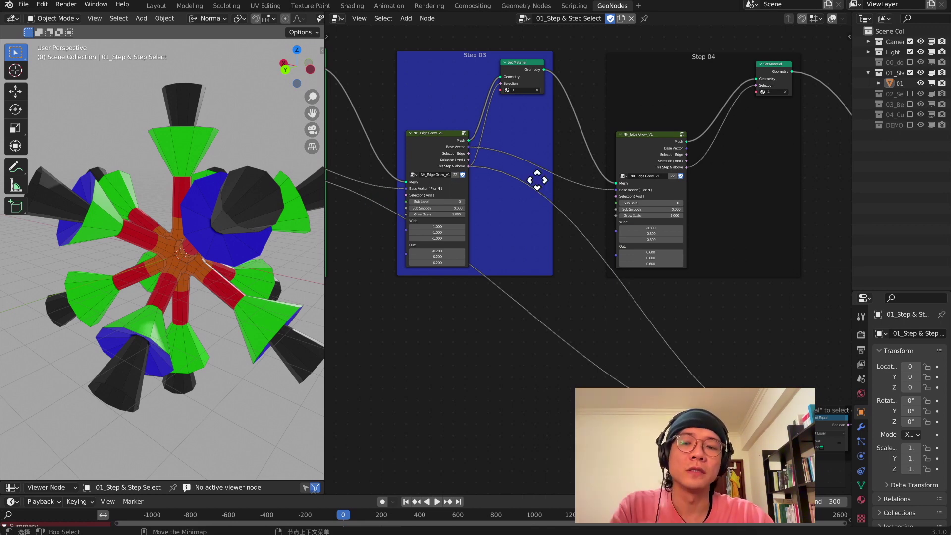
Inspect the model from several angles and set Sub Level to 1 on the Step 02 NH_Edge Grow_V1 node.
middle_click_drag(541, 188, 745, 201)
scroll(699, 201, "down", 2)
middle_click_drag(278, 213, 159, 212)
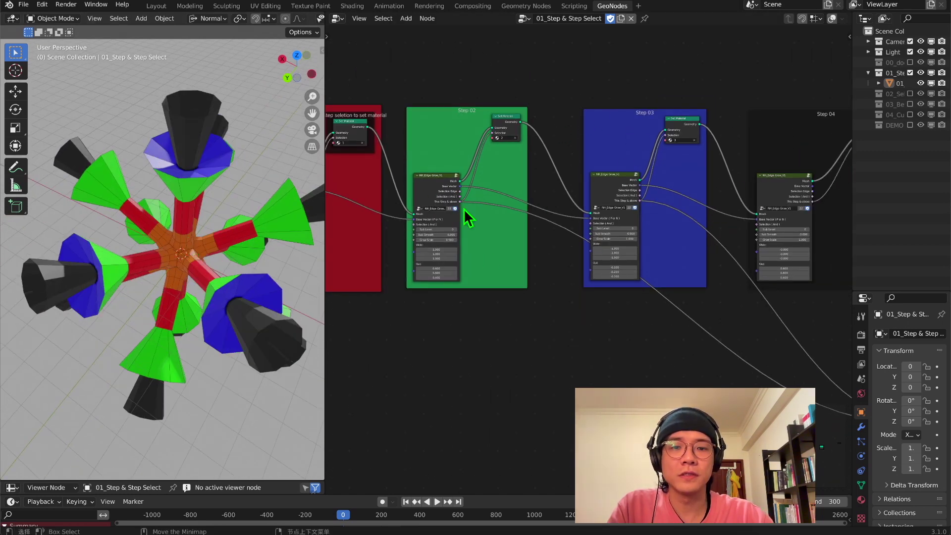
scroll(463, 209, "up", 2)
middle_click_drag(280, 218, 278, 196)
middle_click_drag(455, 205, 368, 180)
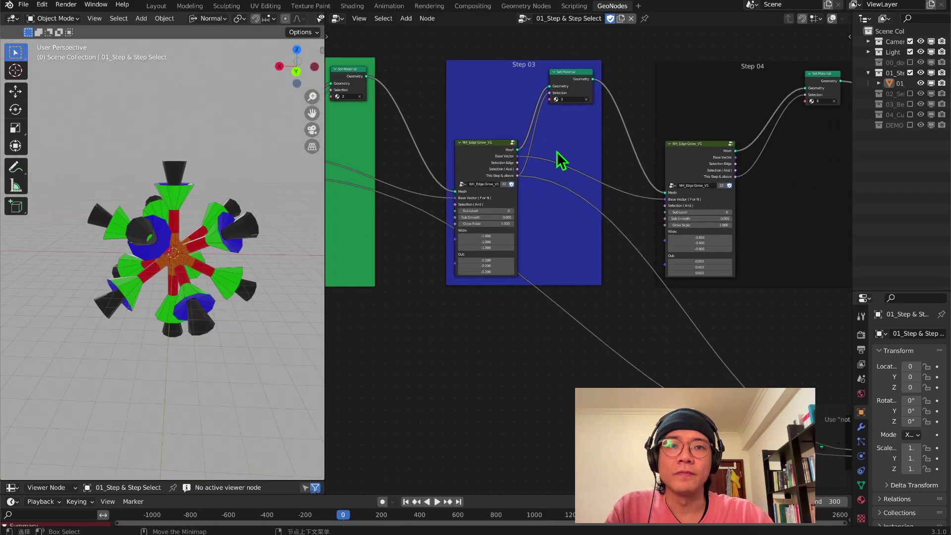
scroll(611, 182, "up", 2)
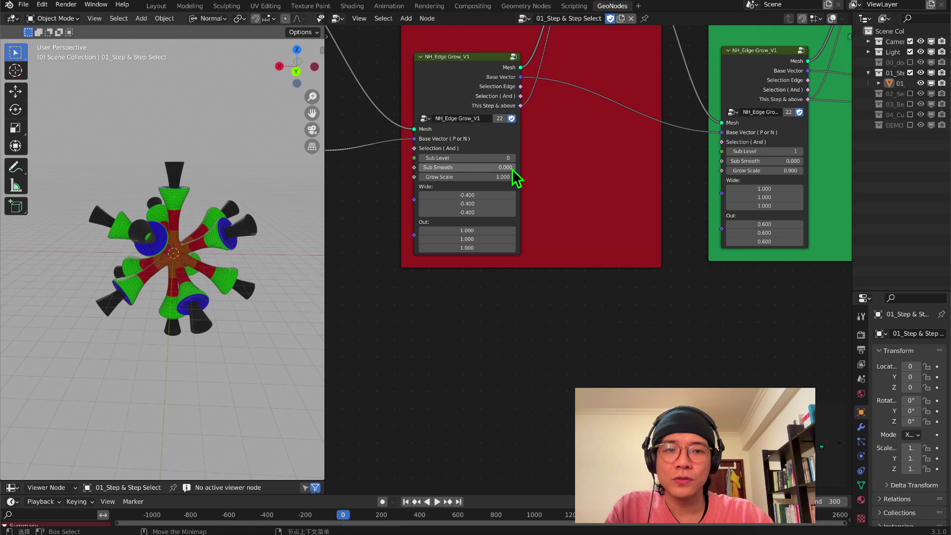
scroll(489, 172, "up", 2)
middle_click_drag(491, 177, 607, 234)
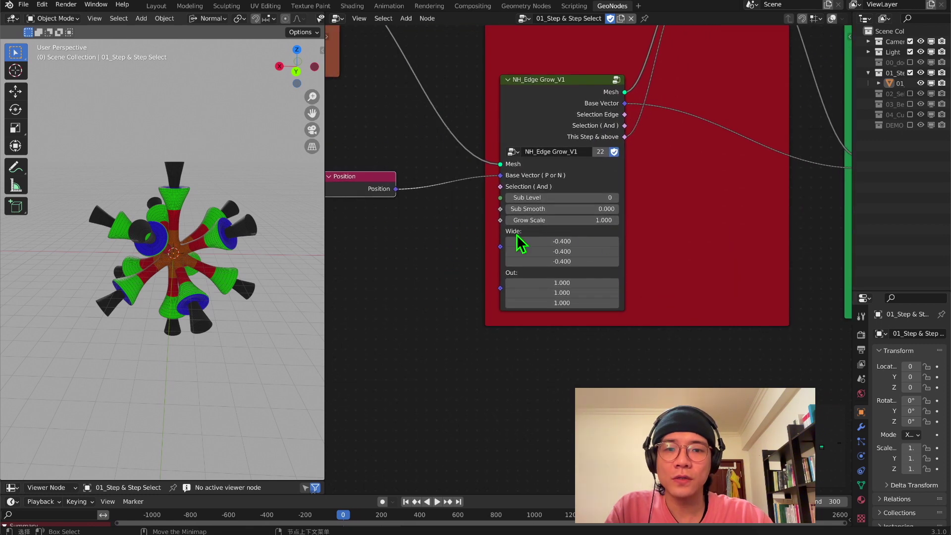
left_click_drag(542, 241, 542, 261)
Mute the NH_Edge Grow_V1 nodes in the Step 04, Step 03 and Step 02 frames.
scroll(708, 173, "down", 5)
middle_click_drag(711, 173, 758, 243)
scroll(781, 236, "down", 9)
left_click(727, 222)
key("m")
left_click(598, 223)
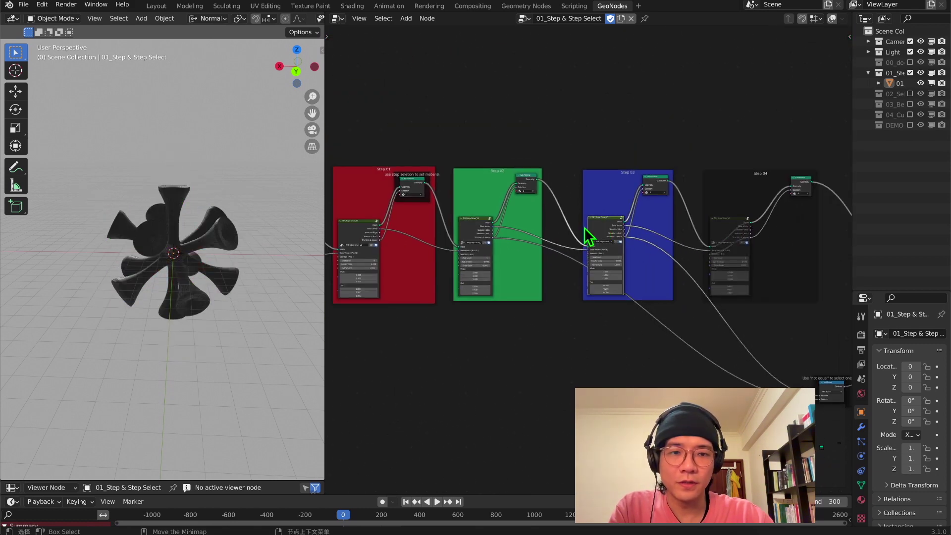
key("m")
left_click(468, 224)
key("m")
Set all three Wide values of the Step 01 NH_Edge Grow_V1 node to -0.800 and check the model's shape.
middle_click_drag(470, 227, 599, 224)
scroll(602, 226, "up", 3)
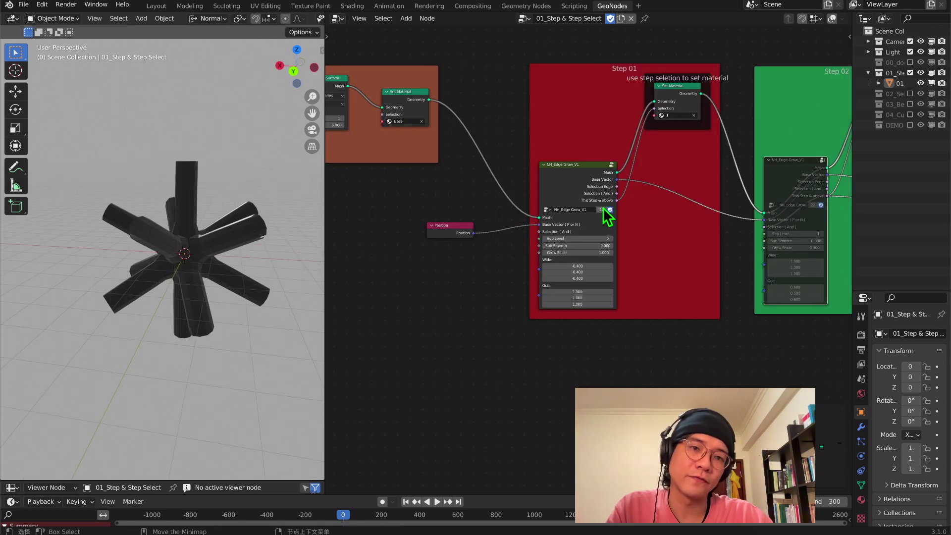
middle_click_drag(730, 115, 589, 131)
middle_click_drag(496, 156, 631, 137)
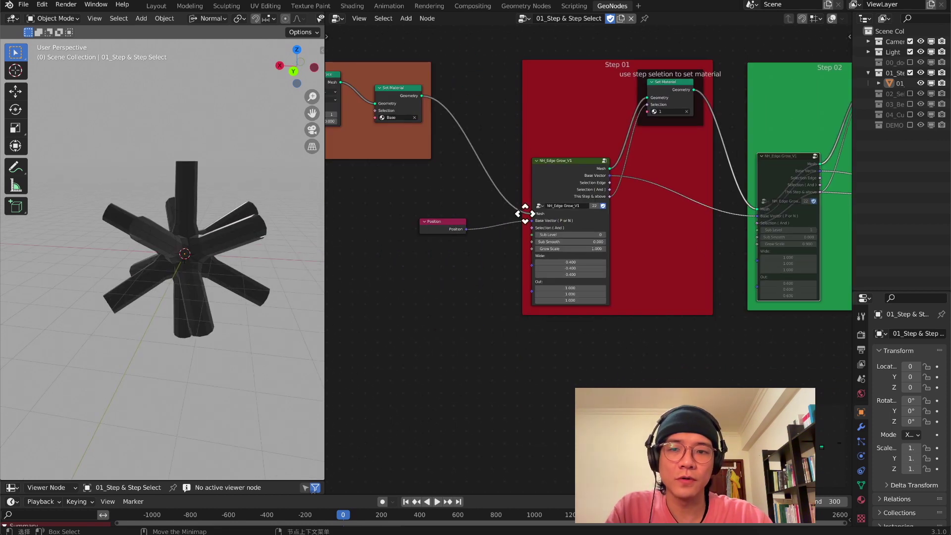
scroll(563, 239, "up", 2)
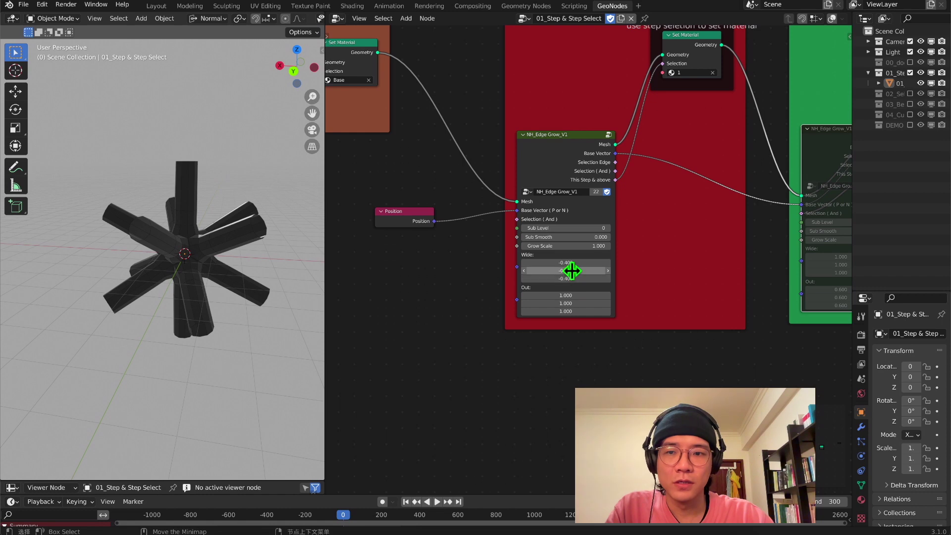
left_click_drag(573, 263, 546, 278)
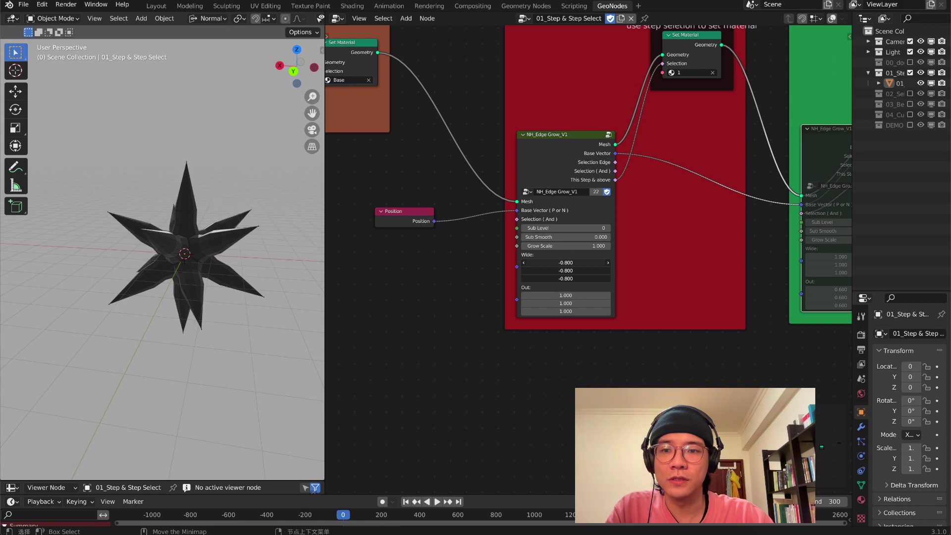
mouse_move(149, 255)
middle_mouse_down()
mouse_move(230, 235)
mouse_move(236, 260)
mouse_move(159, 248)
middle_mouse_up()
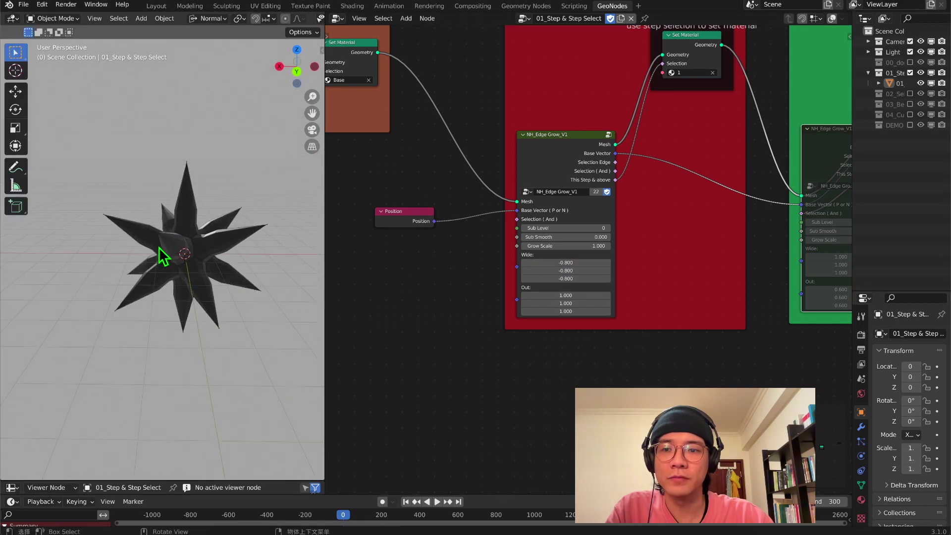
Set all three Out values of the Step 01 node to -0.400 and switch the viewport to solid shading.
left_click_drag(575, 296, 466, 311)
scroll(245, 18, "down", 5)
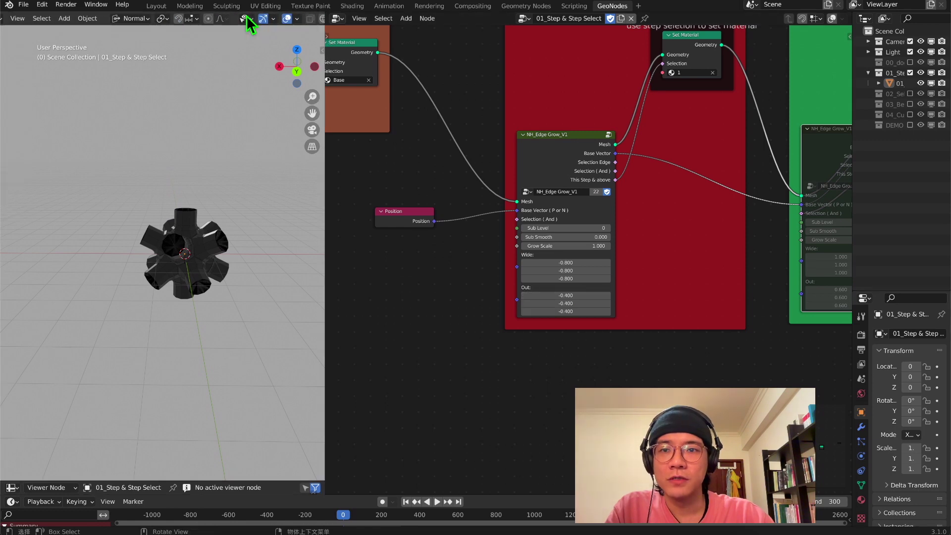
left_click(286, 17)
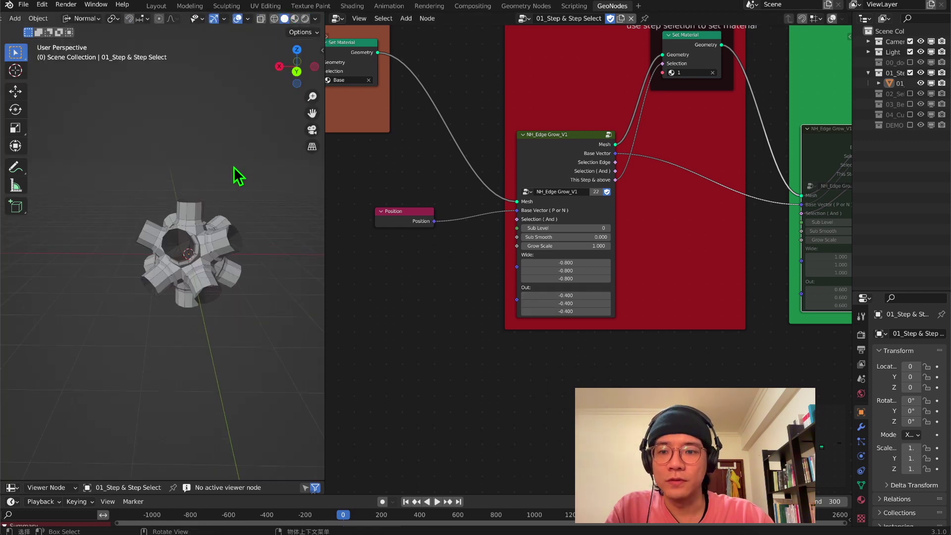
Set all three Out values of the Step 01 NH_Edge Grow_V1 node to 2.400.
middle_click_drag(238, 174, 190, 177)
left_click_drag(521, 295, 659, 295)
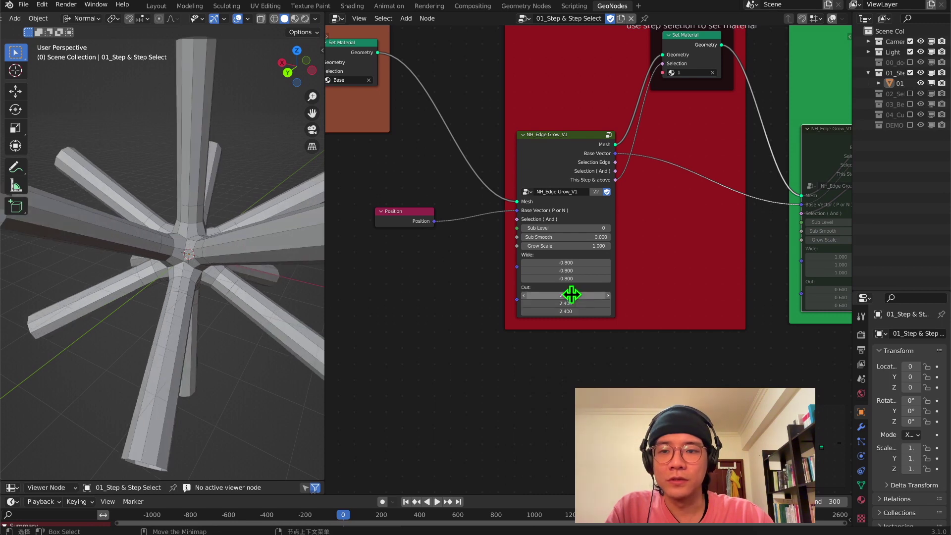
Set the Step 01 NH_Edge Grow_V1 node's Grow Scale to 3.000 and inspect the model.
scroll(353, 260, "down", 2)
scroll(211, 231, "down", 15)
scroll(214, 238, "up", 15)
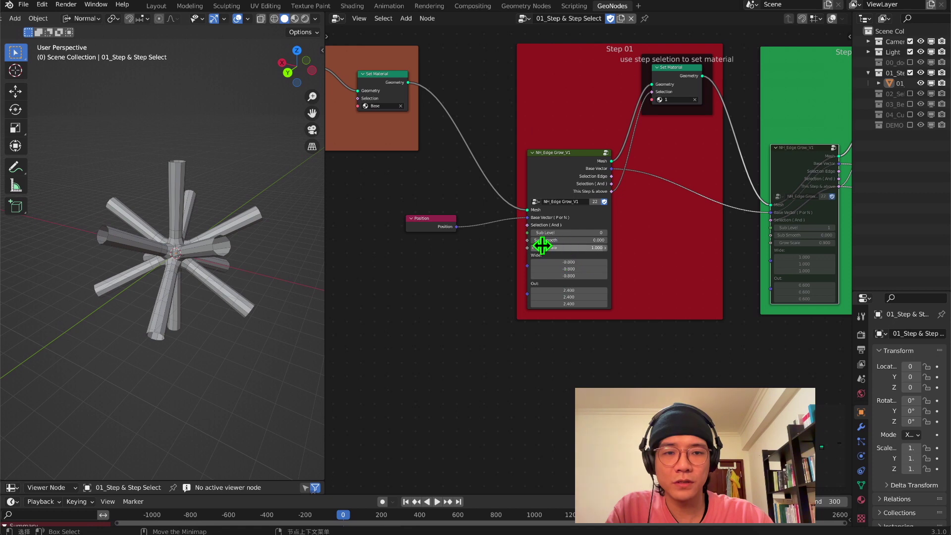
scroll(541, 245, "up", 2)
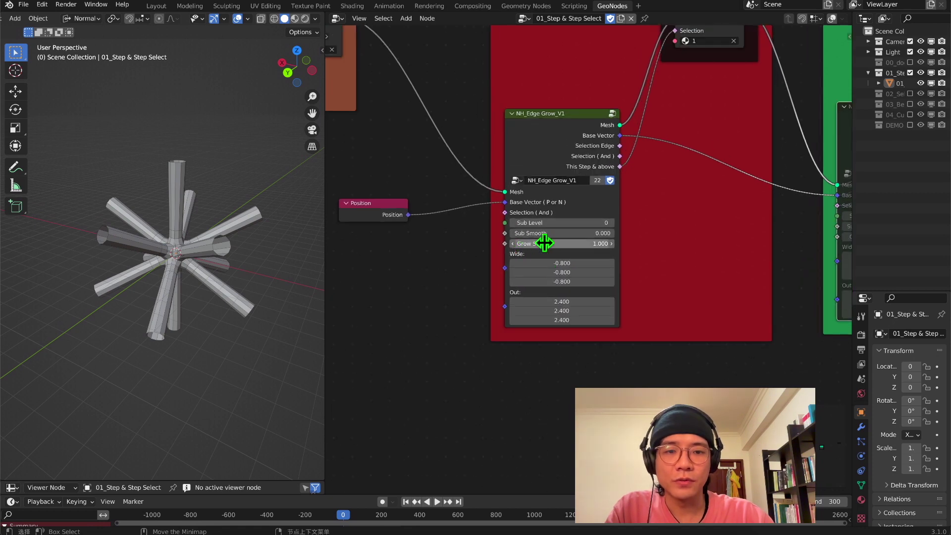
left_click_drag(554, 247, 614, 246)
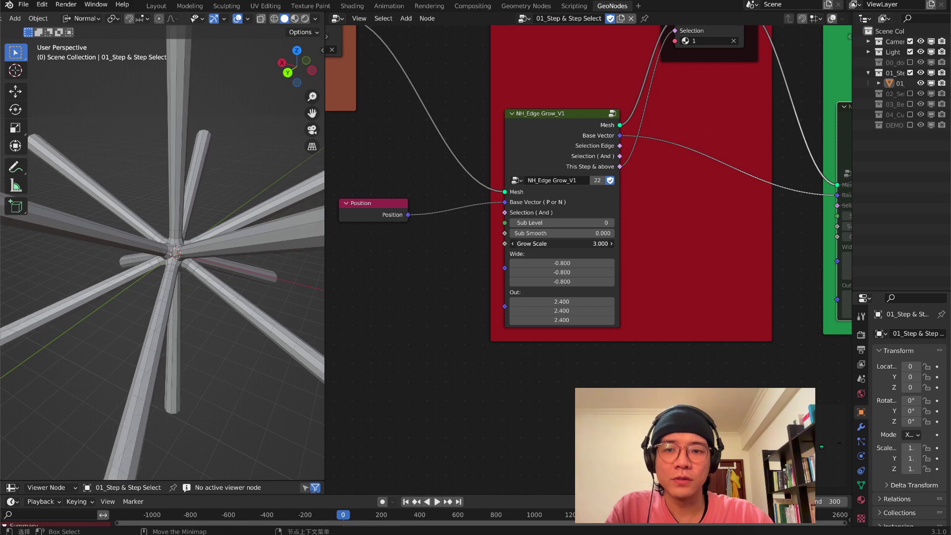
scroll(233, 256, "down", 5)
middle_click_drag(233, 256, 239, 232)
Set all three Out values of the Step 01 node to 4.000.
mouse_move(549, 264)
left_mouse_down()
mouse_move(549, 282)
mouse_move(594, 281)
mouse_move(570, 281)
mouse_move(564, 266)
left_mouse_up()
scroll(551, 314, "up", 2)
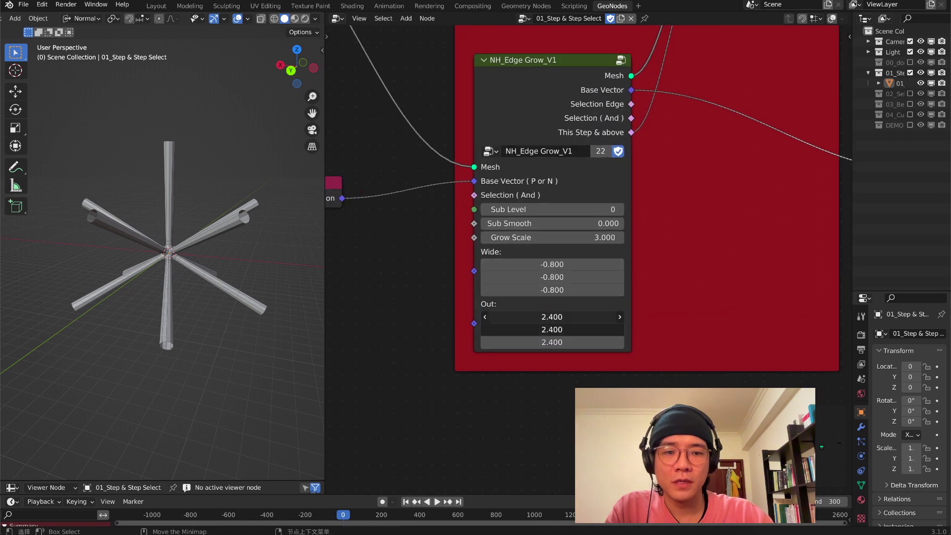
mouse_move(554, 317)
left_mouse_down()
mouse_move(584, 317)
mouse_move(554, 317)
left_mouse_up()
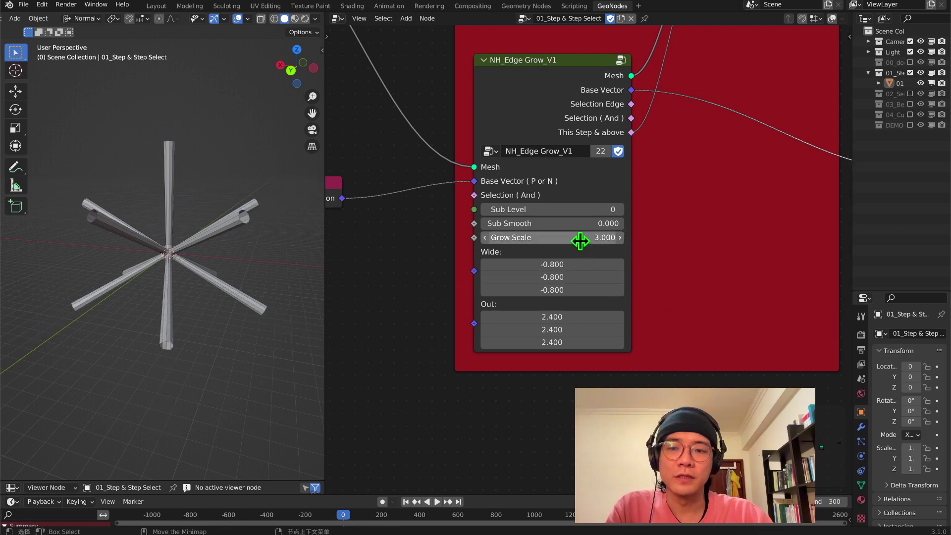
mouse_move(552, 329)
left_mouse_down()
mouse_move(594, 342)
mouse_move(533, 342)
mouse_move(542, 319)
mouse_move(568, 325)
left_mouse_up()
scroll(560, 262, "up", 1)
mouse_move(545, 263)
left_mouse_down()
mouse_move(544, 294)
mouse_move(539, 264)
mouse_move(540, 294)
mouse_move(505, 294)
mouse_move(540, 295)
mouse_move(540, 266)
left_mouse_up()
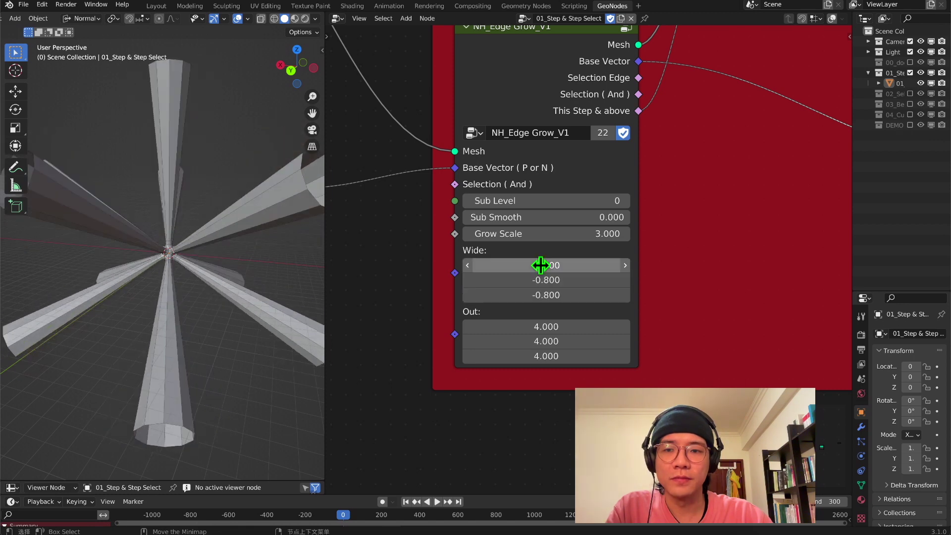
Set the Step 01 node's three Out values to 3.000 and its three Wide values to 1.000.
middle_click_drag(230, 245, 266, 251)
scroll(266, 251, "down", 4)
left_click_drag(562, 325, 554, 356)
left_click_drag(549, 265, 584, 294)
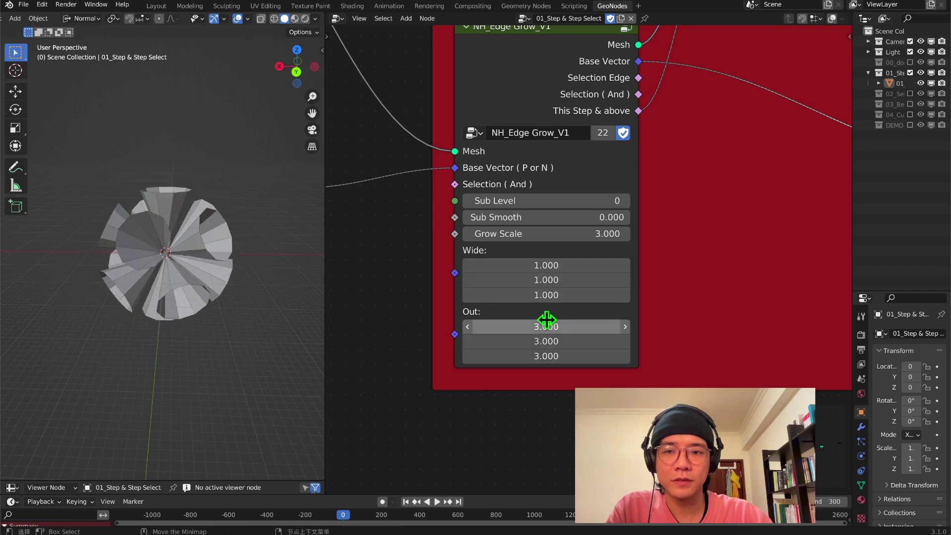
mouse_move(272, 224)
middle_mouse_down()
mouse_move(206, 262)
mouse_move(287, 220)
middle_mouse_up()
scroll(606, 220, "down", 2)
Unmute the Step 02 NH_Edge Grow_V1 node, setting its three Wide values to -10.800 and its three Out values to 0.400.
middle_click_drag(692, 221, 565, 124)
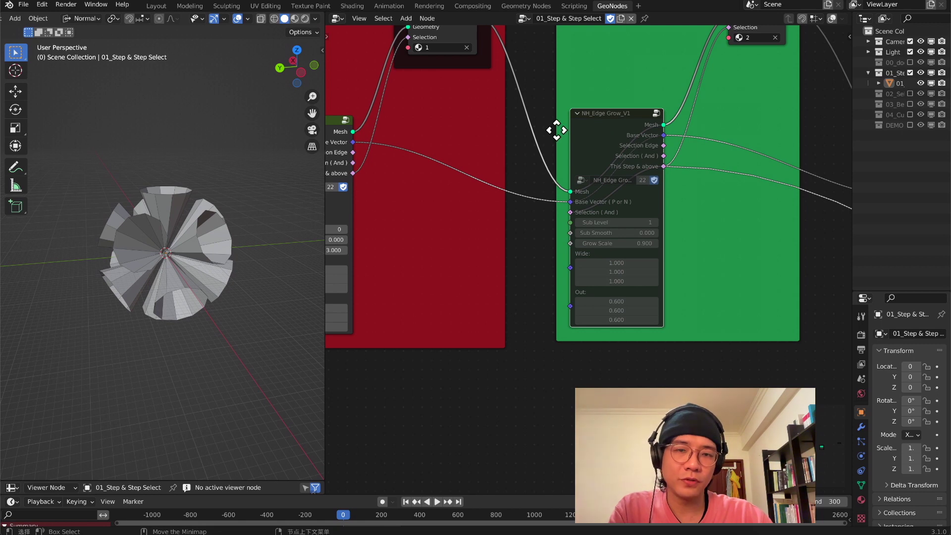
key("m")
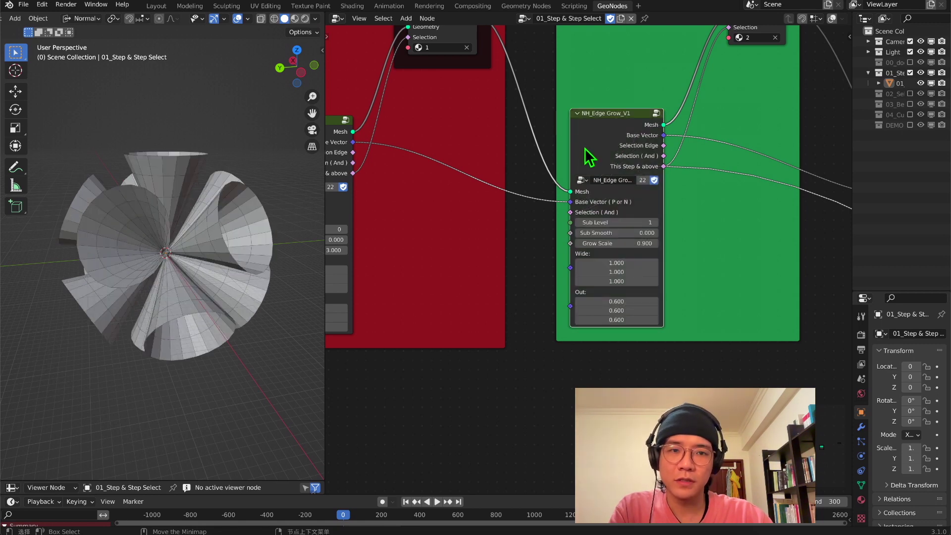
scroll(523, 157, "down", 2)
left_click_drag(608, 263, 545, 279)
mouse_move(626, 299)
left_mouse_down()
mouse_move(625, 310)
mouse_move(609, 310)
mouse_move(626, 310)
left_mouse_up()
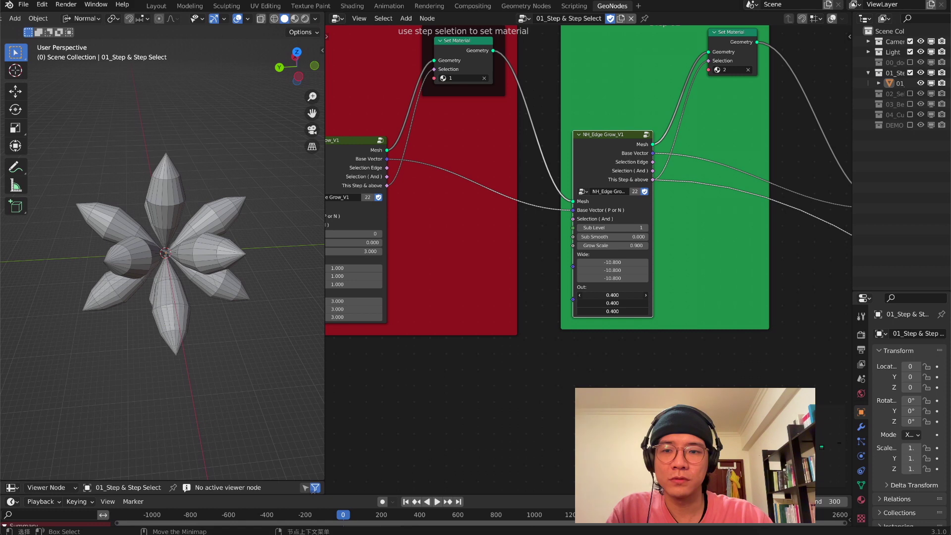
middle_click_drag(228, 297, 319, 239)
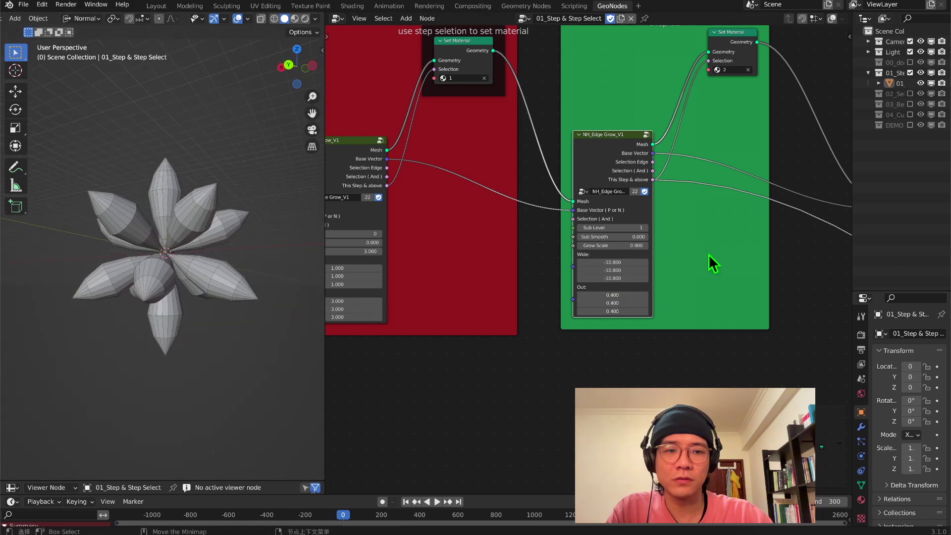
Set the Step 02 node's Grow Scale to 0.300.
mouse_move(602, 243)
left_mouse_down()
mouse_move(617, 243)
mouse_move(600, 244)
left_mouse_up()
mouse_move(626, 219)
left_mouse_down()
mouse_move(641, 220)
mouse_move(614, 218)
left_mouse_up()
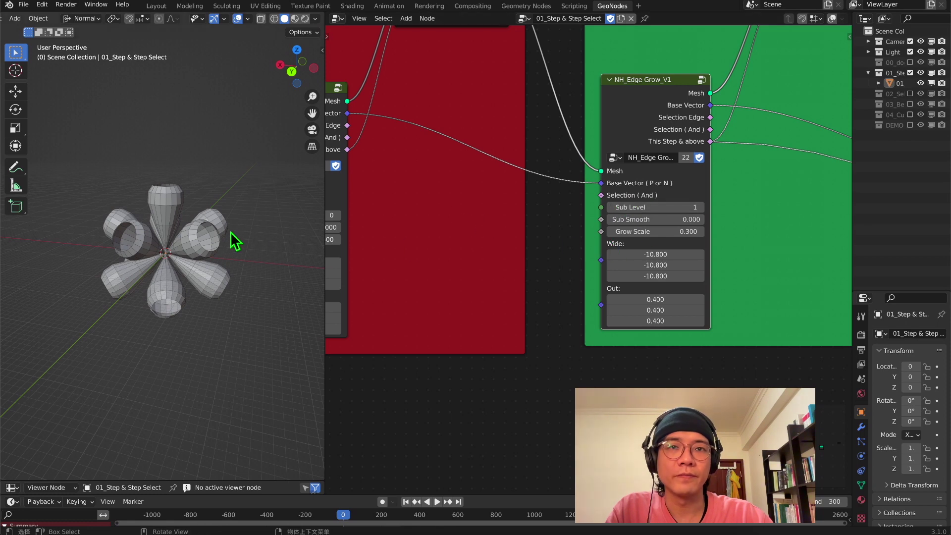
scroll(258, 239, "up", 2)
Try a Sub Smooth of 1.000 on the Step 02 node, inspect the shape and return it to 0.000.
left_click_drag(622, 221, 691, 219)
middle_click_drag(263, 238, 5, 254)
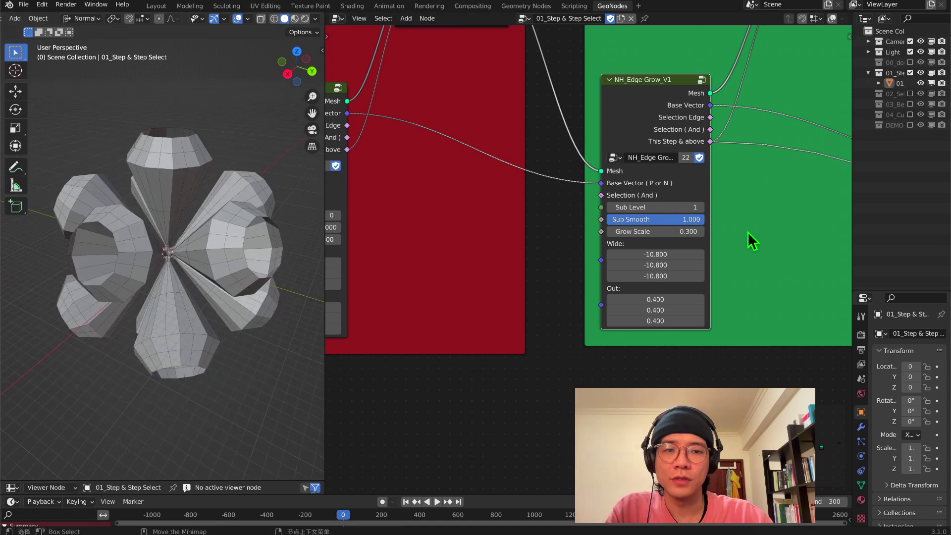
left_click_drag(691, 219, 623, 219)
mouse_move(290, 252)
middle_mouse_down()
mouse_move(218, 248)
mouse_move(297, 253)
middle_mouse_up()
Unmute the NH_Edge Grow_V1 node in the Step 03 frame and view the subdivided shape from another angle.
scroll(609, 269, "down", 2)
middle_click_drag(609, 269, 578, 248)
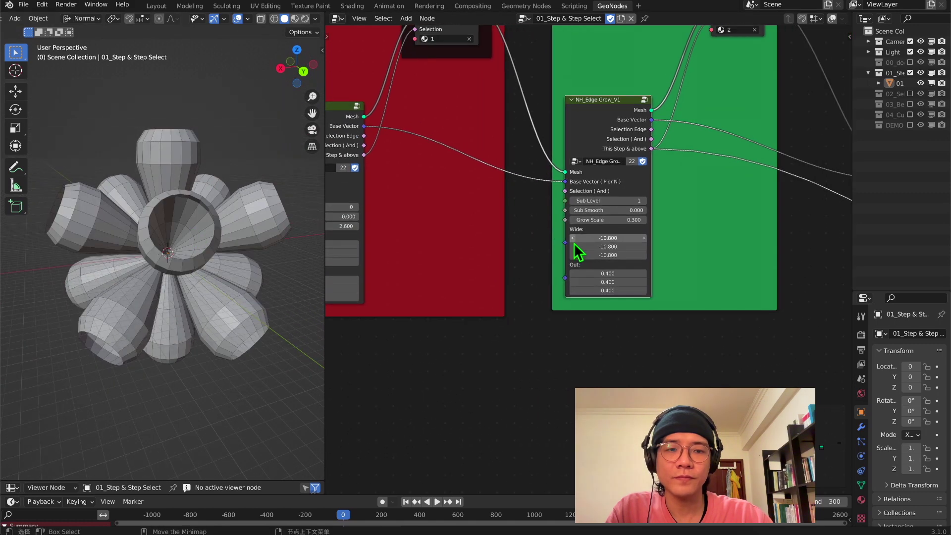
scroll(610, 273, "down", 1)
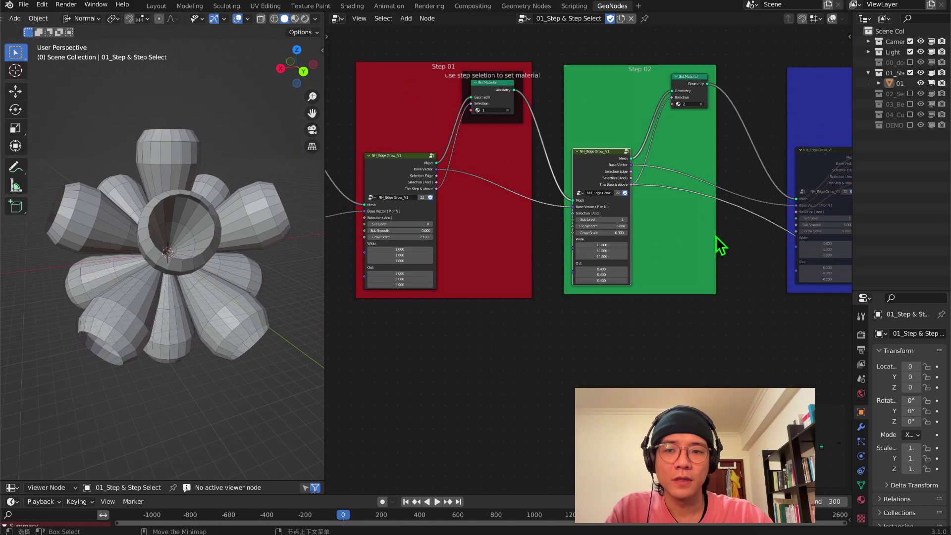
middle_click_drag(718, 244, 515, 251)
left_click(595, 214)
key("m")
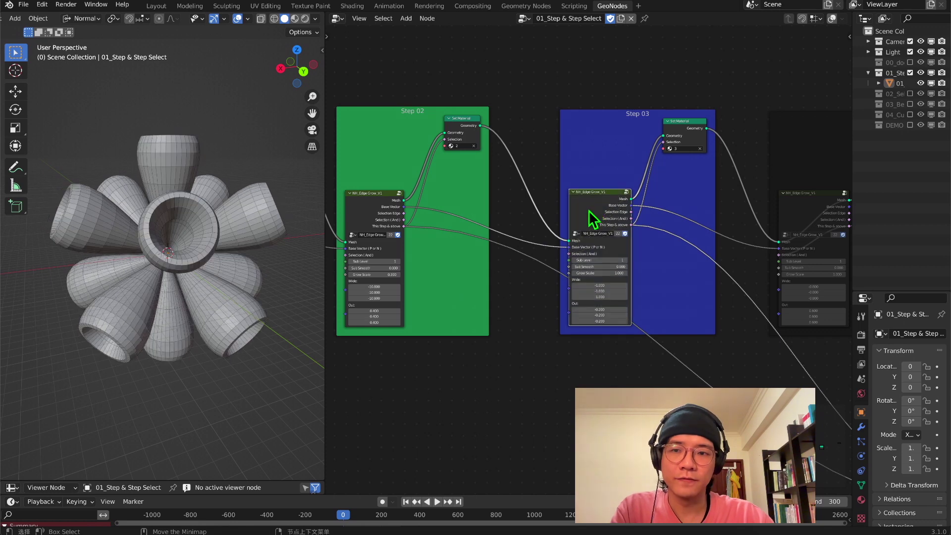
middle_click_drag(218, 274, 308, 276)
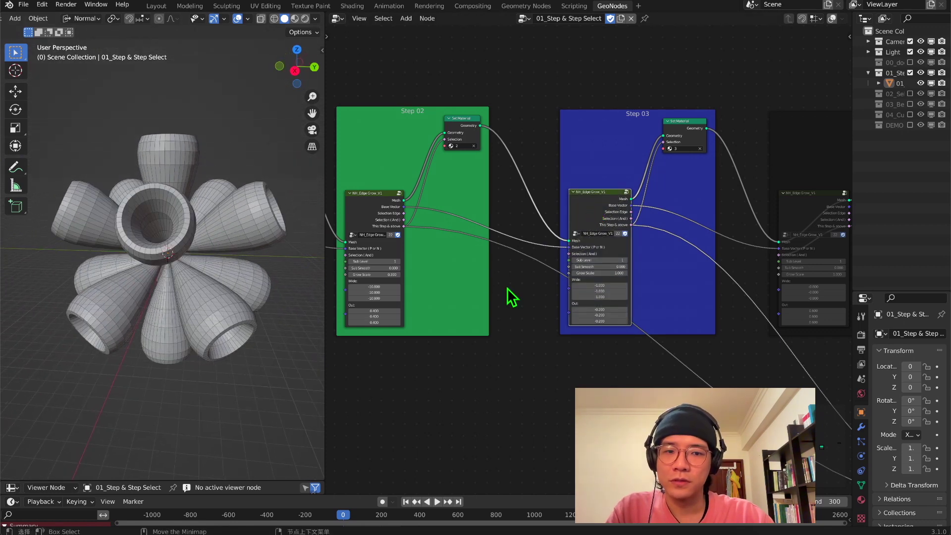
middle_click_drag(245, 254, 258, 256)
Adjust the Step 03 node's Wide values and inspect the whole model.
left_click_drag(616, 286, 638, 321)
middle_click_drag(133, 287, 169, 243)
scroll(170, 244, "down", 3)
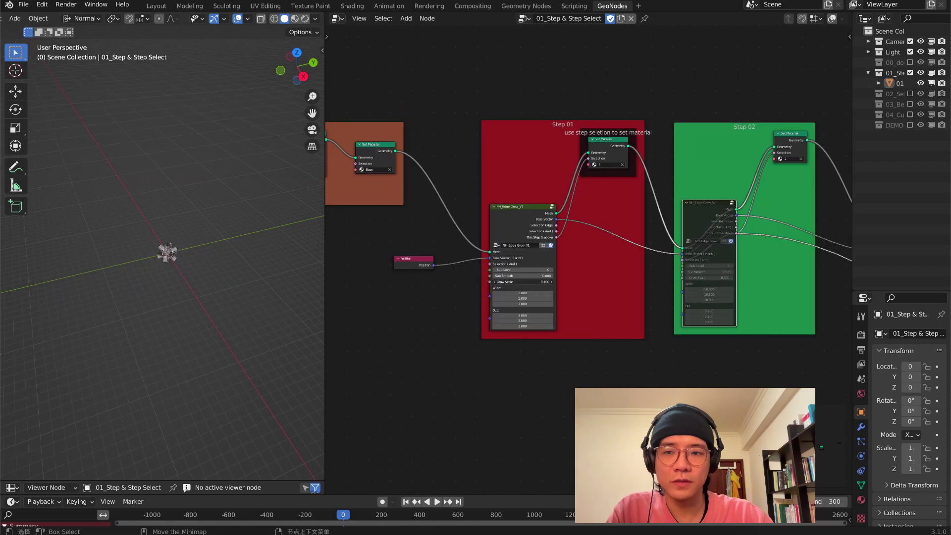
Try different Grow Scale values on the Step 01 node and inspect the shape up close.
mouse_move(522, 282)
left_mouse_down()
mouse_move(548, 281)
mouse_move(535, 282)
left_mouse_up()
scroll(204, 310, "up", 12)
middle_click_drag(204, 304, 194, 283)
left_click_drag(518, 283, 458, 282)
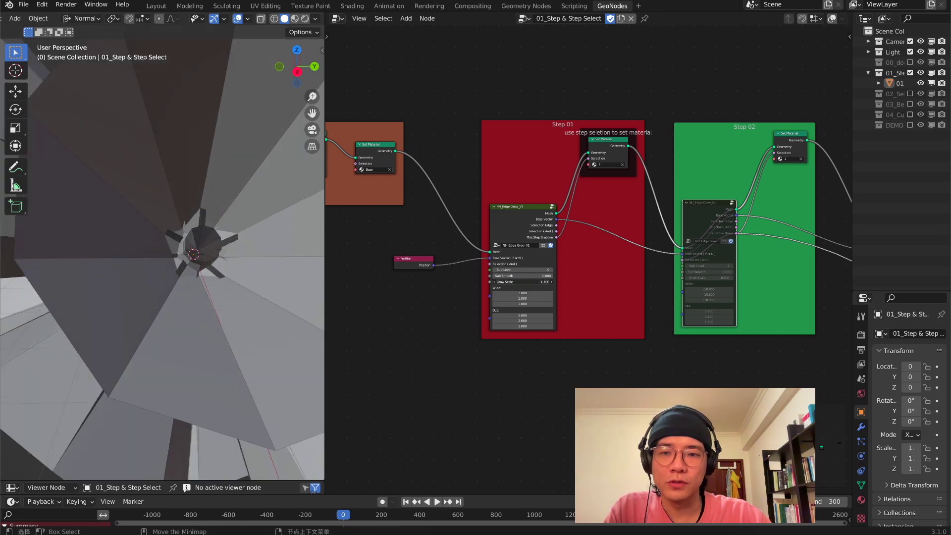
scroll(207, 284, "down", 6)
middle_click_drag(207, 285, 247, 281)
scroll(247, 281, "up", 2)
Lower all three Wide and all three Out values of the Step 01 node to form narrow spikes.
left_click_drag(533, 316, 457, 326)
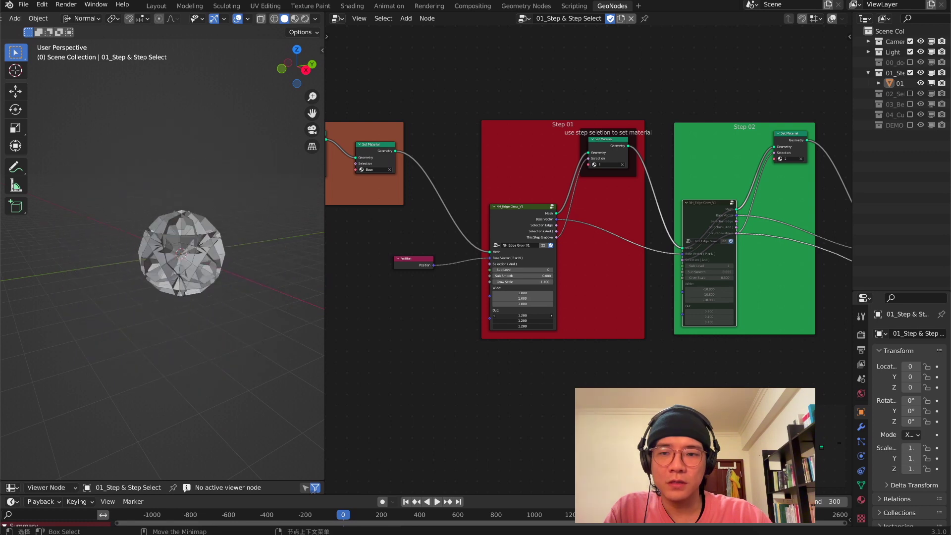
right_click(533, 316)
left_click_drag(522, 293, 488, 304)
left_click_drag(523, 316, 492, 326)
scroll(199, 285, "up", 5)
middle_click_drag(199, 282, 267, 237)
scroll(268, 236, "down", 2)
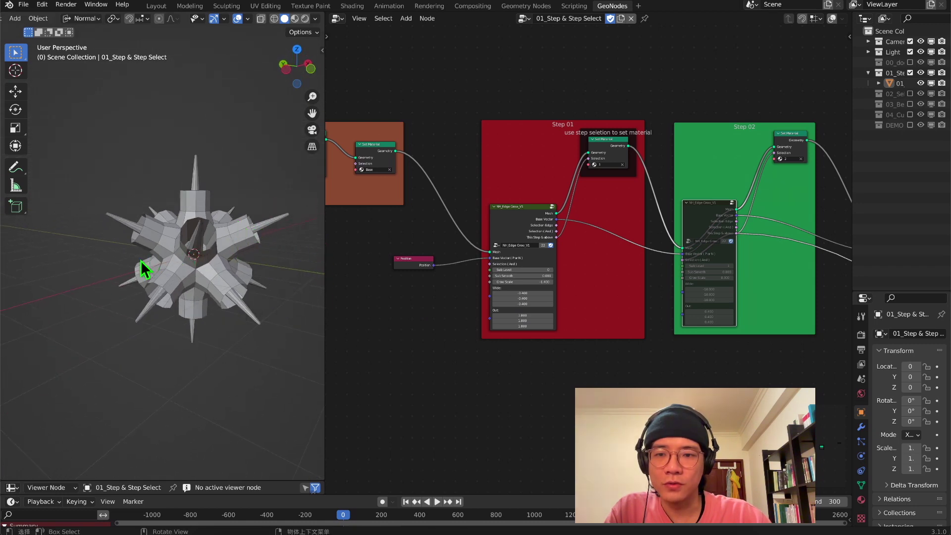
Examine the spiked model from several angles and distances.
middle_click_drag(158, 208, 150, 238)
middle_click_drag(253, 291, 212, 259)
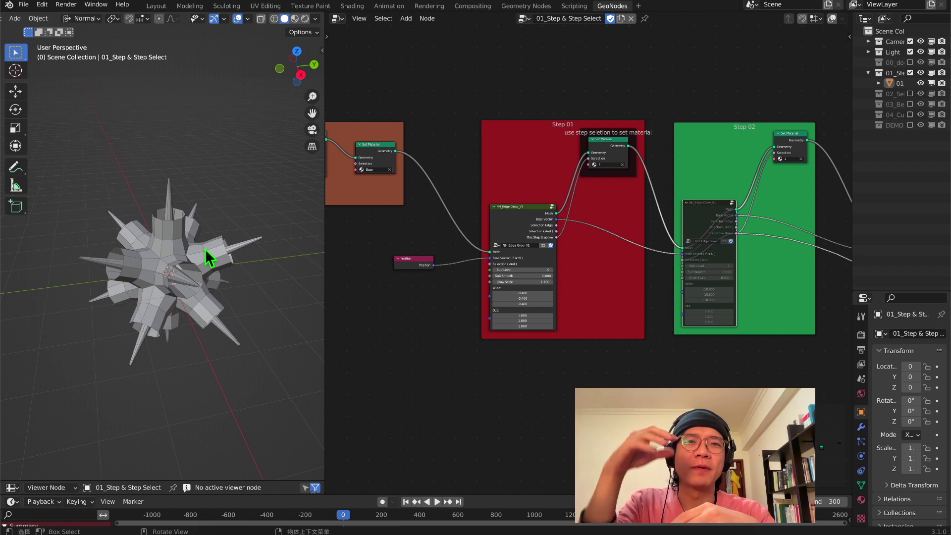
middle_click_drag(211, 250, 53, 252)
middle_click_drag(127, 239, 198, 265)
scroll(178, 276, "up", 2)
scroll(170, 271, "up", 2)
middle_click_drag(273, 214, 227, 162)
mouse_move(523, 316)
left_mouse_down()
mouse_move(513, 326)
mouse_move(534, 325)
mouse_move(523, 326)
left_mouse_up()
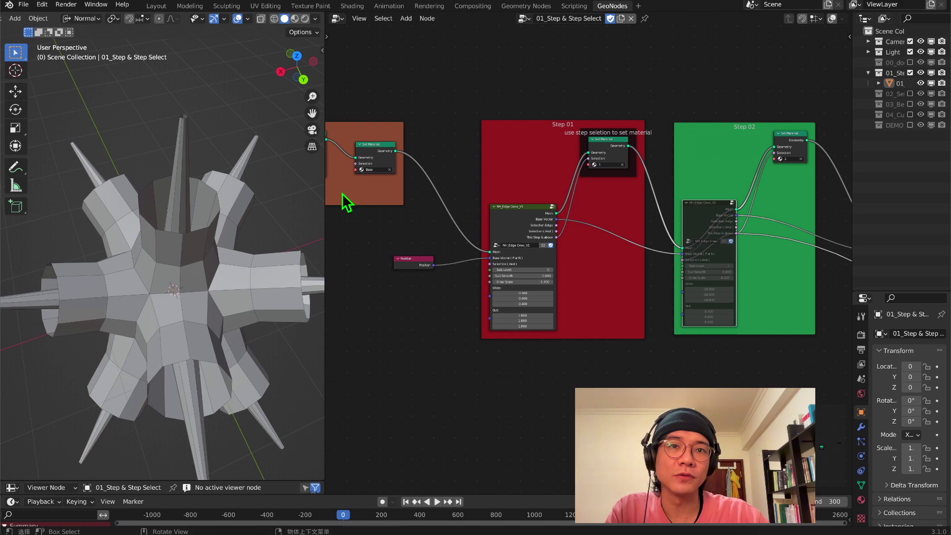
scroll(609, 335, "down", 2)
middle_click_drag(257, 282, 233, 267)
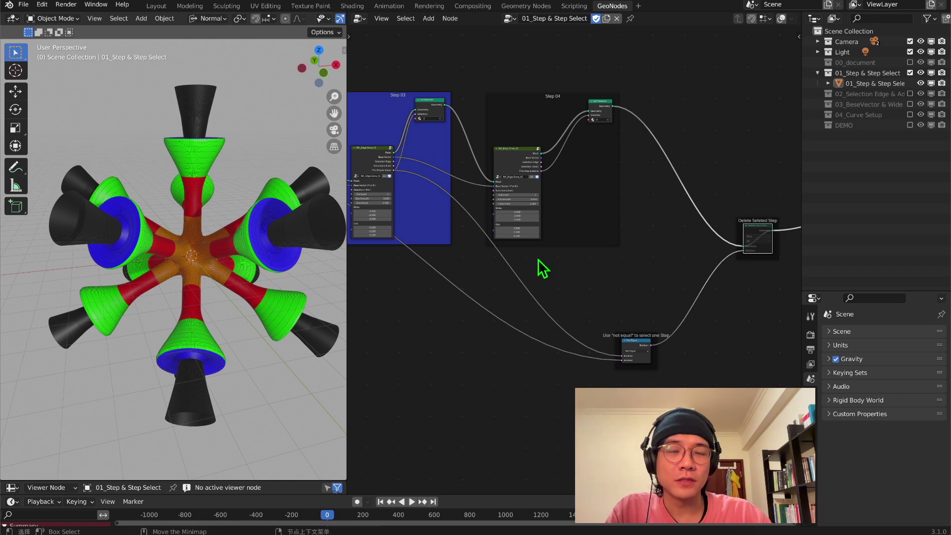
Examine the node chain from the Step 04 frame back to Step 01 and the This Step & above output.
middle_click_drag(687, 261, 548, 291)
middle_click_drag(499, 199, 774, 253)
scroll(553, 250, "up", 6)
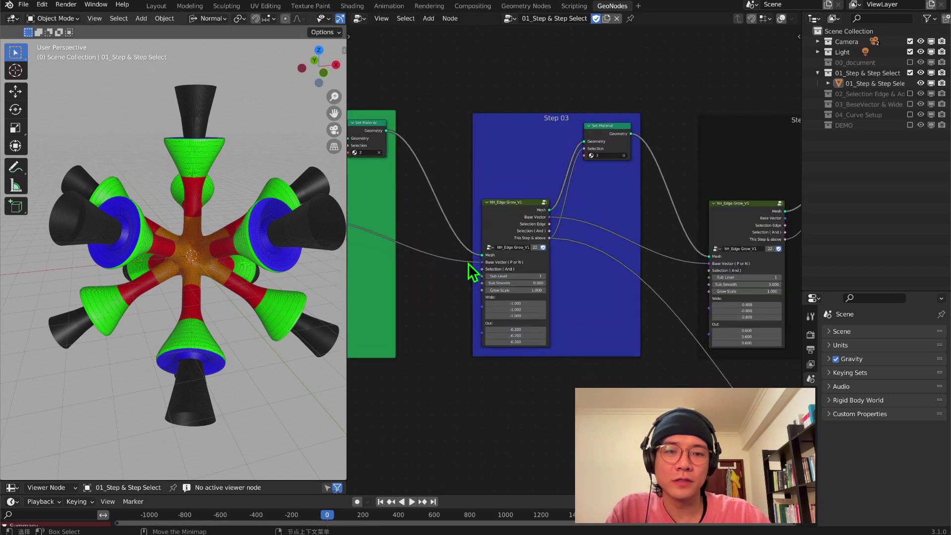
middle_click_drag(475, 259, 768, 259)
middle_click_drag(390, 277, 526, 251)
scroll(620, 261, "up", 2)
scroll(623, 263, "up", 2)
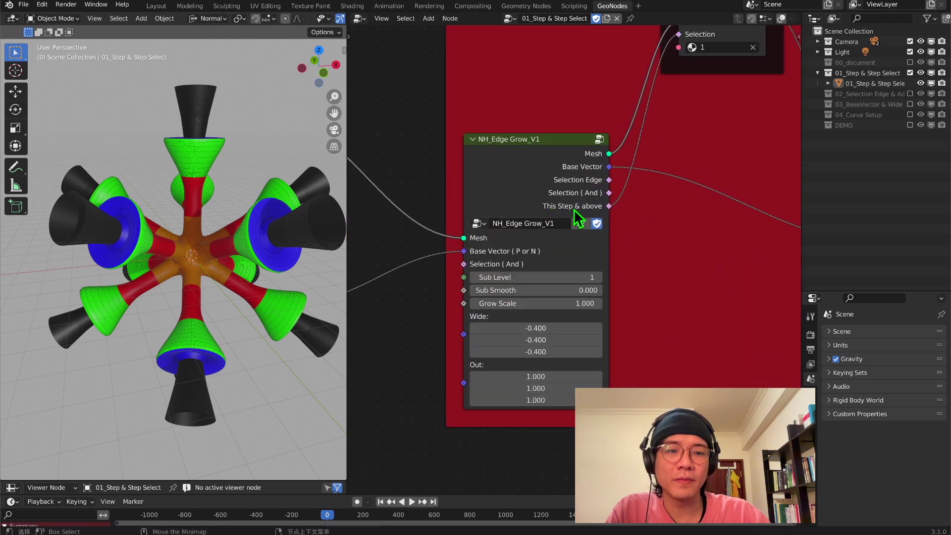
scroll(579, 233, "down", 5)
middle_click_drag(573, 227, 300, 225)
scroll(300, 225, "down", 1)
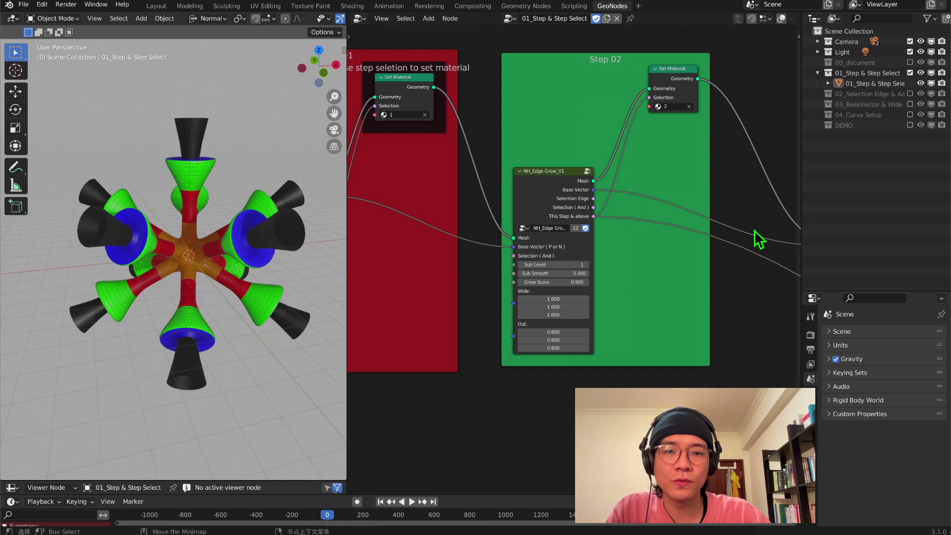
scroll(743, 230, "down", 6)
scroll(649, 225, "down", 1)
Mute the NH_Edge Grow_V1 and Set Material nodes in the Step 04, Step 03 and Step 02 frames.
middle_click_drag(679, 219, 432, 203)
scroll(633, 213, "up", 1)
left_click(612, 211)
middle_click_drag(616, 214, 610, 171)
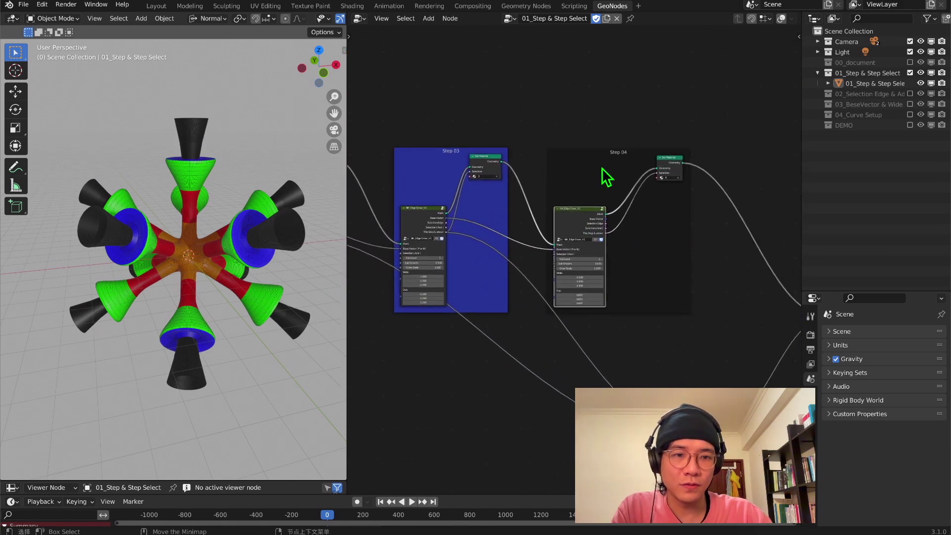
left_click_drag(567, 164, 665, 240)
key("m")
left_click_drag(422, 168, 476, 228)
key("m")
middle_click_drag(476, 246, 683, 251)
left_click_drag(510, 238, 513, 241)
key("m")
middle_click_drag(529, 253, 662, 272)
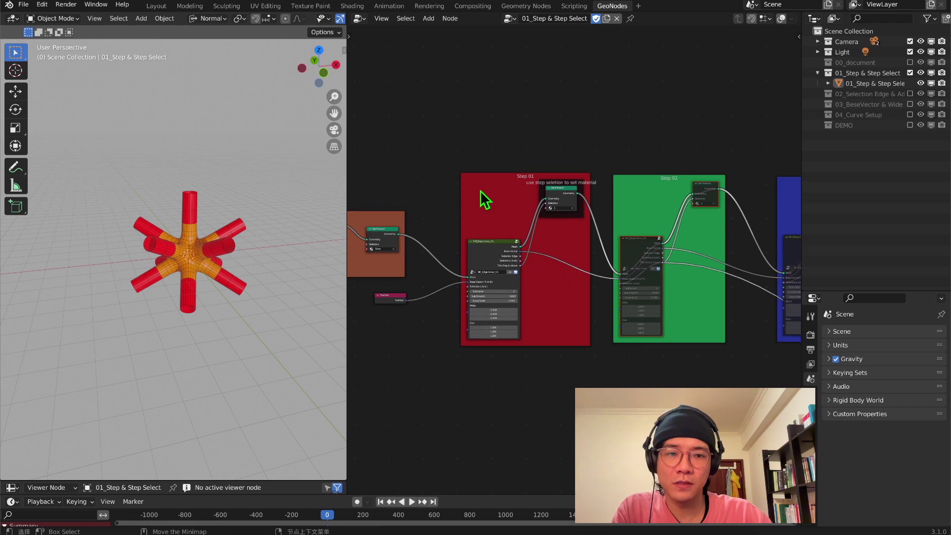
Inspect the red Step 01 selection on the model and unmute only the NH_Edge Grow_V1 node in Step 02.
scroll(511, 236, "up", 3)
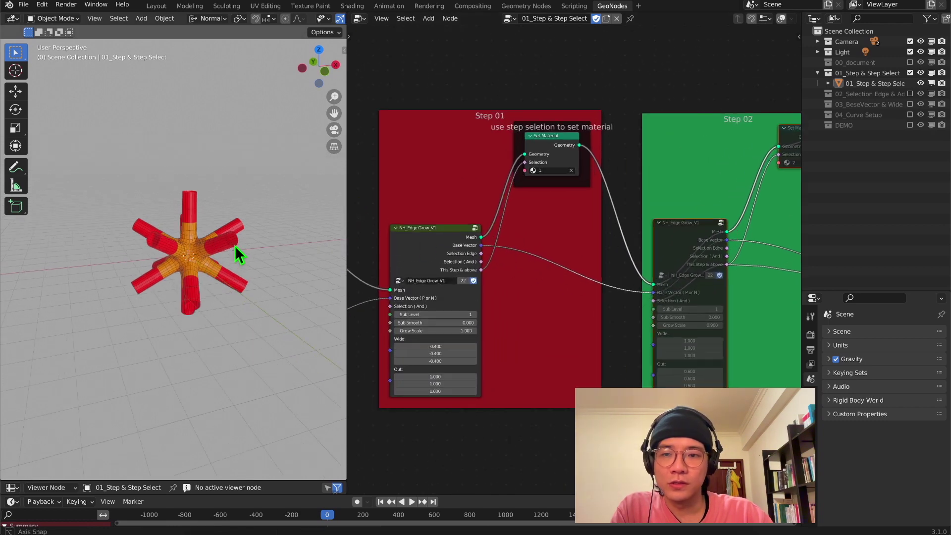
middle_click_drag(237, 256, 264, 225)
scroll(258, 229, "up", 3)
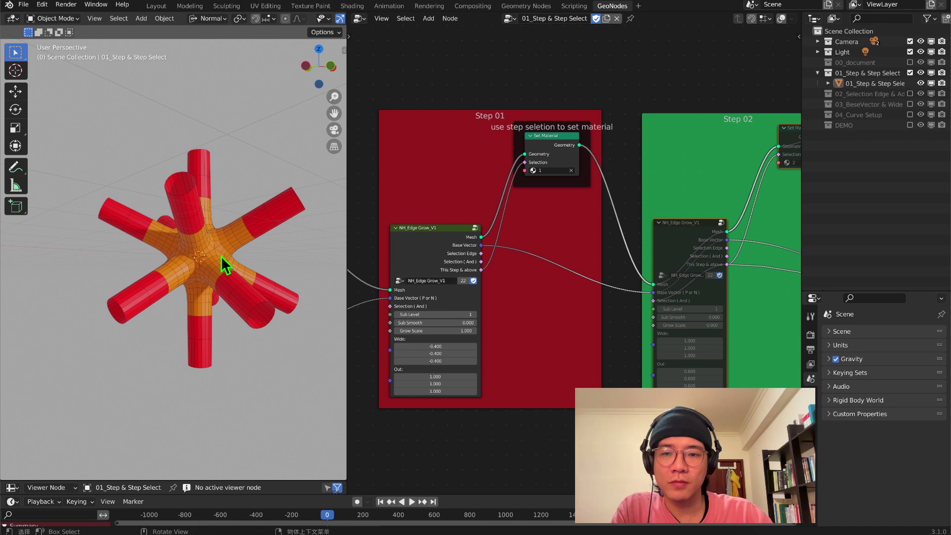
mouse_move(240, 227)
middle_mouse_down()
mouse_move(208, 255)
mouse_move(249, 242)
middle_mouse_up()
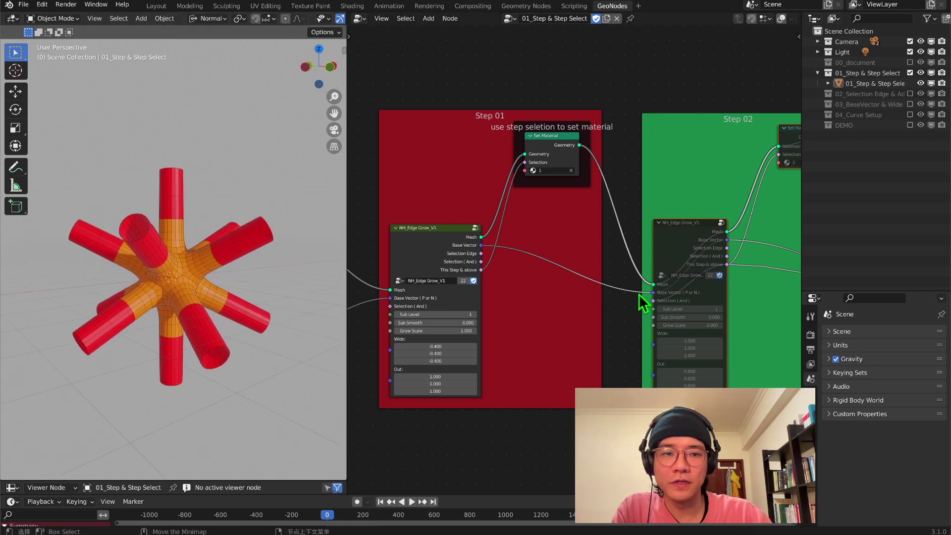
middle_click_drag(673, 273, 615, 291)
left_click(622, 270)
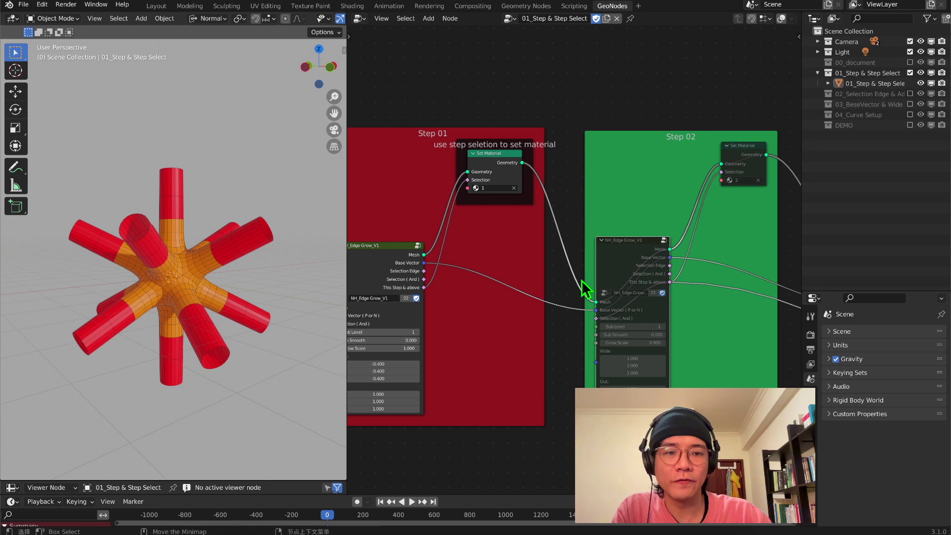
key("m")
Unmute the NH_Edge Grow_V1 nodes in the Step 03 and Step 04 frames, leaving their Set Material nodes muted.
scroll(261, 269, "down", 1)
middle_click_drag(673, 277, 379, 262)
scroll(307, 255, "down", 1)
left_click(635, 243)
key("m")
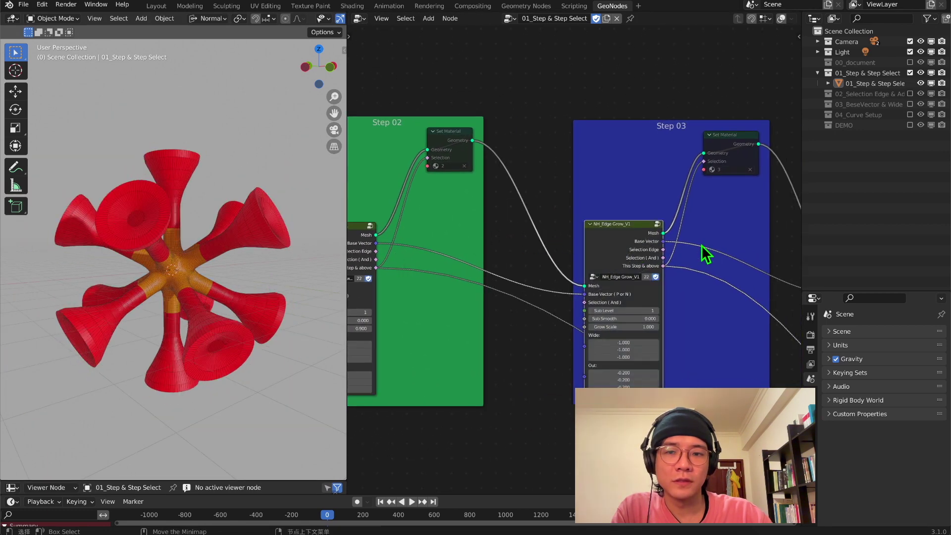
middle_click_drag(700, 245, 477, 269)
middle_click_drag(630, 266, 614, 267)
left_click(641, 269)
key("m")
middle_click_drag(683, 282, 399, 233)
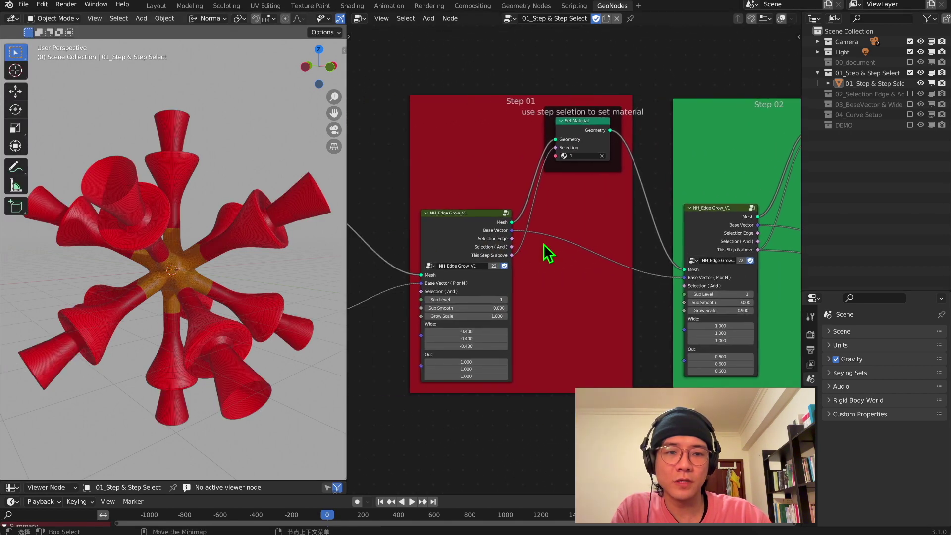
Inspect the red material on the model and unmute the Set Material node in the Step 02 frame.
middle_click_drag(541, 244, 502, 264)
middle_click_drag(287, 264, 238, 259)
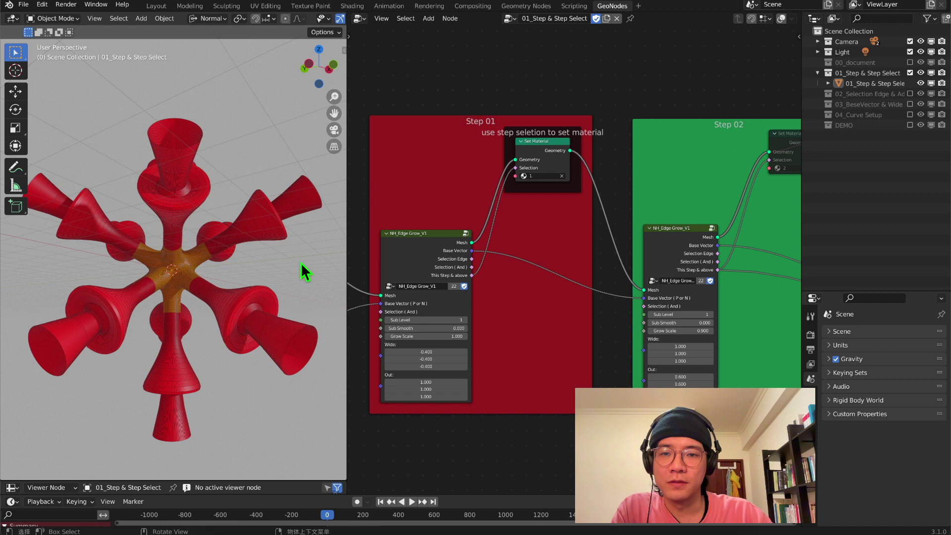
scroll(479, 296, "up", 3)
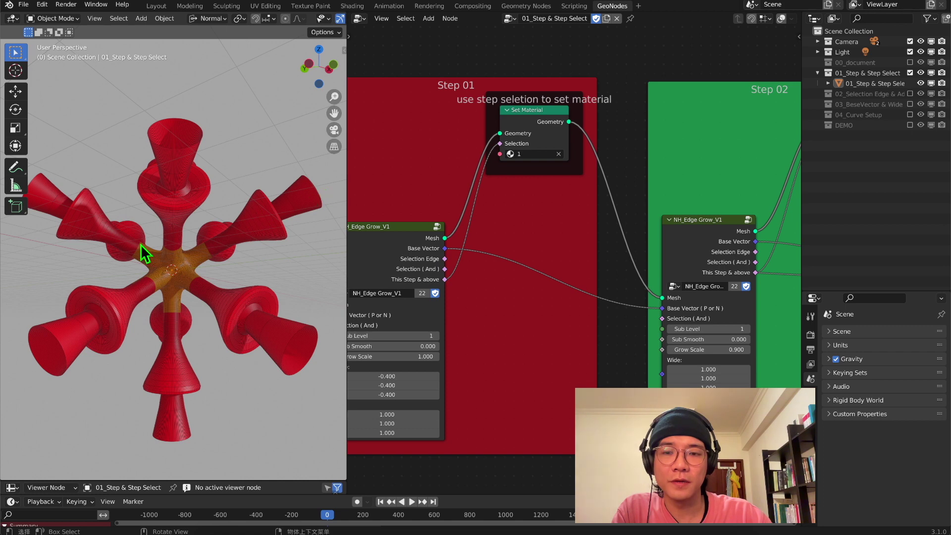
mouse_move(316, 232)
middle_mouse_down()
mouse_move(282, 239)
mouse_move(305, 237)
middle_mouse_up()
middle_click_drag(655, 252, 526, 184)
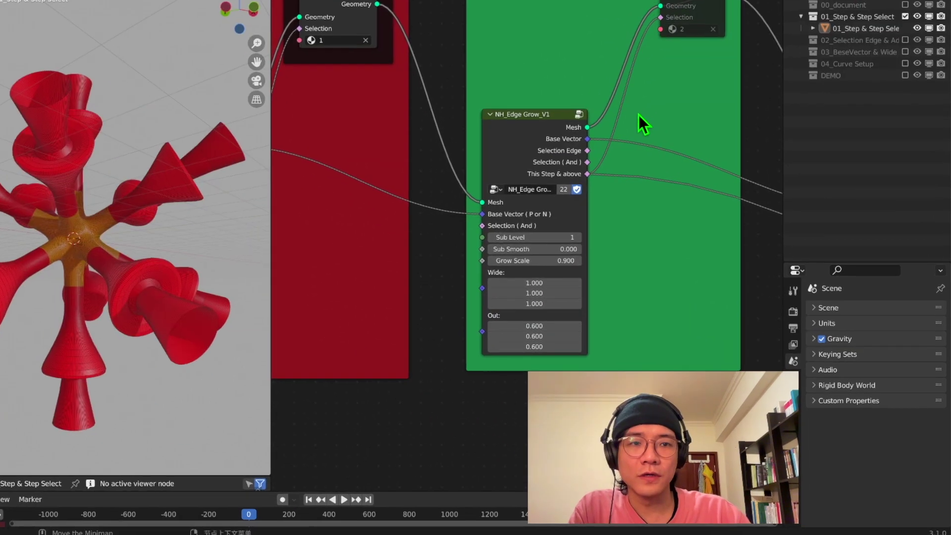
middle_click_drag(673, 159, 656, 205)
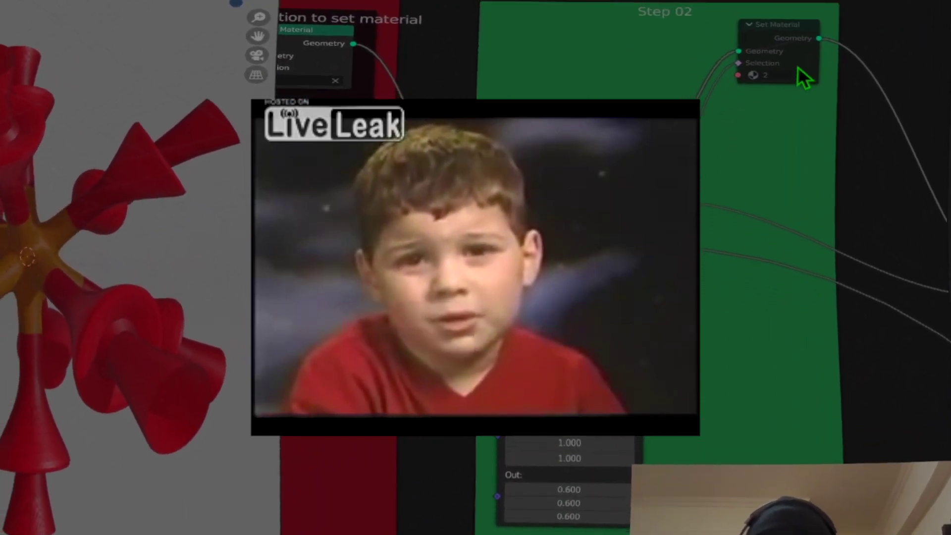
left_click(774, 55)
key("m")
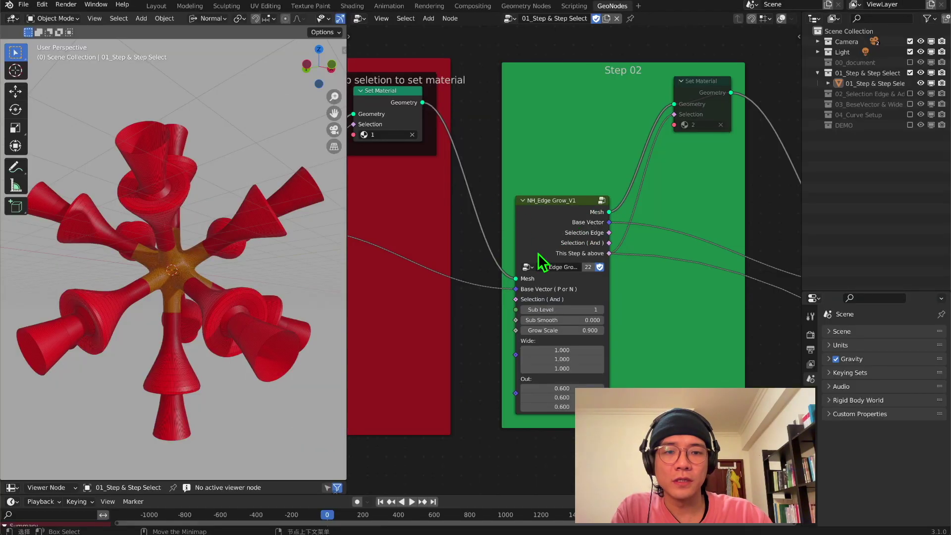
scroll(564, 233, "down", 1)
scroll(584, 248, "up", 2)
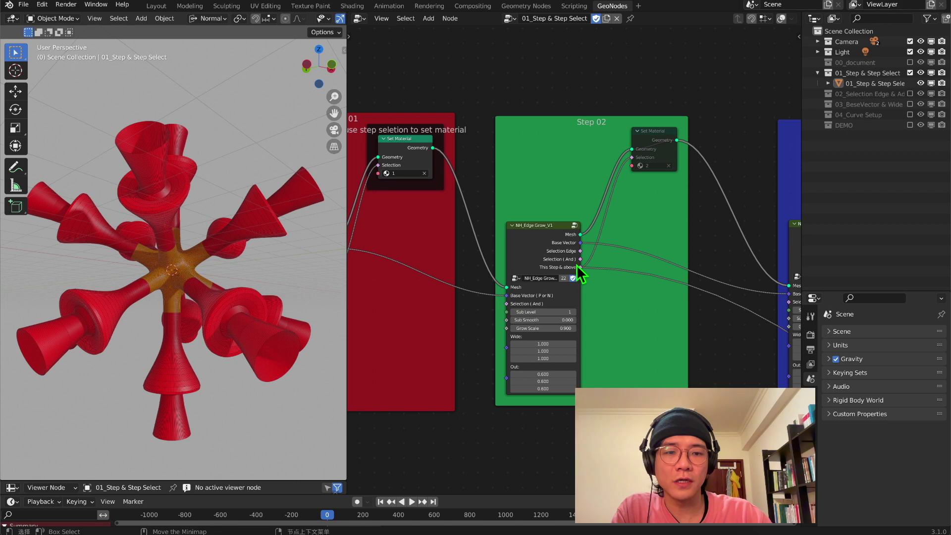
left_click(690, 131)
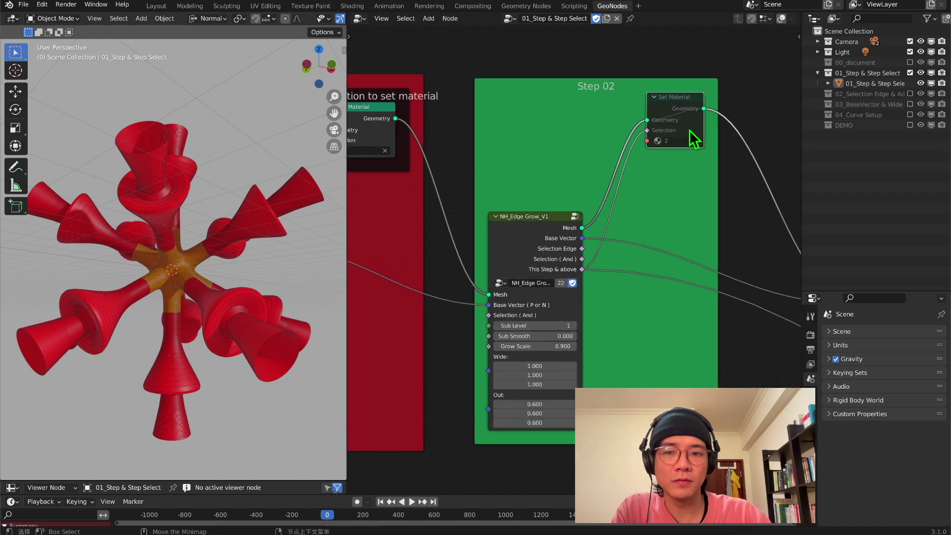
key("m")
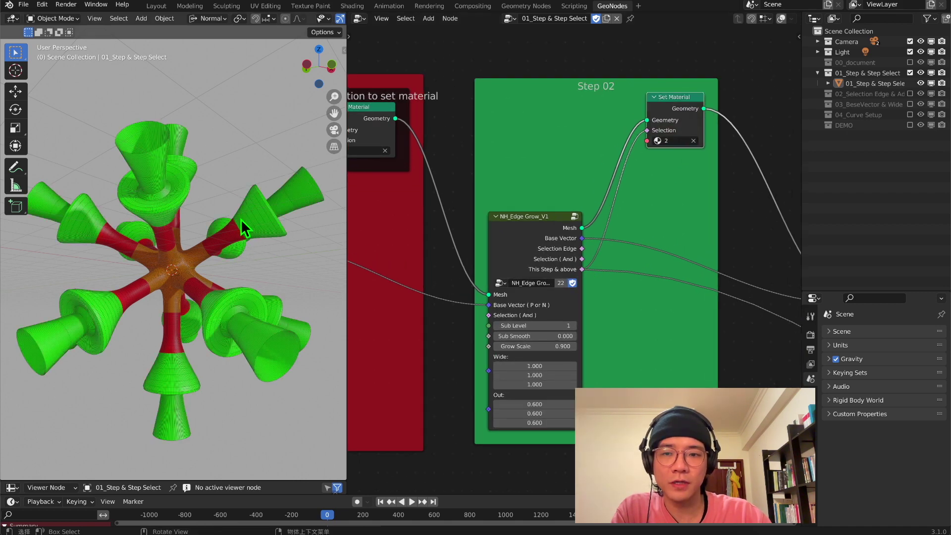
Unmute the Set Material nodes in the Step 03 and Step 04 frames.
middle_click_drag(585, 272, 472, 245)
left_click(710, 100)
key("m")
middle_click_drag(662, 170, 521, 180)
left_click(734, 143)
key("m")
scroll(735, 148, "down", 6)
middle_click_drag(693, 159, 779, 169)
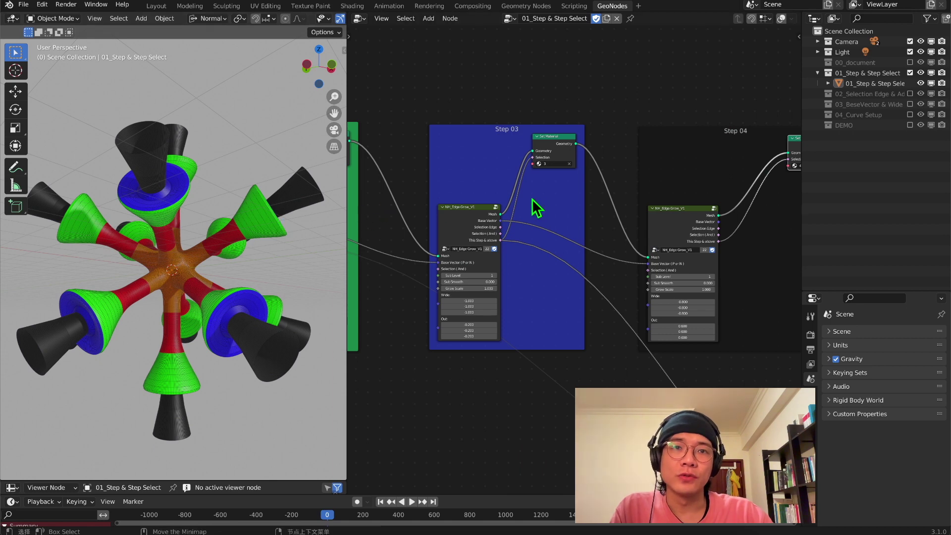
Trace the Not Equal node's links and unmute the Delete Geometry node in the "Delete Seleted Step" frame.
scroll(634, 297, "down", 2)
middle_click_drag(637, 303, 441, 165)
scroll(545, 203, "up", 2)
middle_click_drag(634, 238, 511, 320)
middle_click_drag(478, 233, 674, 221)
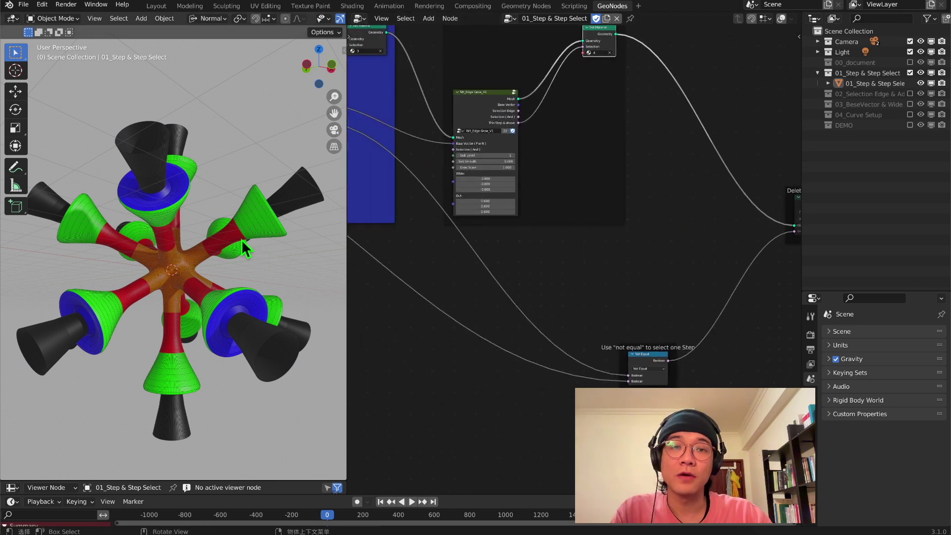
middle_click_drag(644, 208, 379, 231)
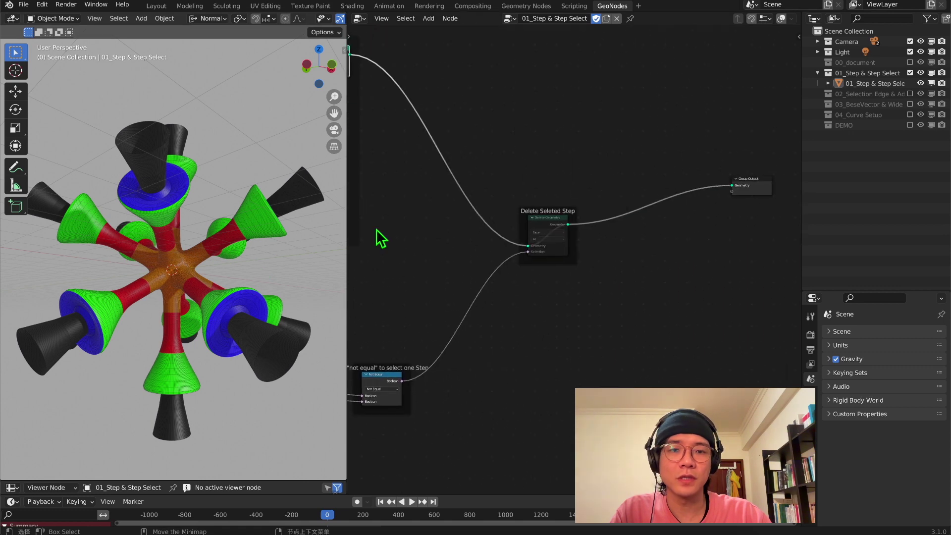
middle_click_drag(545, 243, 665, 124)
middle_click_drag(502, 273, 681, 339)
scroll(731, 339, "down", 4)
left_click(655, 233)
key("m")
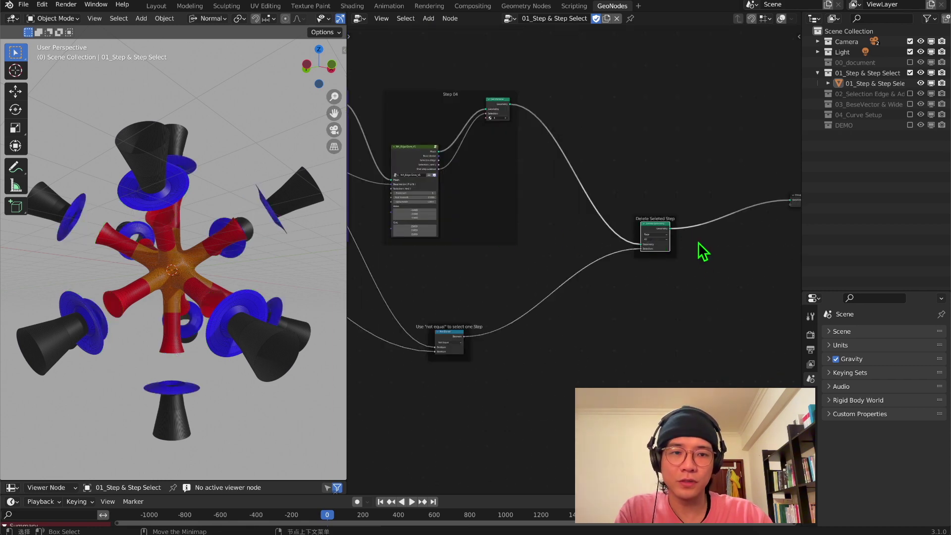
Move the Not Equal node below the Step 02 and Step 03 frames and examine its two Boolean inputs.
scroll(627, 238, "up", 10, "ctrl")
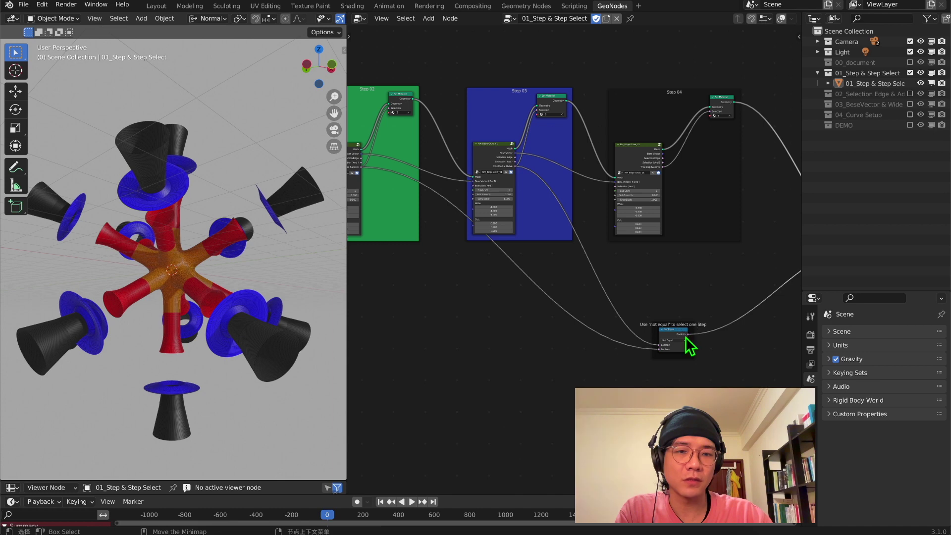
left_click_drag(679, 344, 512, 334)
middle_click_drag(510, 300, 620, 278)
left_click_drag(625, 304, 549, 283)
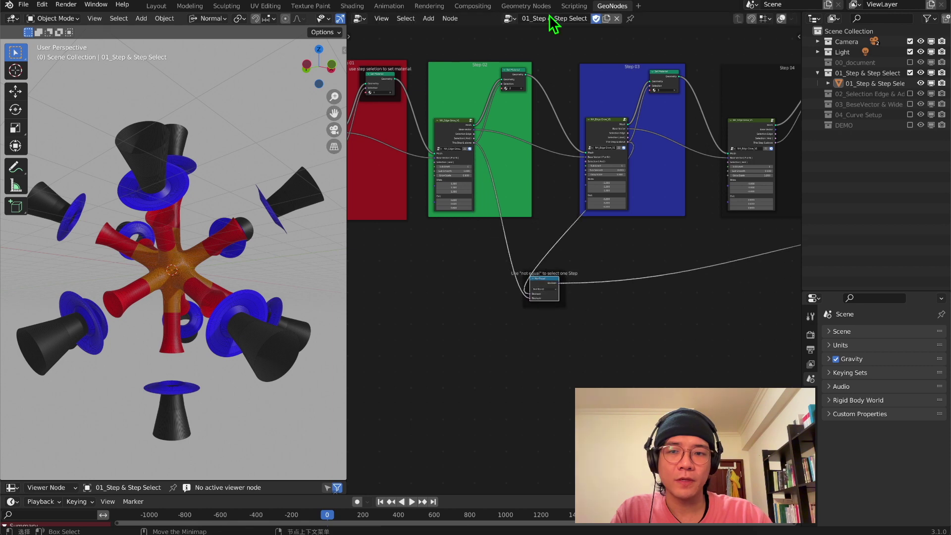
scroll(564, 264, "up", 4)
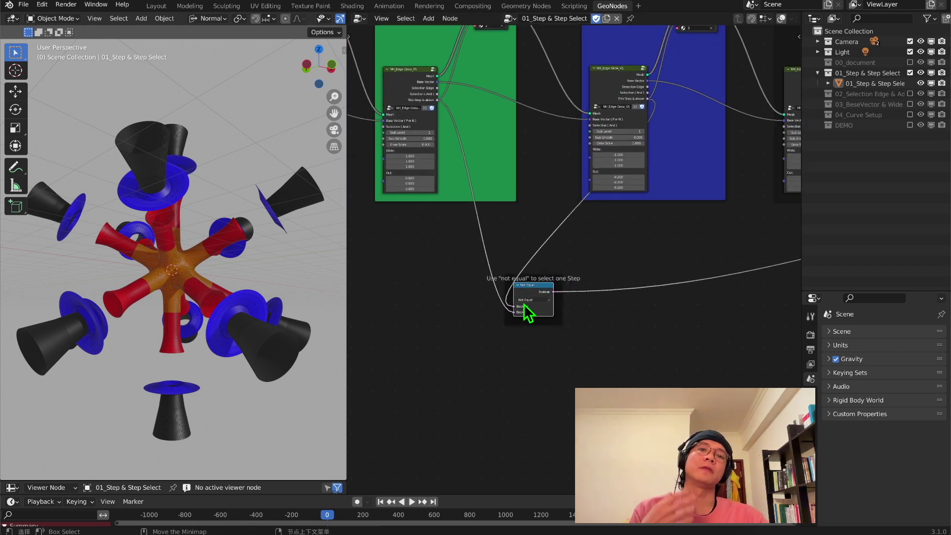
scroll(527, 312, "up", 2)
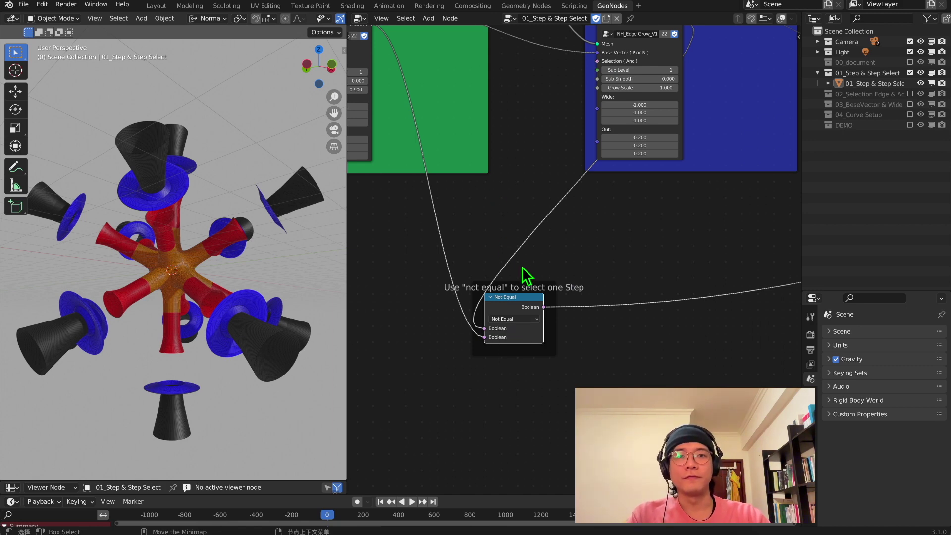
scroll(523, 268, "down", 3)
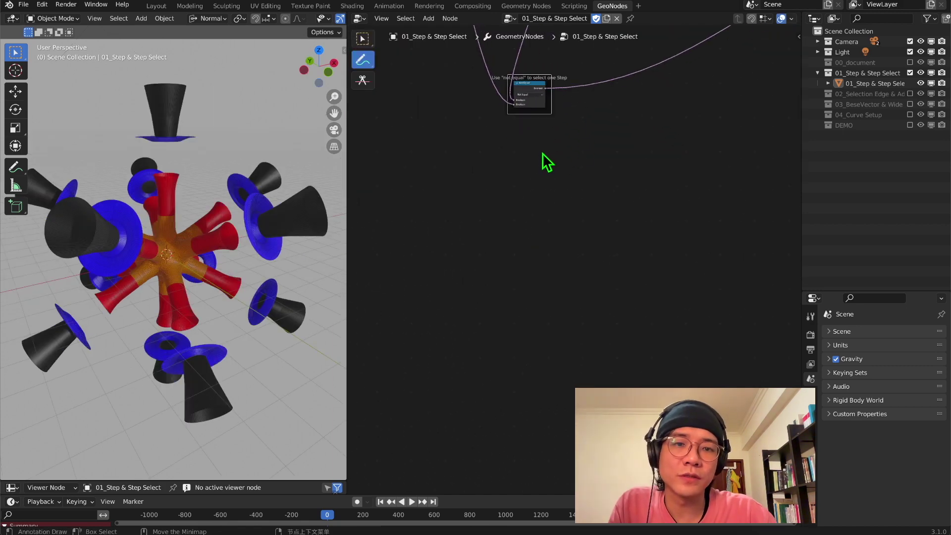
Annotate a two-row table with four vertical dividers below the Not Equal node, labelling its rows with circled 2 and 3.
middle_click_drag(539, 116, 553, 175)
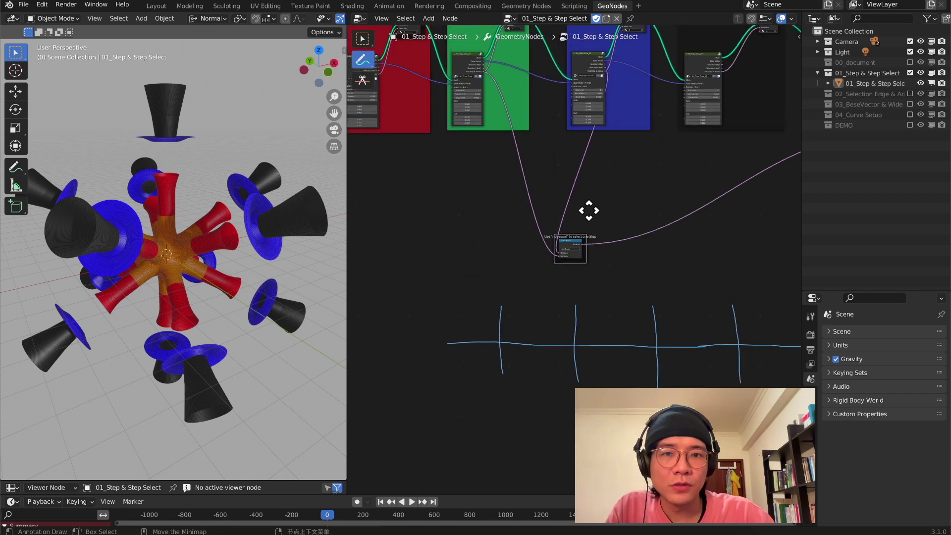
middle_click_drag(588, 210, 589, 213)
middle_click_drag(512, 62, 482, 105)
middle_click_drag(465, 267, 453, 204)
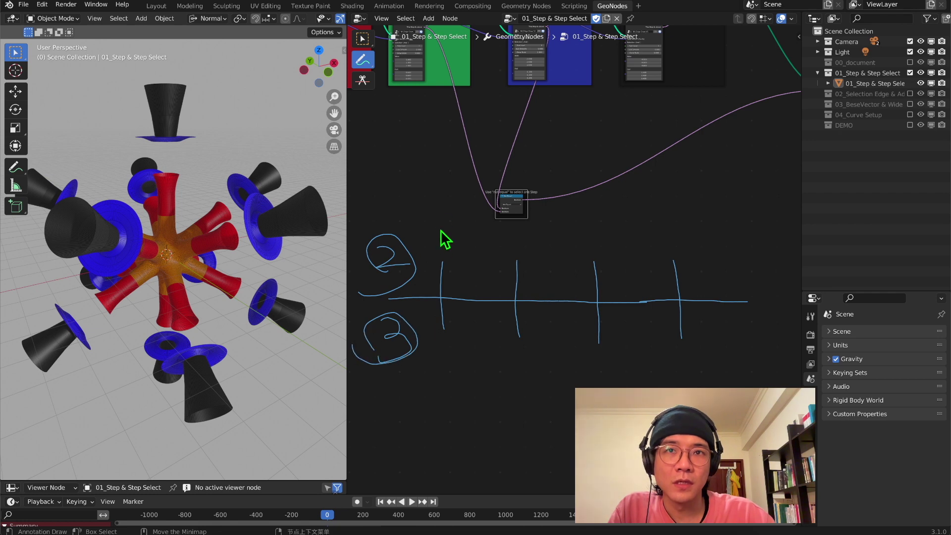
Write 0, 1, 1 and 1 across row 2 of the annotated table, referring to the Step 02 frame.
middle_click_drag(426, 118, 435, 166)
middle_click_drag(425, 85, 435, 121)
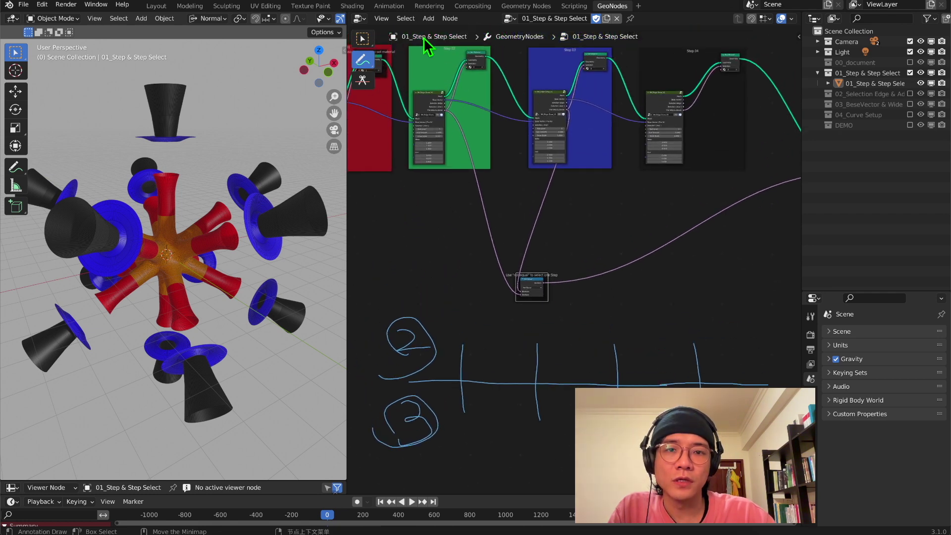
scroll(475, 238, "up", 4)
middle_click_drag(478, 288, 495, 122)
scroll(503, 156, "down", 4)
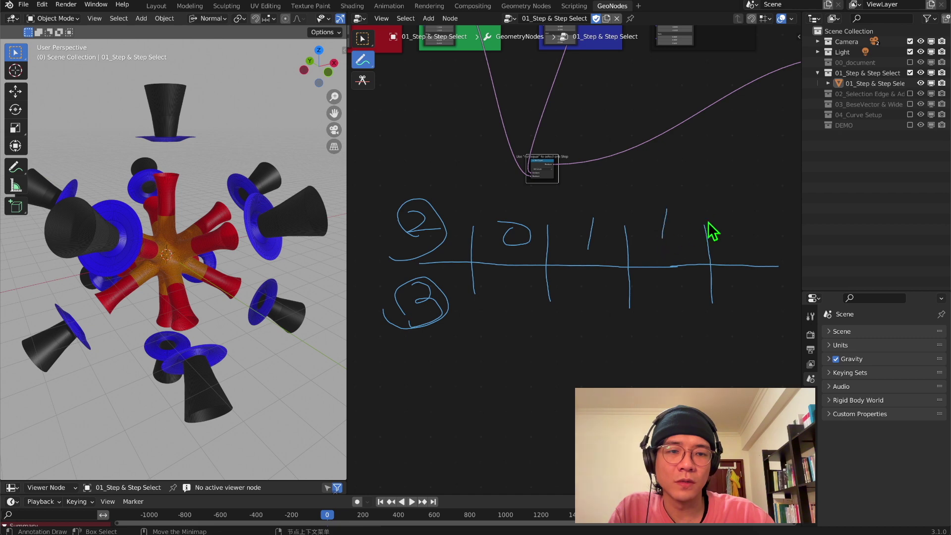
Write 0, 0, 1 and 1 across row 3 of the annotated table.
middle_click_drag(565, 180, 511, 283)
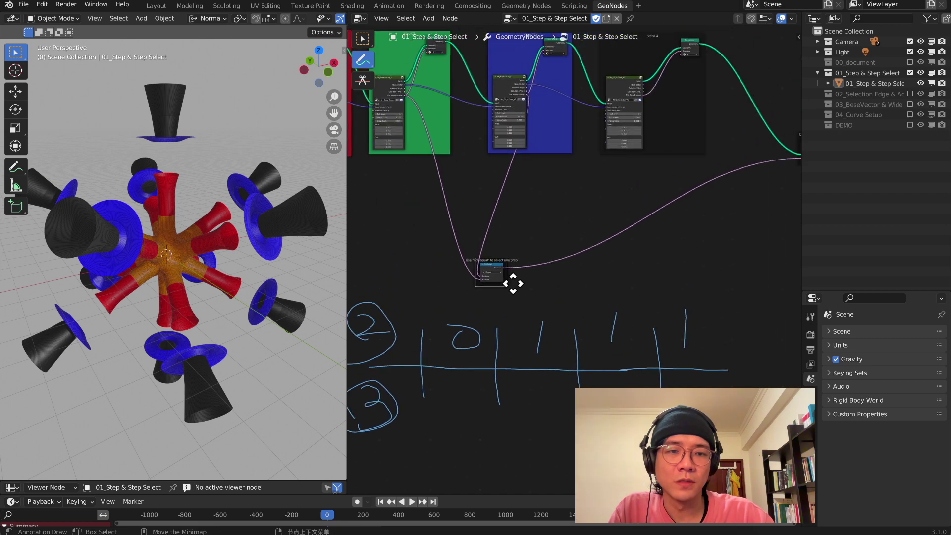
scroll(524, 69, "up", 2, "shift")
scroll(568, 197, "down", 3, "shift")
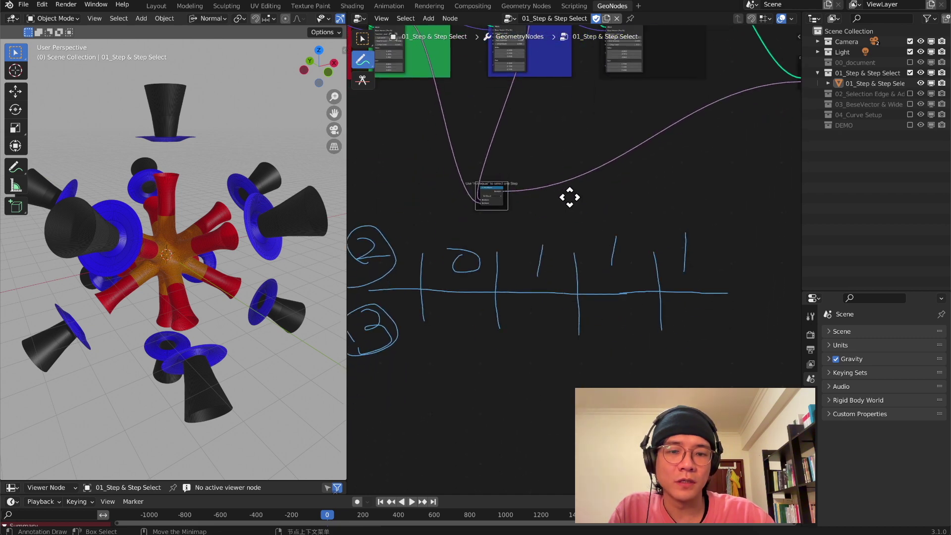
left_click_drag(462, 312, 460, 327)
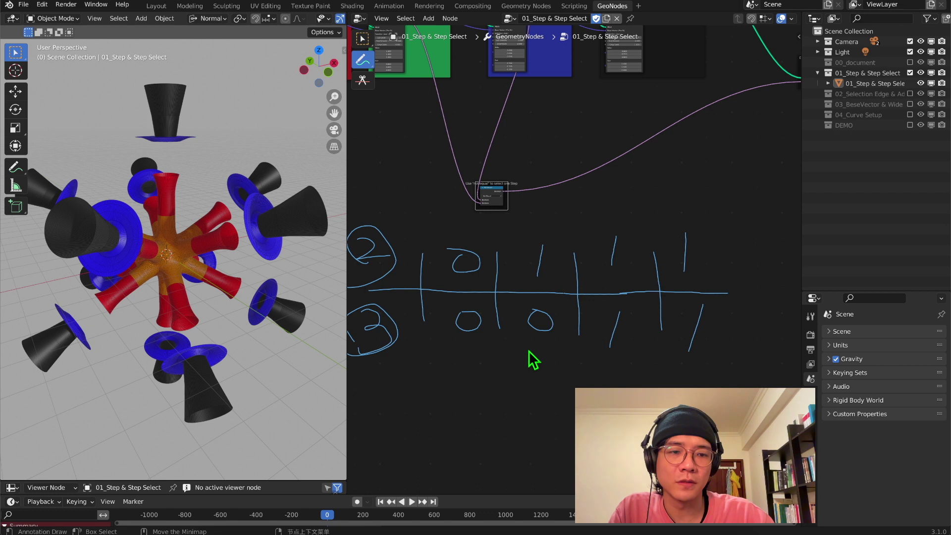
Circle the 0/0 column and the two 1/1 columns, then relate the uncircled 1/0 column to the Step 02 and Step 03 frames.
scroll(516, 242, "up", 1)
middle_click_drag(560, 298, 555, 266)
scroll(555, 267, "up", 3)
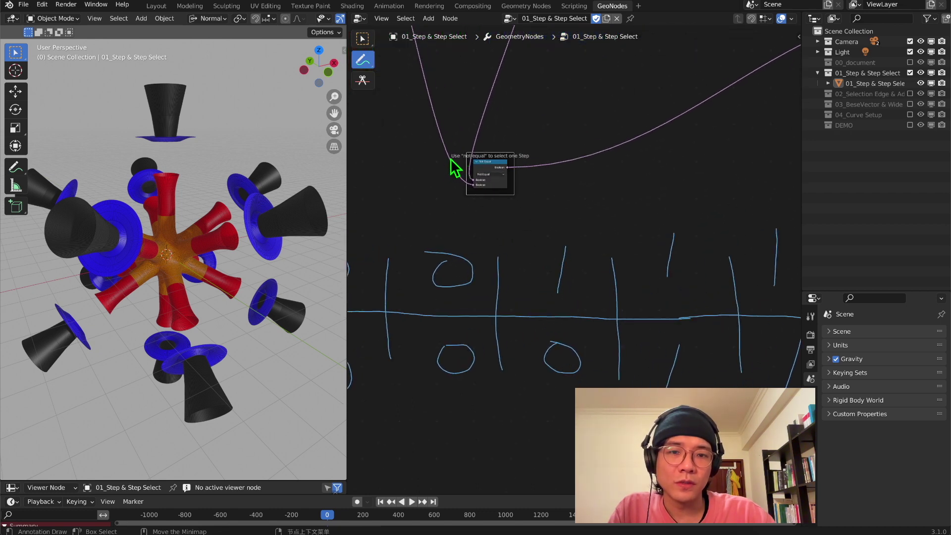
scroll(594, 250, "down", 2)
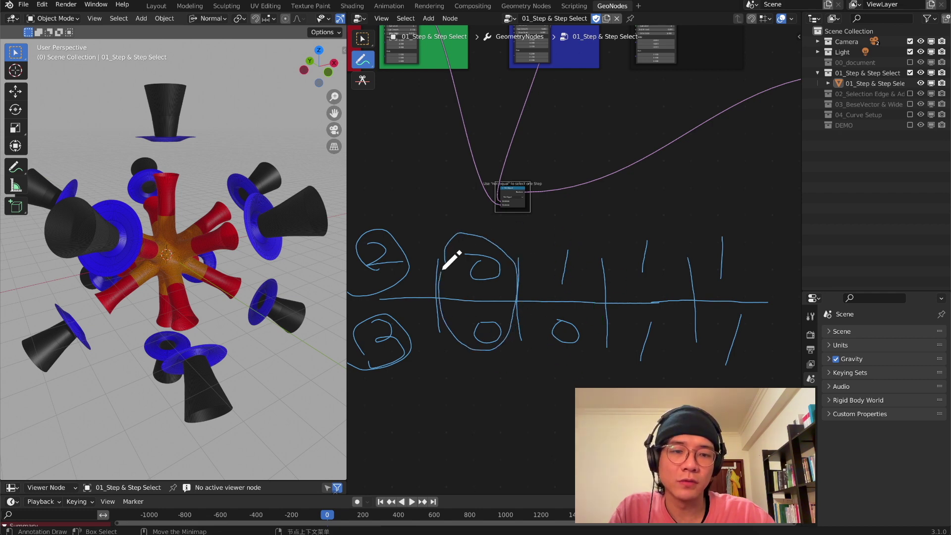
middle_click_drag(611, 331, 502, 337)
mouse_move(576, 372)
left_mouse_down()
mouse_move(528, 296)
mouse_move(645, 236)
mouse_move(569, 357)
left_mouse_up()
middle_click_drag(503, 340, 550, 294)
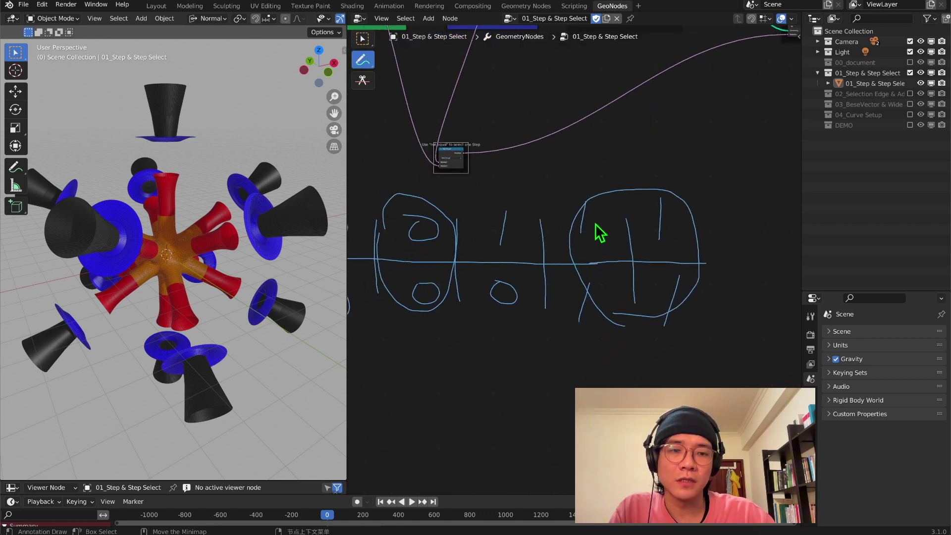
middle_click_drag(501, 237, 526, 266)
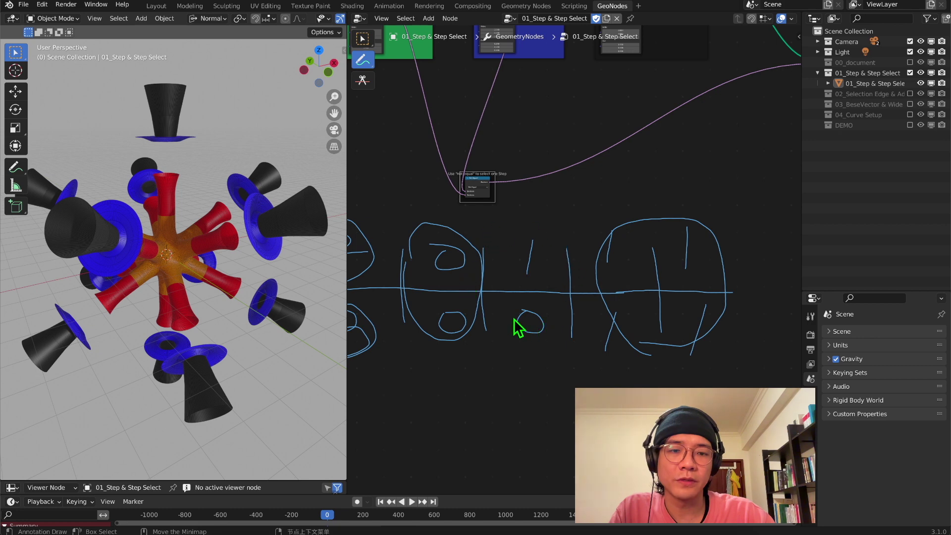
middle_click_drag(505, 196, 521, 308)
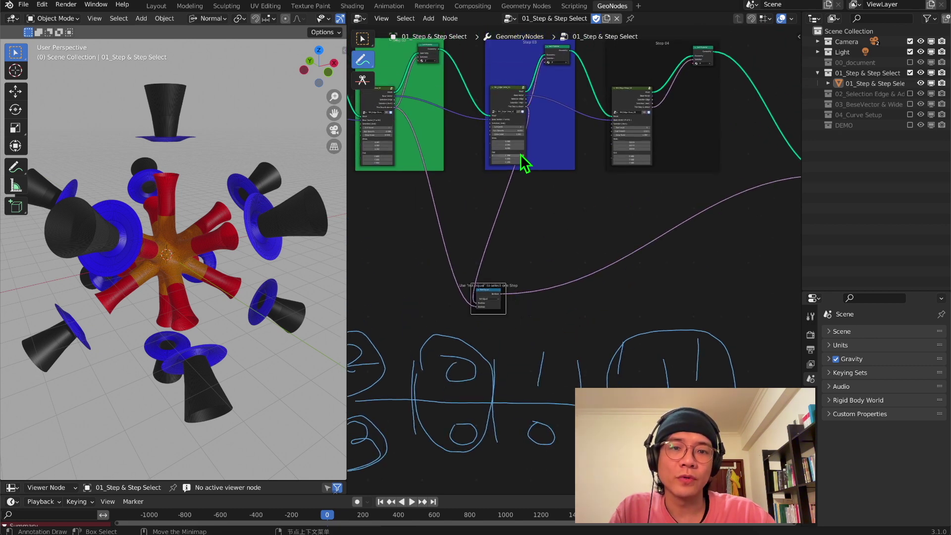
middle_click_drag(377, 126, 407, 156)
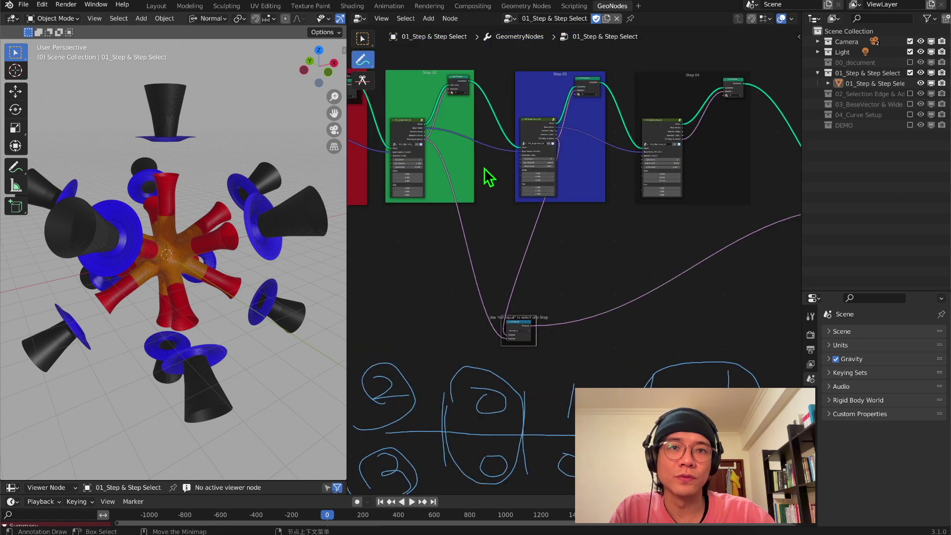
middle_click_drag(560, 211, 552, 166)
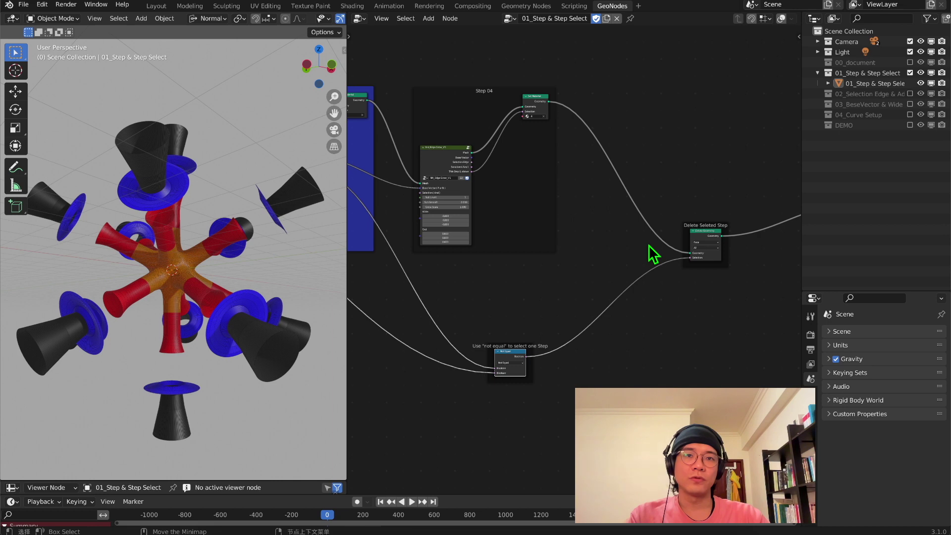
Exclude the 01_Step & Step Select collection, enable the 02_Selection Edge collection, and deselect its object.
scroll(644, 272, "up", 2)
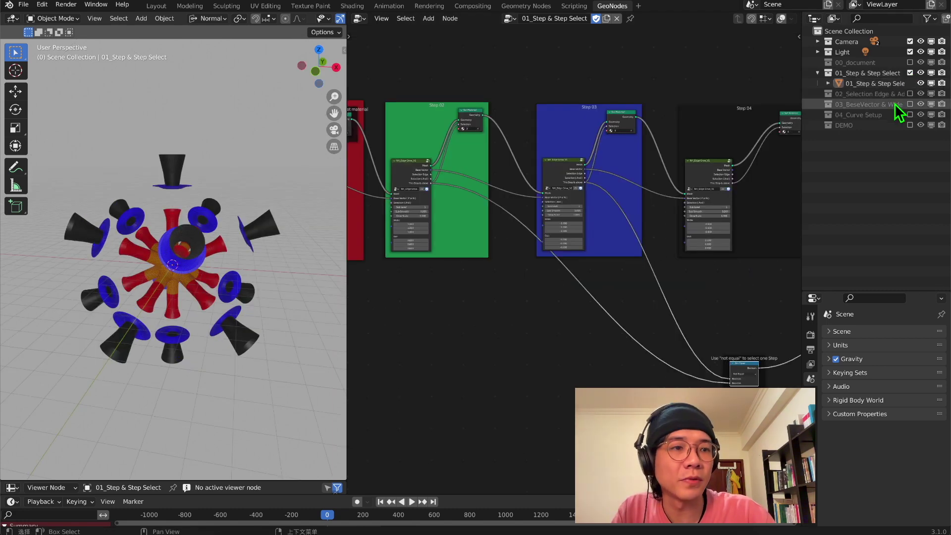
left_click(909, 73)
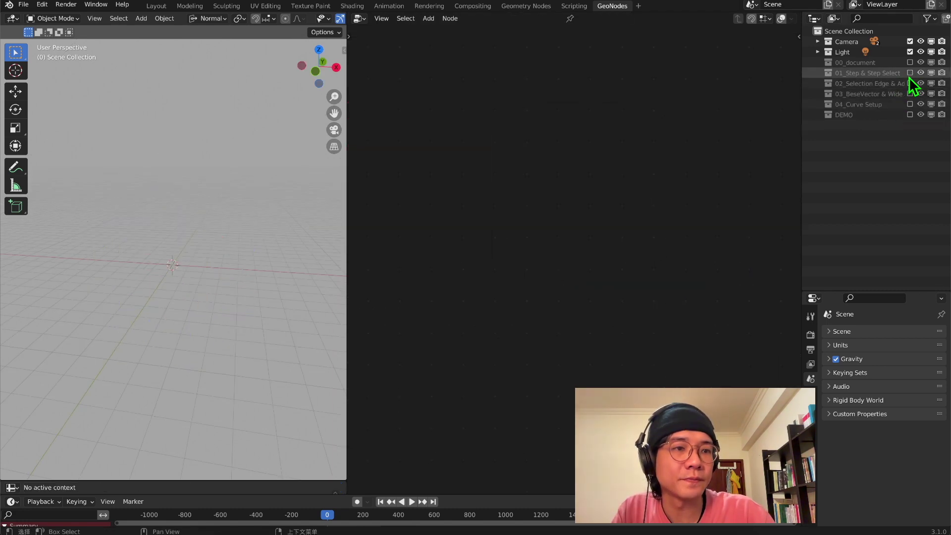
left_click(910, 83)
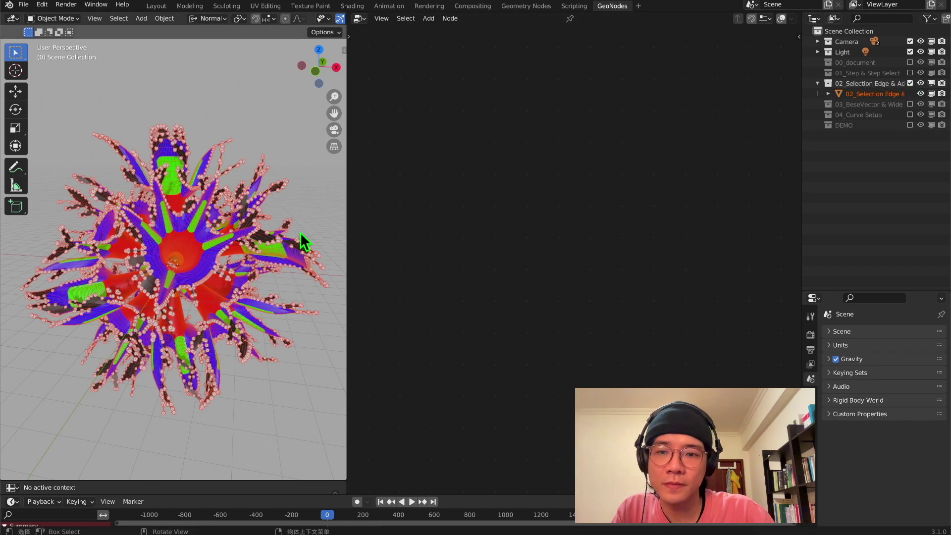
key("alt+a")
middle_click_drag(190, 265, 262, 267)
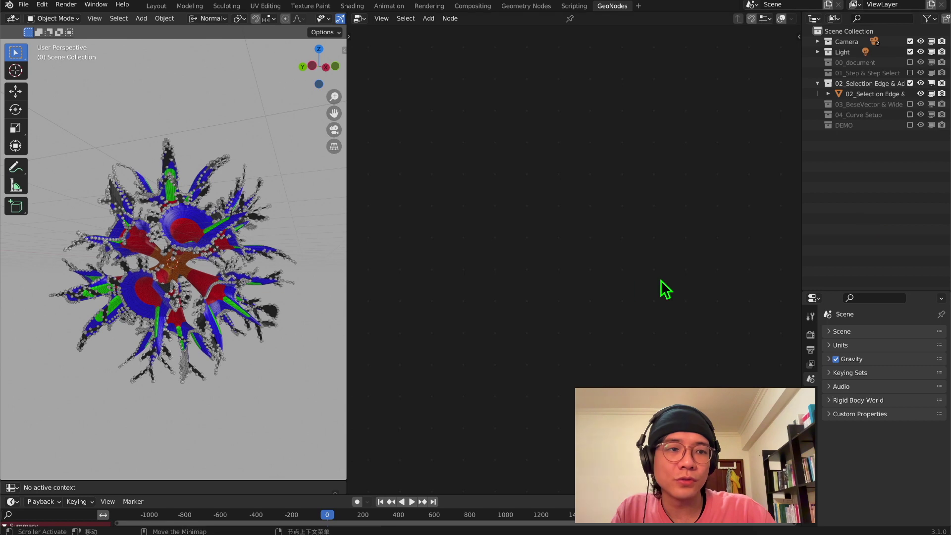
Select the 02_Selection Edge & Add object to load its node tree, and deselect it in the viewport.
left_click(848, 95)
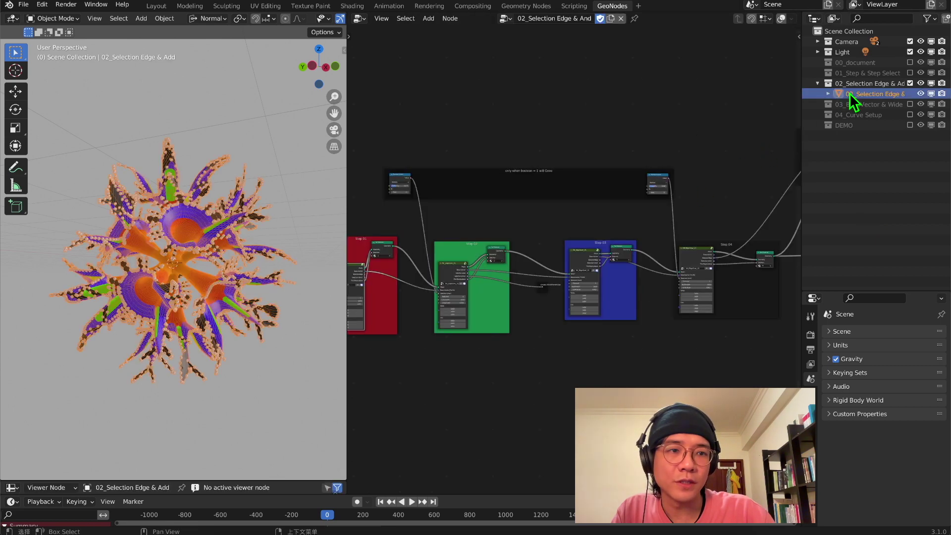
left_click(259, 166)
middle_click_drag(329, 292, 675, 242)
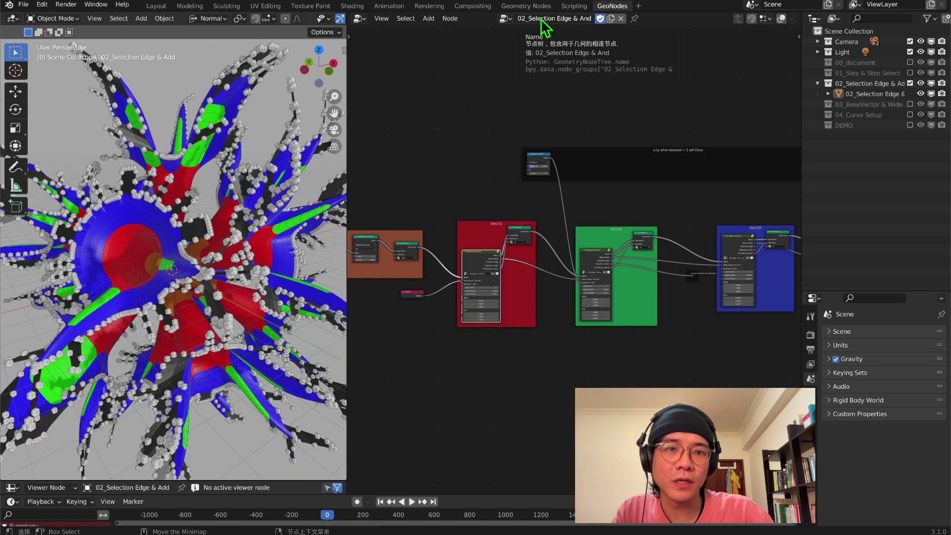
left_click(572, 18)
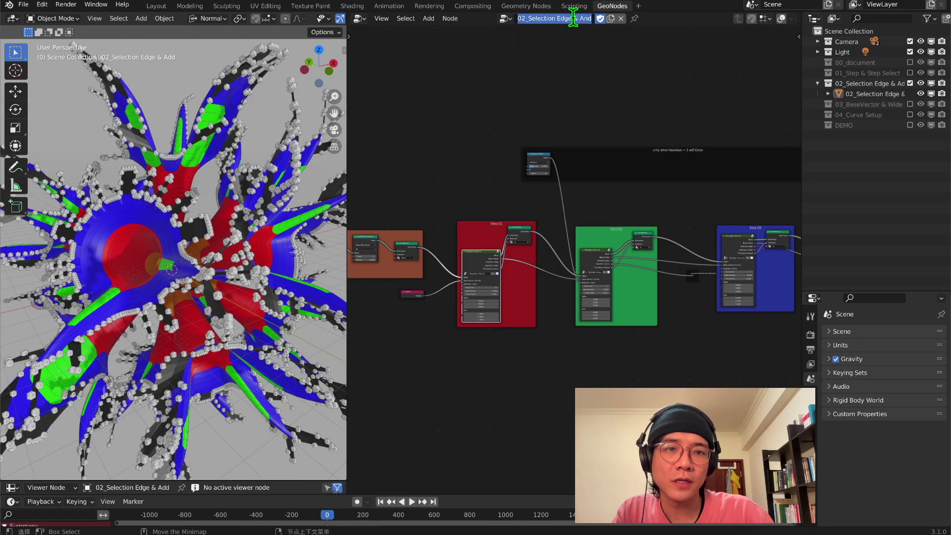
left_click(500, 221)
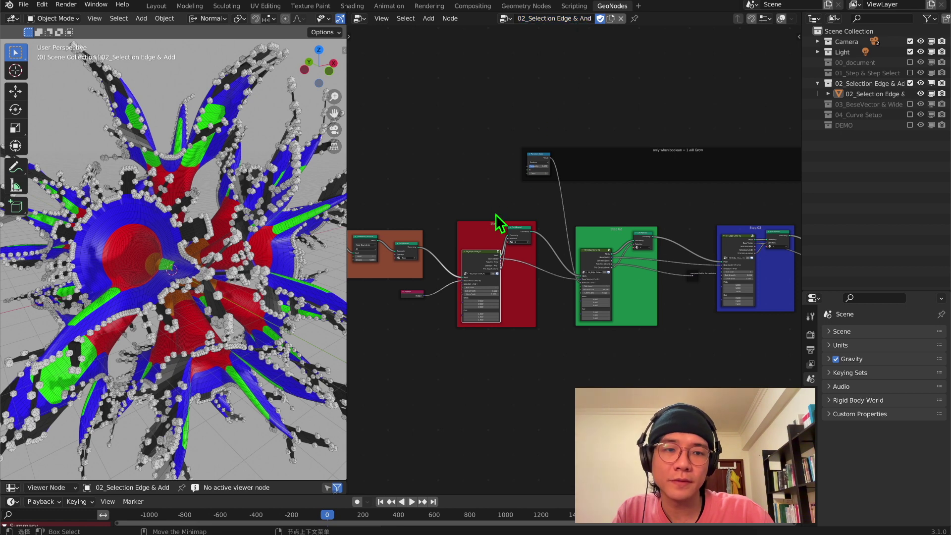
Examine the selection inputs and outputs of the NH_Edge Grow_V1 nodes in the Step 01 and Step 02 frames.
scroll(495, 216, "up", 5)
middle_click_drag(492, 213, 594, 245)
scroll(535, 214, "up", 4)
scroll(566, 159, "up", 4)
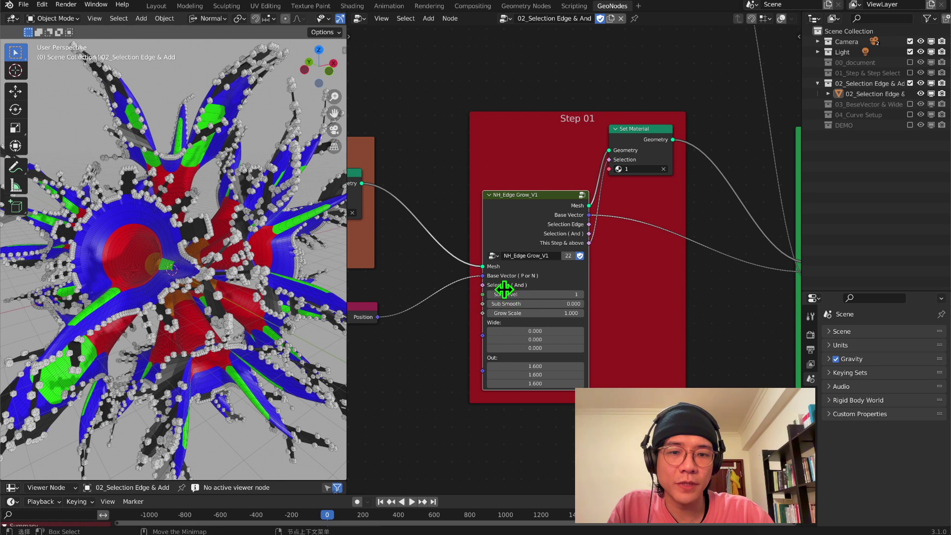
scroll(653, 281, "down", 2)
middle_click_drag(633, 278, 548, 316)
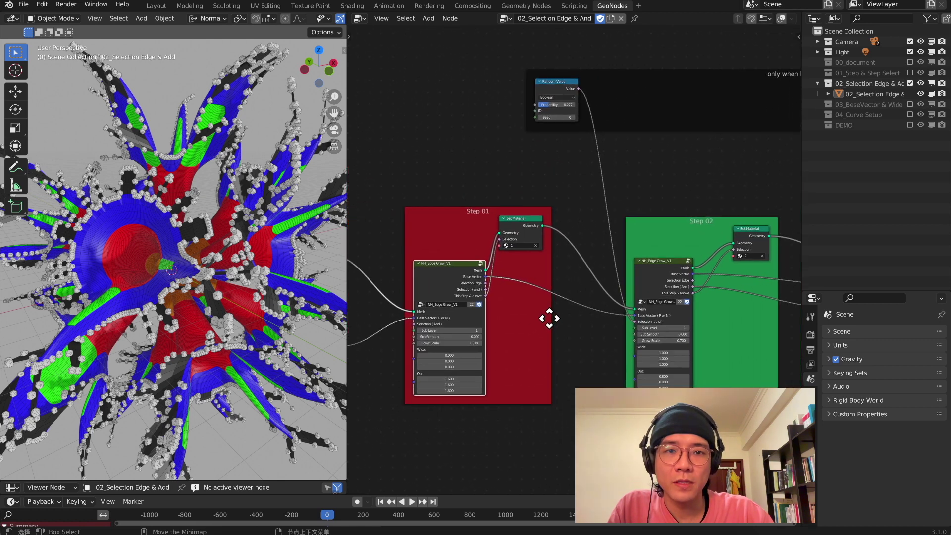
scroll(555, 259, "up", 2)
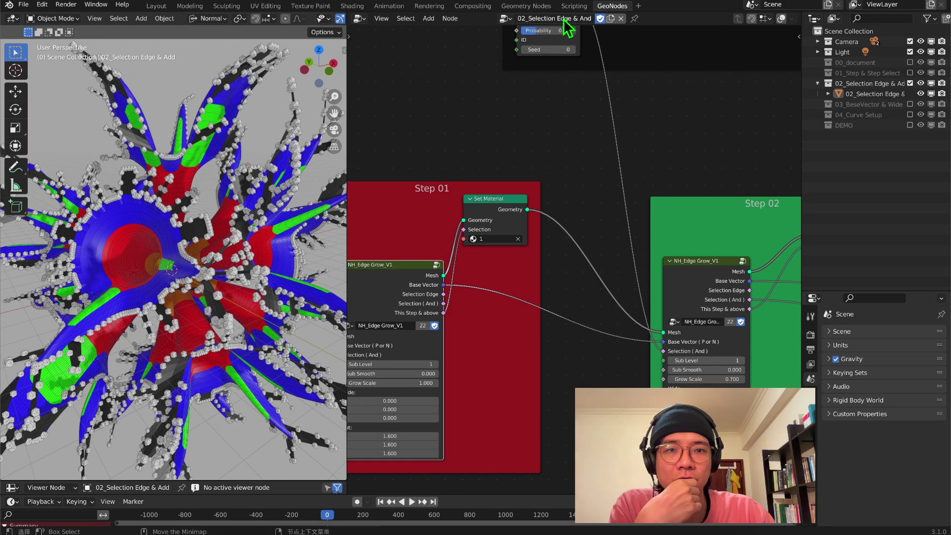
scroll(539, 325, "down", 2)
middle_click_drag(536, 320, 543, 247)
scroll(542, 249, "down", 1)
scroll(541, 250, "up", 6)
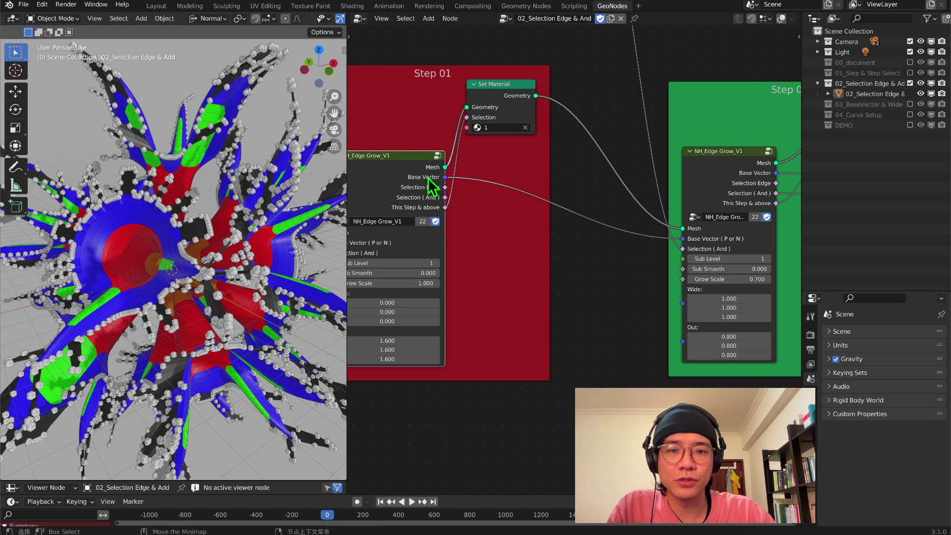
scroll(598, 240, "down", 8)
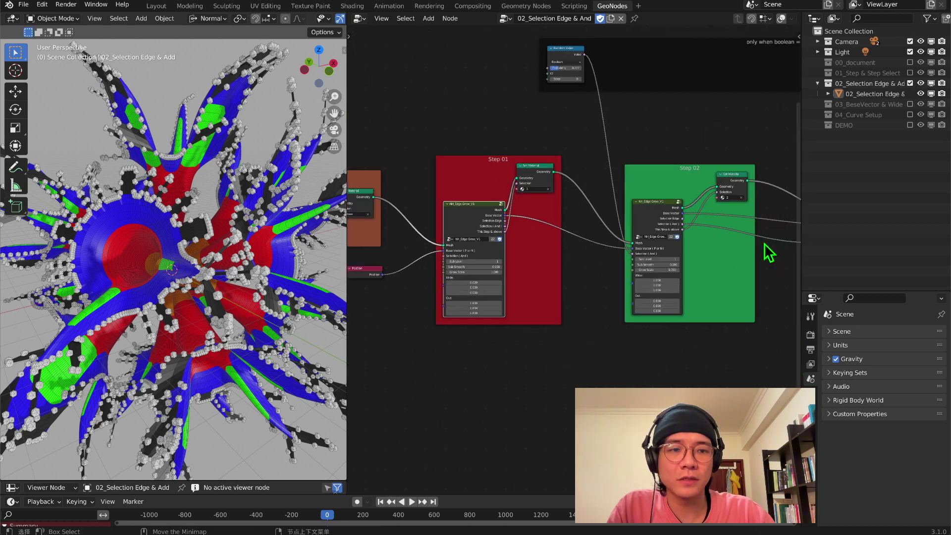
Trace the Step 04 node's Selection Edge output to the Instance on Points node, and inspect the spheres on the model's edges.
middle_click_drag(624, 263, 371, 282)
scroll(468, 278, "up", 10)
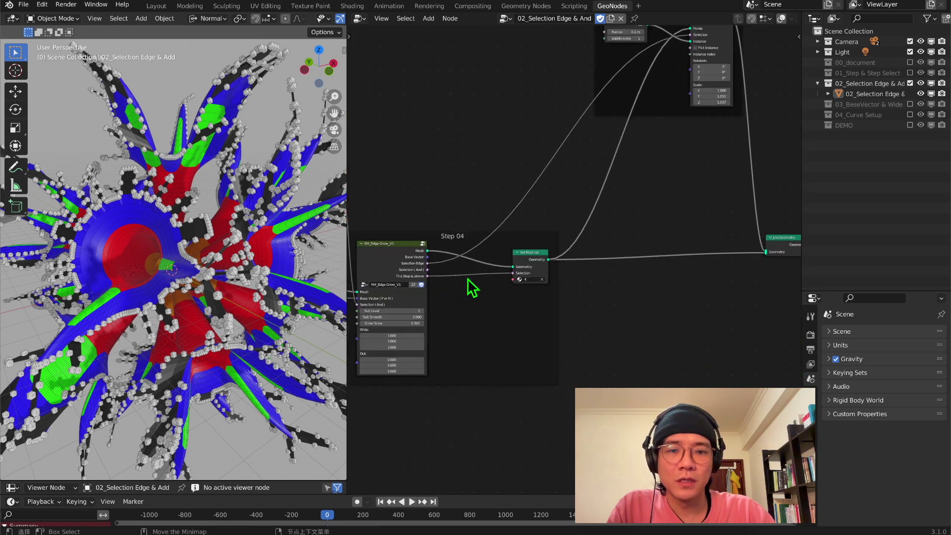
middle_click_drag(463, 284, 626, 281)
scroll(593, 275, "up", 2)
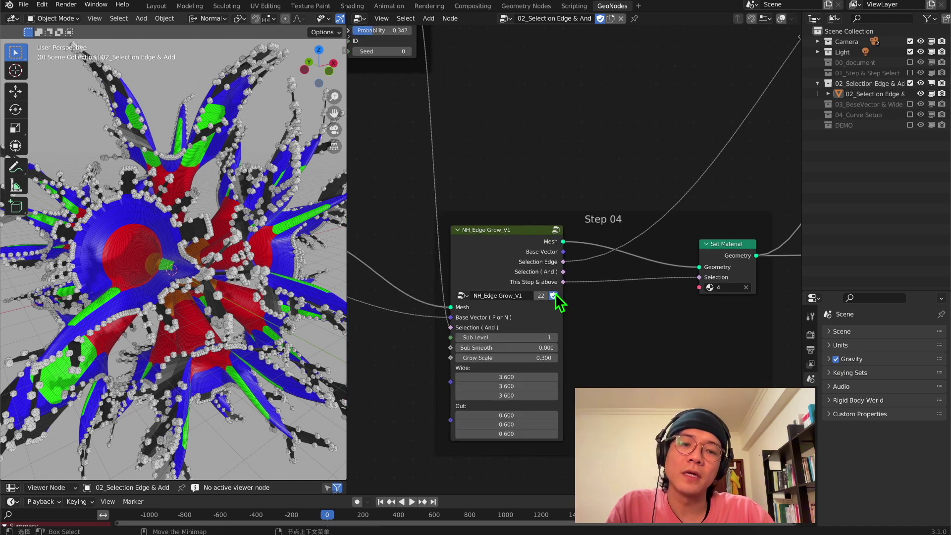
scroll(542, 300, "up", 2)
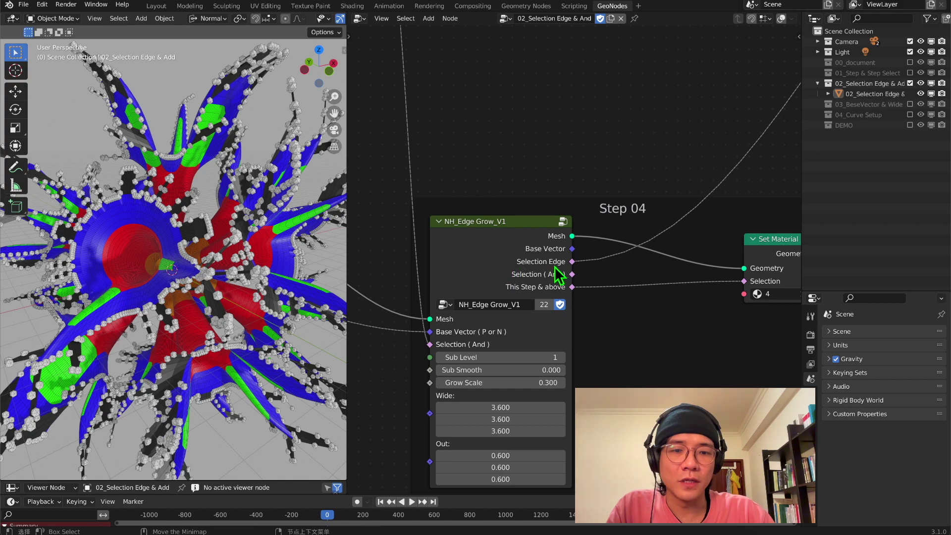
scroll(515, 300, "down", 4)
middle_click_drag(310, 304, 276, 181)
scroll(81, 240, "down", 2)
middle_click_drag(596, 144, 441, 212)
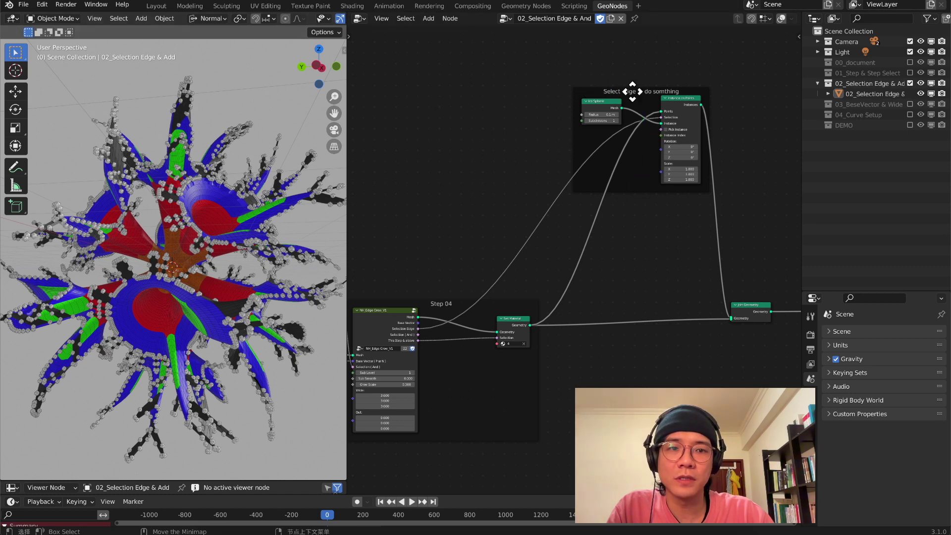
middle_click_drag(261, 279, 276, 261)
scroll(242, 233, "up", 2)
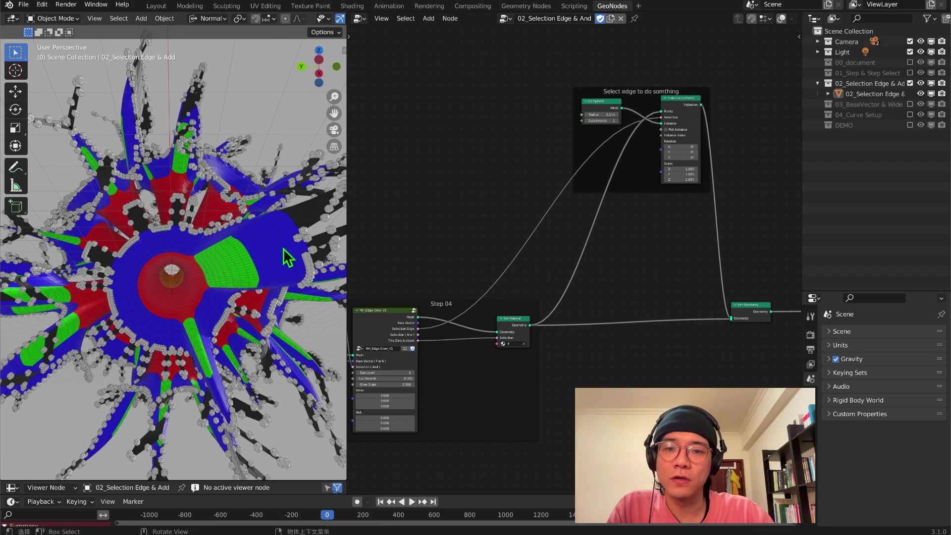
scroll(266, 275, "down", 2)
middle_click_drag(266, 274, 106, 296)
Examine the Random Value node linked to Step 04's Selection (And) input, comparing it with the Step 03 node.
scroll(610, 318, "up", 4)
middle_click_drag(425, 341, 562, 352)
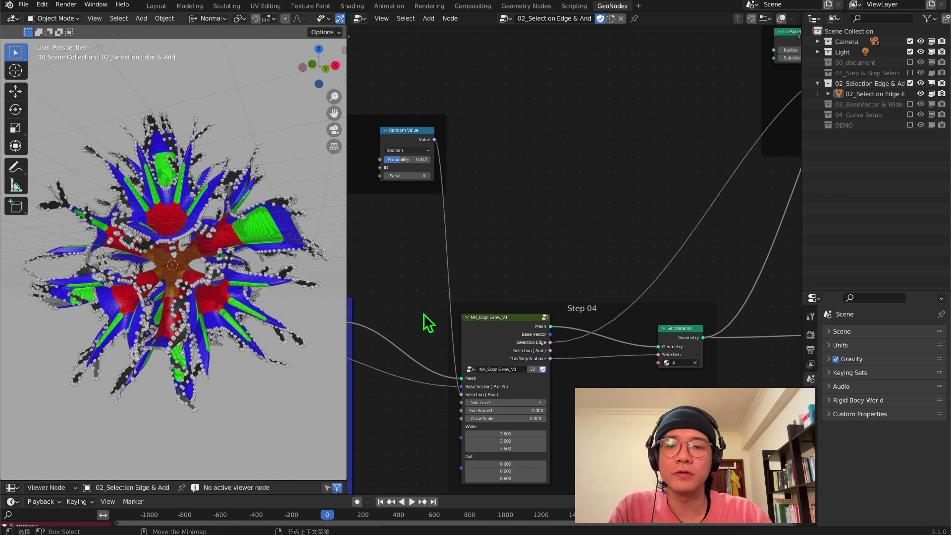
middle_click_drag(205, 241, 233, 267)
middle_click_drag(473, 361, 753, 281)
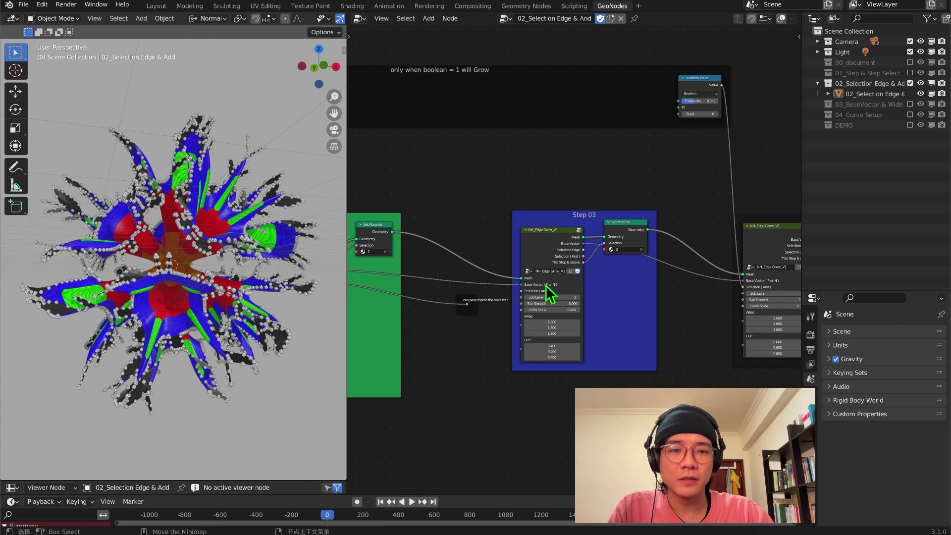
scroll(551, 294, "down", 1)
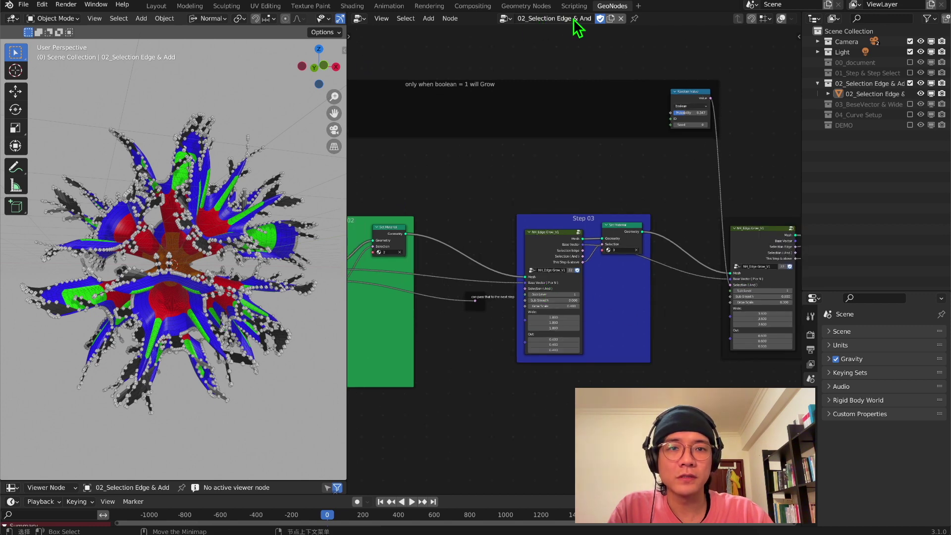
middle_click_drag(565, 322, 404, 300)
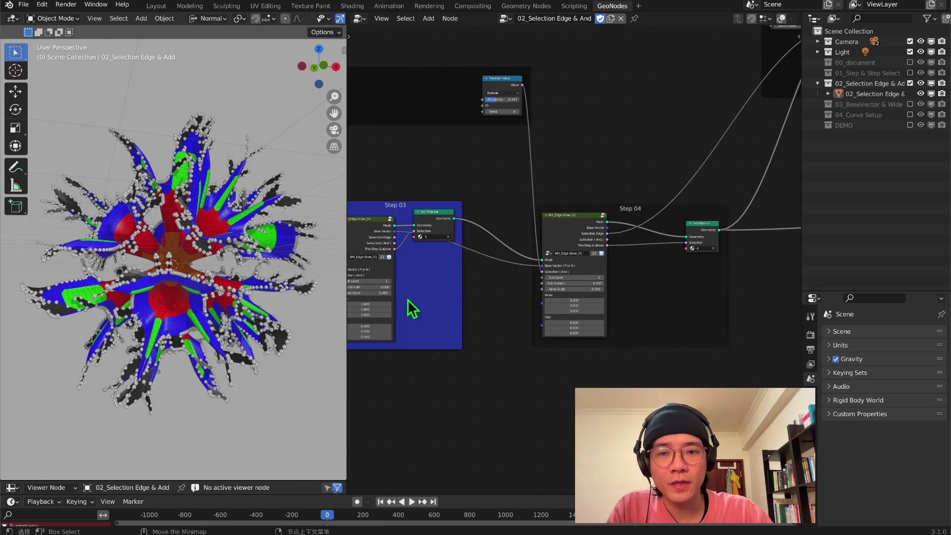
scroll(460, 298, "up", 2)
scroll(460, 299, "up", 3)
scroll(515, 258, "down", 4)
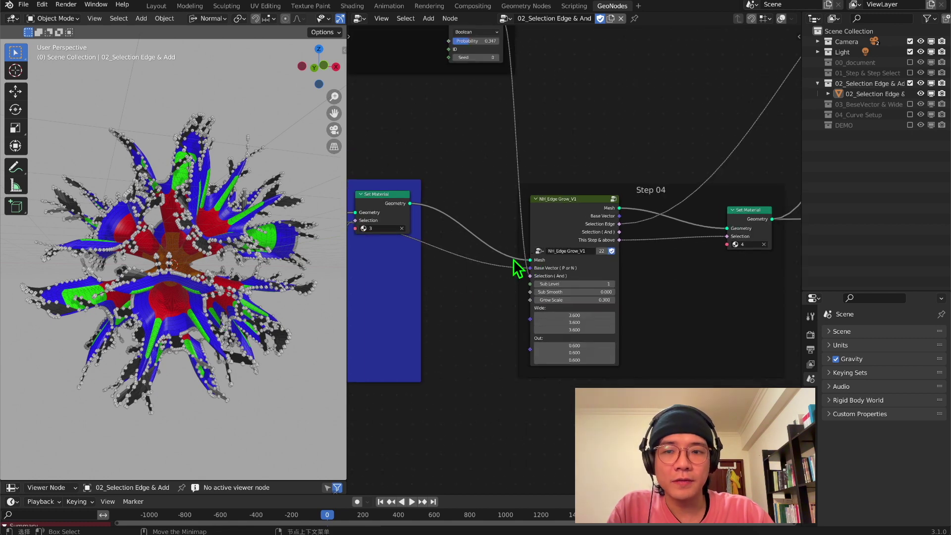
Mute the nodes in the edge-instancing frame and disconnect the Random Value node from Step 04's Selection (And) input.
scroll(577, 145, "down", 1)
middle_click_drag(531, 246, 565, 340)
scroll(546, 388, "up", 1)
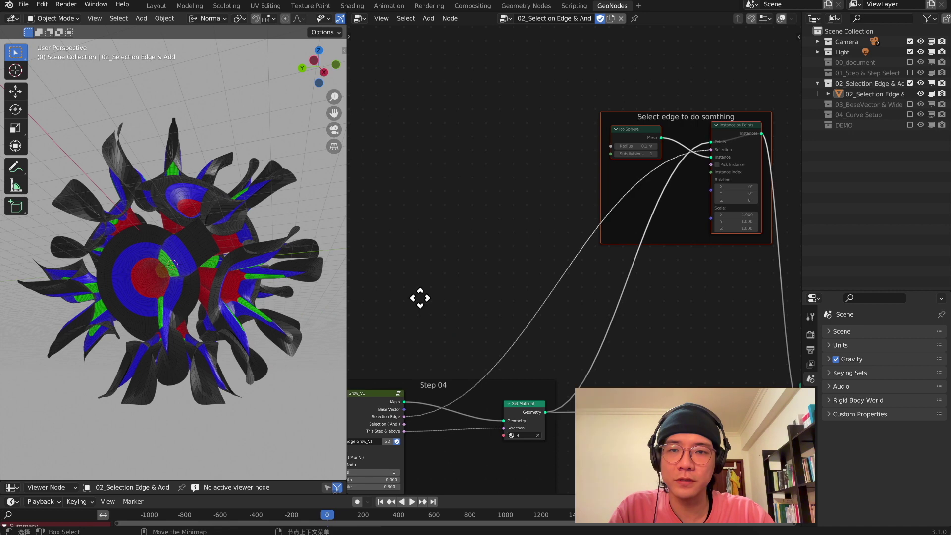
middle_click_drag(420, 300, 690, 234)
scroll(636, 263, "up", 5)
middle_click_drag(641, 308, 620, 227)
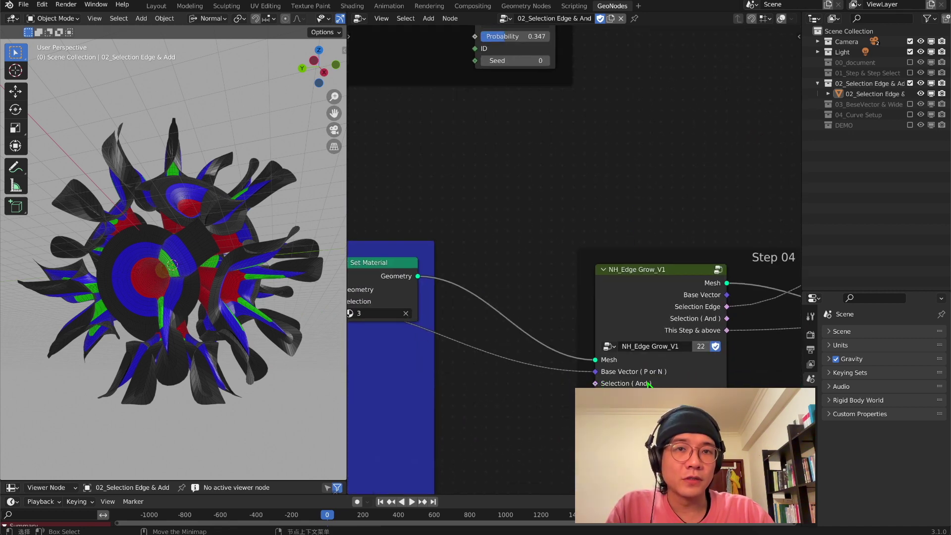
scroll(441, 182, "down", 1)
middle_click_drag(164, 263, 253, 273)
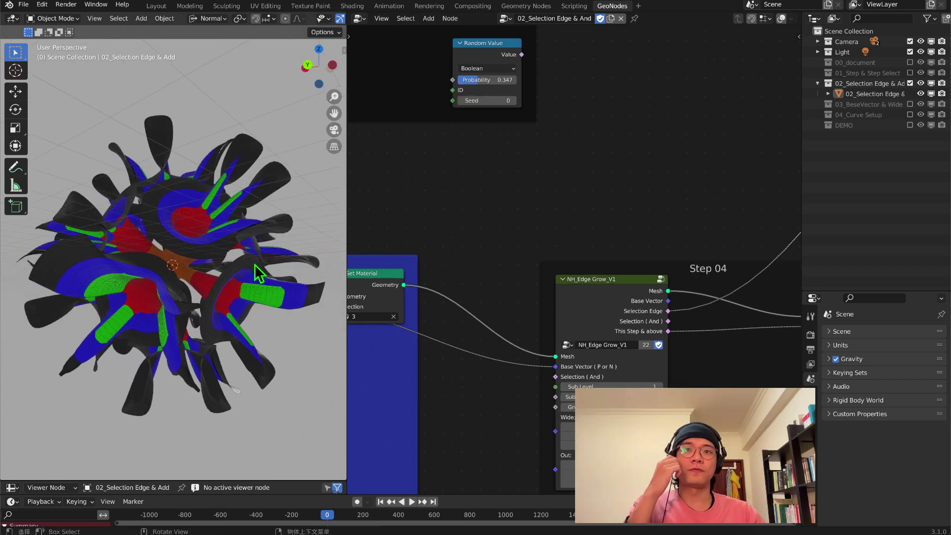
scroll(516, 365, "down", 2)
middle_click_drag(516, 365, 484, 277)
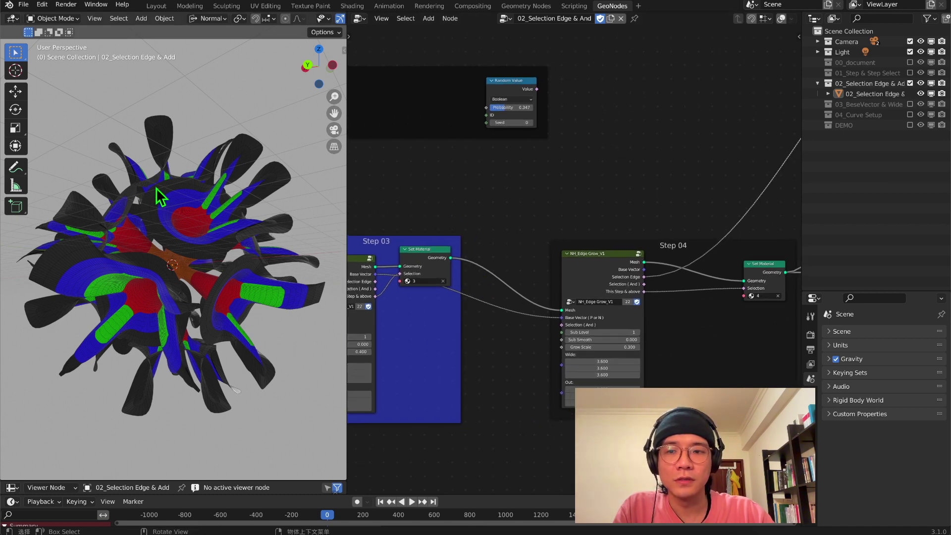
Link the Random Value node's Value output to the Selection (And) input of the Step 04 node.
left_click_drag(536, 90, 561, 324)
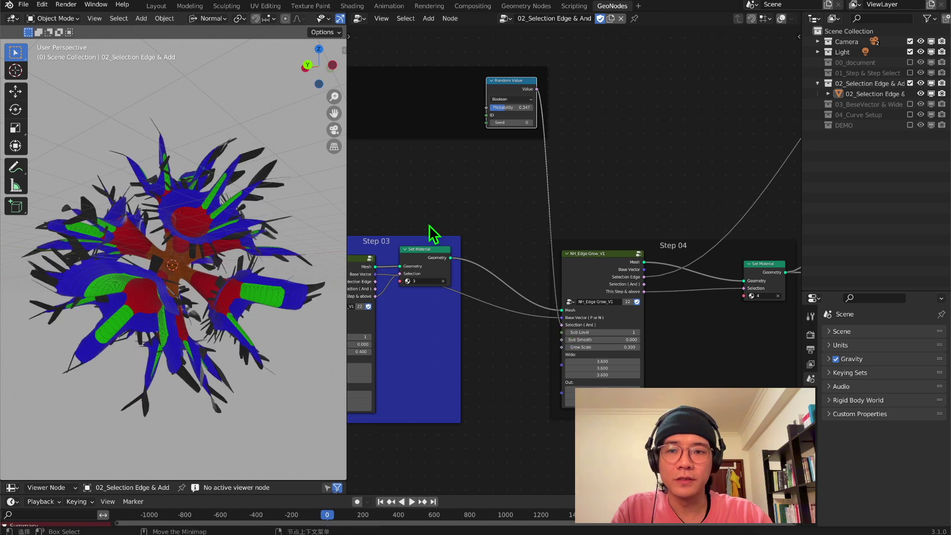
middle_click_drag(519, 158, 556, 291)
scroll(484, 195, "up", 1)
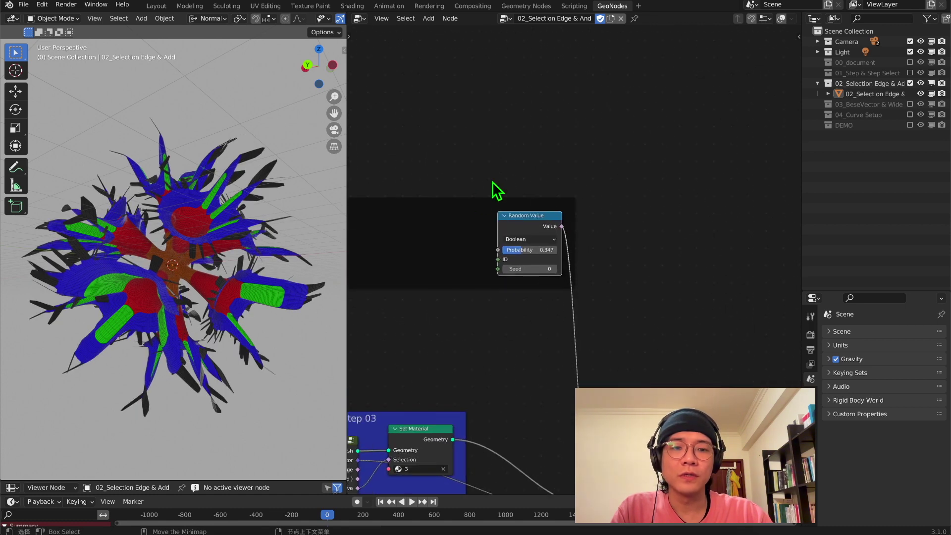
Set the Probability of Step 04's Random Value node to 0.314 and inspect the model from another side.
left_click_drag(543, 224, 531, 224)
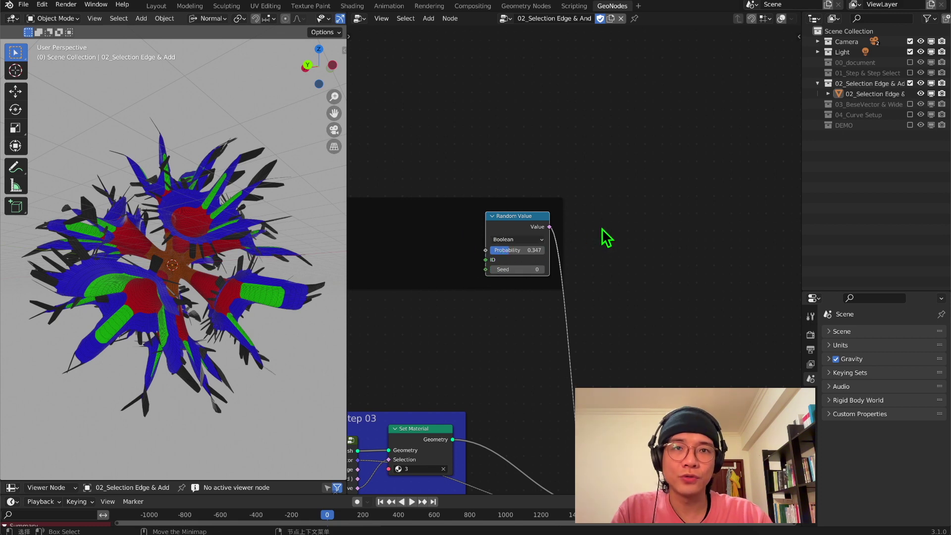
middle_click_drag(602, 229, 568, 202)
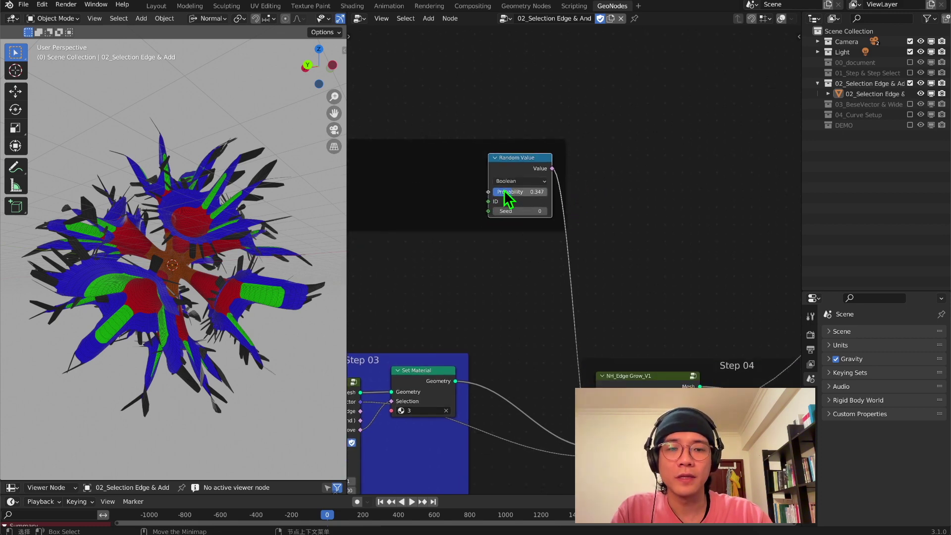
left_click_drag(504, 197, 523, 190)
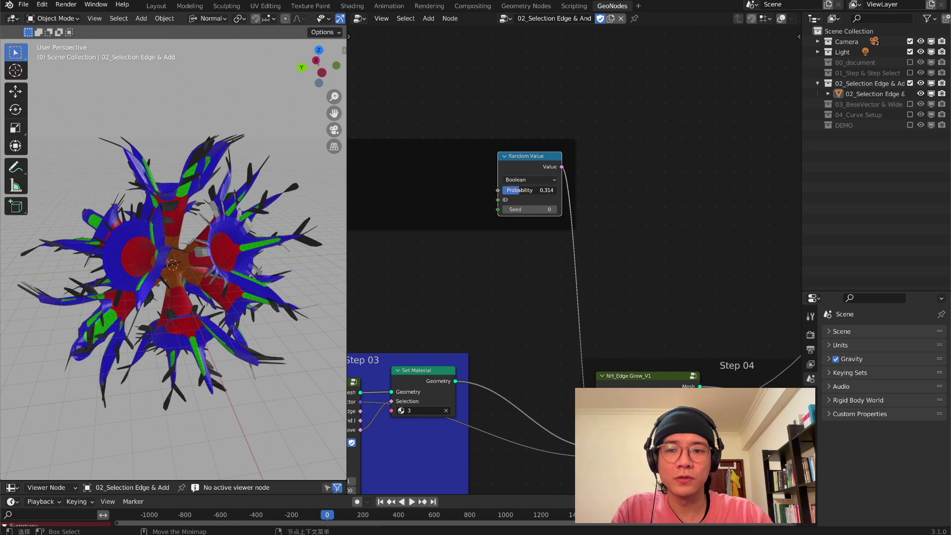
middle_click_drag(79, 169, 243, 185)
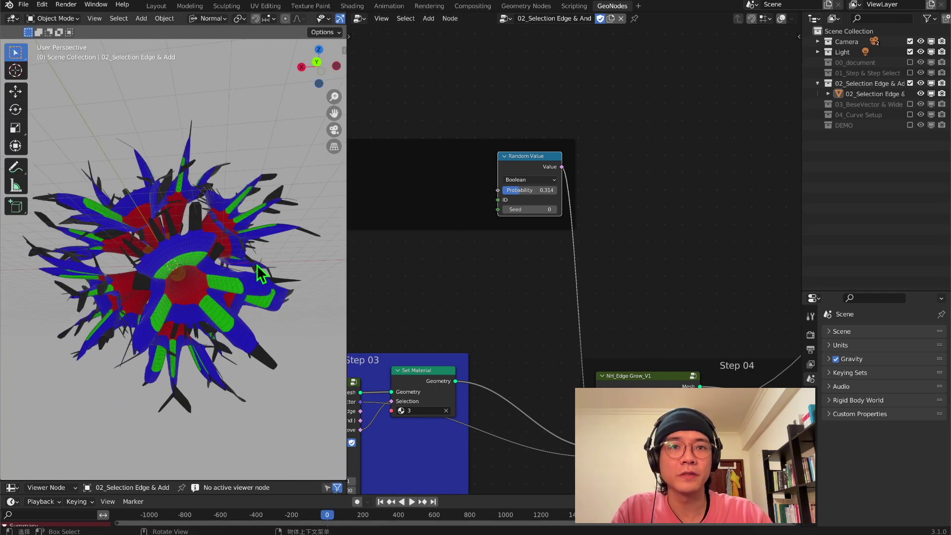
Examine the Selection (And) input and the outputs of the Step 04 node.
middle_click_drag(555, 294, 587, 209)
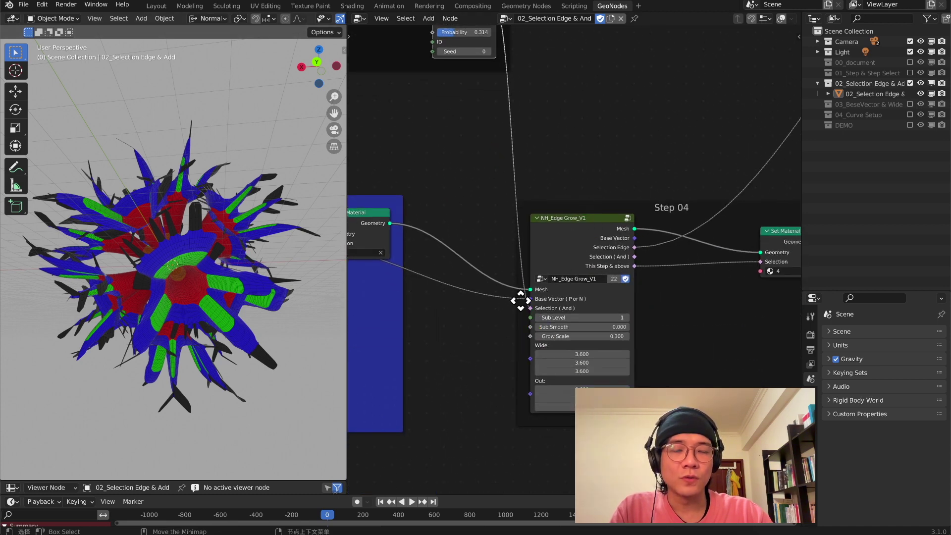
middle_click_drag(598, 297, 490, 291)
scroll(490, 297, "down", 2)
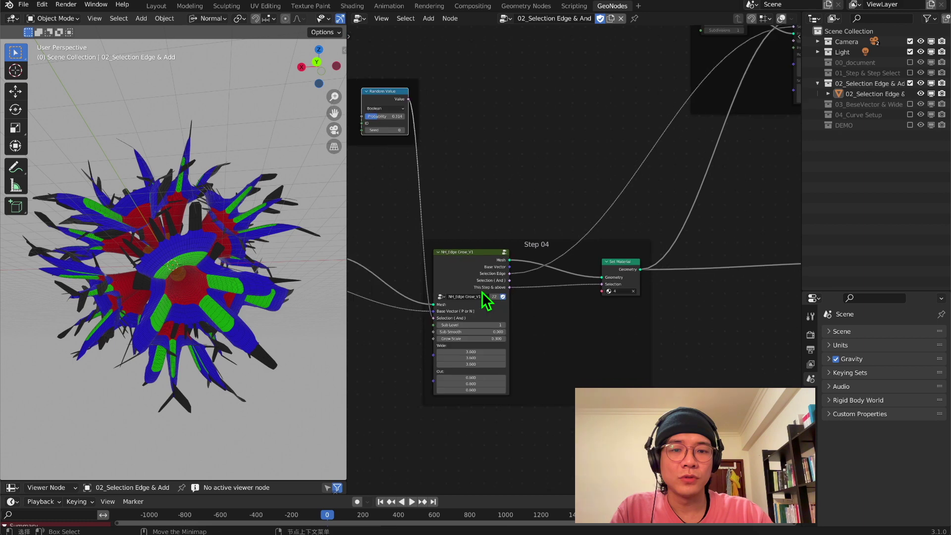
left_click_drag(515, 286, 600, 322)
left_click(468, 434)
Move the "can pass that to the next step" reroute frame slightly farther from the Step 03 frame.
middle_click_drag(465, 372, 795, 346)
scroll(655, 302, "down", 1)
middle_click_drag(517, 287, 622, 270)
scroll(553, 282, "up", 4)
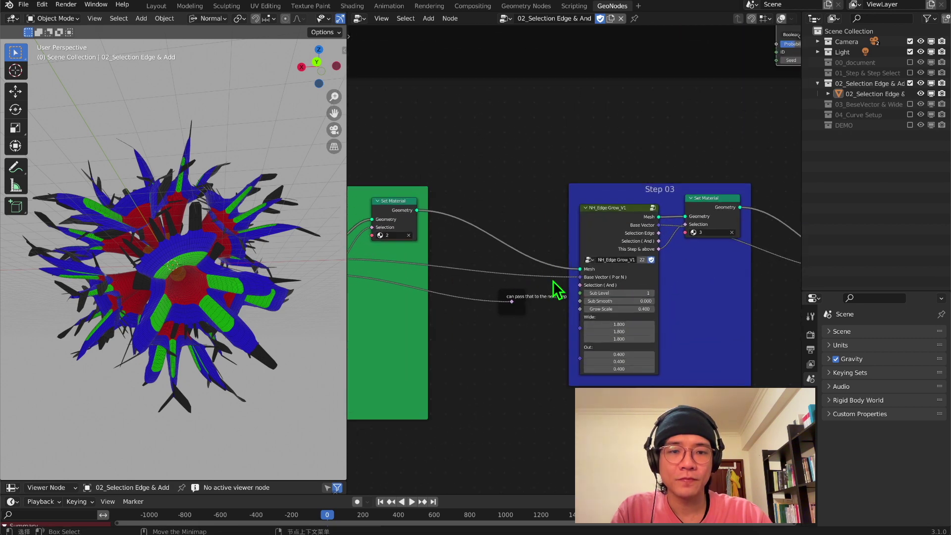
middle_click_drag(510, 297, 595, 265)
left_click_drag(570, 241, 546, 247)
Examine the Random Value node feeding Step 02 in the "only when boolean = 1 will Grow" frame and the resulting growth.
scroll(559, 234, "down", 10)
middle_click_drag(517, 178, 524, 237)
scroll(524, 238, "up", 3)
middle_click_drag(464, 237, 433, 245)
scroll(618, 209, "up", 2)
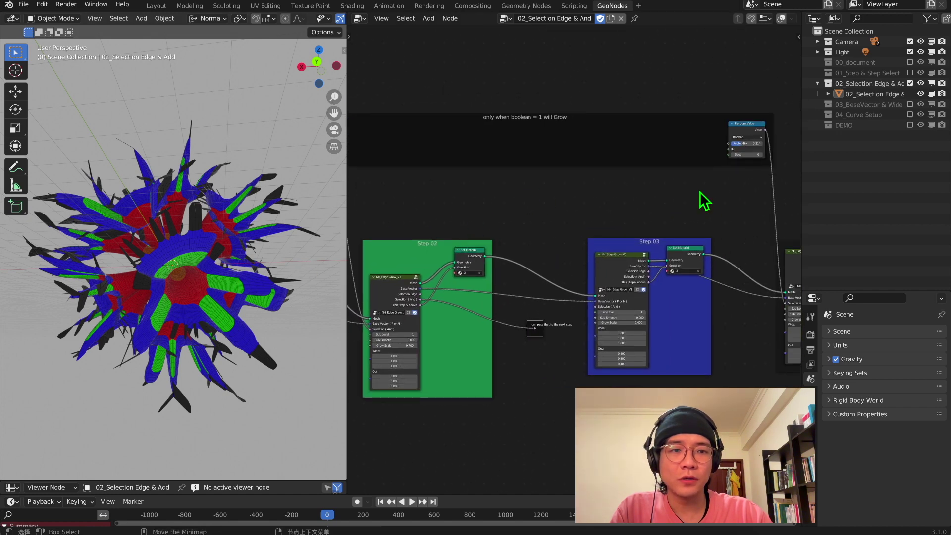
middle_click_drag(566, 232, 775, 199)
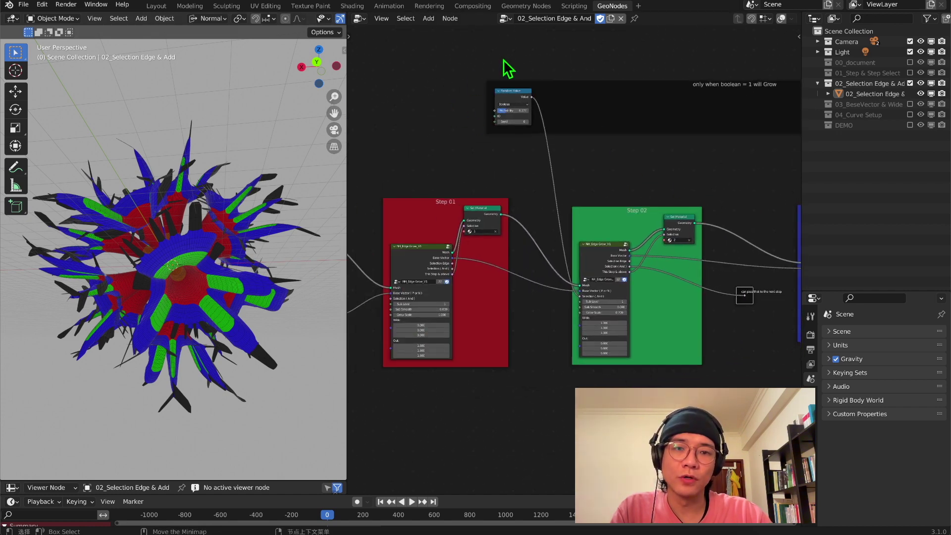
scroll(211, 282, "up", 2)
middle_click_drag(211, 281, 271, 210)
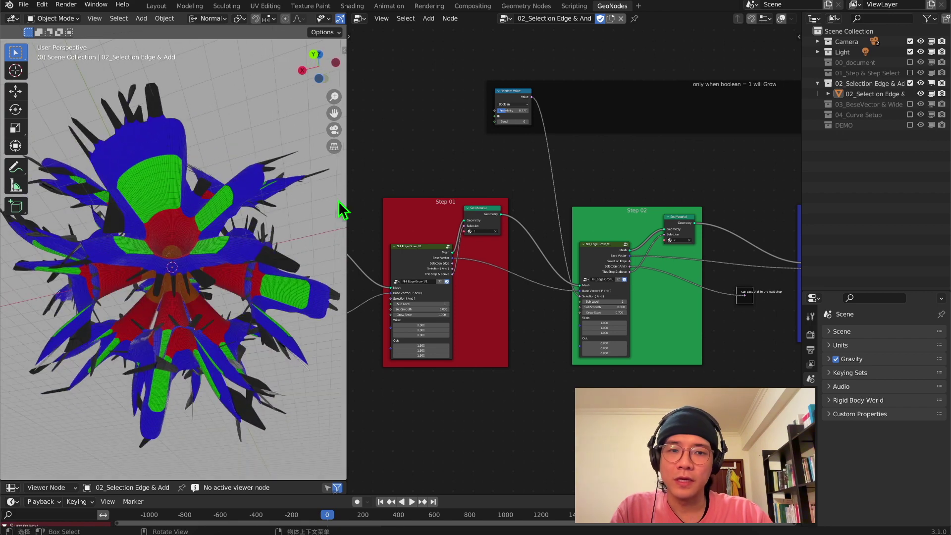
Move the Step 02 frame slightly higher in the node layout and inspect the model more closely.
left_click_drag(629, 218, 630, 198)
scroll(215, 209, "up", 2)
middle_click_drag(215, 209, 201, 191)
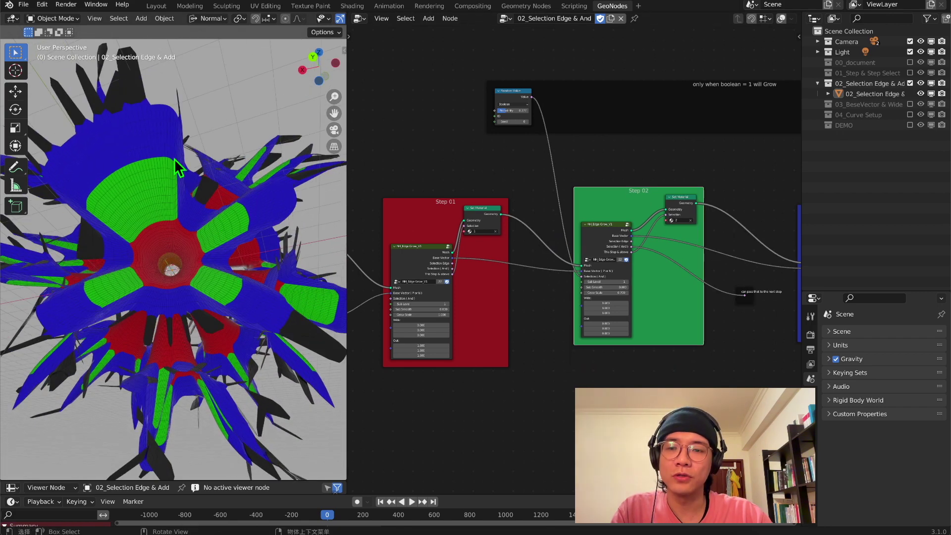
Disconnect the Random Value node from Step 02's Selection (And) input, inspect the growth, and reconnect it.
scroll(607, 267, "up", 2)
left_click(584, 290)
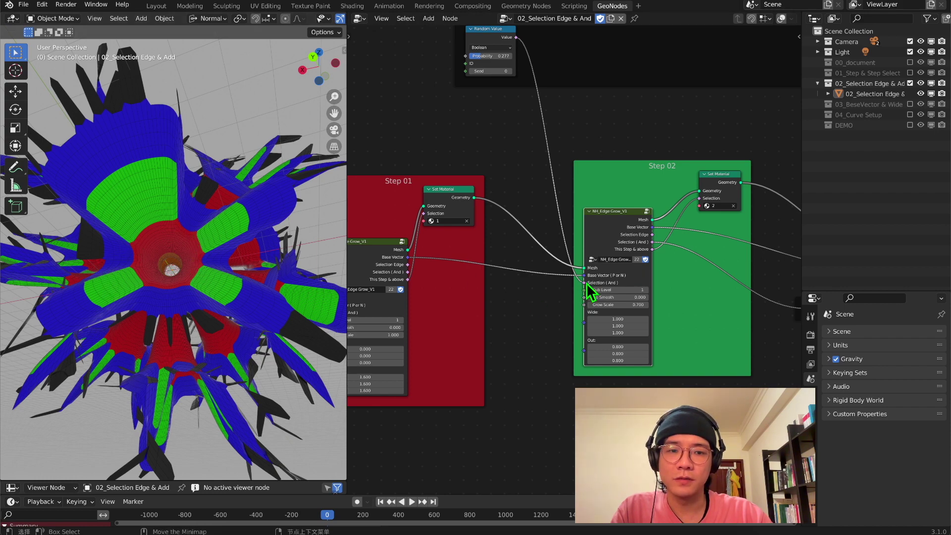
left_click_drag(585, 282, 493, 148)
middle_click_drag(178, 230, 297, 260)
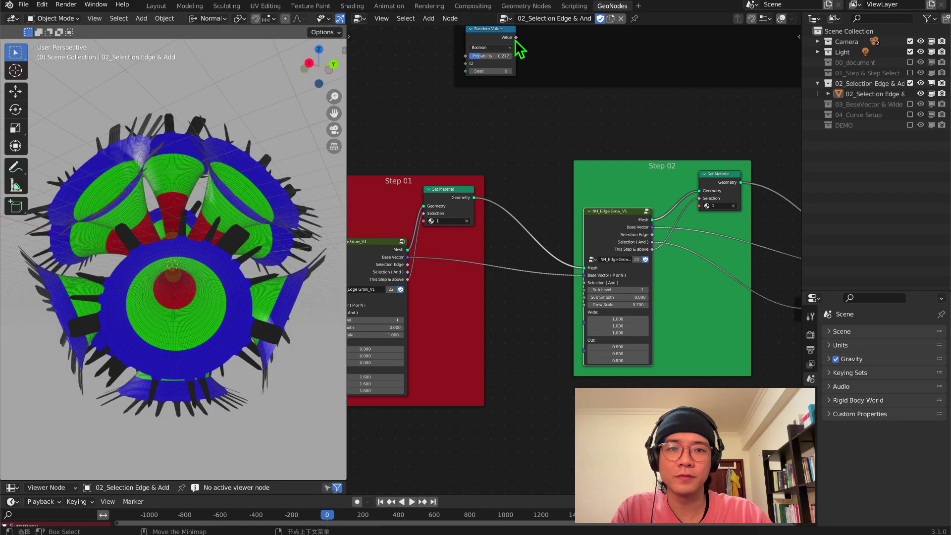
left_click_drag(515, 37, 585, 285)
scroll(574, 265, "down", 2)
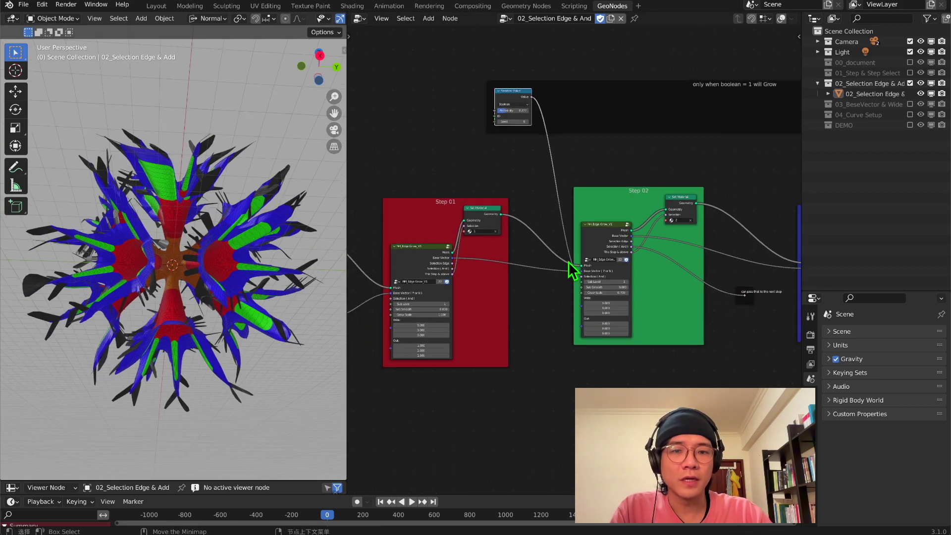
Switch from the 02_Selection Edge & Add example to the 03_BeseVector & Wide & Out collection and its node tree.
middle_click_drag(573, 265, 759, 183)
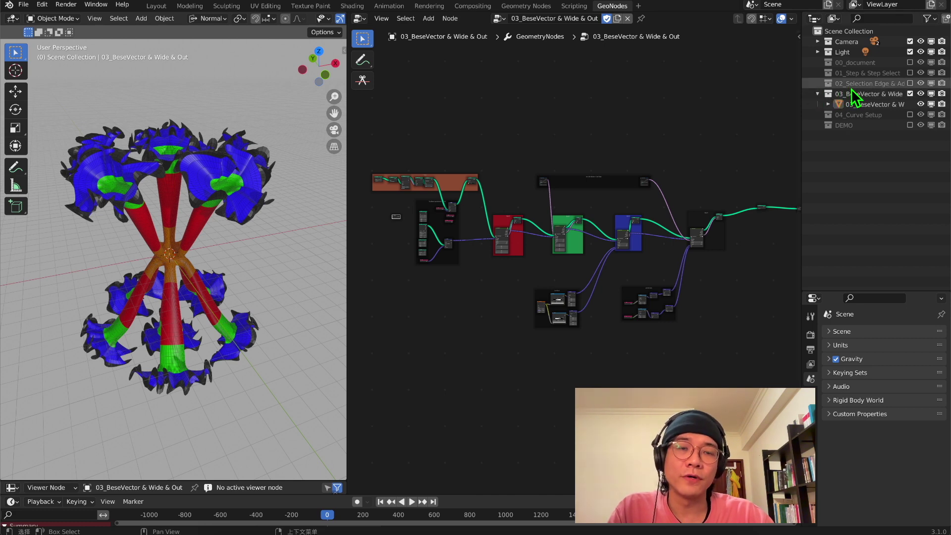
scroll(510, 245, "up", 4)
middle_click_drag(501, 245, 653, 272)
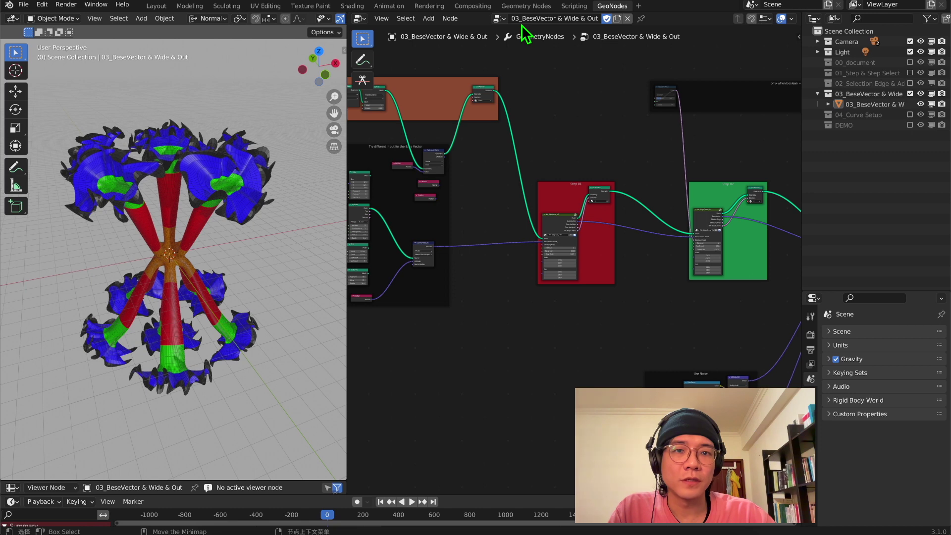
Highlight the words "Wide & Out" in the node tree's name and leave the name as is.
left_click_drag(560, 19, 606, 19)
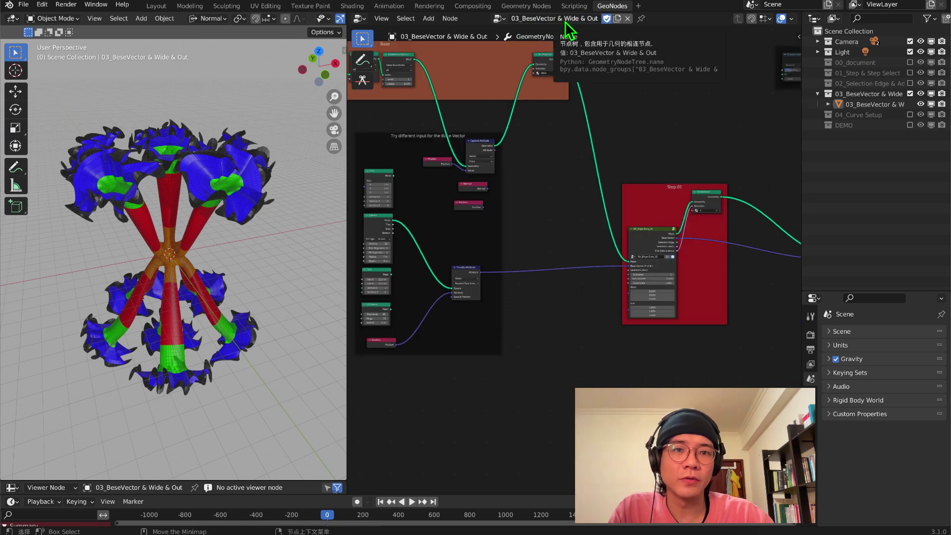
left_click(564, 18)
left_click(564, 18)
left_click_drag(563, 19, 578, 18)
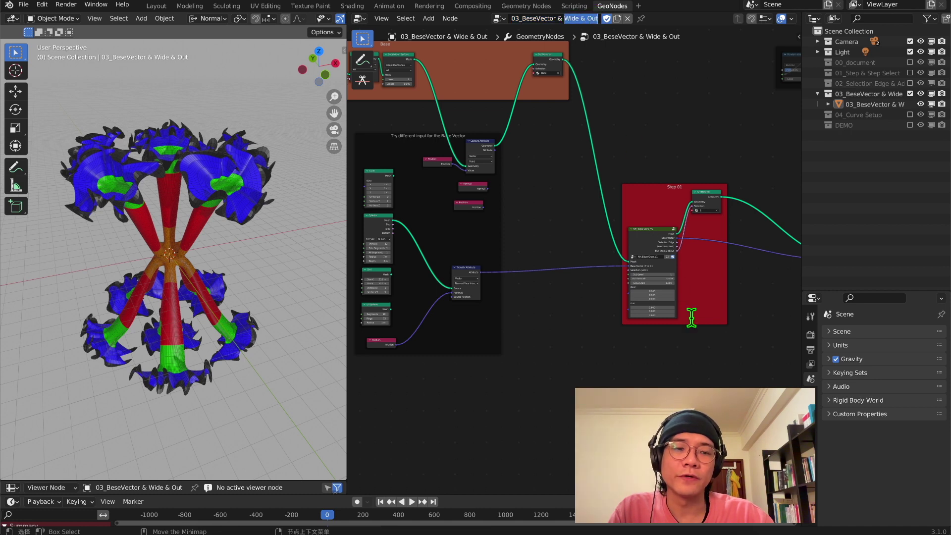
left_click(562, 250)
Examine the Use Noise and use Sine wave frames that feed the Wide and Out inputs of Step 03 and Step 04.
middle_click_drag(659, 389, 774, 233)
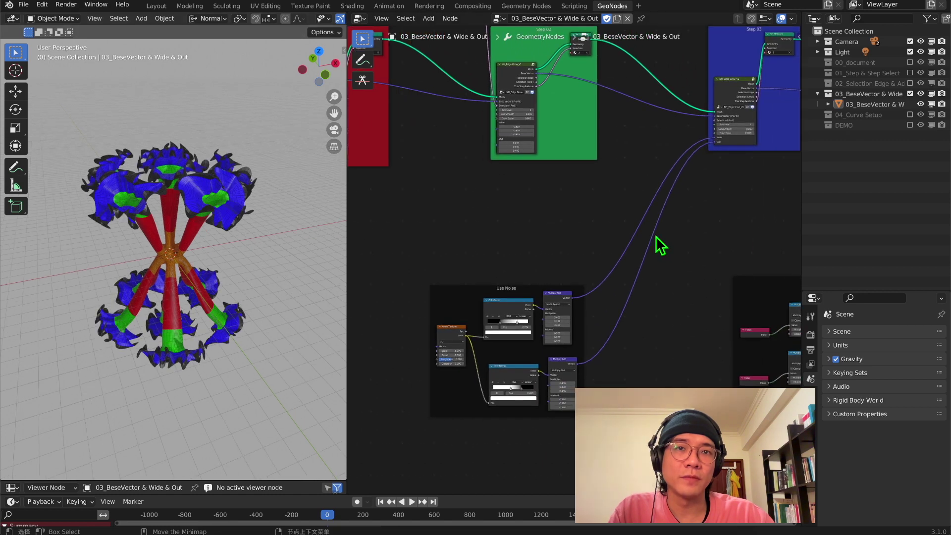
scroll(472, 321, "up", 4)
middle_click_drag(472, 321, 492, 269)
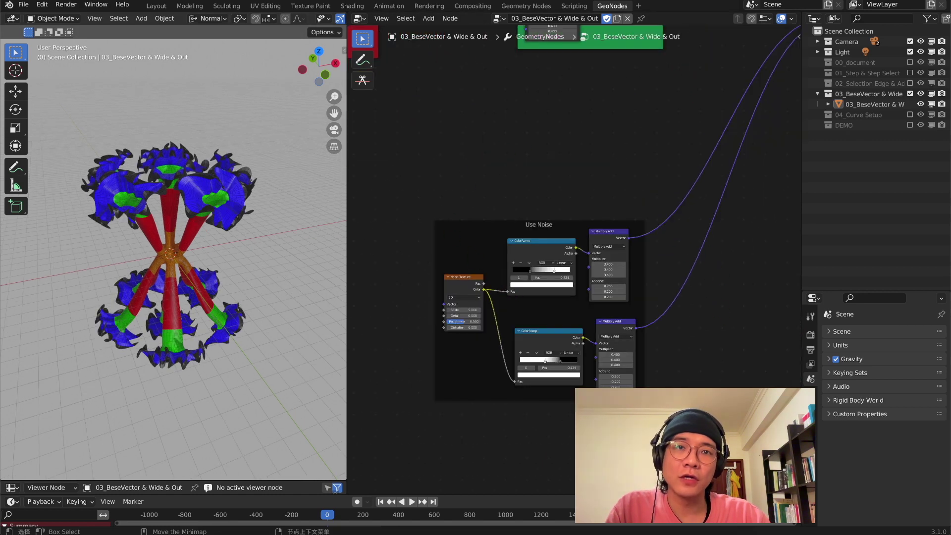
scroll(584, 310, "up", 2)
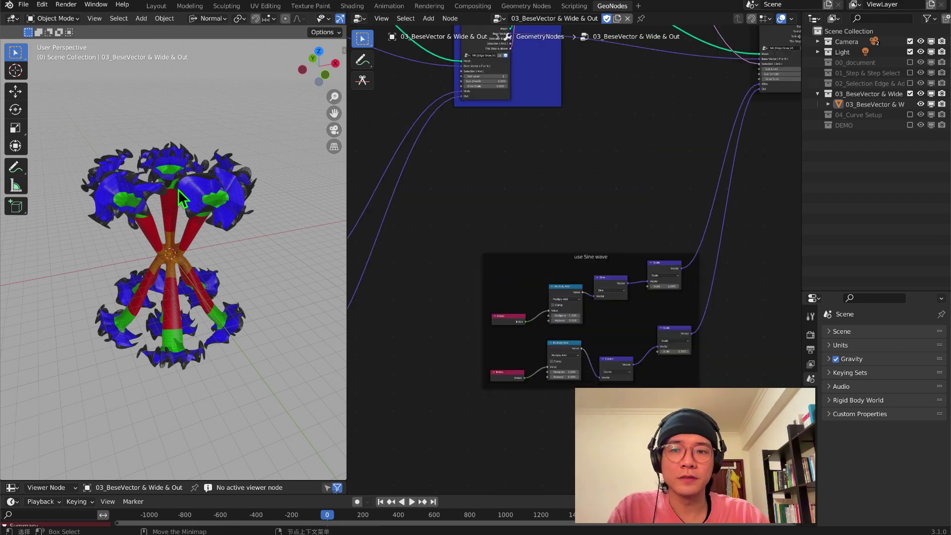
middle_click_drag(179, 186, 155, 188)
middle_click_drag(590, 178, 391, 360)
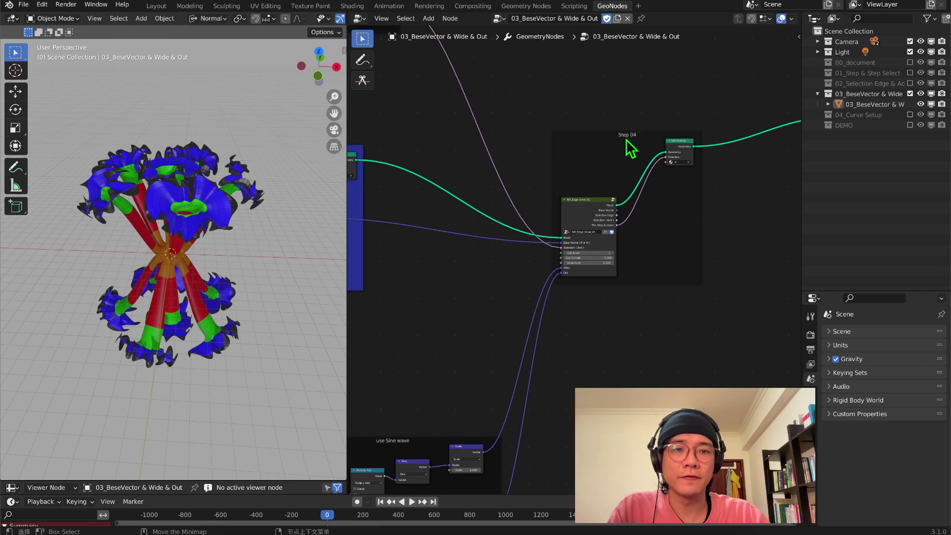
middle_click_drag(535, 322, 609, 189)
middle_click_drag(505, 287, 552, 166)
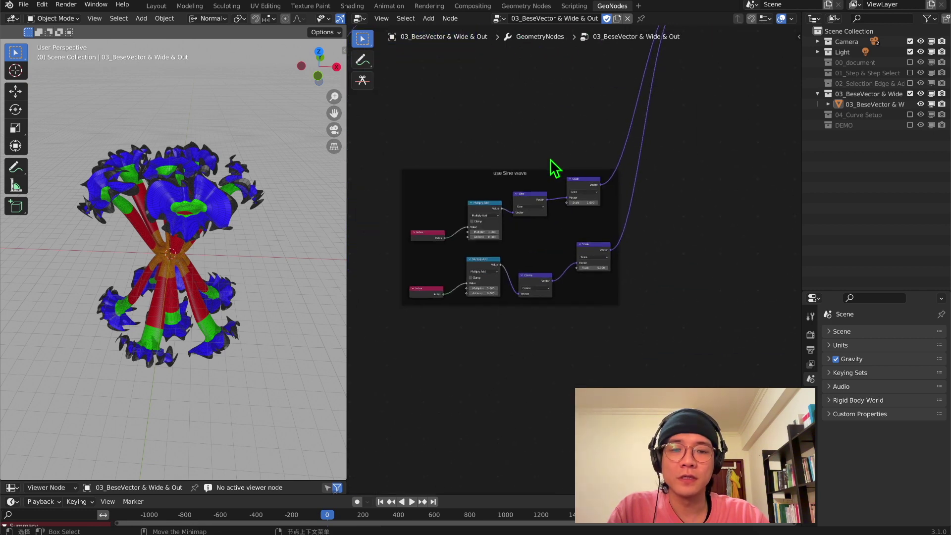
scroll(549, 168, "up", 2)
scroll(480, 156, "down", 2)
middle_click_drag(480, 156, 483, 213)
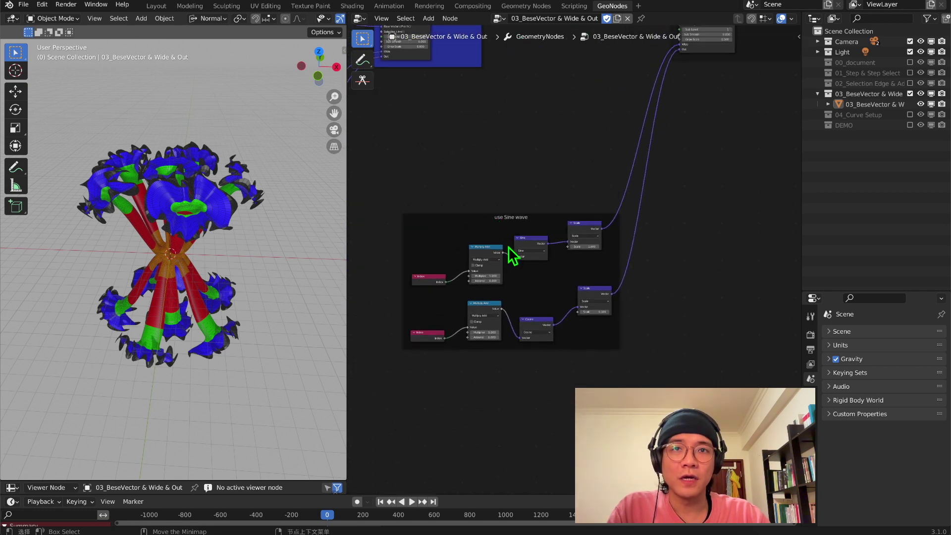
scroll(515, 218, "up", 2)
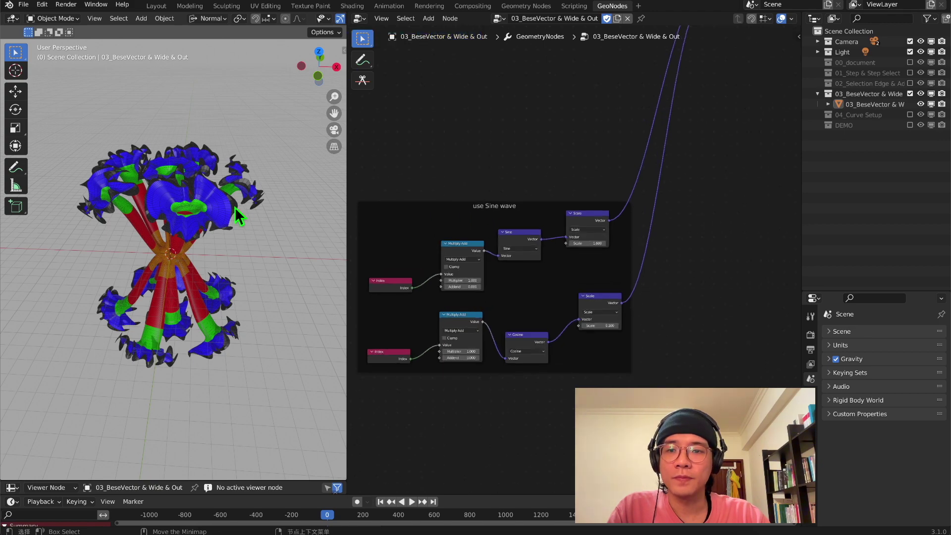
Inspect the flared ends of the 03_BeseVector & Wide & Out model up close from another angle.
left_click(208, 213)
scroll(206, 212, "up", 4)
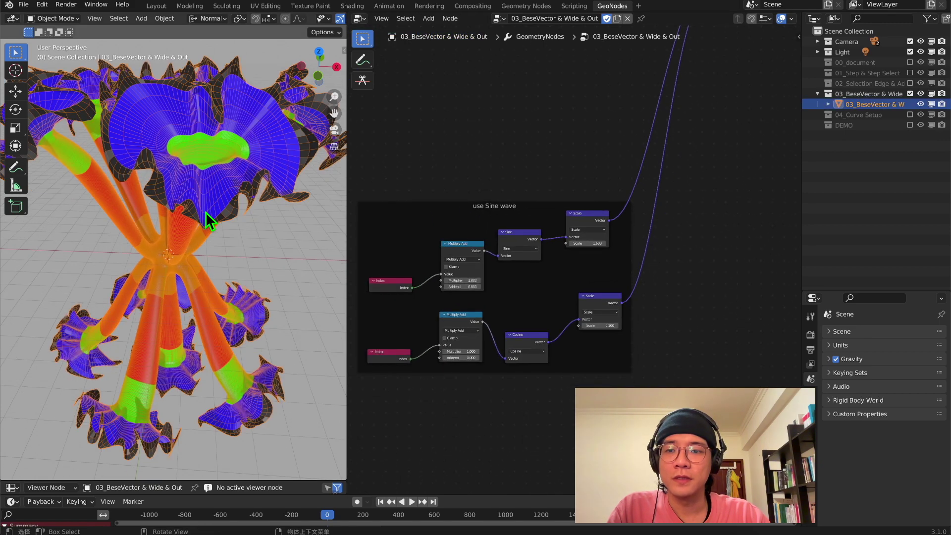
left_click(291, 240)
middle_click_drag(252, 236, 82, 277)
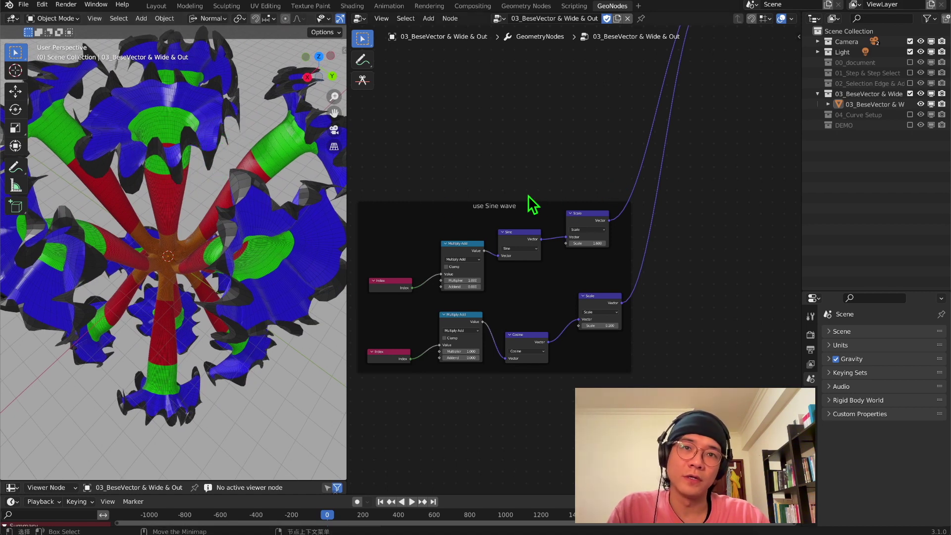
Move the Use Noise frame higher, closer to the Step 02 frame.
middle_click_drag(522, 218, 532, 305)
scroll(530, 292, "down", 3)
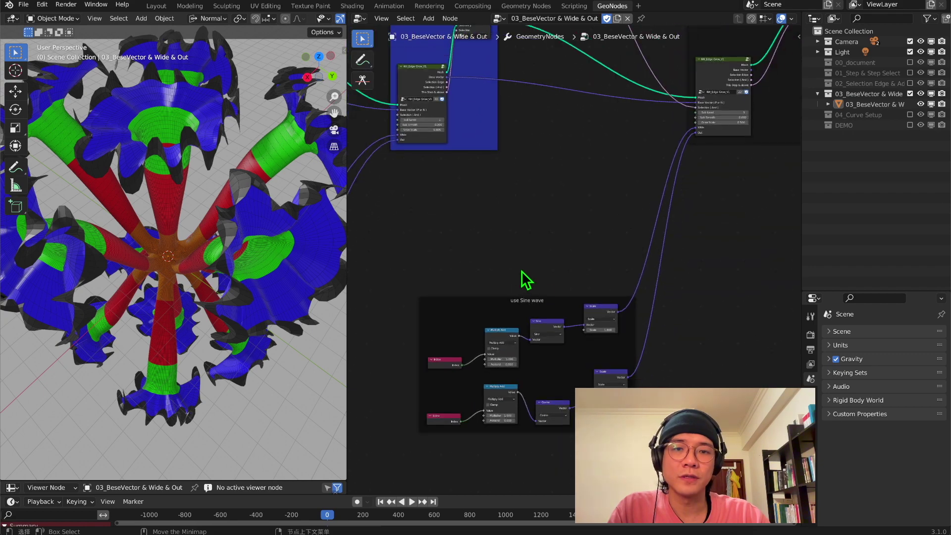
middle_click_drag(496, 272, 724, 188)
scroll(438, 235, "up", 4)
left_click_drag(464, 198, 474, 121)
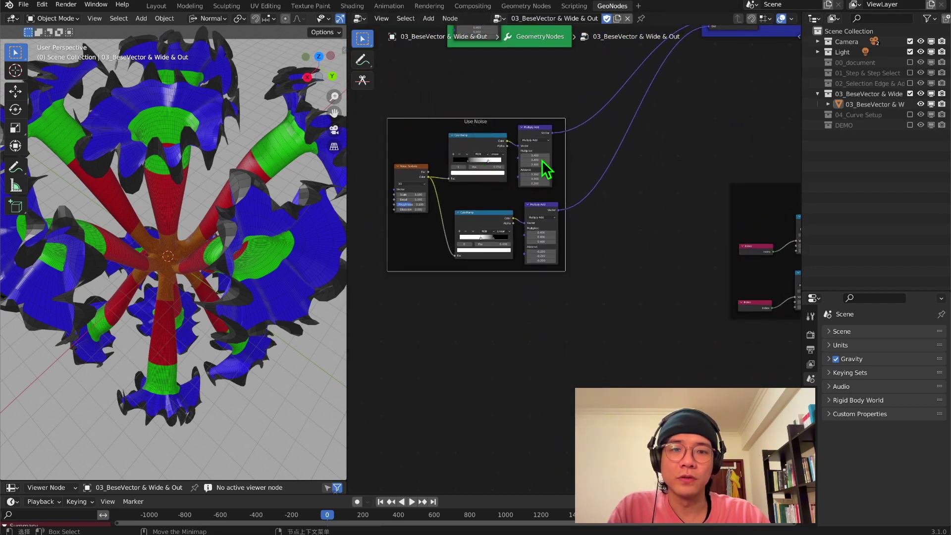
Examine the Use Noise links into Step 03 and the blue Step 03 growth from several sides.
middle_click_drag(342, 171, 286, 182)
middle_click_drag(567, 130, 474, 313)
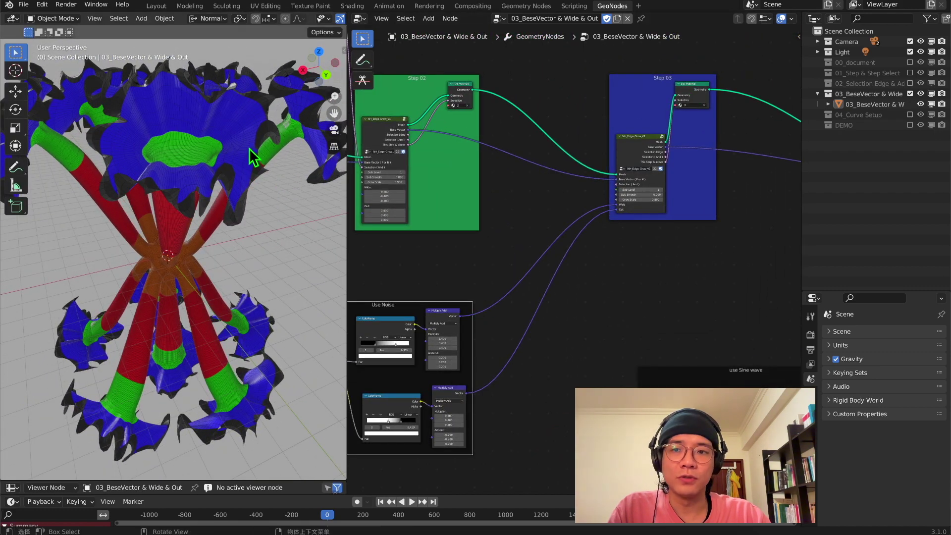
middle_click_drag(202, 123, 169, 222)
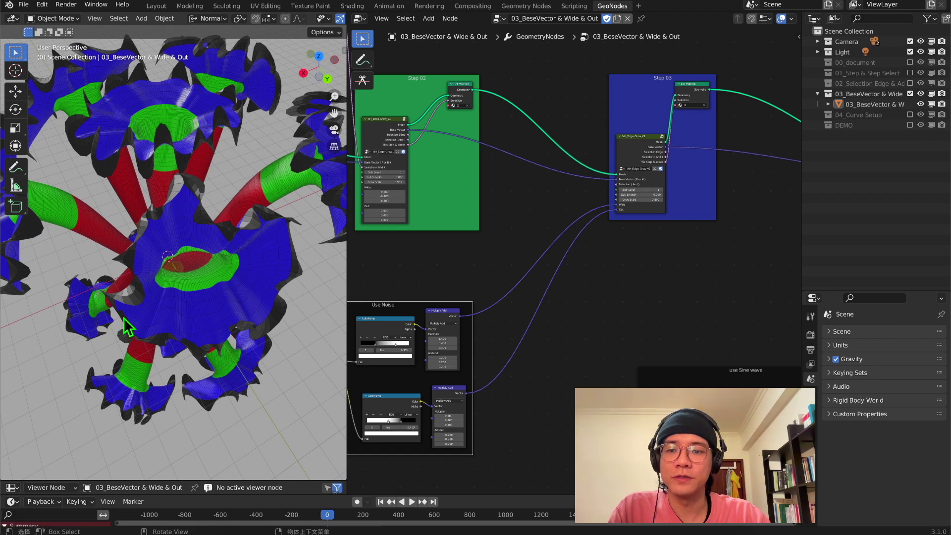
middle_click_drag(522, 278, 641, 202)
middle_click_drag(284, 275, 332, 216)
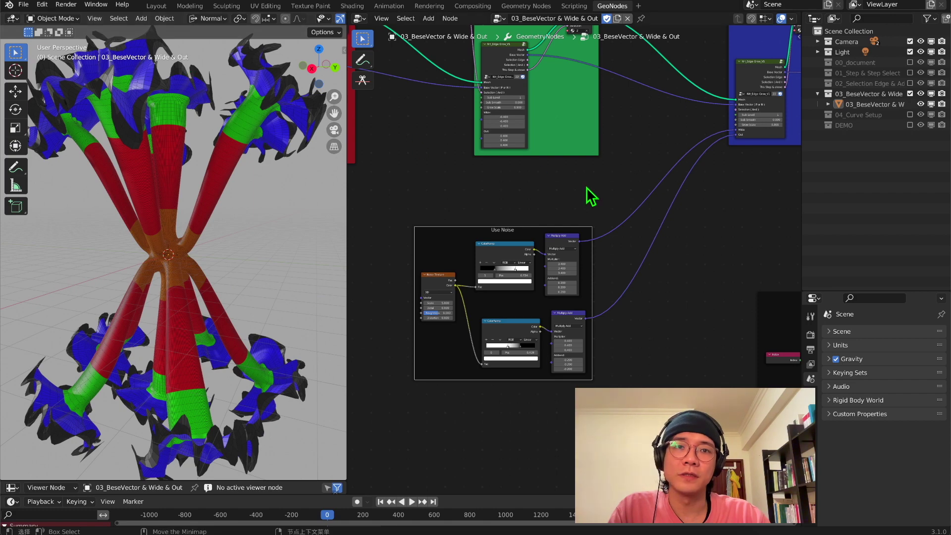
middle_click_drag(259, 176, 225, 158)
Examine the Wide and Out inputs of Step 03's NH_Edge Grow_V1 node, and move the Use Noise frame slightly lower.
middle_click_drag(487, 210, 445, 312)
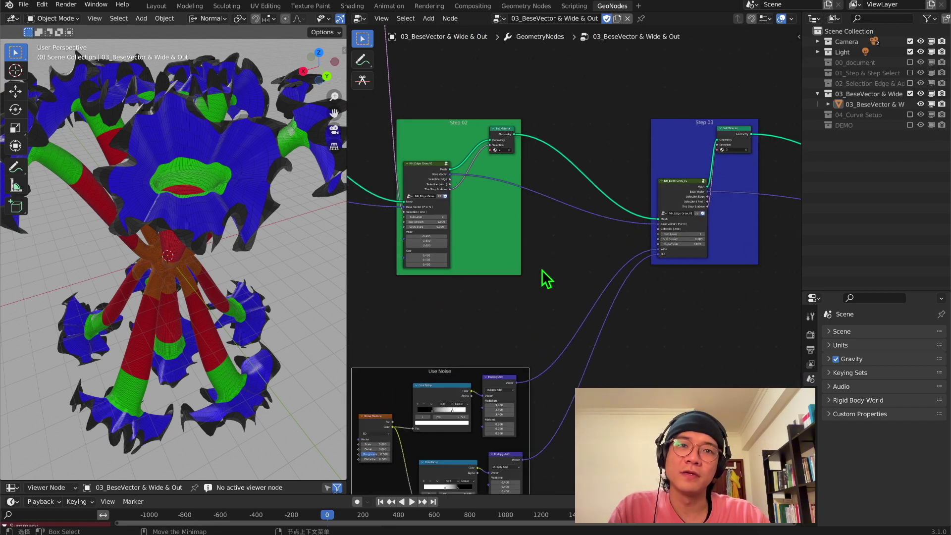
scroll(574, 248, "up", 1)
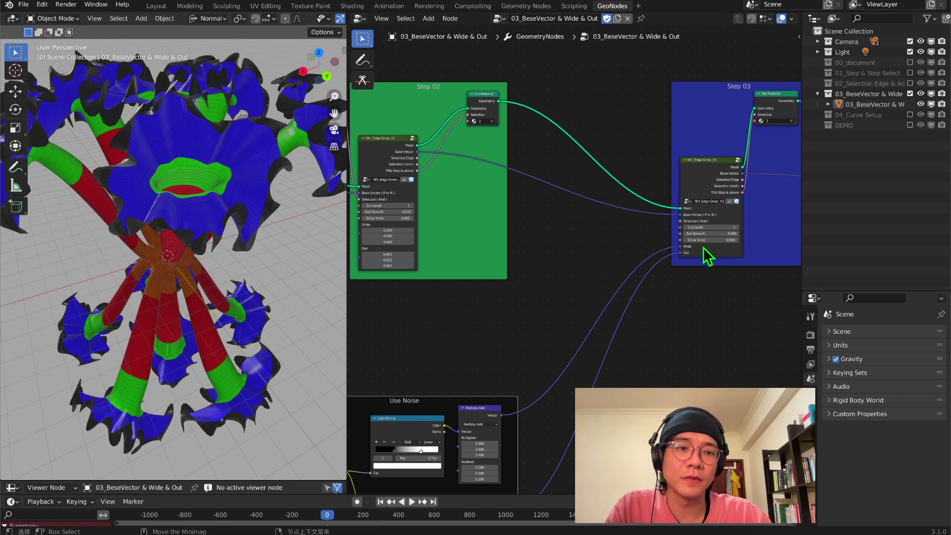
scroll(709, 242, "up", 1)
middle_click_drag(711, 238, 548, 219)
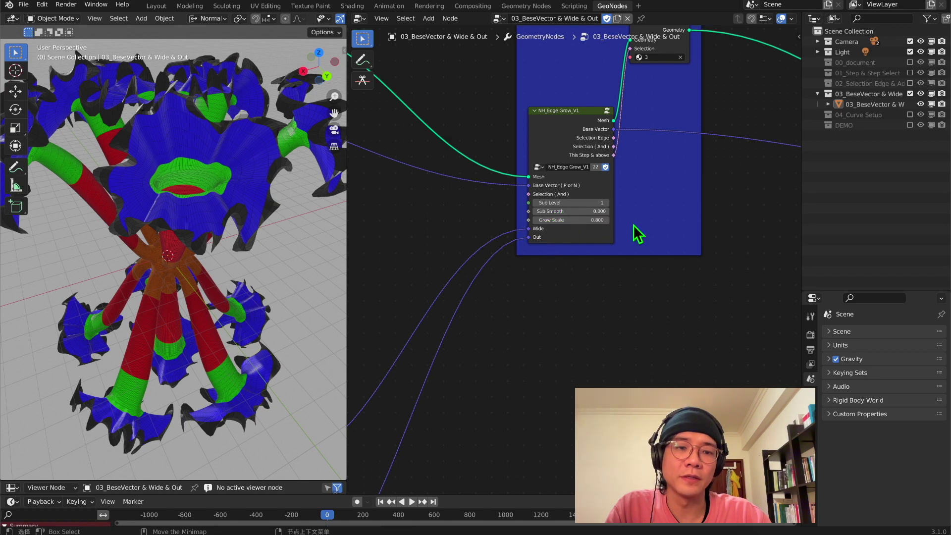
scroll(495, 302, "down", 4)
middle_click_drag(501, 293, 705, 233)
scroll(582, 246, "down", 1)
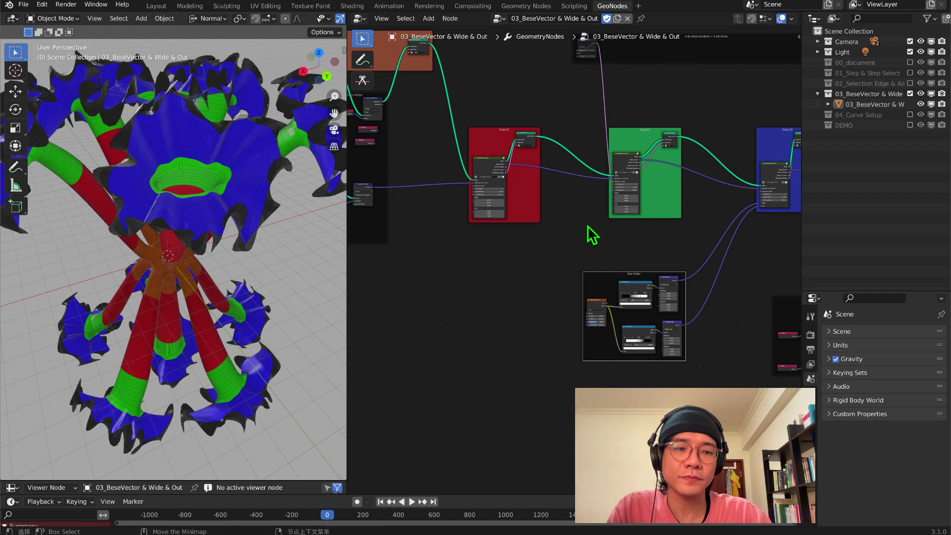
left_click_drag(632, 274, 632, 301)
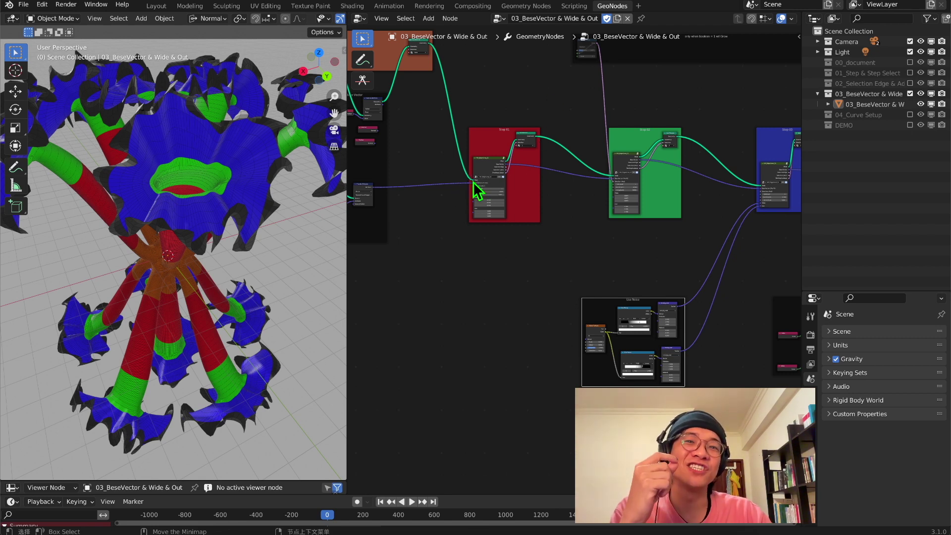
Examine the "Try different input for the Base Vector" frame and its Transfer Attribute link into Step 01.
middle_click_drag(454, 187, 605, 212)
scroll(573, 237, "up", 2)
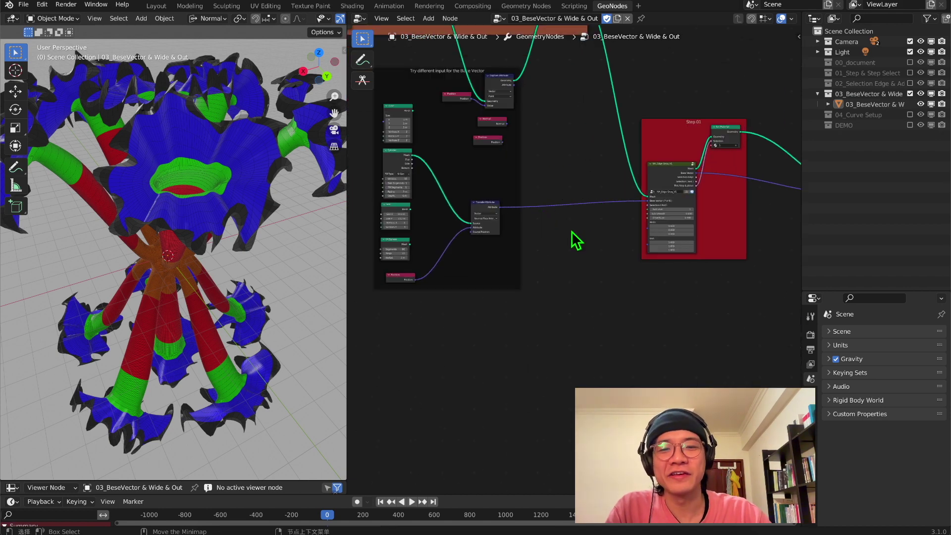
middle_click_drag(575, 241, 638, 225)
middle_click_drag(531, 191, 529, 244)
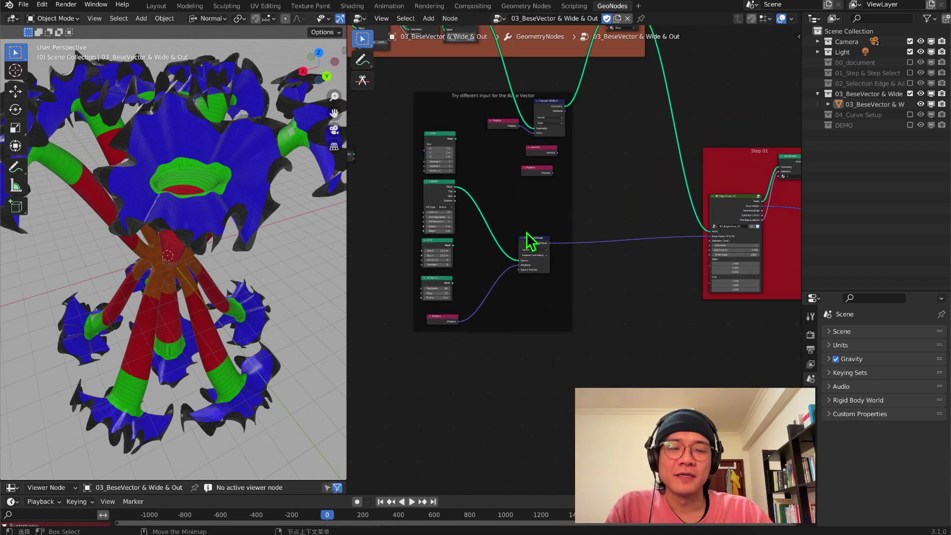
scroll(544, 234, "up", 2)
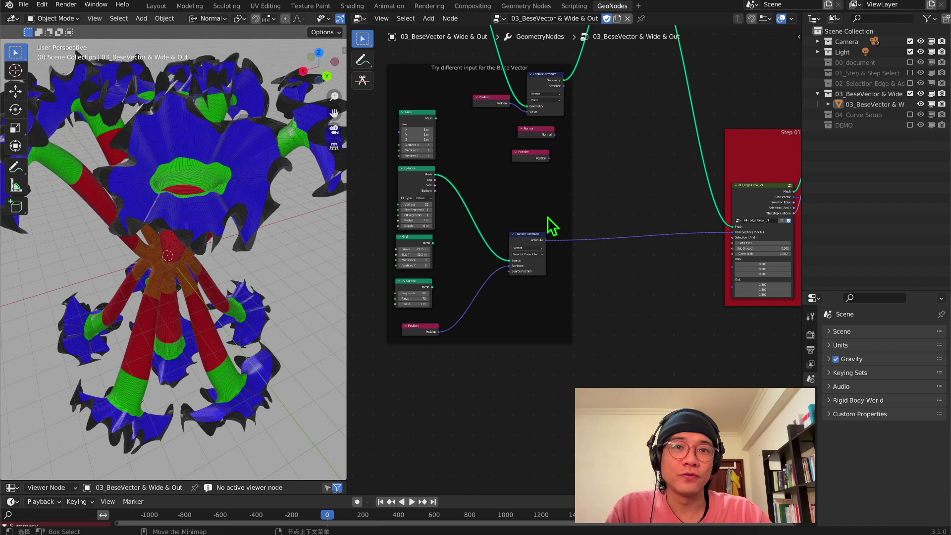
scroll(553, 229, "up", 1)
middle_click_drag(322, 230, 184, 212)
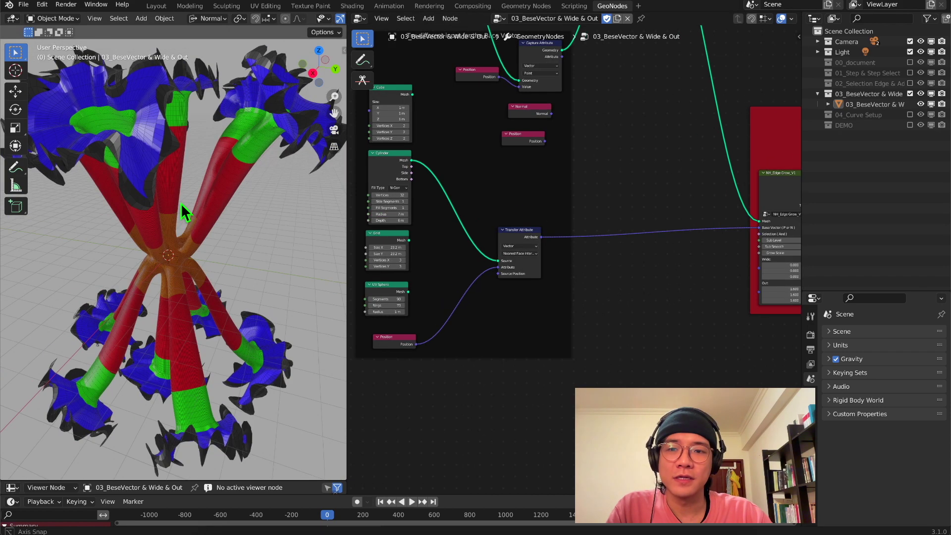
middle_click_drag(524, 173, 476, 213)
scroll(520, 204, "up", 2)
scroll(496, 204, "down", 4)
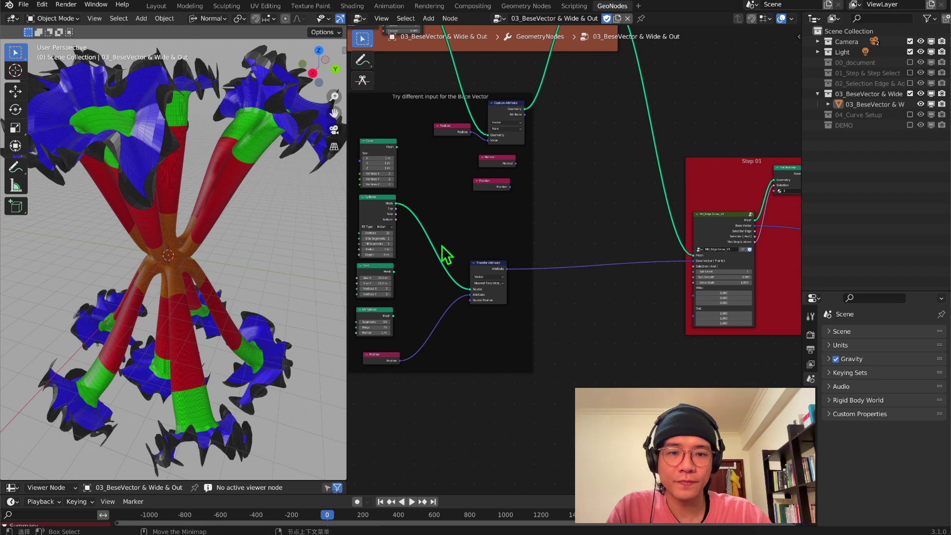
Connect the standalone Position node to Step 01's Base Vector (P or N) input and inspect the model from several sides.
left_click_drag(510, 187, 693, 260)
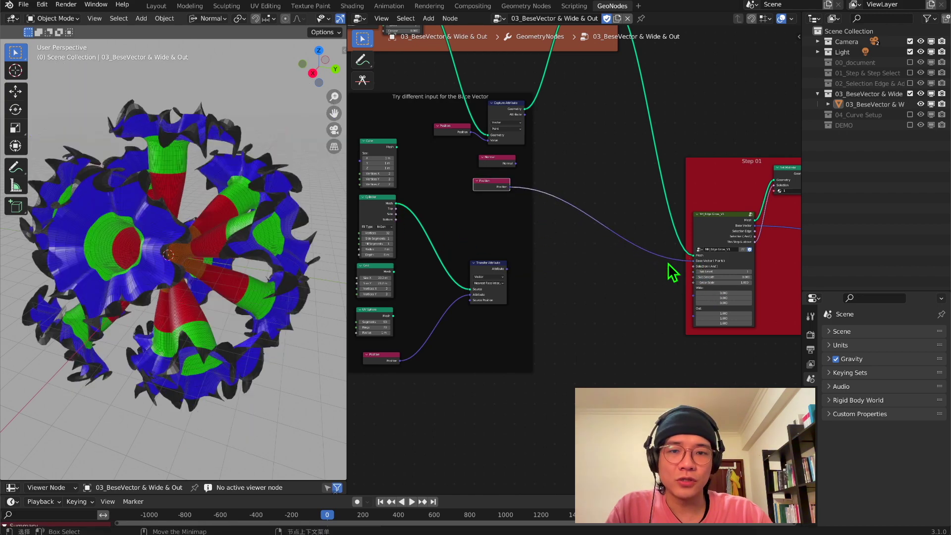
middle_click_drag(99, 221, 319, 227)
scroll(189, 225, "down", 3)
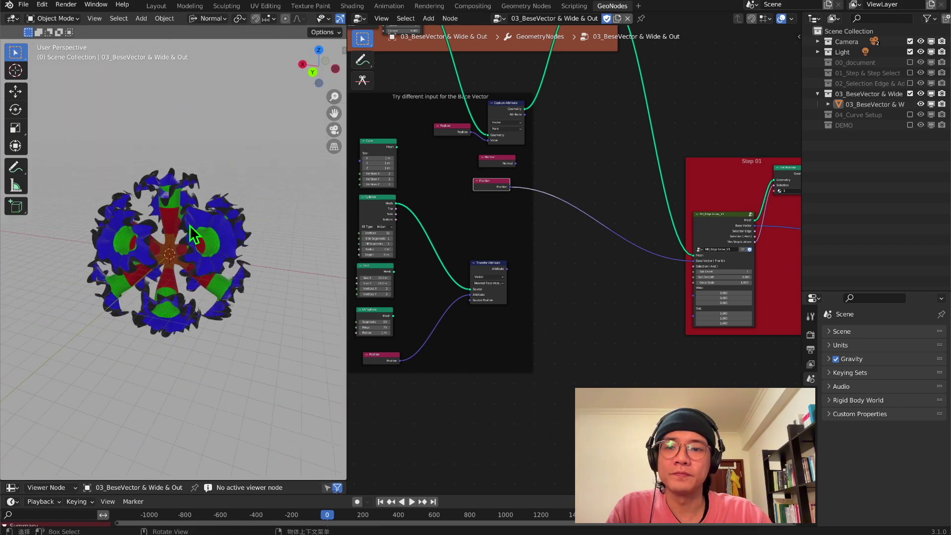
scroll(190, 225, "up", 3)
middle_click_drag(190, 225, 321, 225)
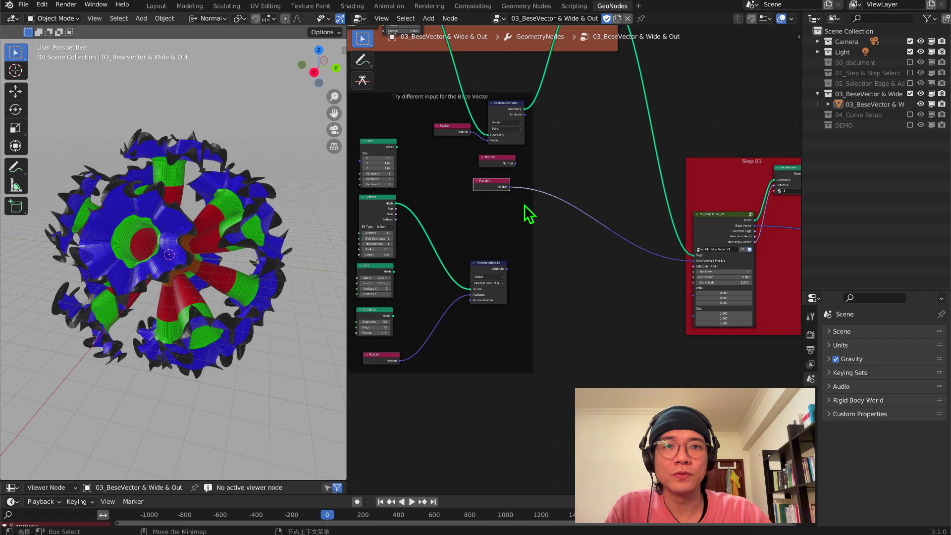
Move the standalone Position node down close to Transfer Attribute and follow the Base Vector links through Steps 01 to 03.
scroll(546, 207, "down", 1)
middle_click_drag(514, 118, 523, 179)
middle_click_drag(603, 280, 530, 249)
key("g")
left_click(468, 287)
middle_click_drag(587, 362, 493, 263)
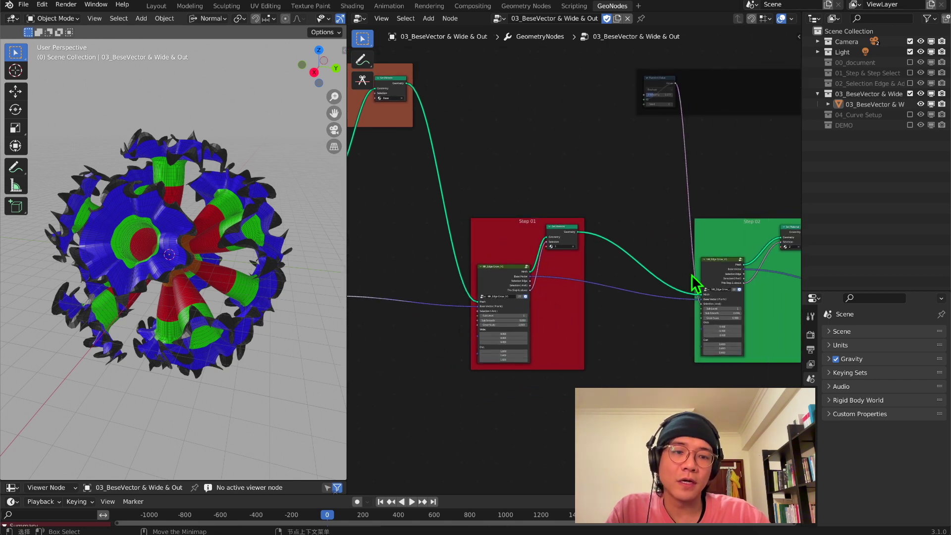
middle_click_drag(662, 240, 454, 231)
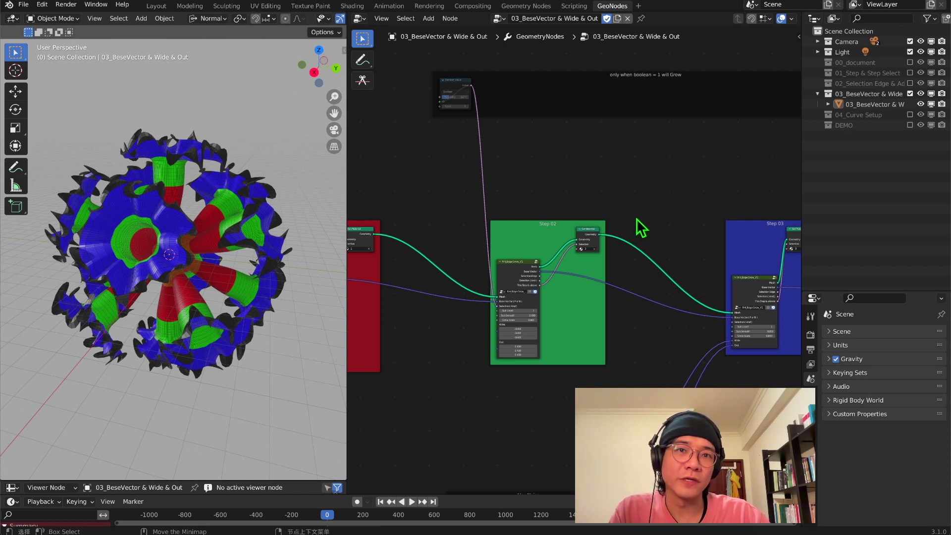
middle_click_drag(518, 263, 781, 223)
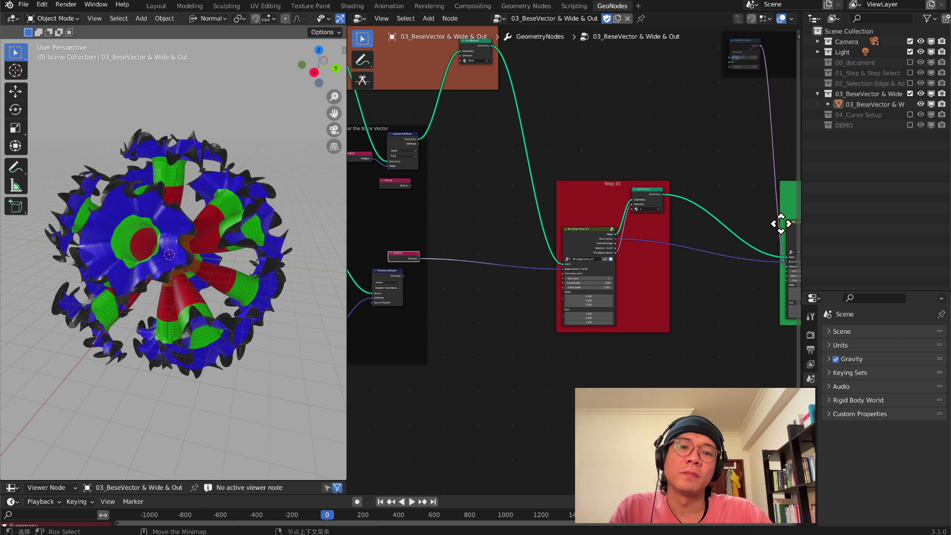
Move the standalone Position node slightly up, connect Capture Attribute's Attribute output to Step 01's Base Vector, and inspect the model's core.
scroll(431, 253, "up", 2)
middle_click_drag(399, 257, 540, 223)
left_click_drag(523, 221, 491, 179)
middle_click_drag(529, 163, 559, 222)
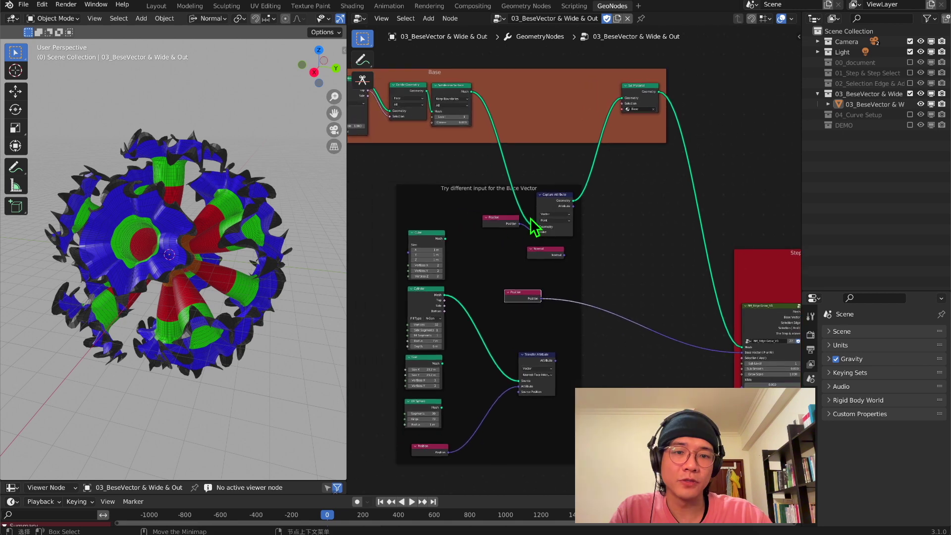
left_click_drag(573, 205, 740, 352)
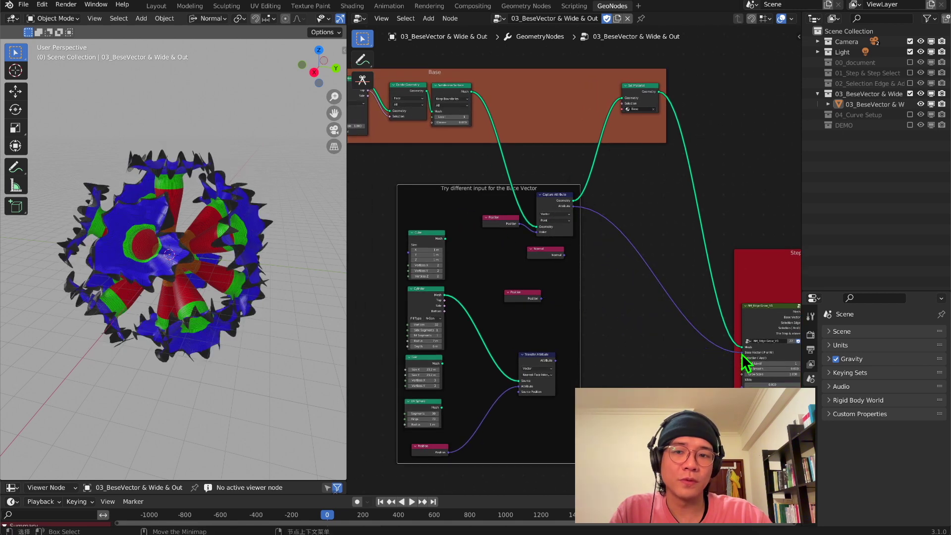
middle_click_drag(205, 254, 155, 263)
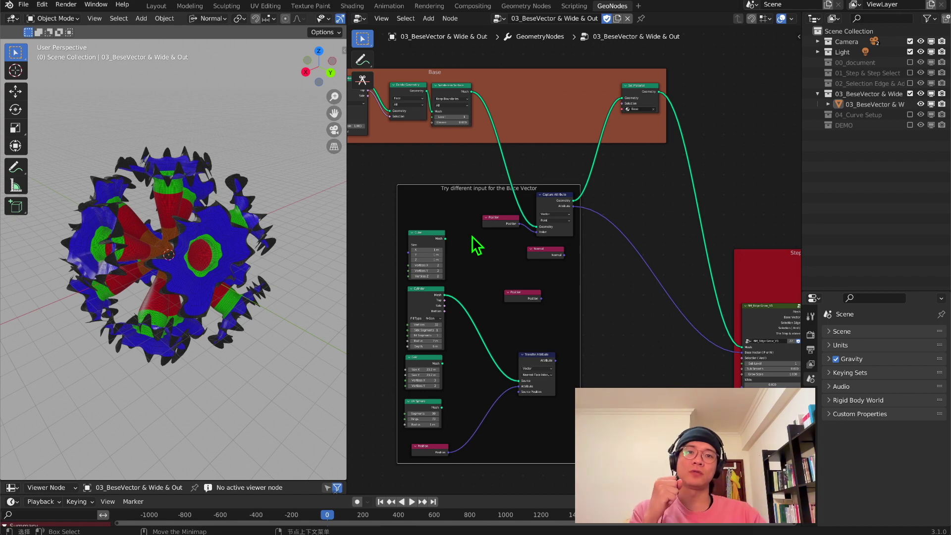
scroll(141, 351, "up", 8)
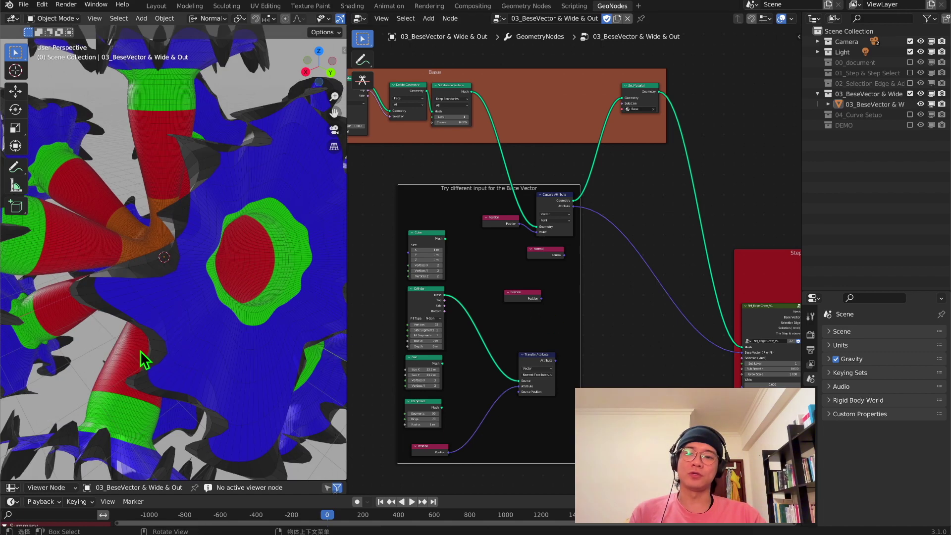
middle_click_drag(170, 340, 159, 228)
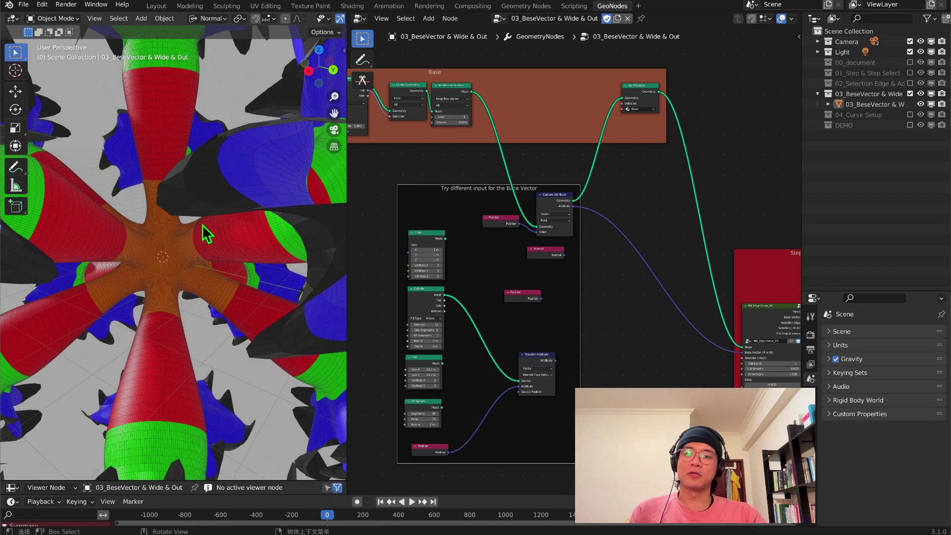
middle_click_drag(103, 235, 153, 218)
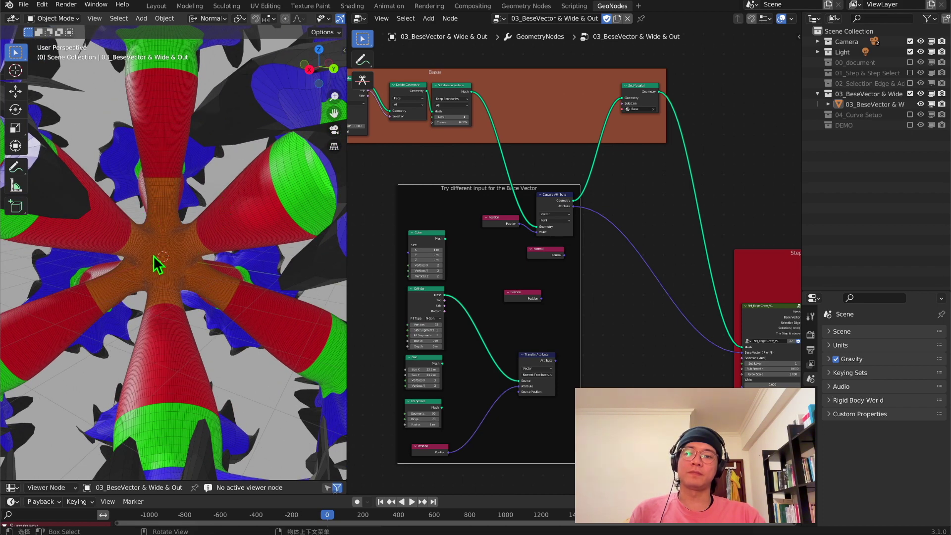
Examine the Capture Attribute node's connections between the Base frame, the Base Vector frame and Step 01.
scroll(564, 266, "down", 4)
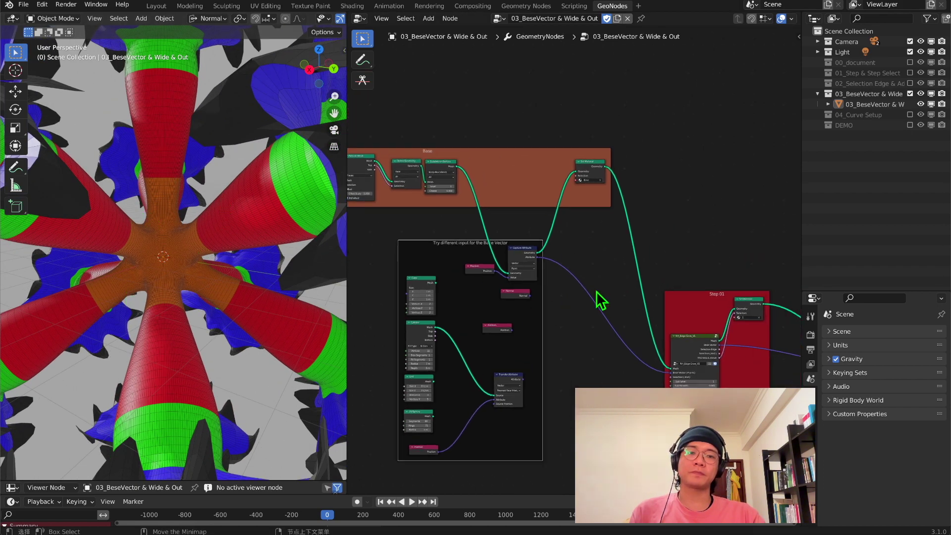
scroll(595, 291, "down", 2)
scroll(208, 258, "down", 5)
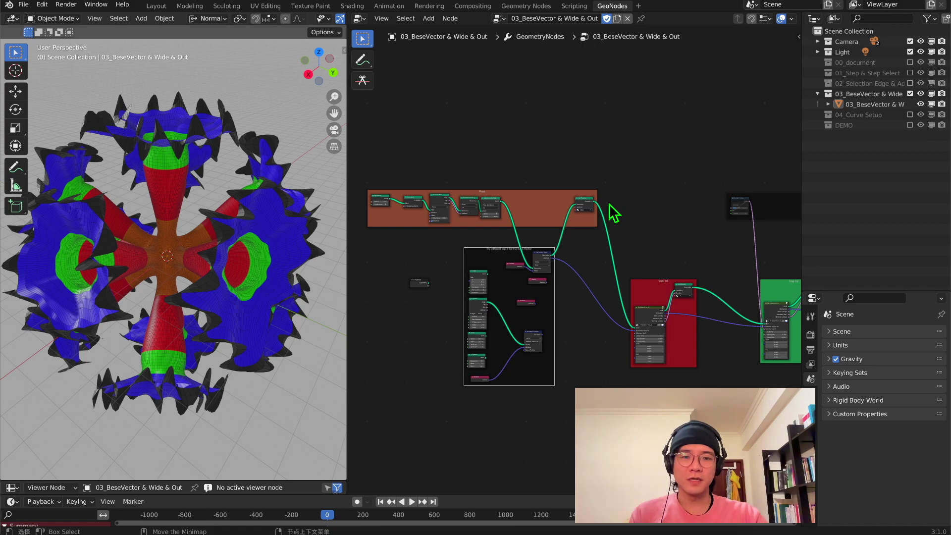
scroll(569, 272, "up", 2)
middle_click_drag(537, 323, 584, 248)
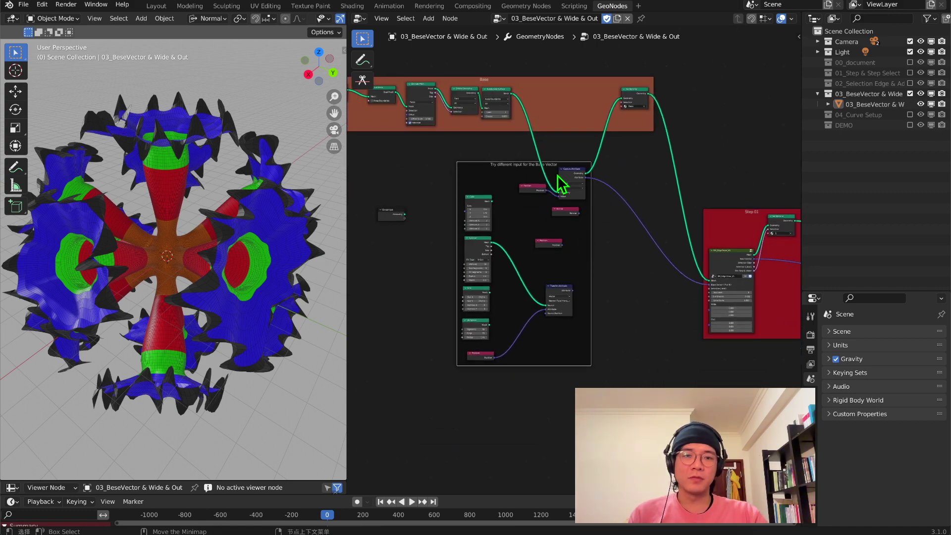
scroll(553, 194, "up", 2)
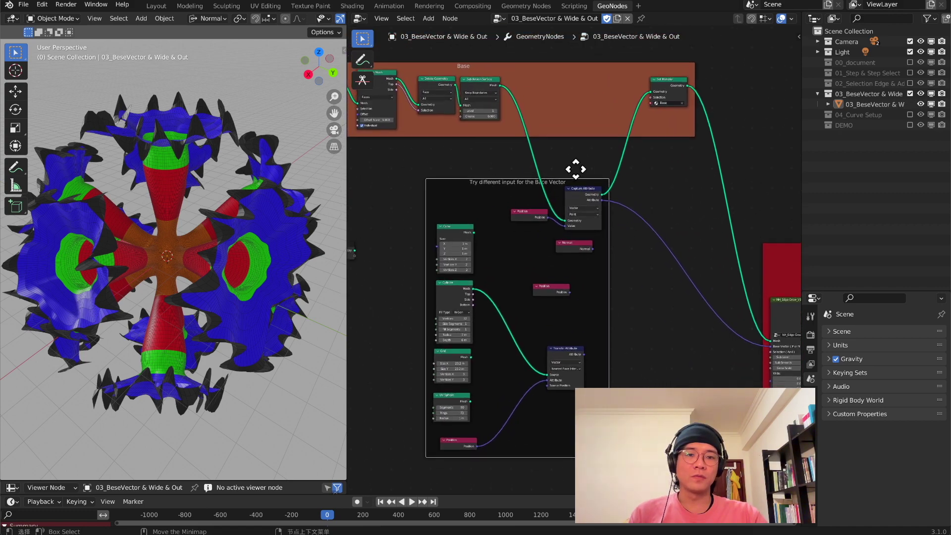
middle_click_drag(575, 176, 649, 250)
middle_click_drag(461, 171, 542, 169)
middle_click_drag(694, 298, 511, 196)
scroll(471, 223, "up", 3)
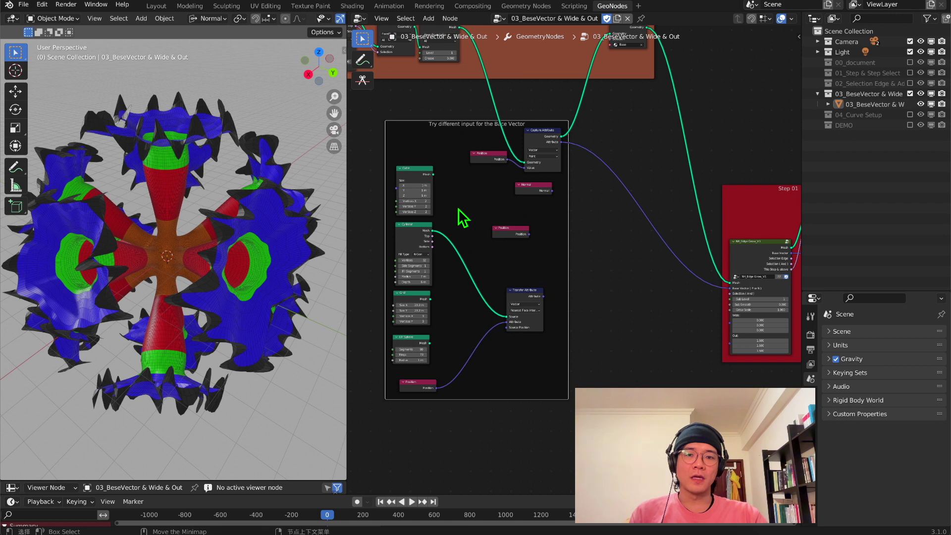
Nudge the Cube node slightly up and examine the mesh primitives and Transfer Attribute node in the Base Vector frame.
mouse_move(394, 159)
left_mouse_down()
mouse_move(393, 150)
mouse_move(433, 150)
mouse_move(391, 154)
left_mouse_up()
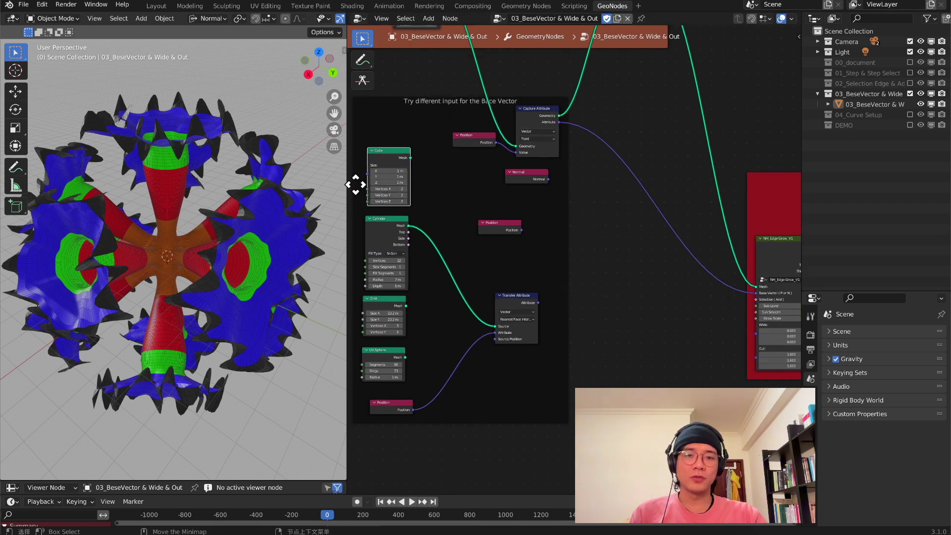
scroll(476, 307, "up", 2)
scroll(475, 310, "down", 4)
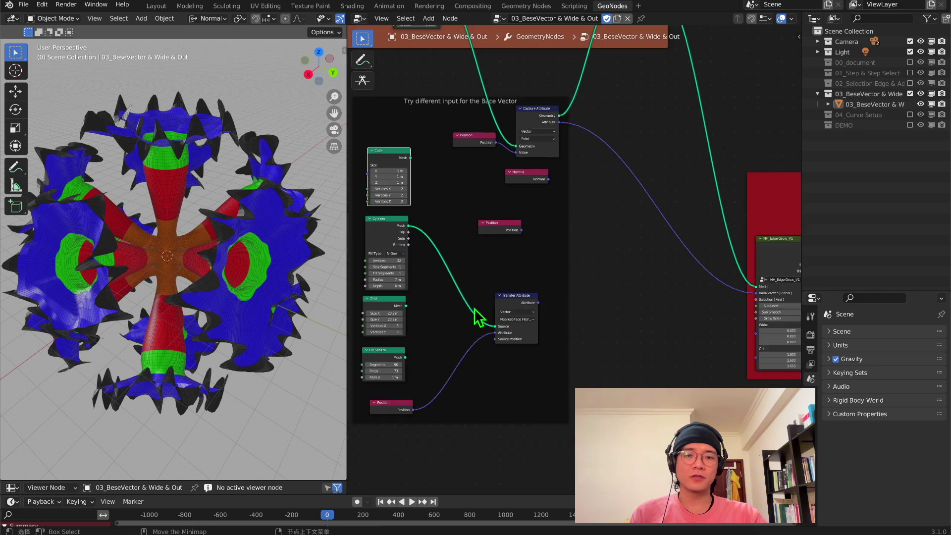
middle_click_drag(447, 288, 514, 217)
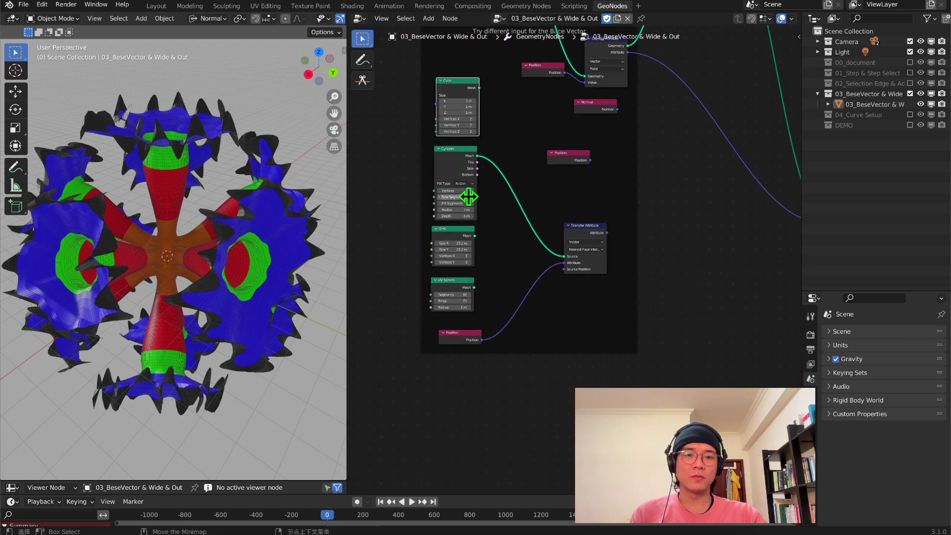
middle_click_drag(455, 198, 421, 231)
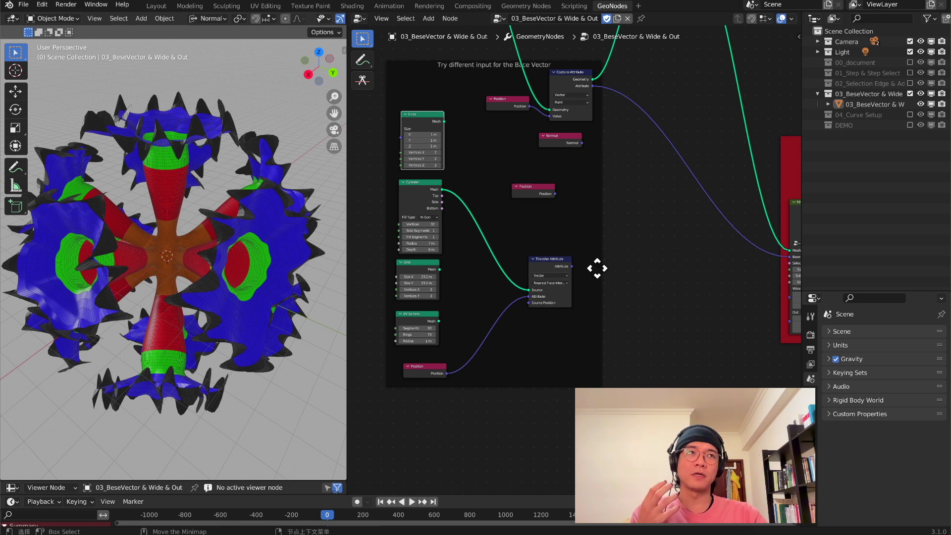
middle_click_drag(610, 270, 587, 282)
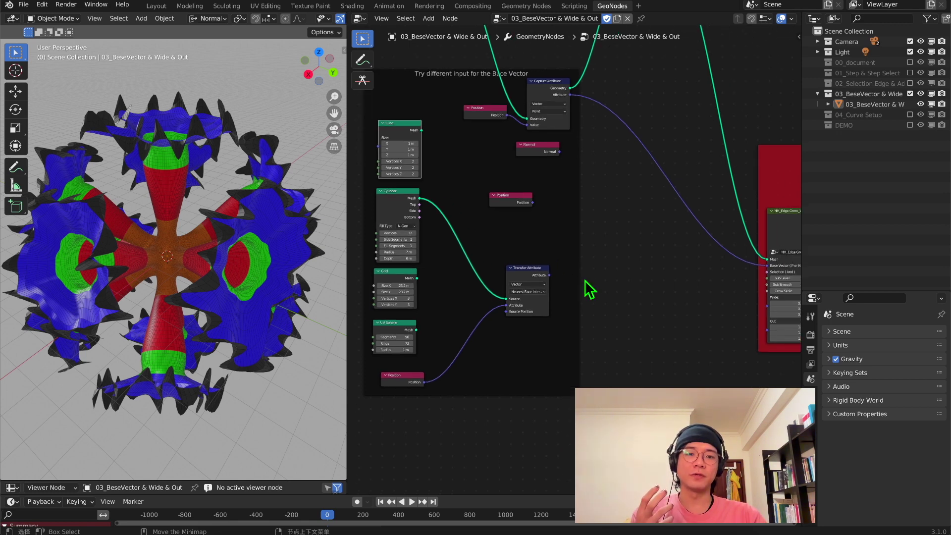
Connect Transfer Attribute's Attribute output to Step 01's Base Vector input and inspect the cylinder-shaped growth.
left_click_drag(551, 275, 771, 266)
scroll(222, 239, "down", 5)
middle_click_drag(221, 239, 253, 218)
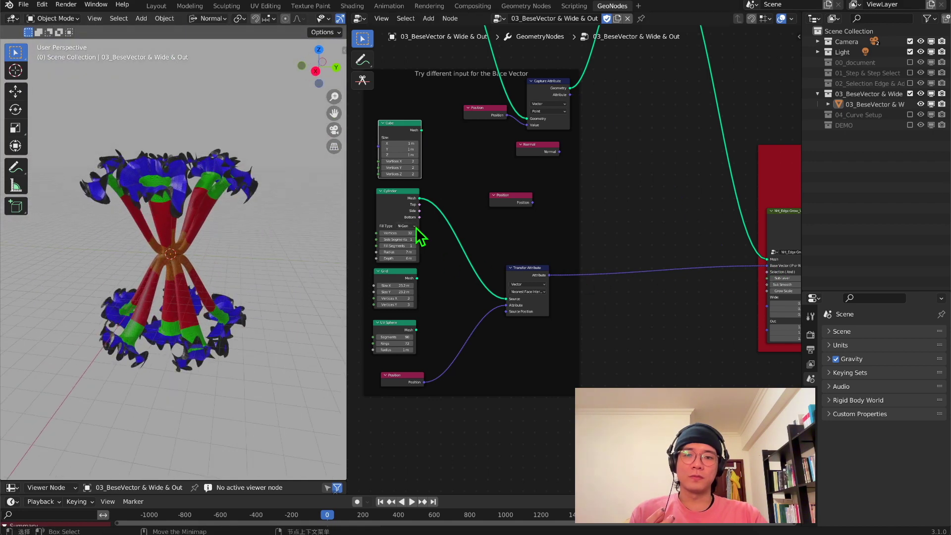
Try the Grid's Mesh output as the Transfer Attribute Source and inspect the model from another side.
scroll(421, 235, "up", 2)
middle_click_drag(442, 224, 519, 215)
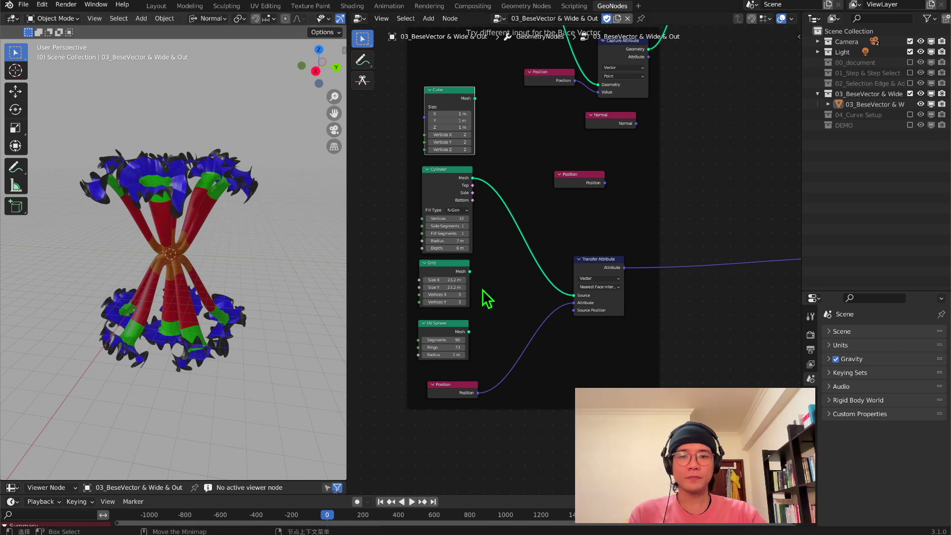
left_click_drag(469, 272, 569, 297)
middle_click_drag(208, 297, 95, 302)
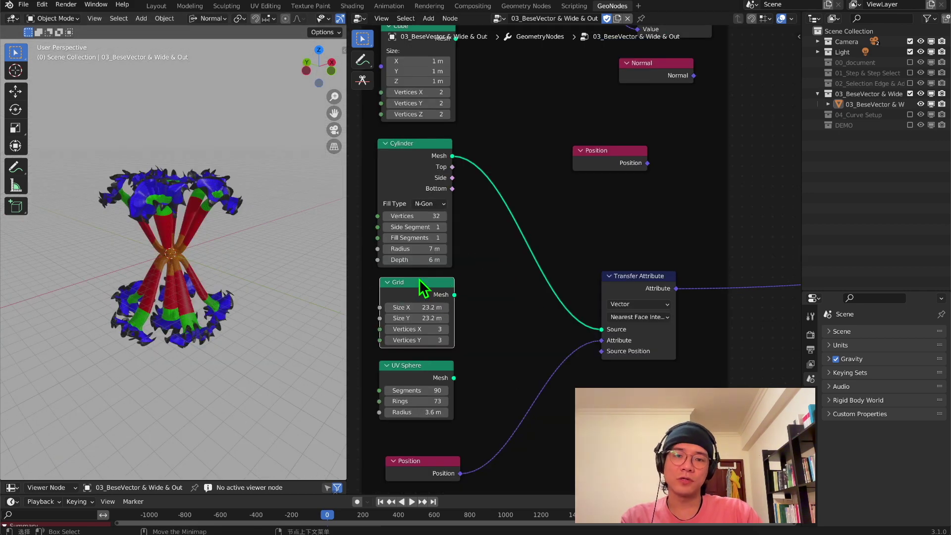
Try a Cylinder Depth of 13.8 m, inspect the growth, and set the Depth to 9.8 m.
left_click_drag(413, 262, 432, 262)
scroll(144, 244, "down", 5)
mouse_move(144, 244)
middle_mouse_down()
mouse_move(130, 274)
mouse_move(133, 242)
middle_mouse_up()
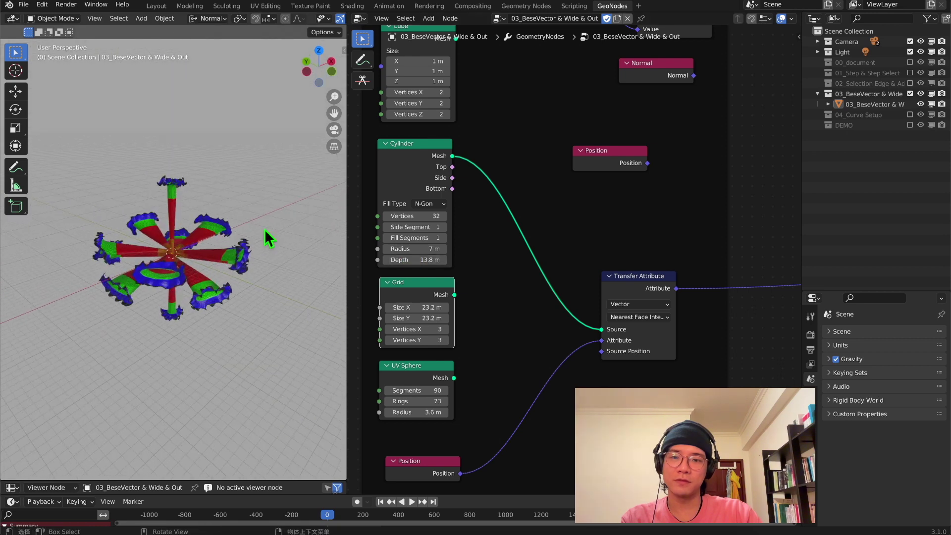
mouse_move(421, 259)
left_mouse_down()
mouse_move(407, 259)
mouse_move(421, 259)
left_mouse_up()
Try the Index mapping on the Transfer Attribute node and inspect the model from several sides.
left_click(642, 317)
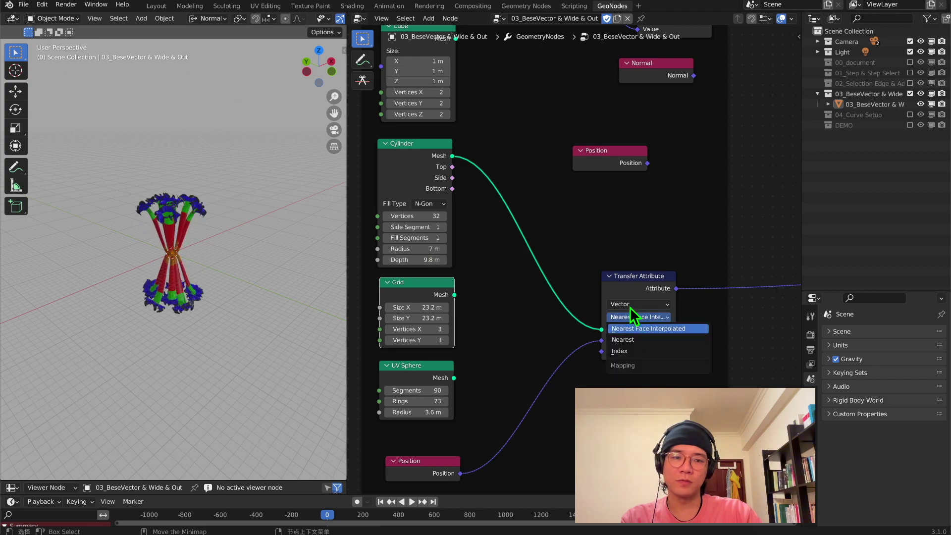
left_click(621, 351)
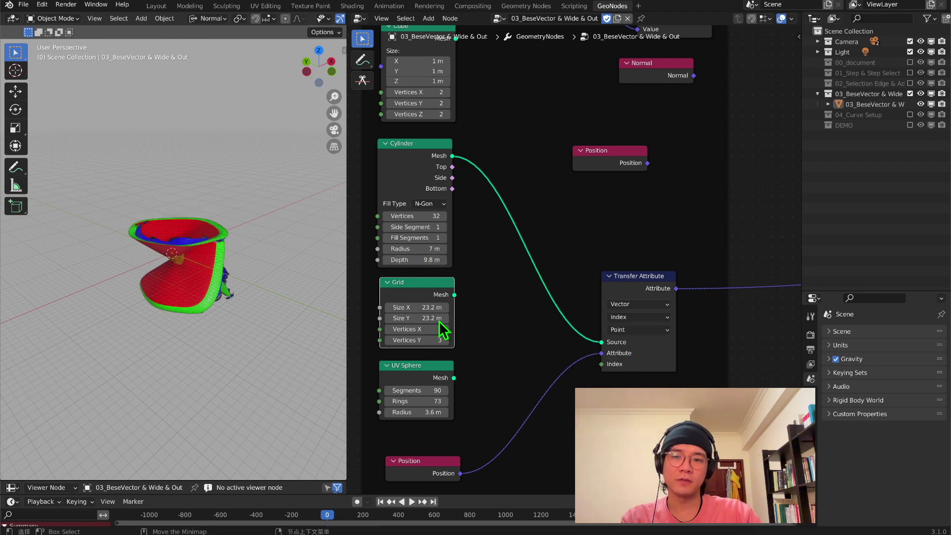
middle_click_drag(159, 259, 251, 193)
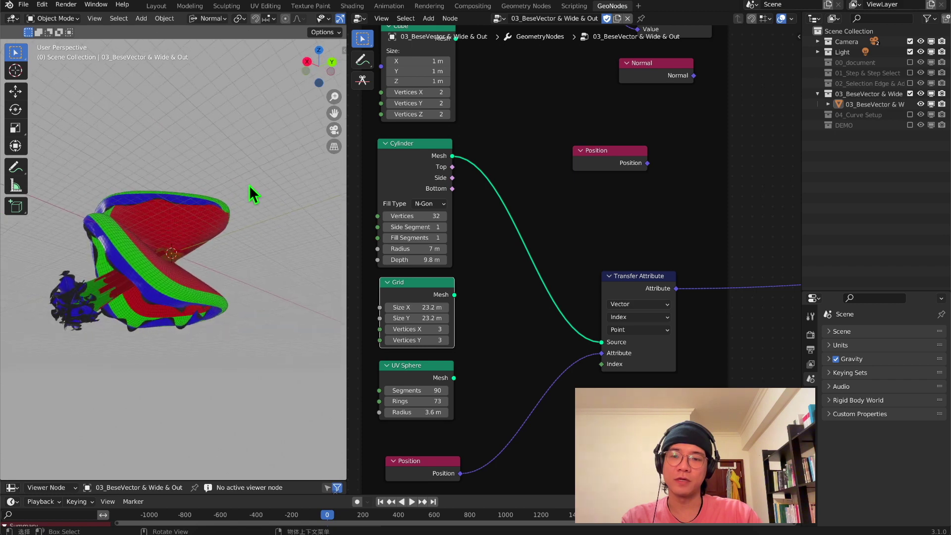
scroll(220, 217, "up", 3)
middle_click_drag(183, 233, 281, 220)
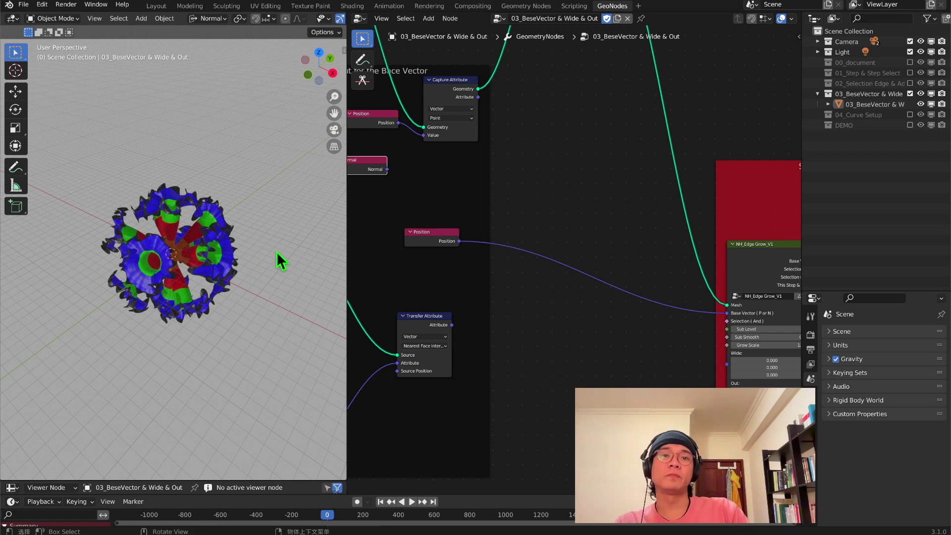
Move the standalone Position node down just above Transfer Attribute and follow its Base Vector link through Step 01 and Step 02.
scroll(412, 263, "up", 2)
left_click_drag(420, 243, 434, 293)
scroll(522, 299, "down", 4)
middle_click_drag(539, 297, 318, 271)
scroll(783, 269, "down", 1)
scroll(654, 292, "down", 3)
middle_click_drag(743, 273, 588, 286)
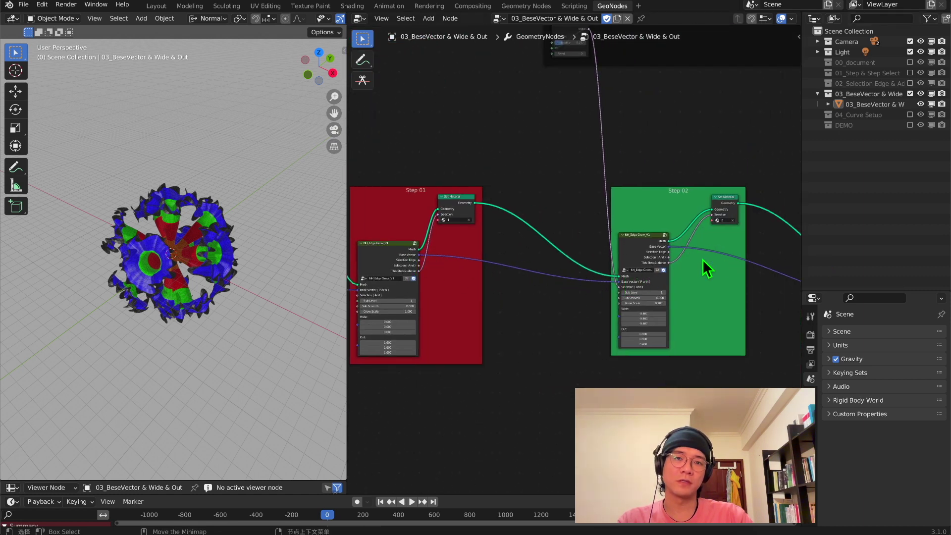
middle_click_drag(578, 289, 765, 285)
middle_click_drag(464, 281, 596, 243)
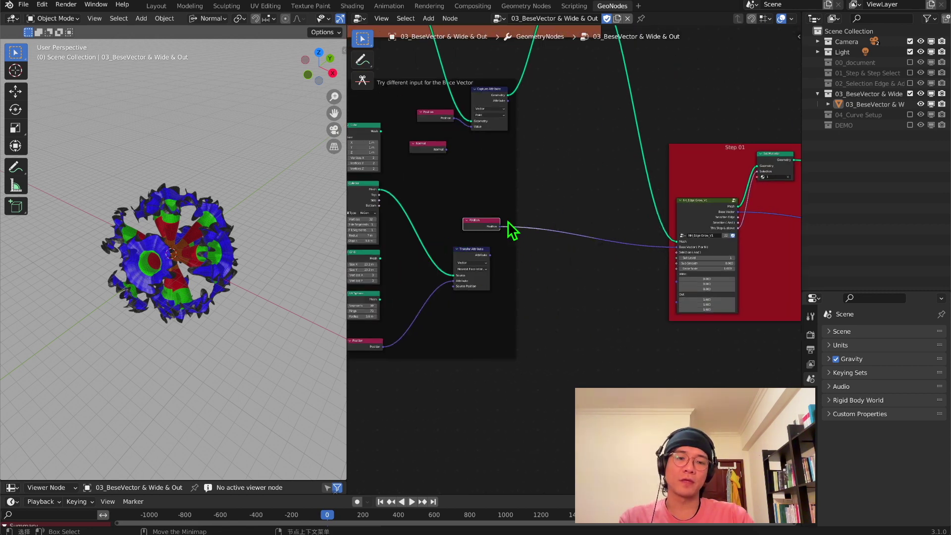
Replace the Position input of Step 01's Base Vector with Transfer Attribute's Attribute output and follow the link to Step 02.
scroll(596, 246, "down", 2)
scroll(476, 237, "up", 3)
middle_click_drag(482, 240, 554, 233)
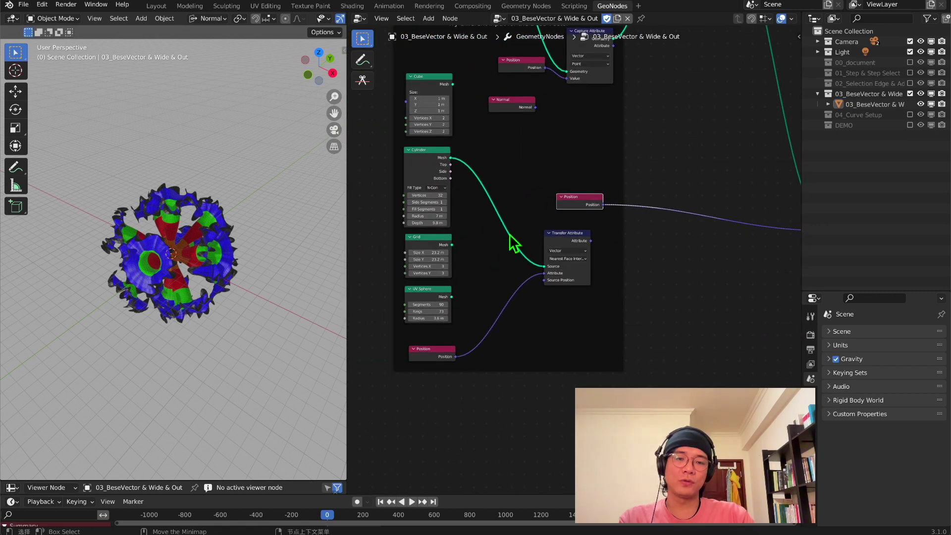
middle_click_drag(602, 203, 513, 203)
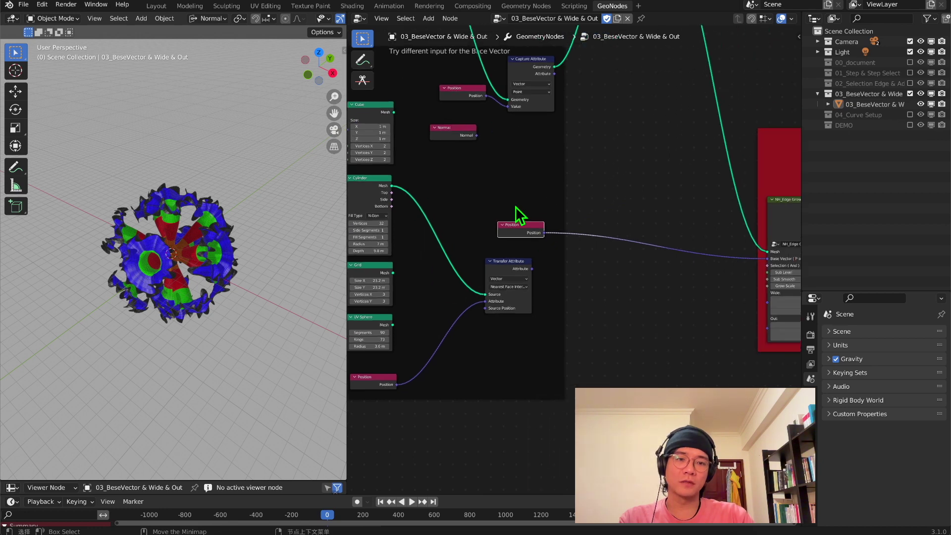
middle_click_drag(424, 248, 444, 237)
scroll(505, 250, "up", 1)
middle_click_drag(506, 250, 492, 248)
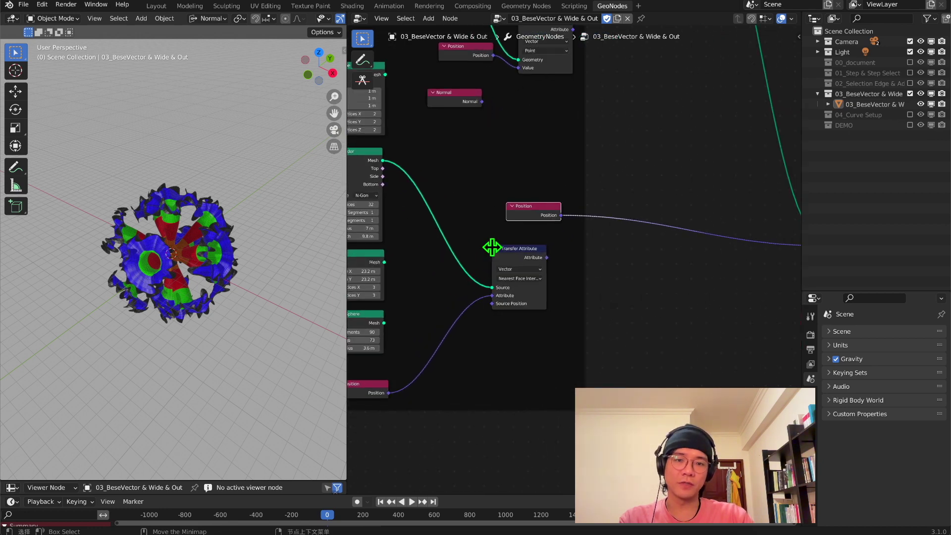
scroll(550, 257, "down", 2)
middle_click_drag(549, 256, 530, 270)
left_click_drag(536, 266, 738, 258)
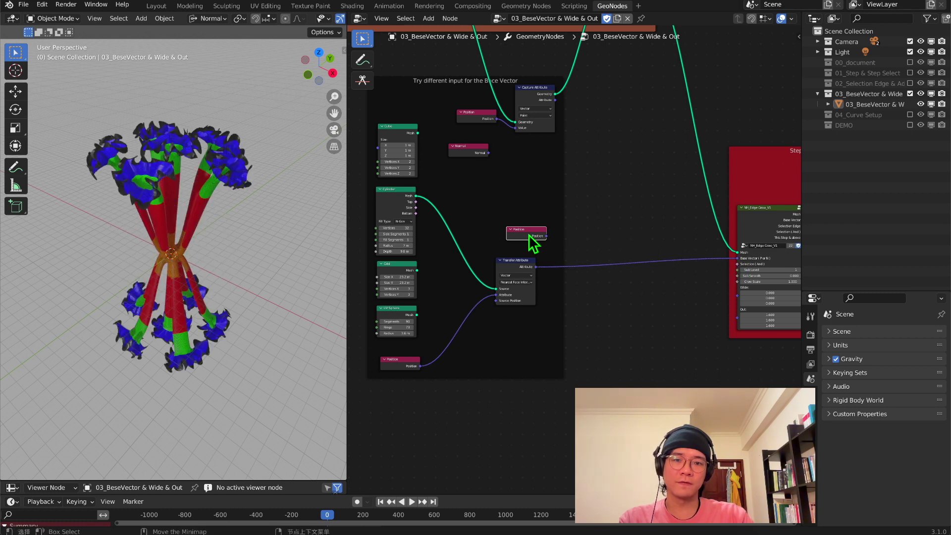
middle_click_drag(644, 271, 790, 240)
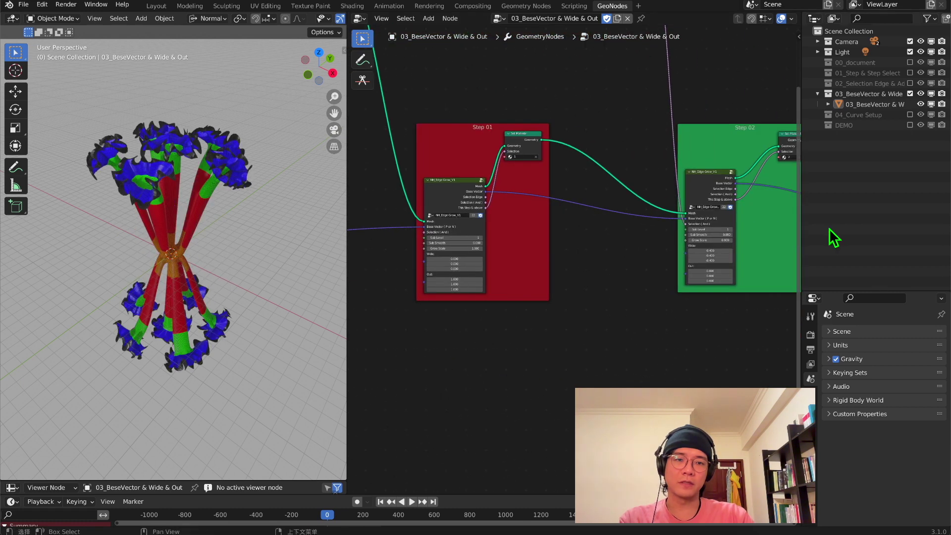
middle_click_drag(620, 271, 383, 207)
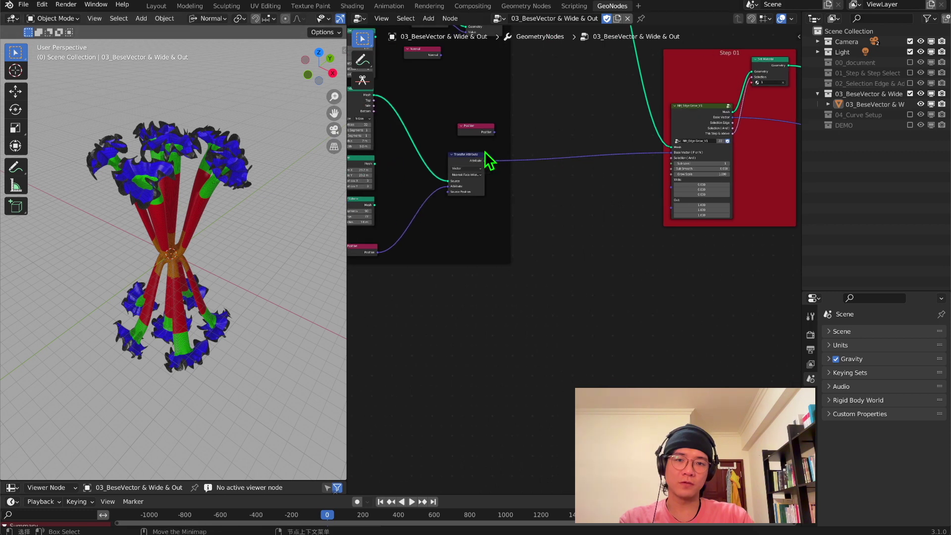
Duplicate the standalone Position node and place the copy between the Step 02 and Step 03 frames.
left_click_drag(487, 131, 678, 303)
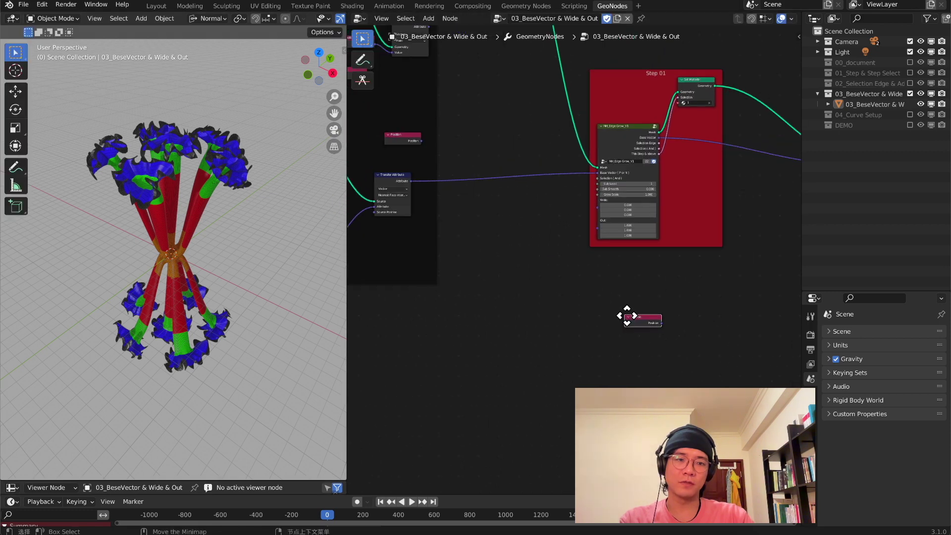
middle_click_drag(695, 305, 478, 364)
left_click_drag(479, 364, 634, 228)
scroll(662, 241, "up", 5)
middle_click_drag(663, 241, 537, 310)
scroll(586, 292, "down", 3)
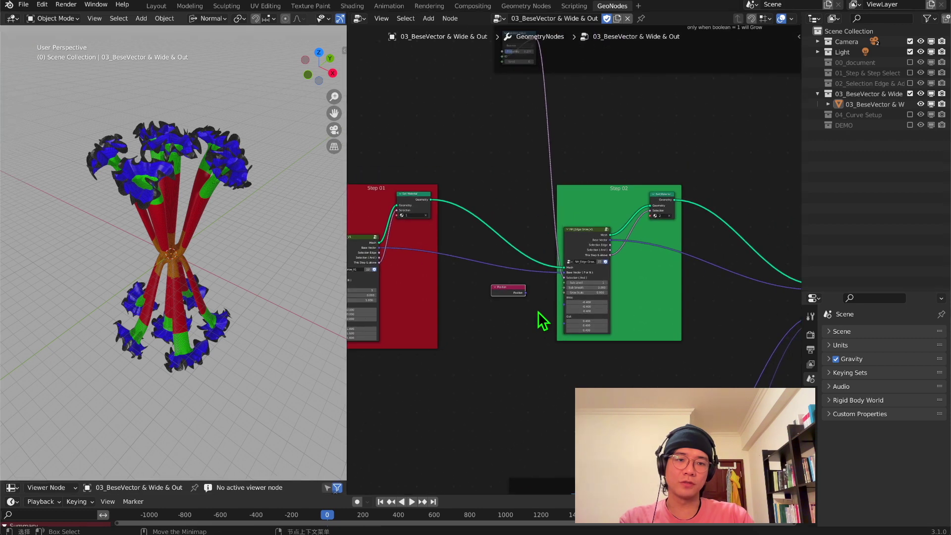
left_click_drag(520, 291, 719, 302)
middle_click_drag(736, 300, 513, 311)
scroll(516, 309, "up", 4)
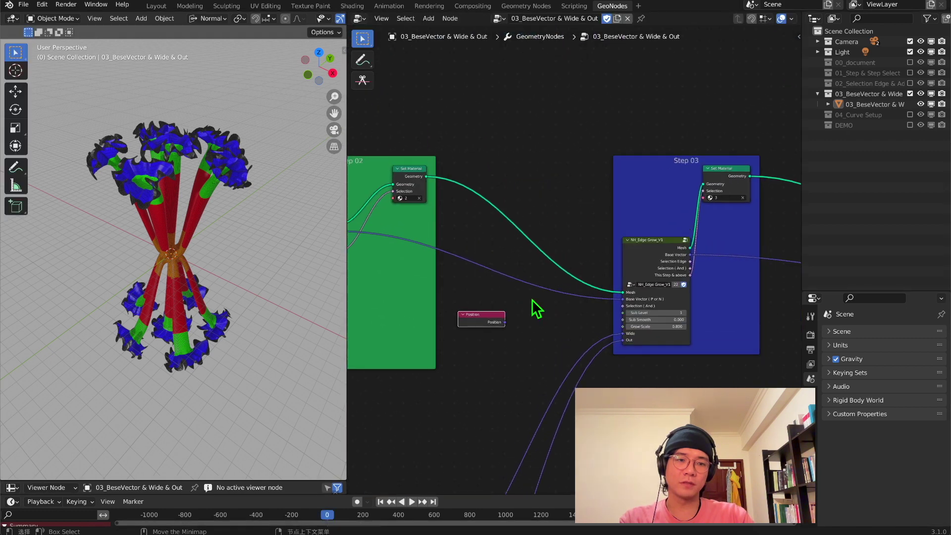
Try the copied Position node as Step 03's Base Vector input, and restore the link from Step 02's Base Vector output.
left_click_drag(506, 323, 622, 299)
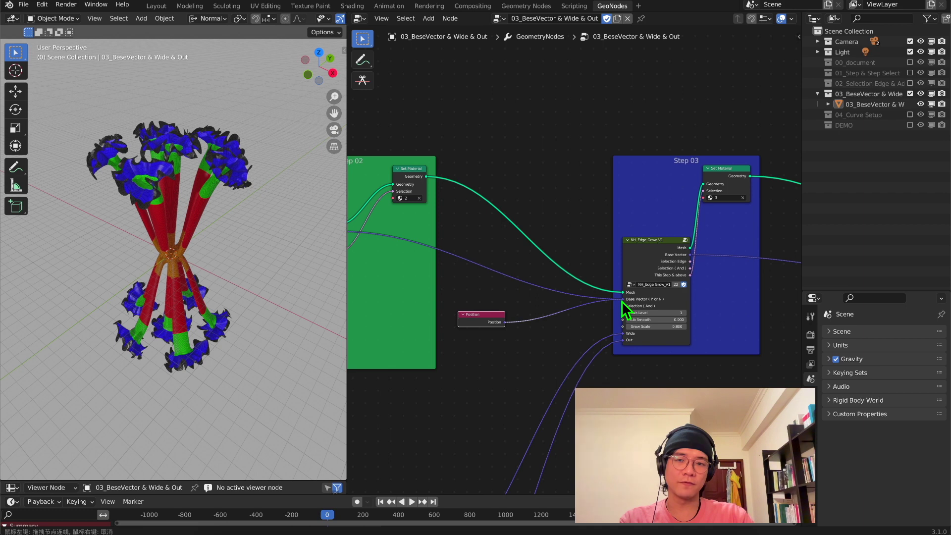
middle_click_drag(600, 327, 701, 336)
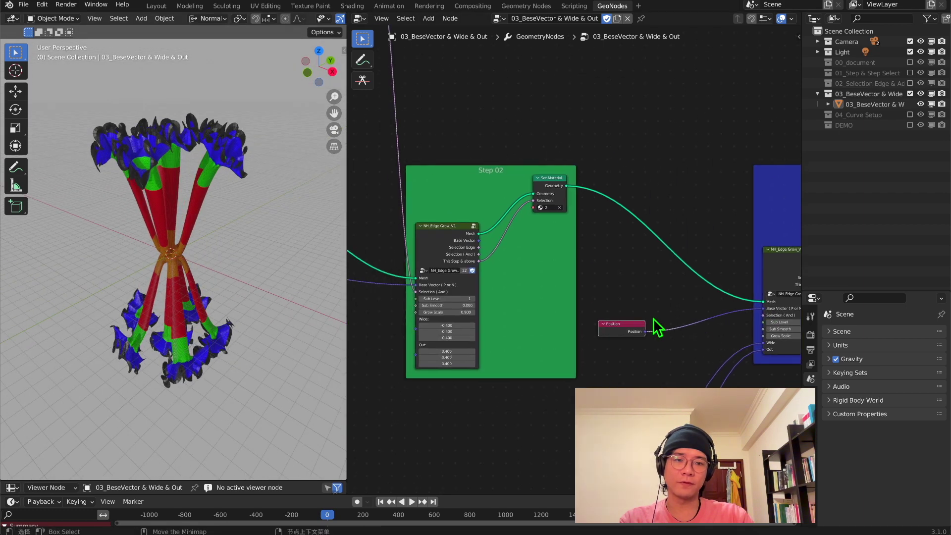
left_click_drag(478, 240, 760, 308)
middle_click_drag(590, 296, 553, 302)
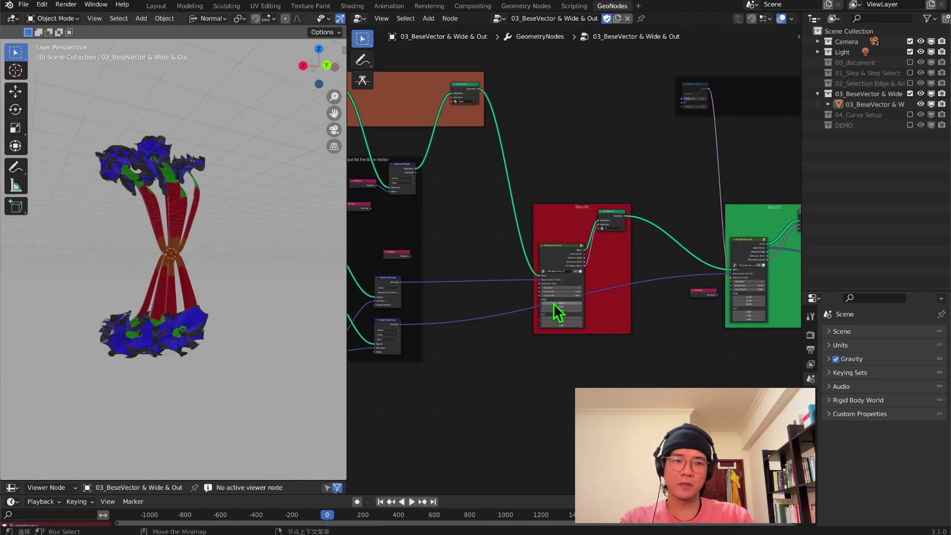
Set the mapping of the Transfer Attribute node fed by the Grid to Index, and inspect the growth from several sides.
scroll(439, 340, "up", 5)
middle_click_drag(439, 340, 573, 258)
middle_click_drag(191, 255, 242, 291)
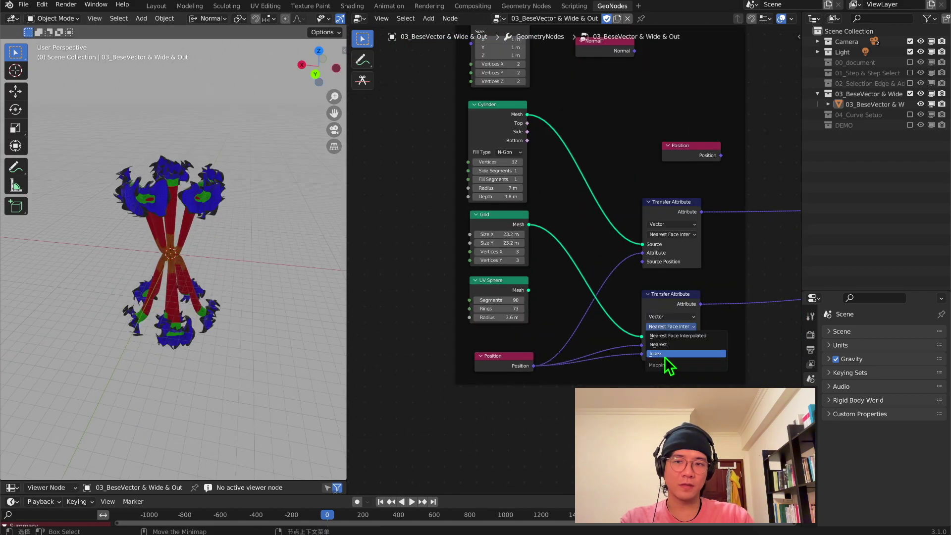
left_click(668, 354)
middle_click_drag(346, 250, 59, 145)
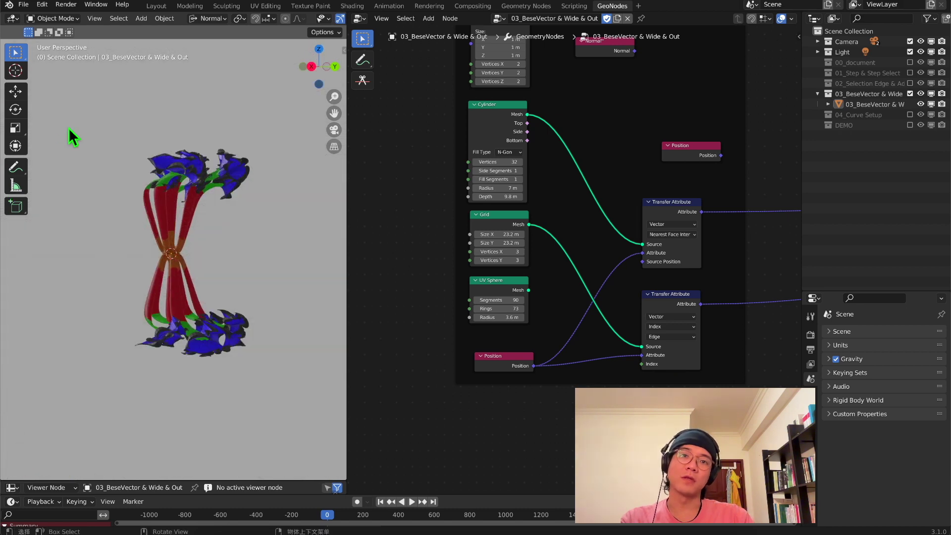
scroll(632, 178, "down", 8)
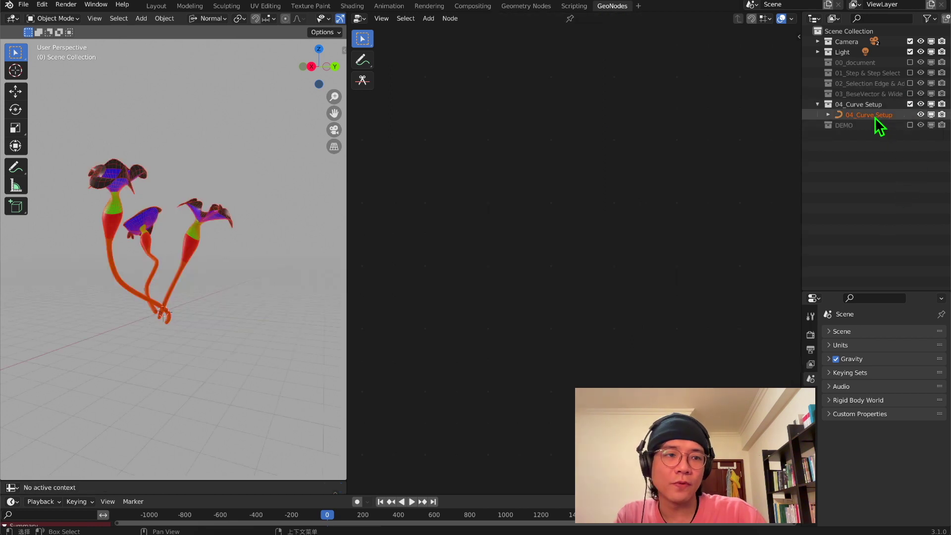
Select the 04_Curve Setup object to show its node tree, and move the Curve Setup frame upward.
left_click(875, 115)
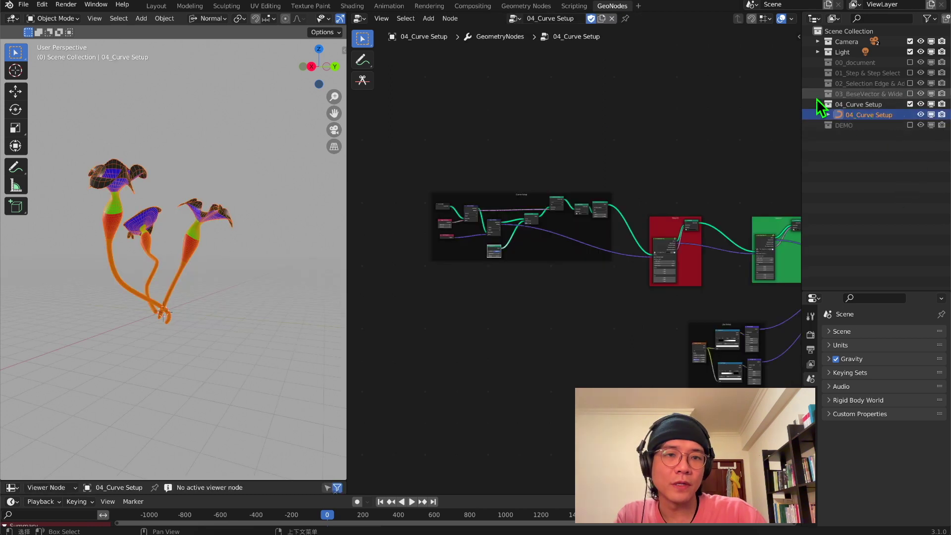
scroll(548, 92, "up", 2)
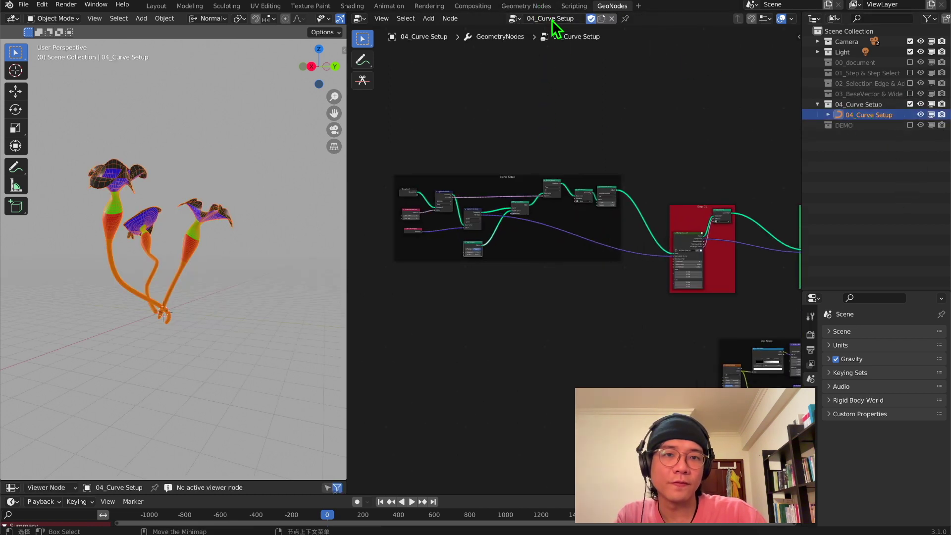
left_click(555, 19)
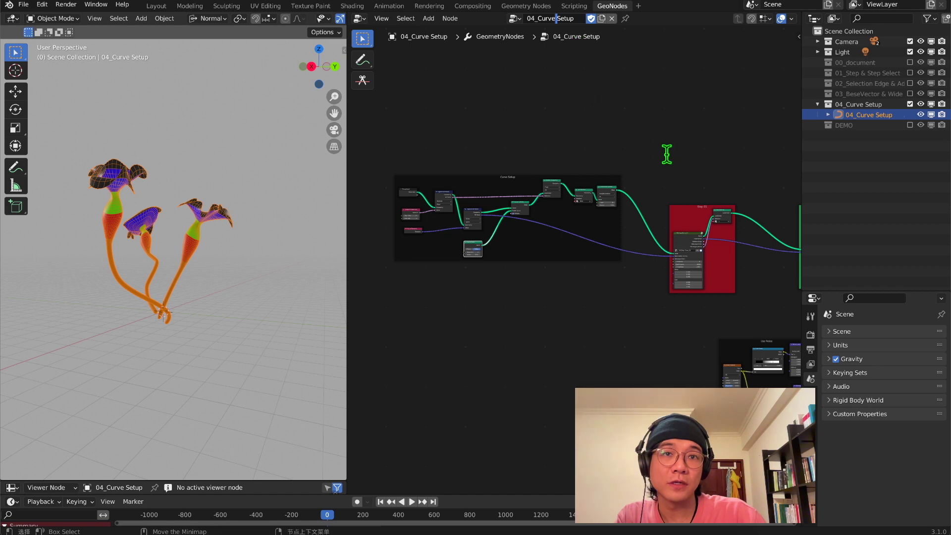
left_click_drag(506, 176, 504, 99)
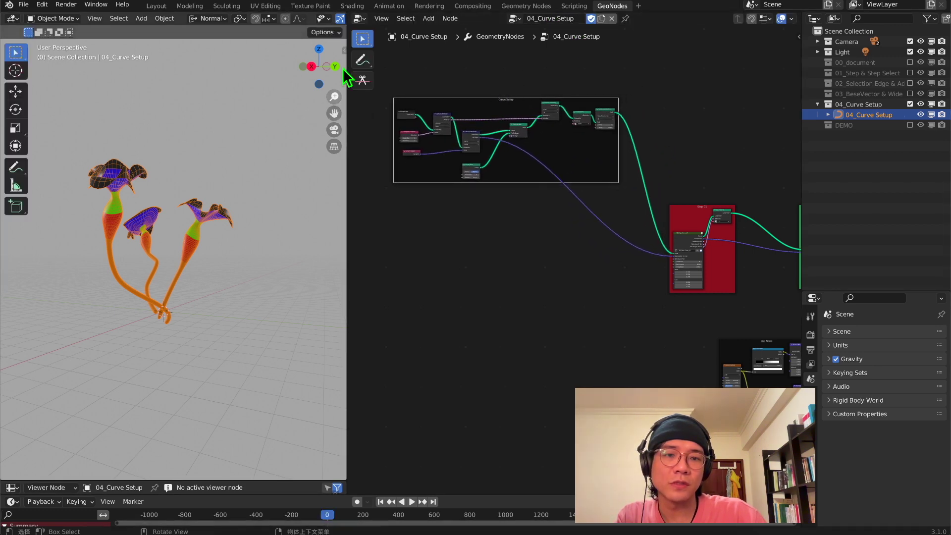
Examine the node tree from the growth steps to its end and back to the Curve Setup frame, and view the flowers.
middle_click_drag(424, 99, 404, 100)
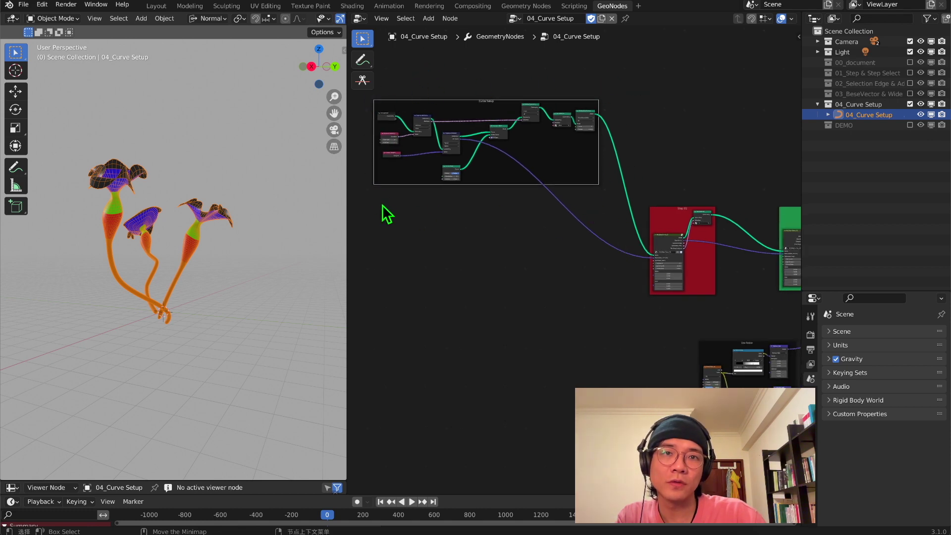
scroll(597, 298, "down", 4)
middle_click_drag(612, 286, 771, 251)
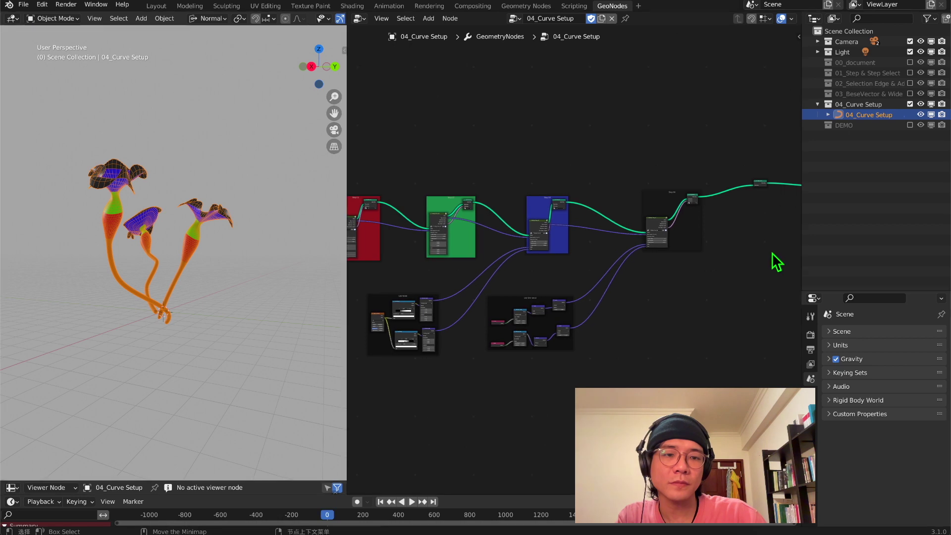
middle_click_drag(768, 180, 588, 193)
middle_click_drag(504, 217, 692, 289)
scroll(615, 268, "up", 7)
scroll(619, 275, "up", 4)
middle_click_drag(278, 195, 156, 237)
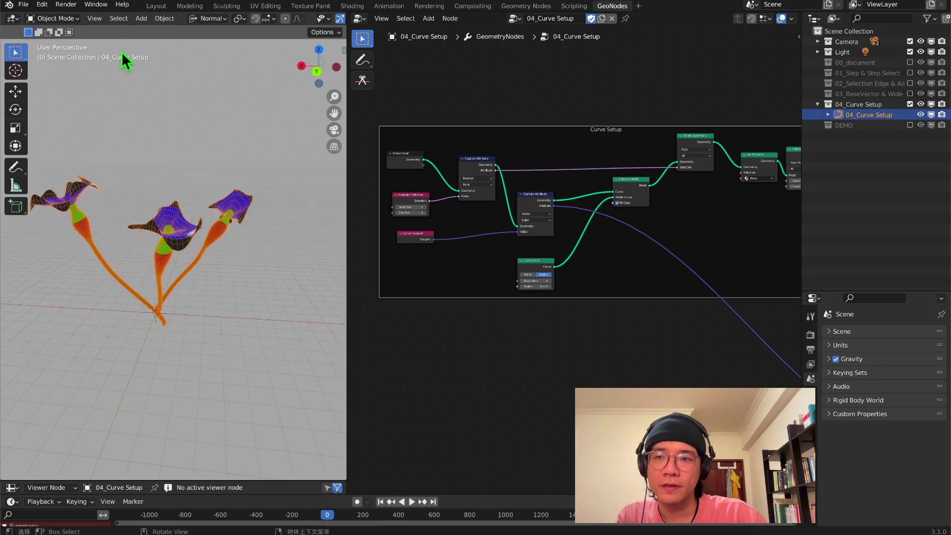
Draw a freehand curve in the 04_Curve Setup object's Edit Mode, return to Object Mode, and deselect the object.
left_click(42, 19)
left_click(43, 41)
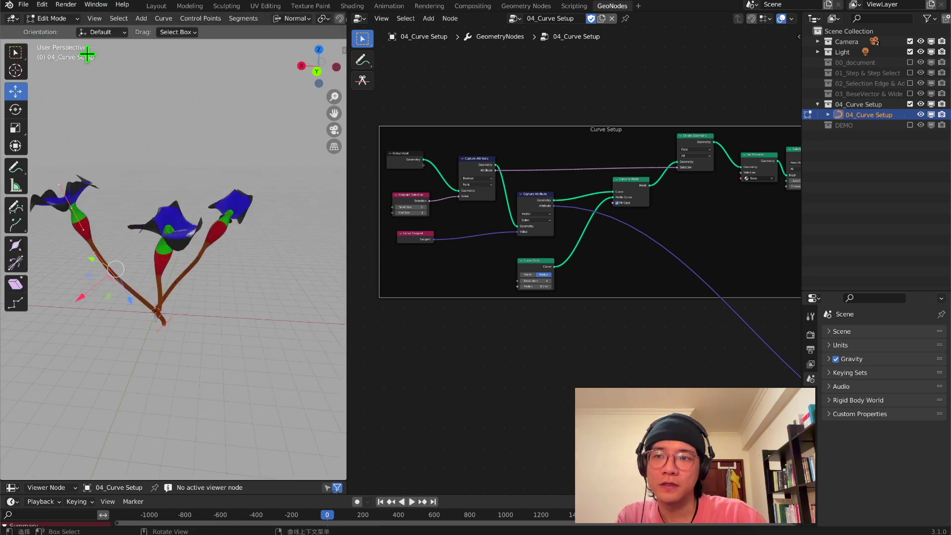
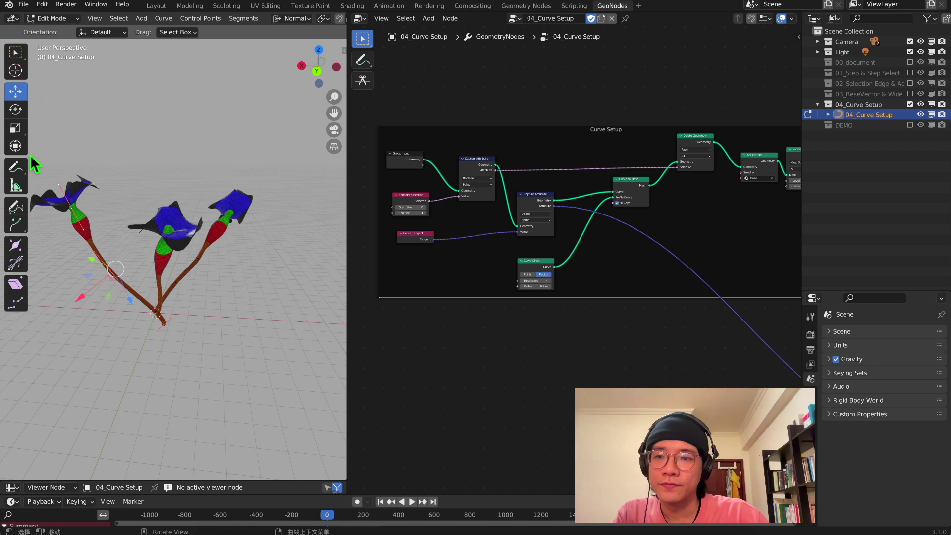
left_click_drag(181, 318, 181, 295)
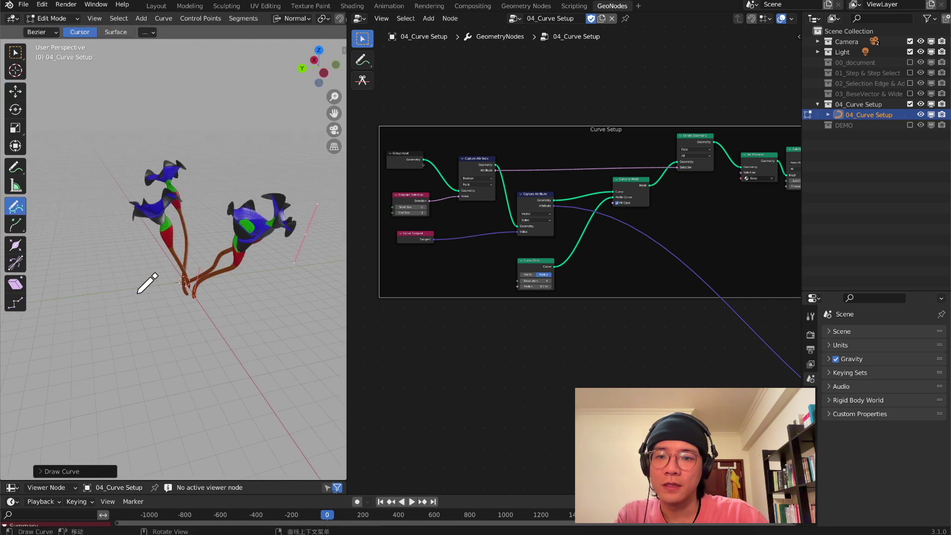
middle_click_drag(242, 198, 64, 42)
key("Tab")
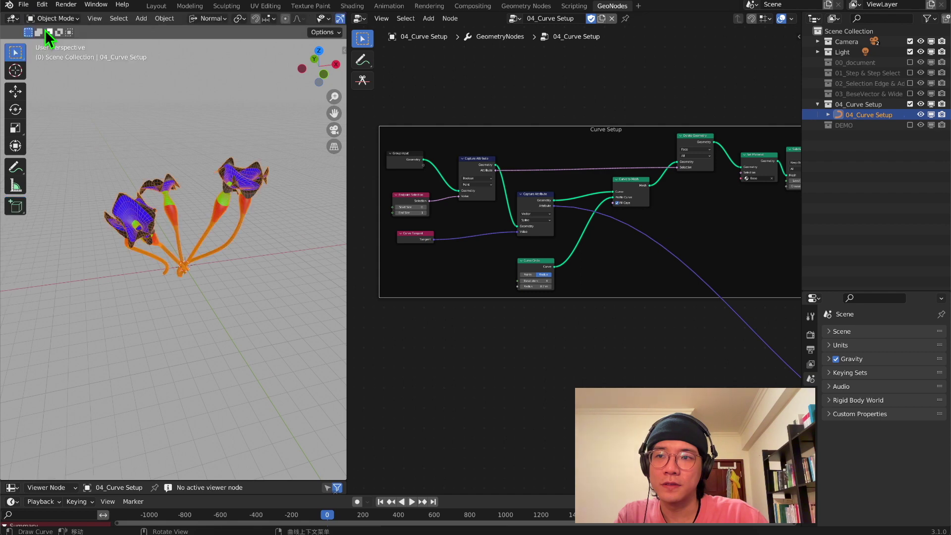
middle_click_drag(258, 193, 263, 223)
left_click(263, 224)
Move the Subdivision Surface node farther away from Set Material at the end of the Curve Setup frame.
scroll(550, 308, "up", 2)
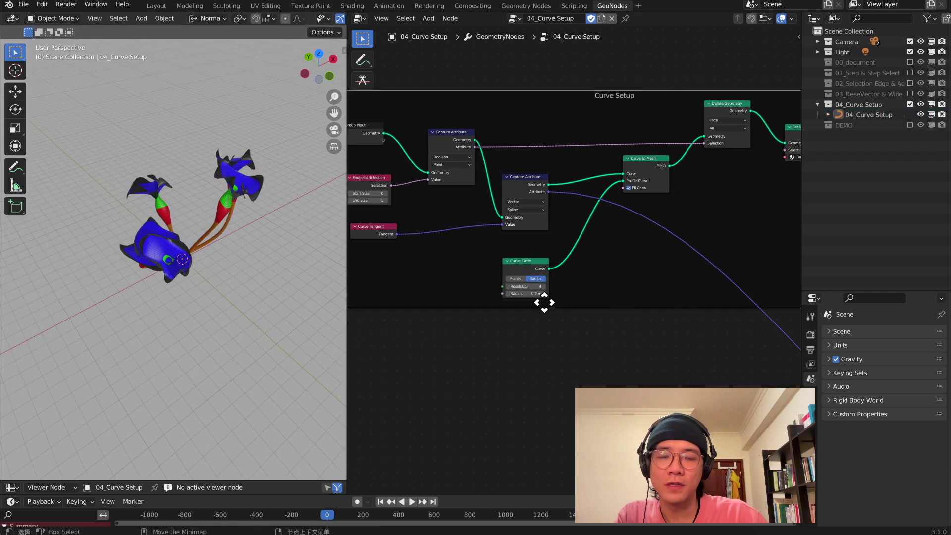
middle_click_drag(549, 308, 582, 359)
middle_click_drag(636, 286, 475, 304)
left_click(670, 223)
middle_click_drag(675, 257, 486, 257)
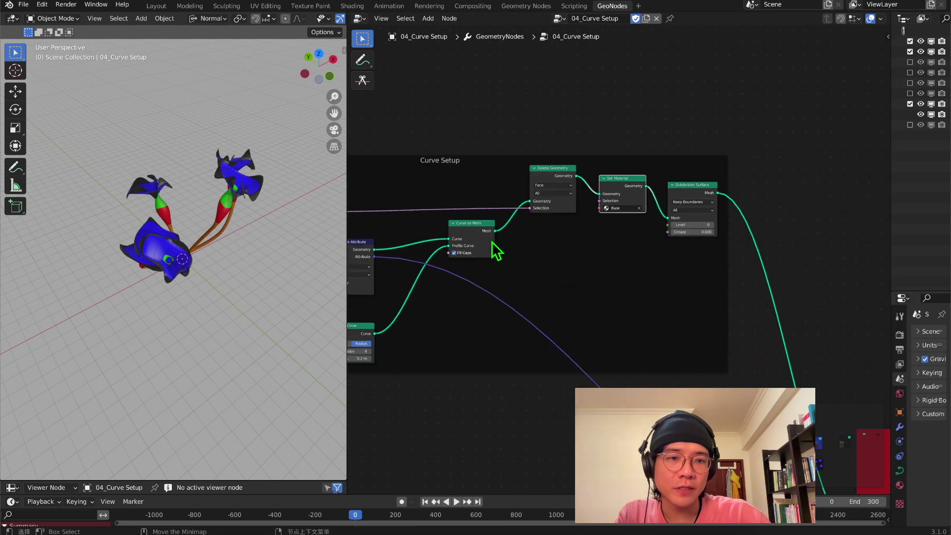
left_click_drag(691, 189, 769, 170)
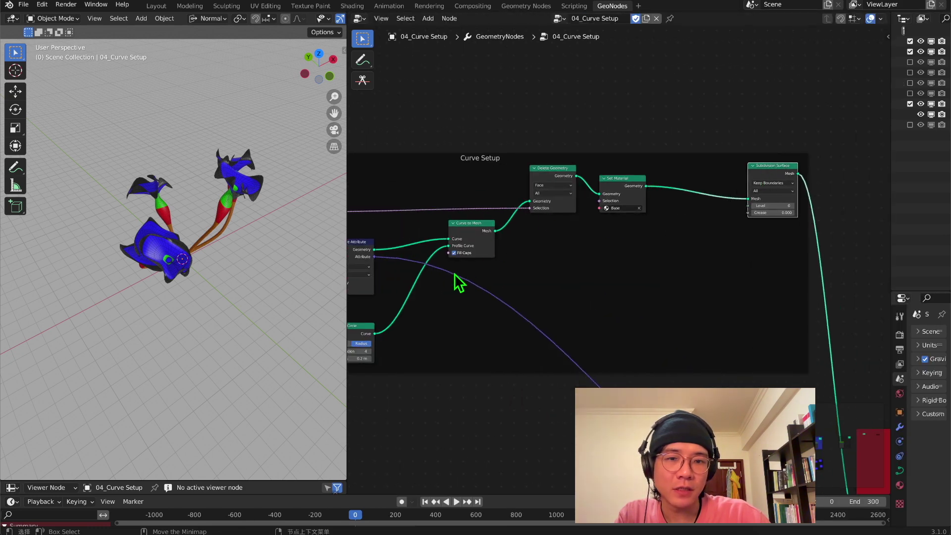
Shift the Curve to Mesh node slightly and follow the Curve Setup links to Step 01 and back.
middle_click_drag(455, 282, 585, 221)
left_click_drag(599, 169, 614, 178)
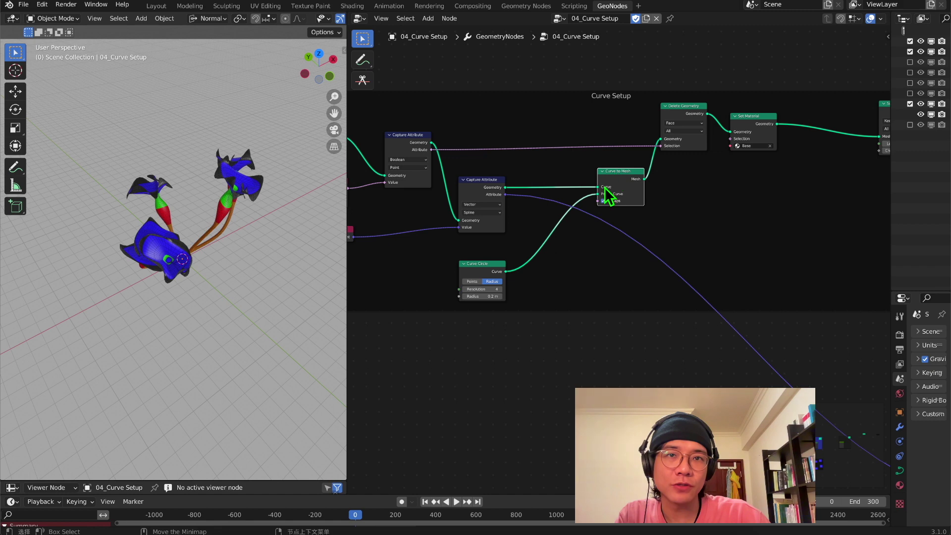
scroll(626, 287, "down", 2)
middle_click_drag(802, 372, 594, 329)
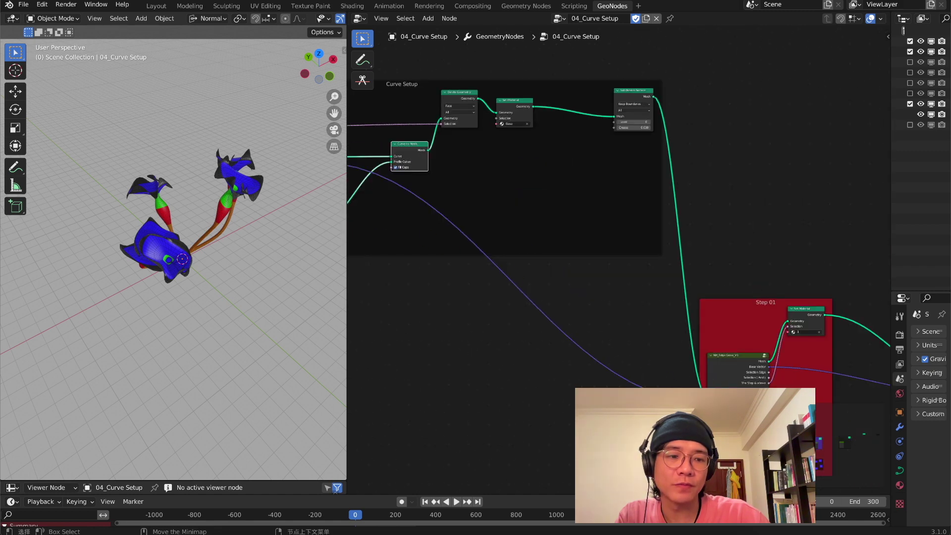
middle_click_drag(367, 158, 524, 264)
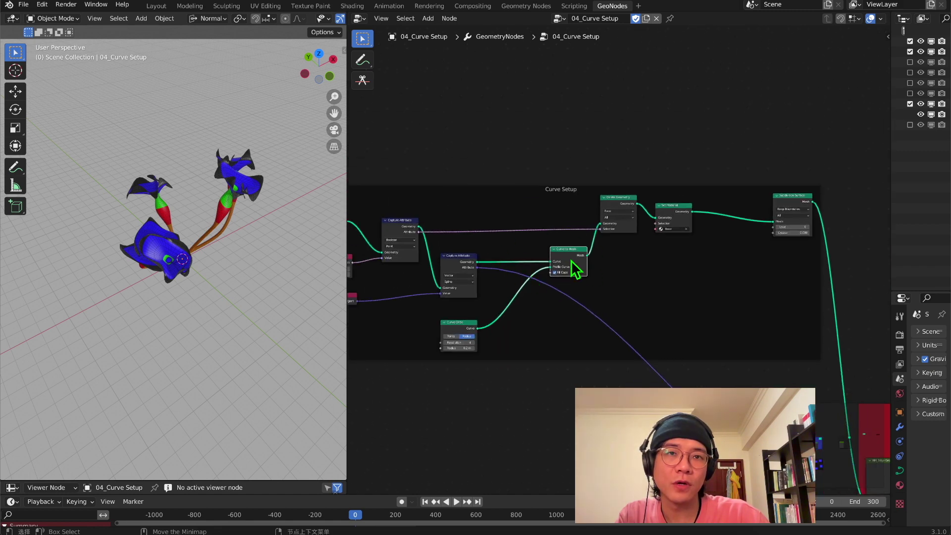
Move the Curve Circle node closer to Curve to Mesh and examine the links around it.
scroll(583, 250, "up", 4)
middle_click_drag(557, 281, 663, 241)
left_click_drag(524, 317, 565, 331)
scroll(580, 347, "down", 3)
middle_click_drag(580, 347, 570, 191)
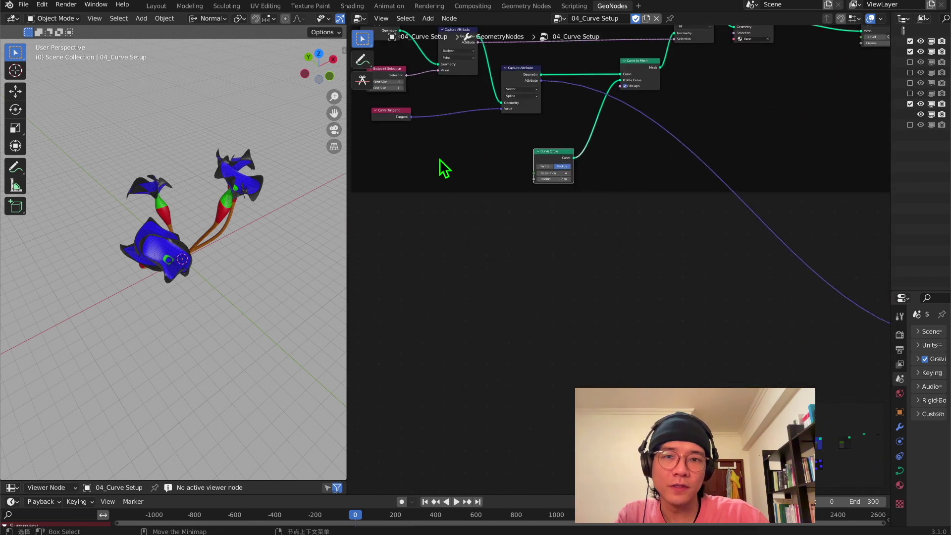
Sketch a slanted tube with an elliptical end as a freehand annotation in the empty area below the Curve Setup frame.
left_click(361, 60)
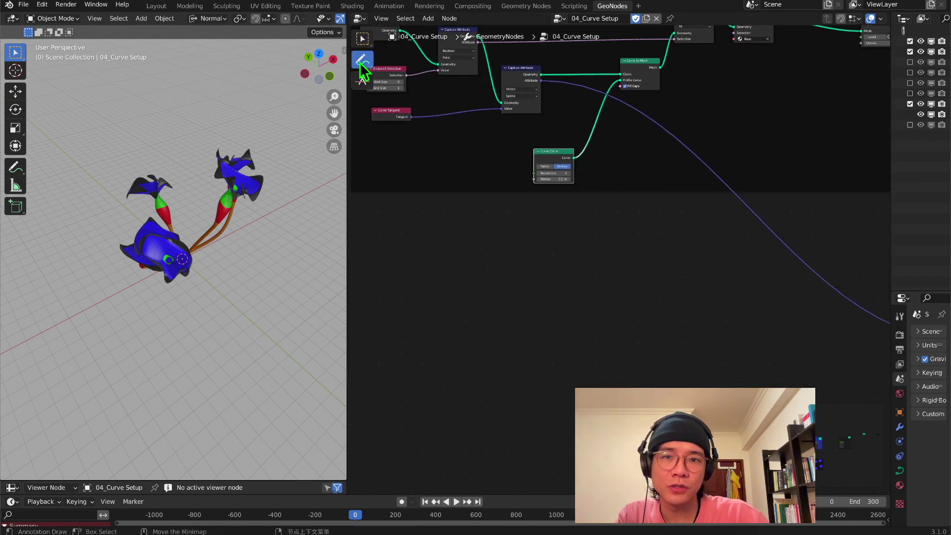
mouse_move(463, 406)
left_mouse_down()
mouse_move(486, 403)
mouse_move(474, 394)
mouse_move(604, 260)
left_mouse_up()
left_click_drag(646, 227, 685, 233)
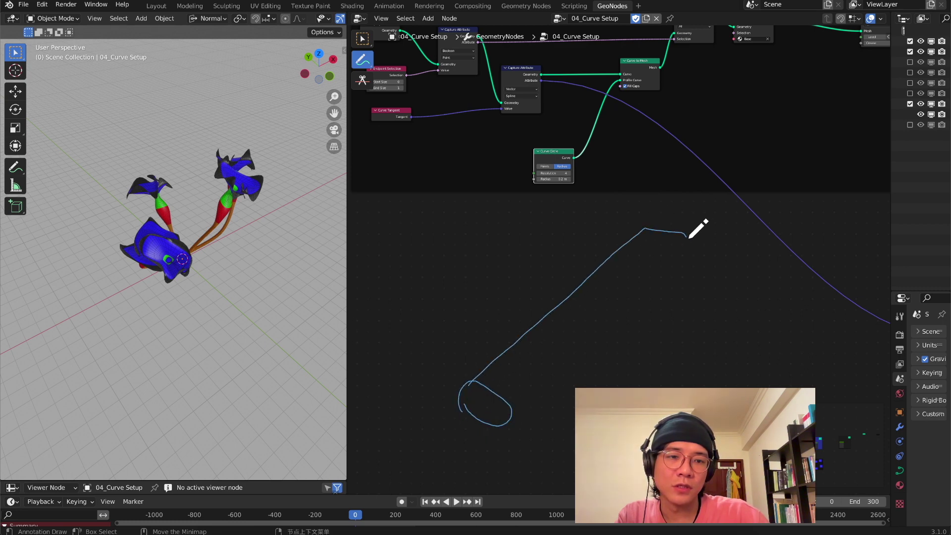
left_click_drag(615, 312, 547, 383)
left_click_drag(516, 418, 511, 423)
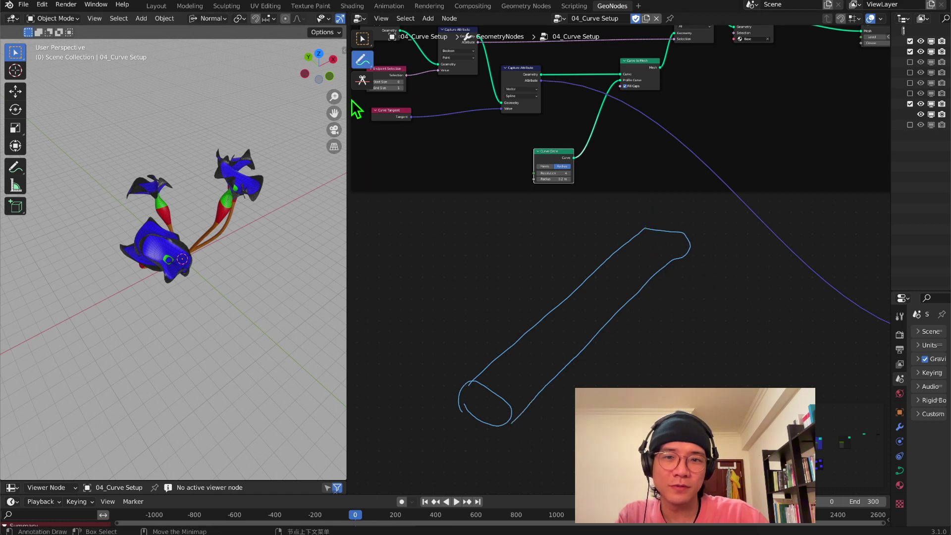
key("ctrl+z")
mouse_move(469, 384)
left_mouse_down()
mouse_move(578, 270)
mouse_move(650, 236)
left_mouse_up()
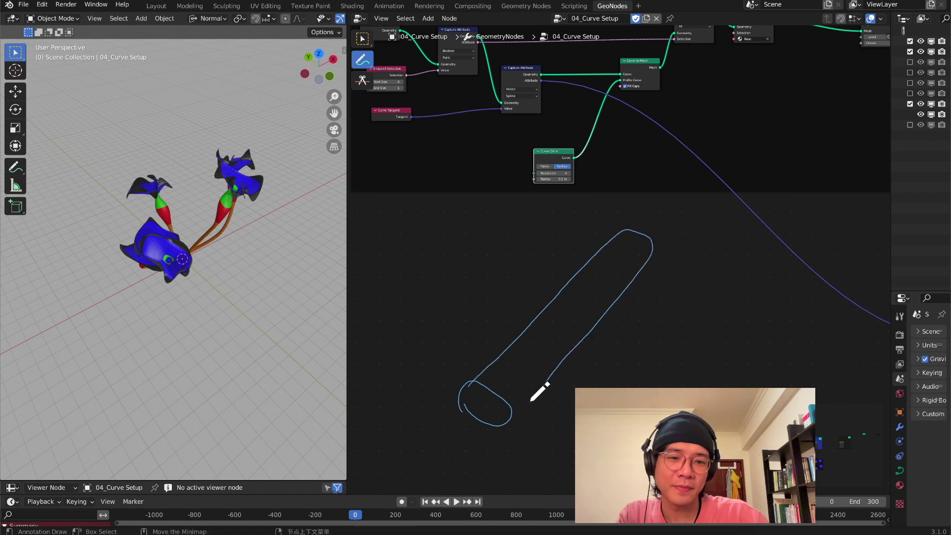
middle_click_drag(647, 310, 627, 275)
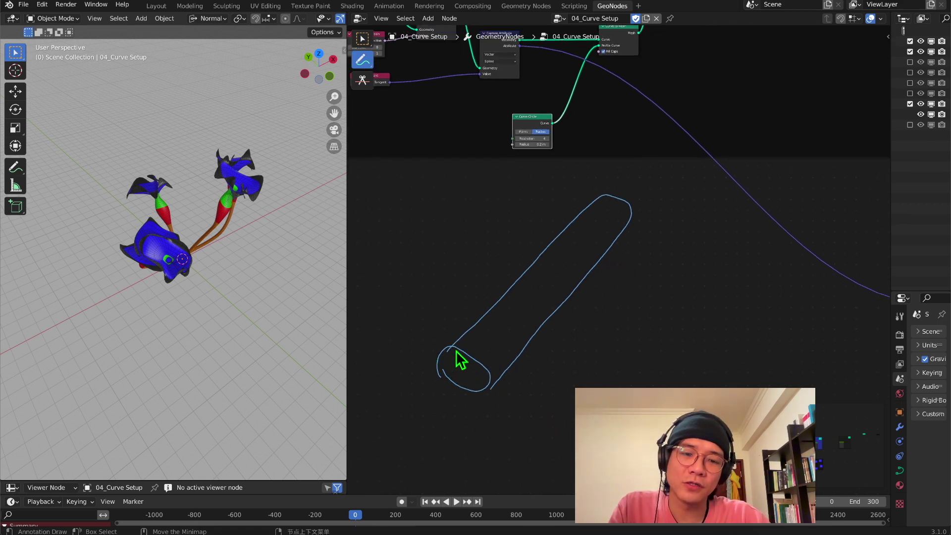
middle_click_drag(522, 263, 503, 350)
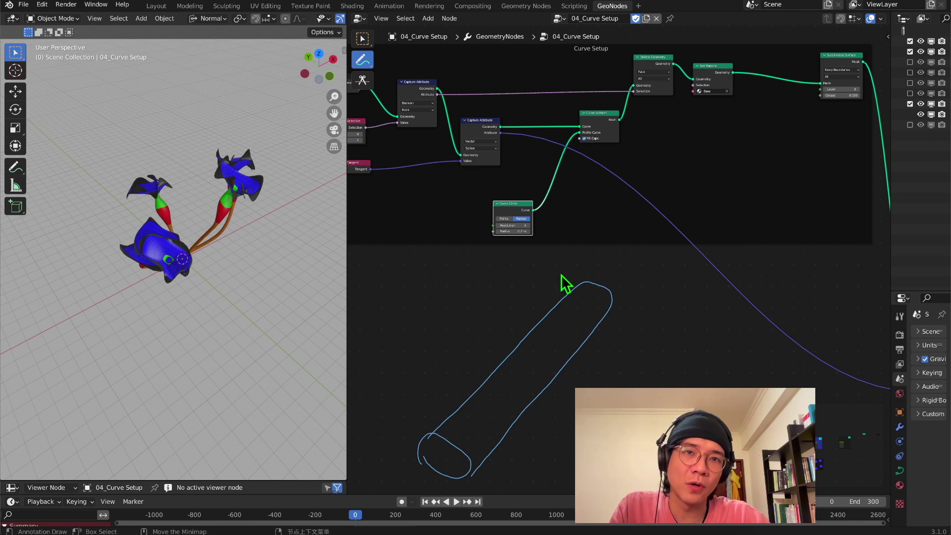
Compare the stems with the Delete Geometry node muted and the Curve to Mesh node's Fill Caps toggled, restoring both settings.
mouse_move(583, 301)
middle_mouse_down()
mouse_move(573, 293)
mouse_move(612, 220)
middle_mouse_up()
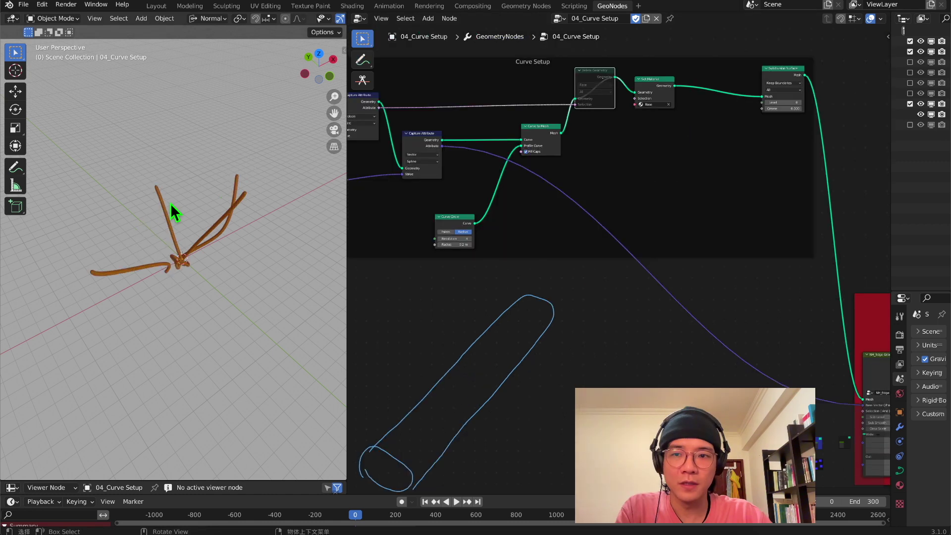
mouse_move(173, 208)
middle_mouse_down()
mouse_move(218, 169)
mouse_move(276, 166)
mouse_move(183, 201)
middle_mouse_up()
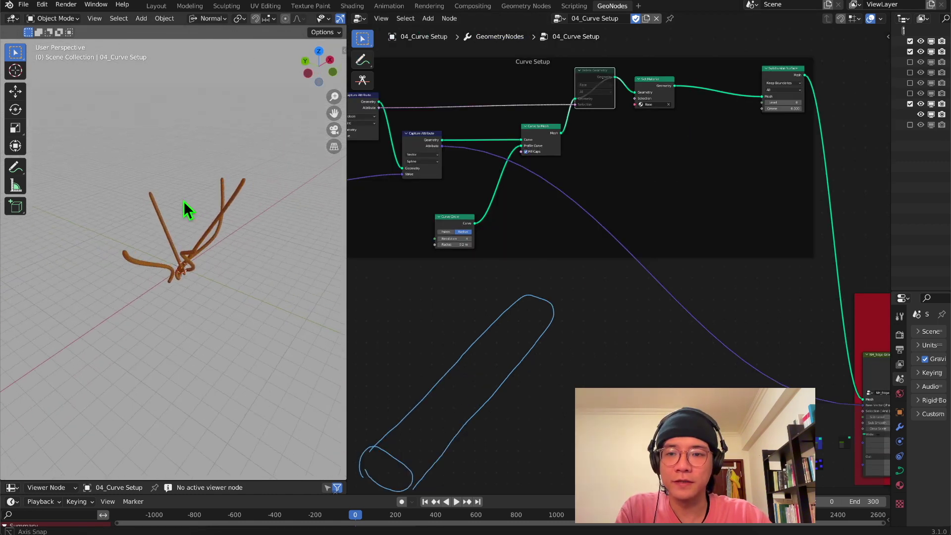
middle_click_drag(638, 100, 646, 162)
scroll(590, 174, "up", 4)
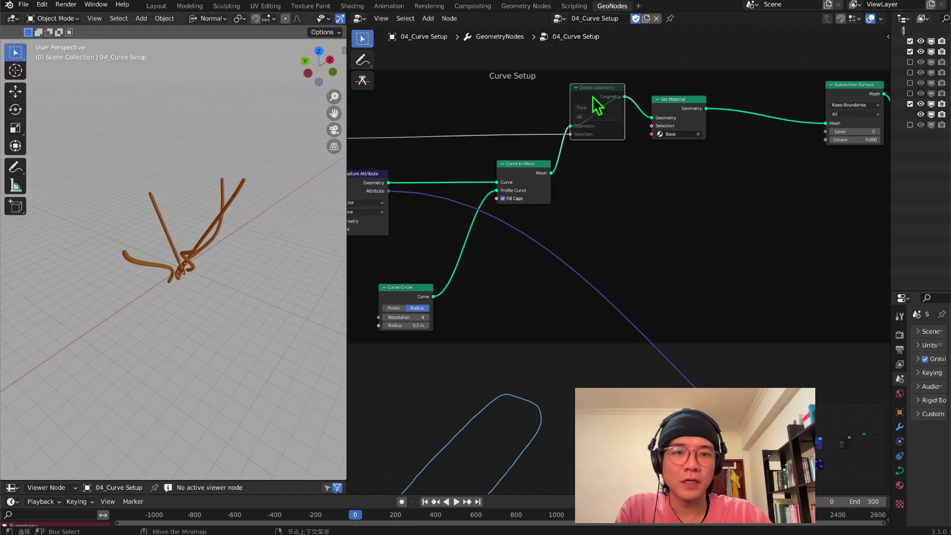
middle_click_drag(577, 118, 606, 158)
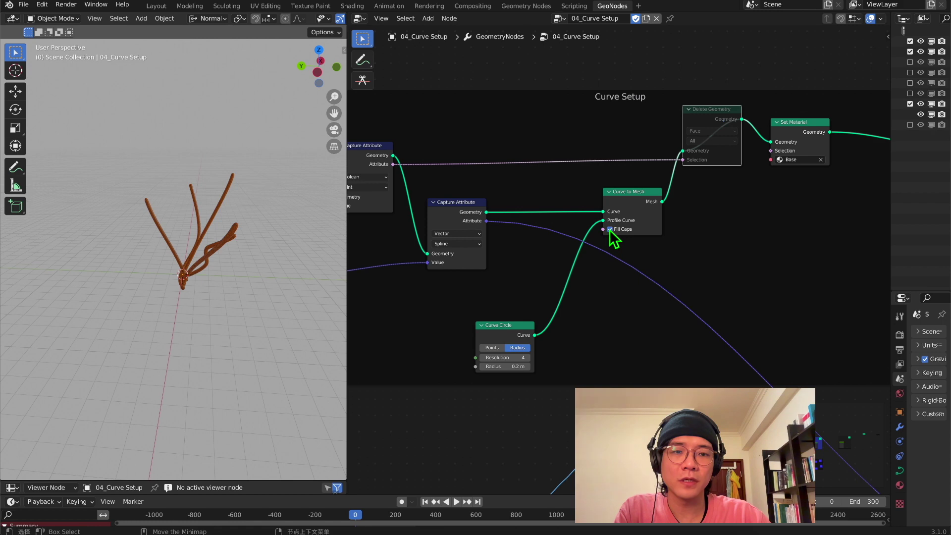
left_click(609, 229)
middle_click_drag(238, 233, 208, 323)
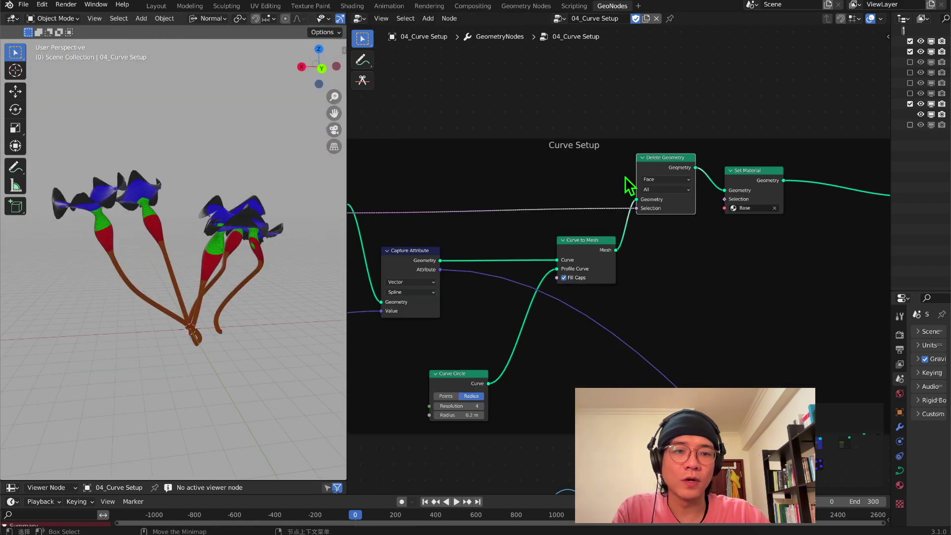
Move the Group Input and Endpoint Selection nodes slightly upward in the Curve Setup frame and select Endpoint Selection with its Capture Attribute node.
middle_click_drag(652, 191, 839, 206)
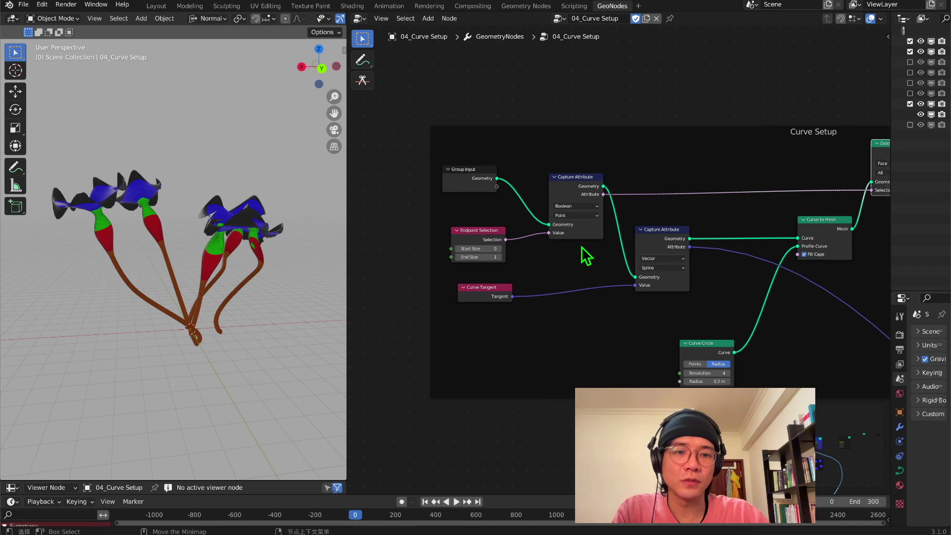
left_click_drag(482, 233, 602, 268)
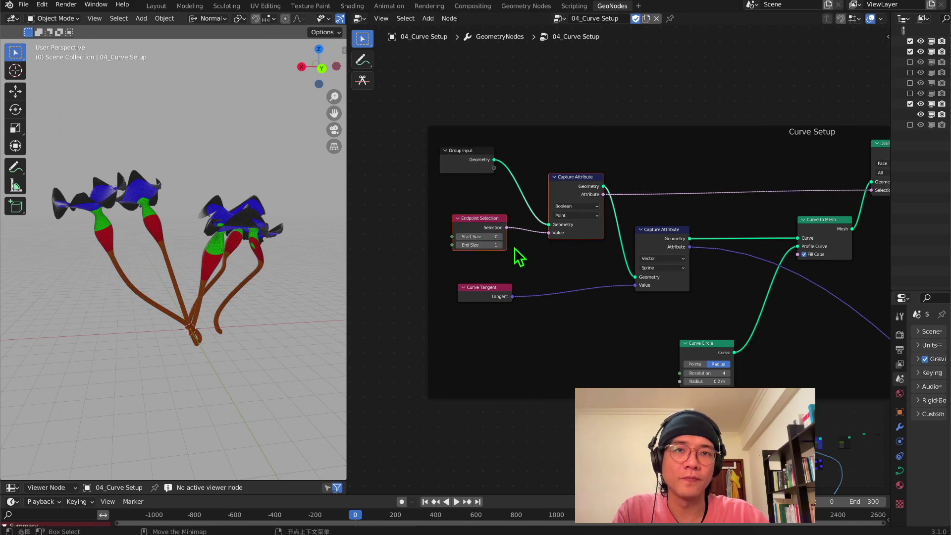
left_click_drag(482, 190, 562, 251)
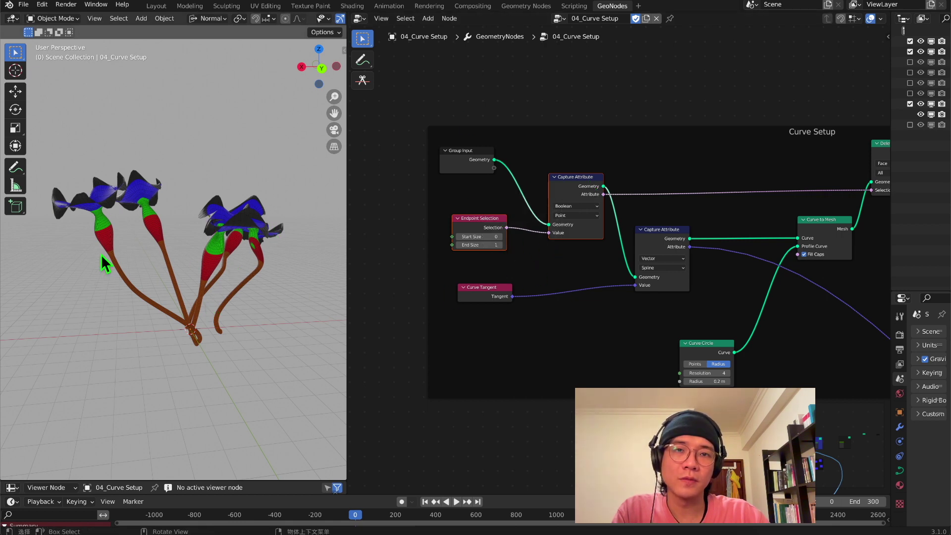
Set the Endpoint Selection node's Start Size to 1 and End Size to 0, and view the flowers from another angle.
left_click(486, 237)
type("1")
key("Return")
left_click(486, 244)
type("0")
key("Return")
middle_click_drag(250, 240, 342, 267)
Restore the Endpoint Selection node to a Start Size of 0 and an End Size of 1.
left_click(478, 237)
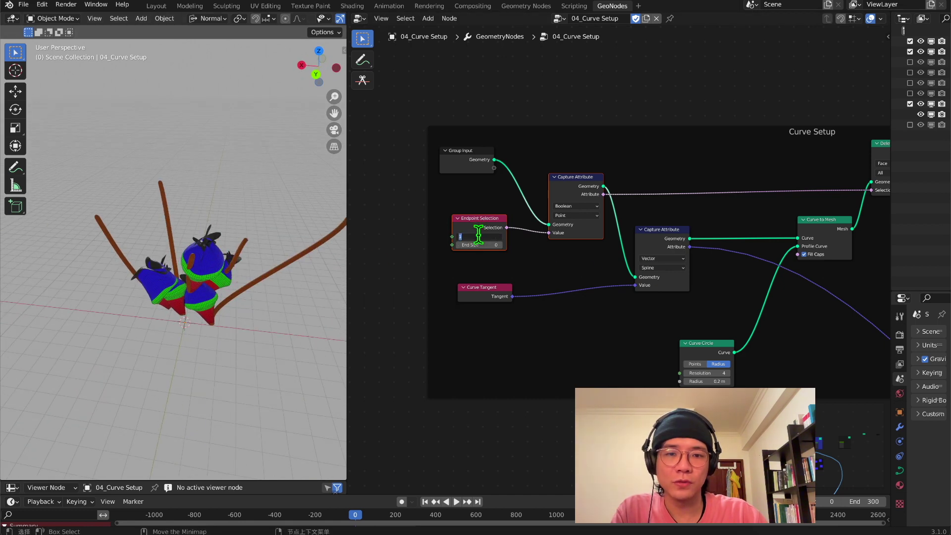
type("0")
key("Return")
left_click(479, 245)
type("1")
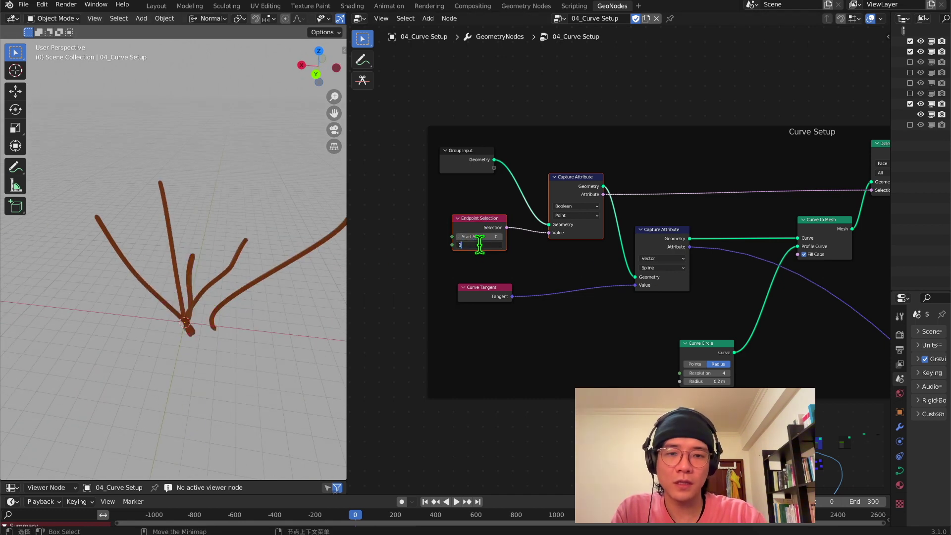
key("Return")
Nudge the Curve Tangent node toward its Capture Attribute node and trace the captured vector to the Base Vector input in Step 01.
middle_click_drag(675, 240, 601, 198)
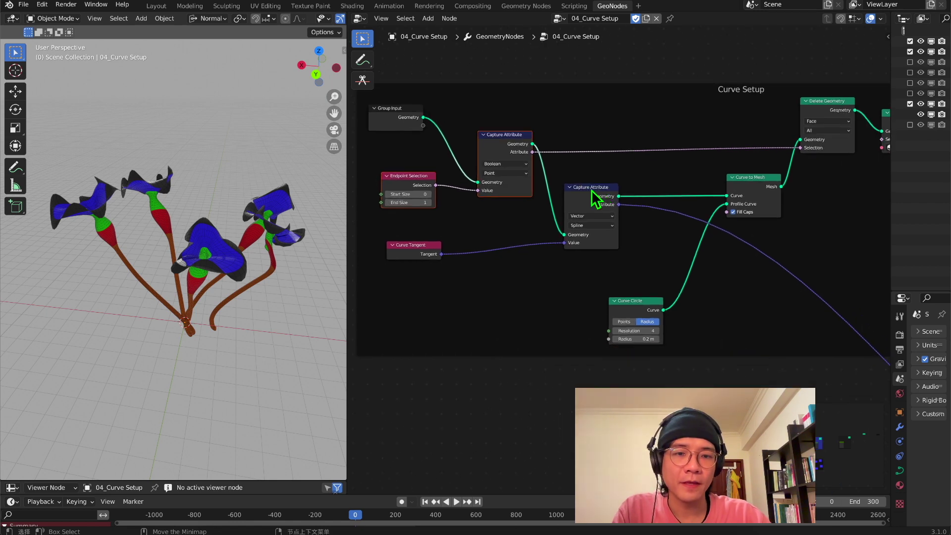
left_click_drag(419, 253, 428, 248)
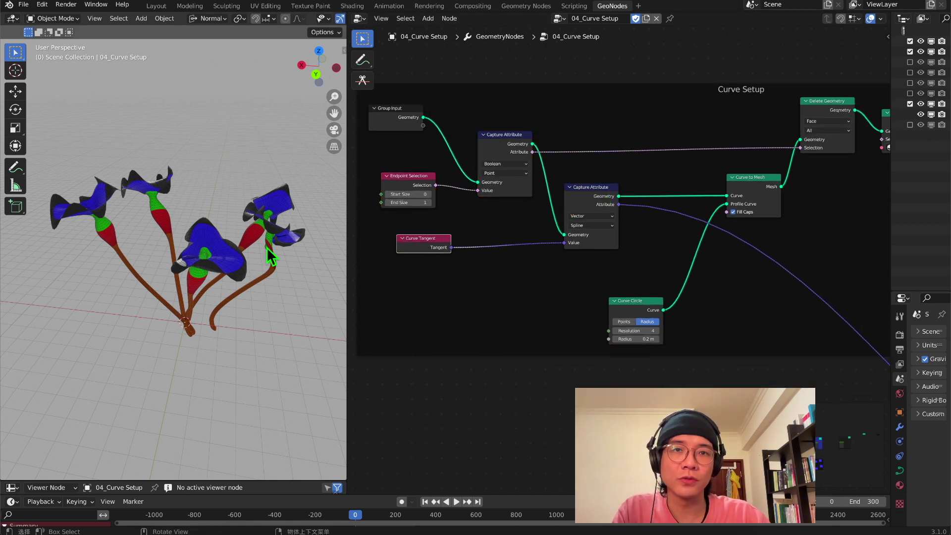
scroll(619, 260, "down", 2)
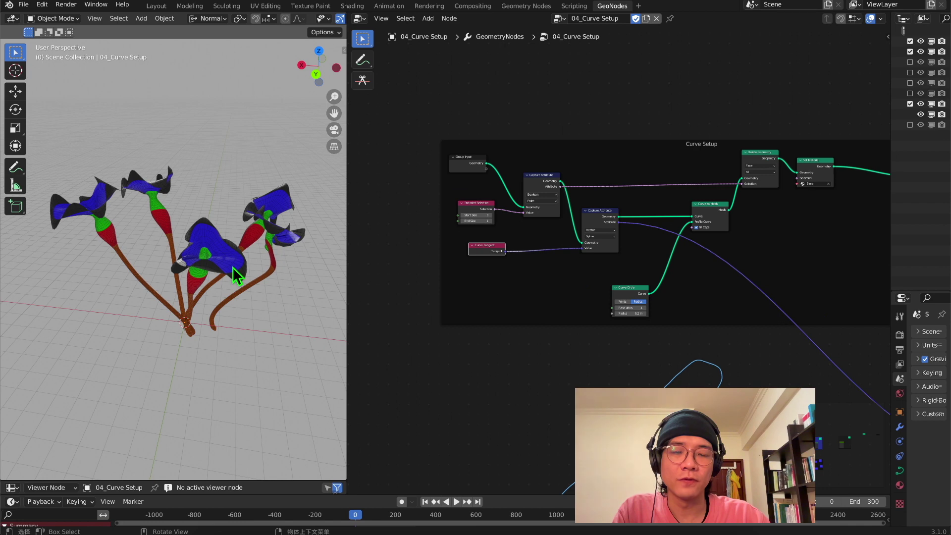
middle_click_drag(692, 287, 471, 208)
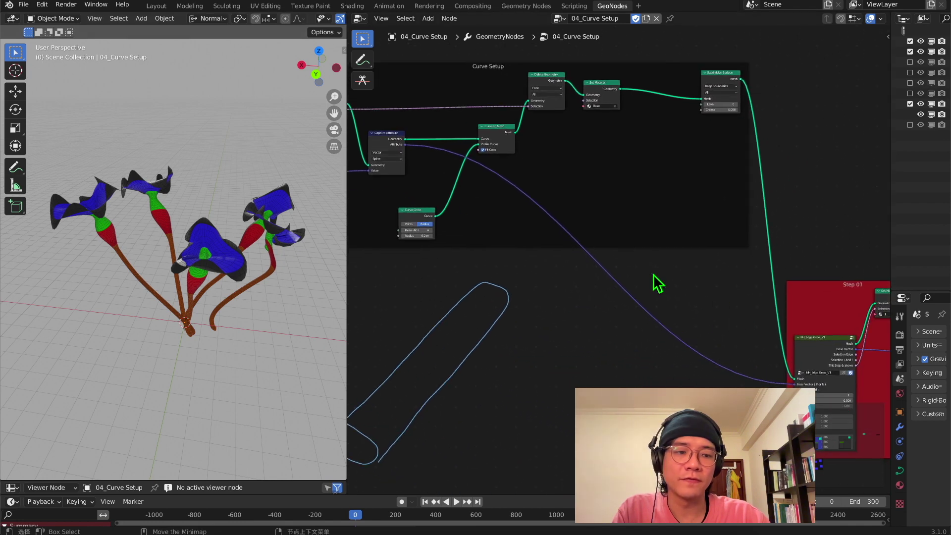
scroll(834, 406, "up", 2)
middle_click_drag(833, 406, 669, 269)
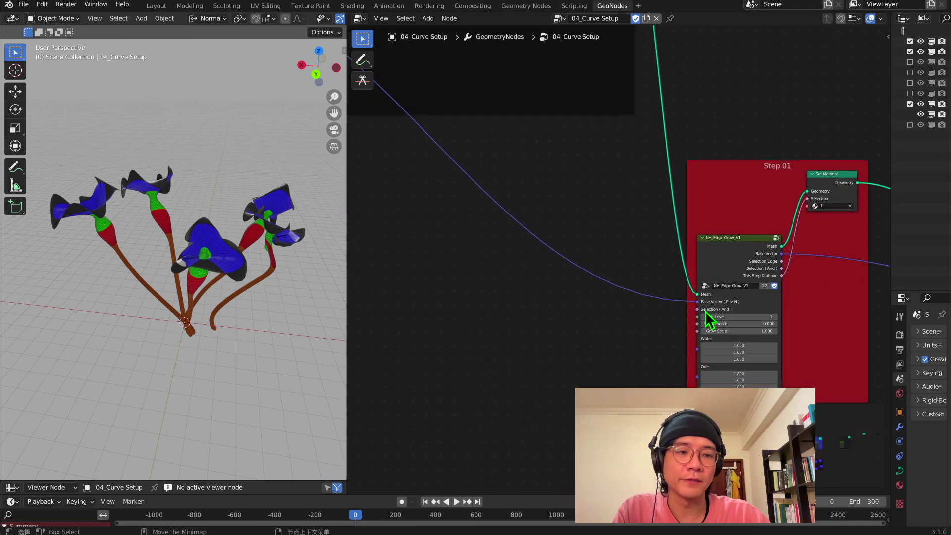
scroll(670, 280, "down", 2)
middle_click_drag(567, 201, 683, 345)
middle_click_drag(216, 277, 52, 260)
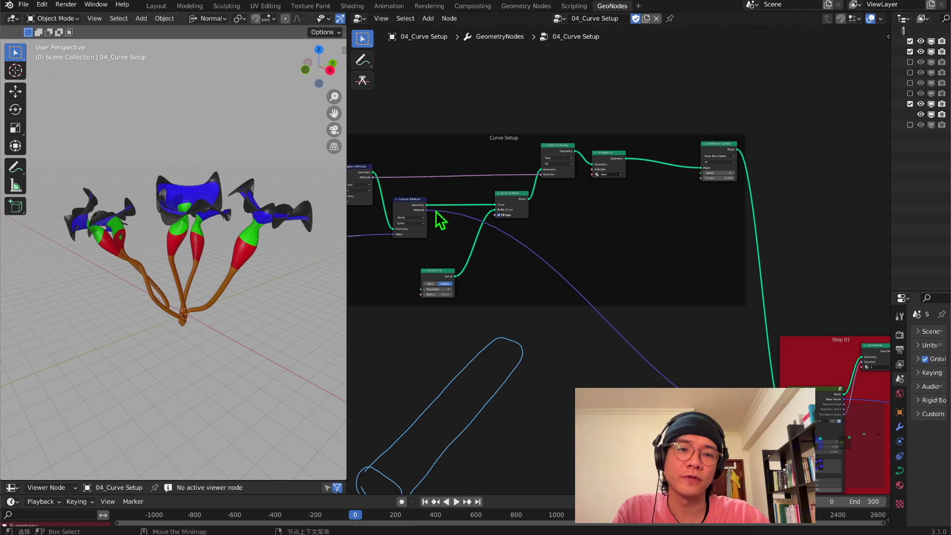
Widen the outliner and switch the shown collection from 04_Curve Setup to DEMO.
scroll(540, 223, "up", 5)
left_click_drag(890, 107, 794, 108)
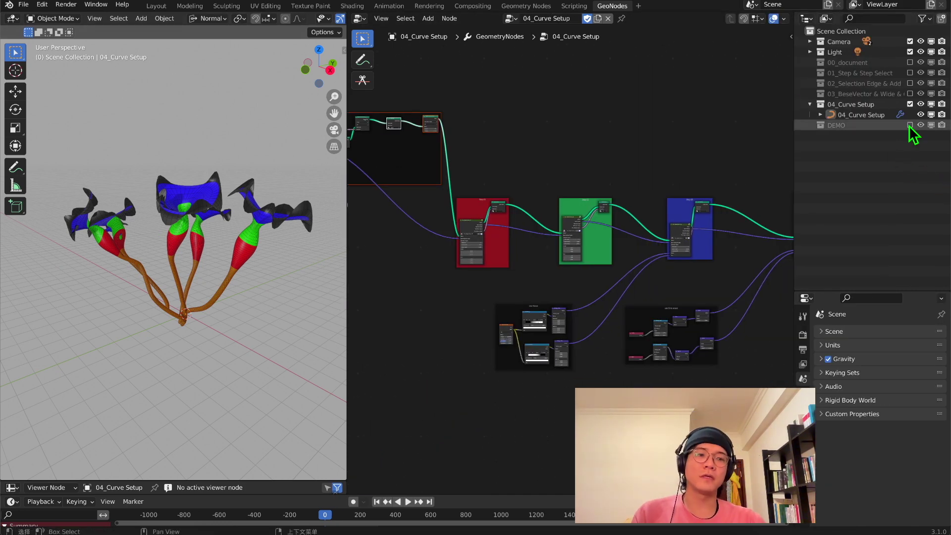
left_click(847, 126)
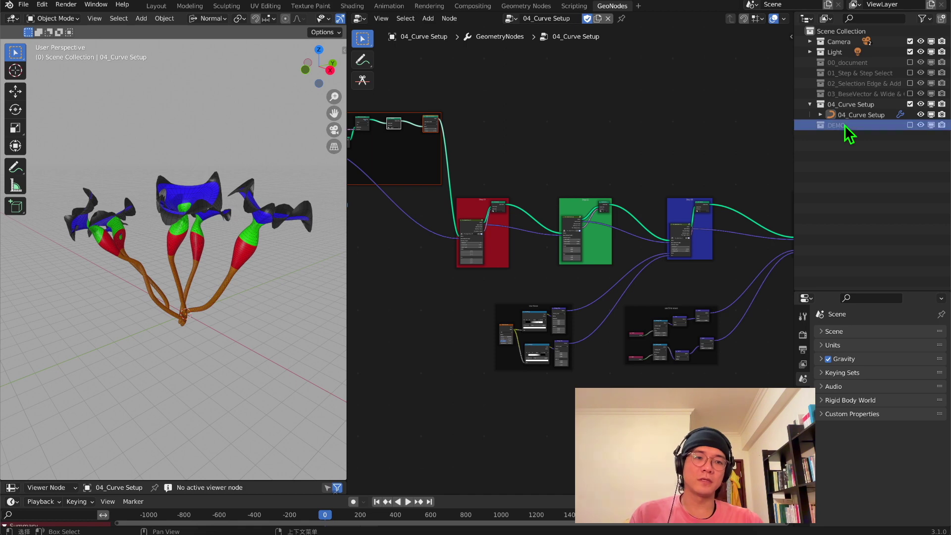
left_click(909, 104)
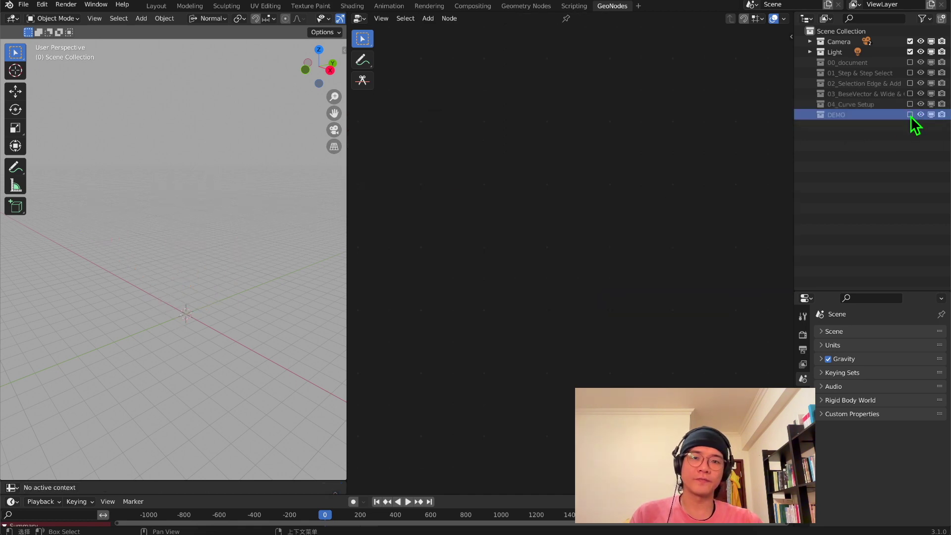
left_click(909, 114)
Enlarge the 3D viewport and display the DEMO ring mesh in solid shading.
middle_click_drag(280, 303, 329, 272)
left_click(213, 321)
left_click_drag(345, 259, 533, 263)
middle_click_drag(444, 212, 319, 209)
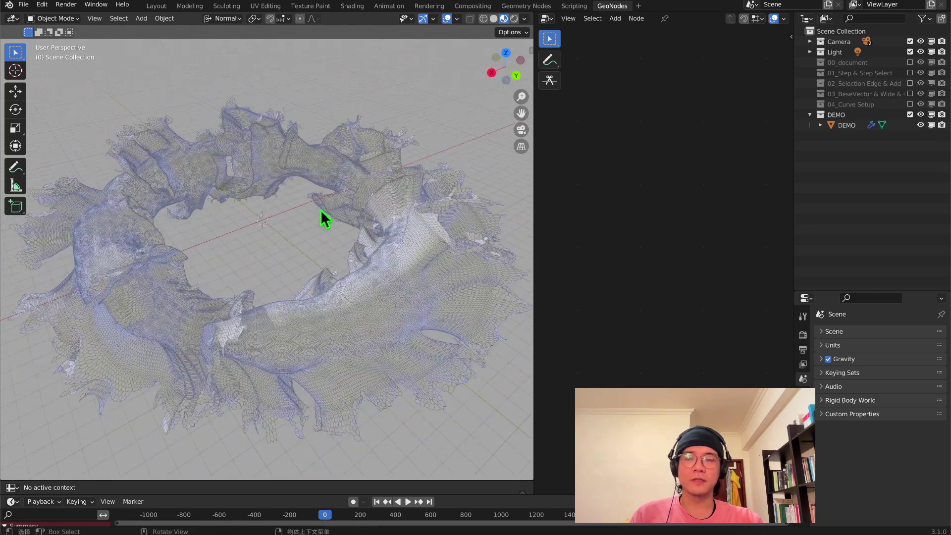
left_click(493, 18)
mouse_move(253, 226)
middle_mouse_down()
mouse_move(153, 272)
mouse_move(163, 255)
mouse_move(243, 217)
mouse_move(288, 220)
mouse_move(307, 259)
mouse_move(270, 298)
mouse_move(202, 250)
middle_mouse_up()
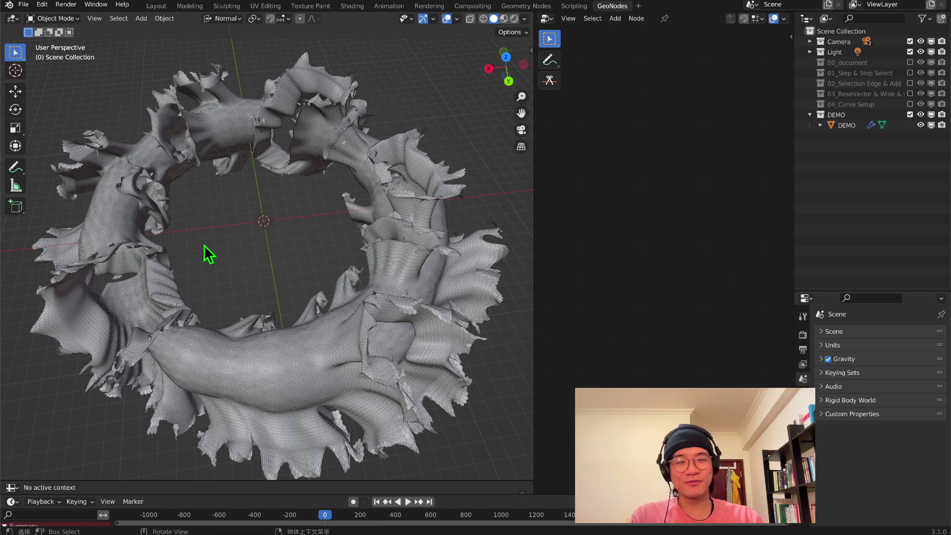
Narrow the 3D viewport slightly and inspect the ruffled DEMO ring up close from above and from the side.
mouse_move(295, 223)
middle_mouse_down()
mouse_move(340, 212)
mouse_move(389, 171)
mouse_move(479, 248)
mouse_move(462, 268)
mouse_move(369, 229)
mouse_move(293, 222)
middle_mouse_up()
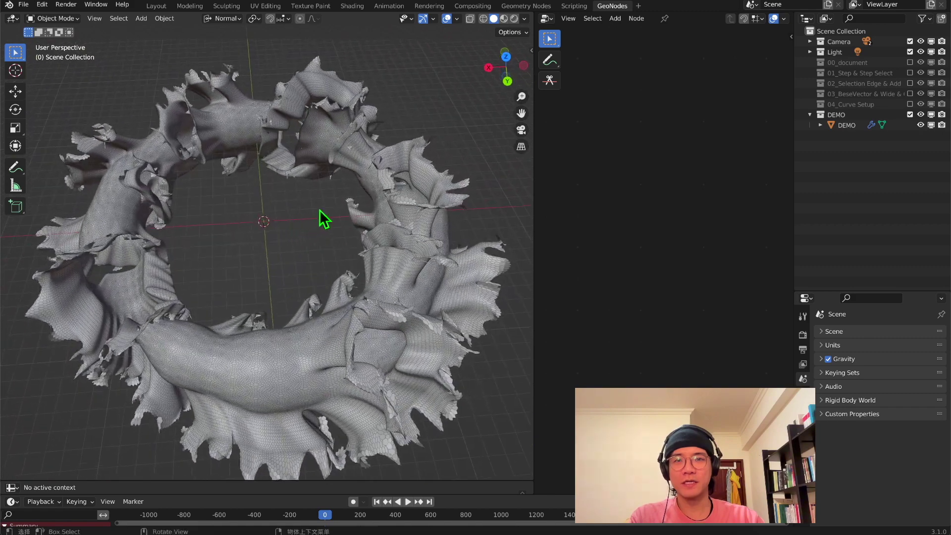
left_click_drag(533, 194, 450, 197)
middle_click_drag(277, 258, 251, 280)
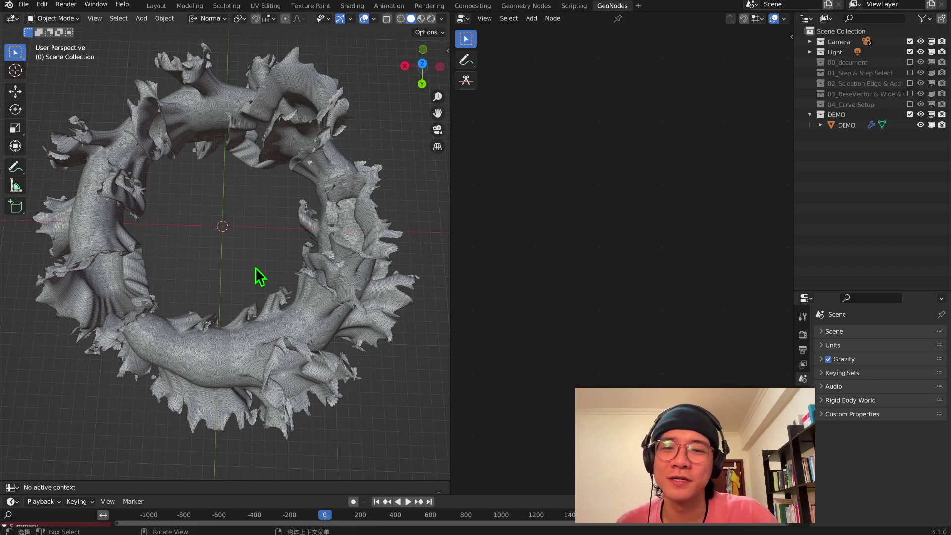
scroll(255, 268, "up", 4)
middle_click_drag(255, 269, 287, 216)
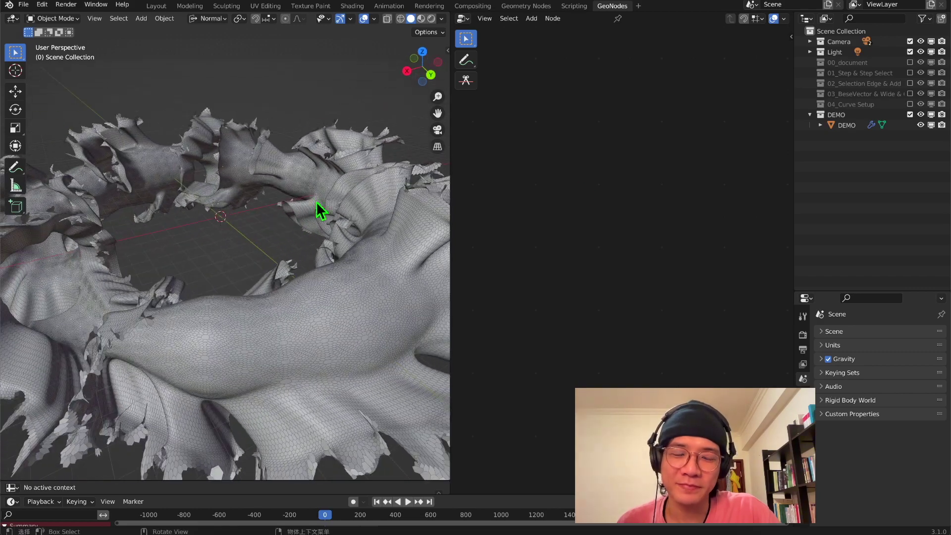
Select the DEMO object to show its node tree, deselect it, and examine the nodes leading into the red and green step frames.
left_click(842, 125)
scroll(599, 292, "down", 3)
middle_click_drag(589, 292, 473, 269)
middle_click_drag(327, 203, 316, 239)
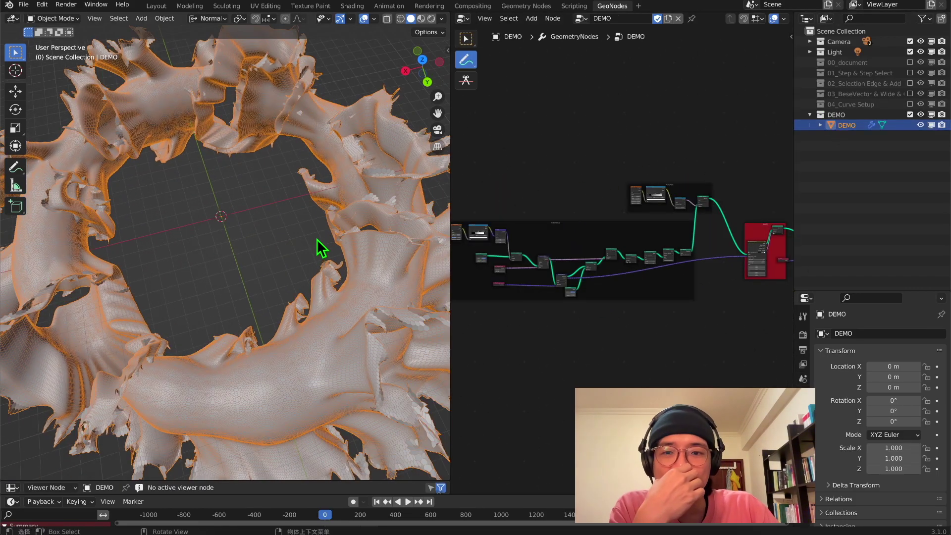
left_click(280, 210)
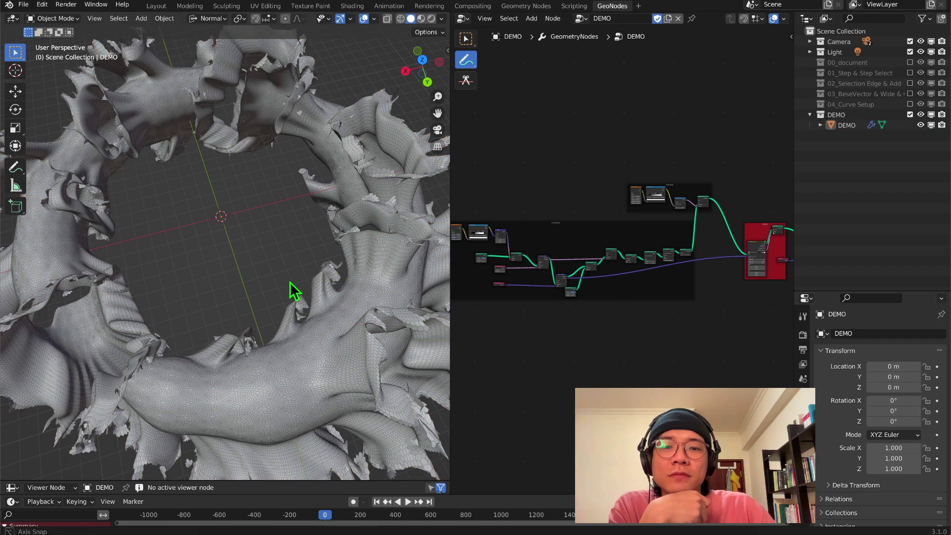
middle_click_drag(290, 281, 342, 253)
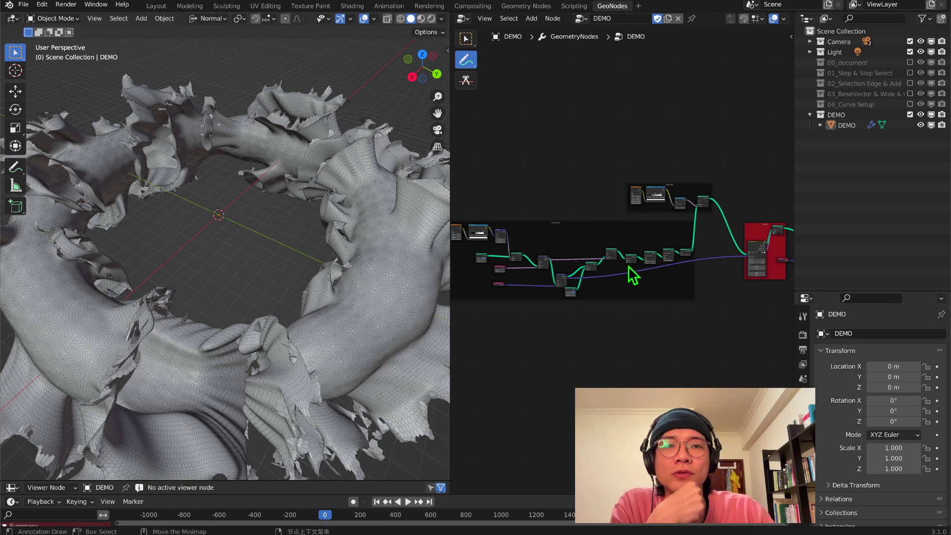
scroll(510, 265, "up", 1)
scroll(510, 265, "up", 2)
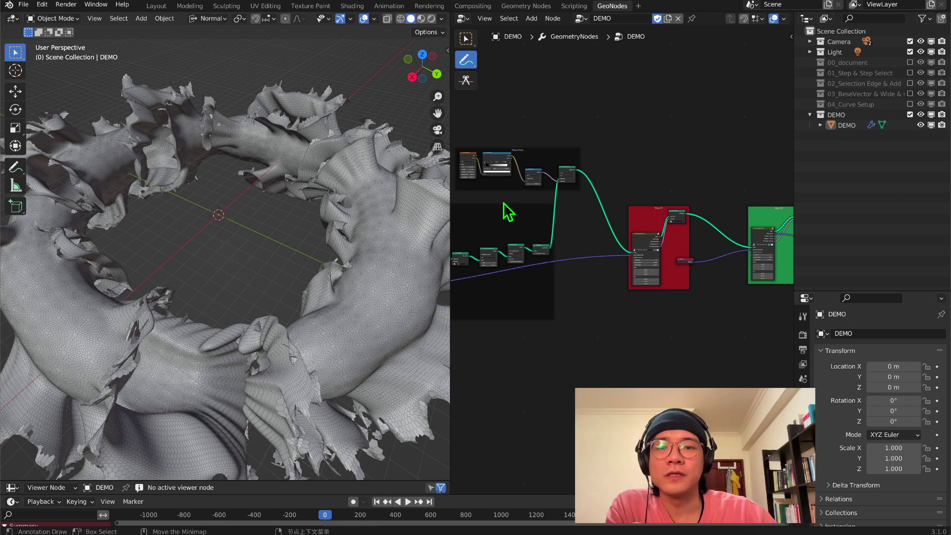
scroll(676, 245, "down", 1)
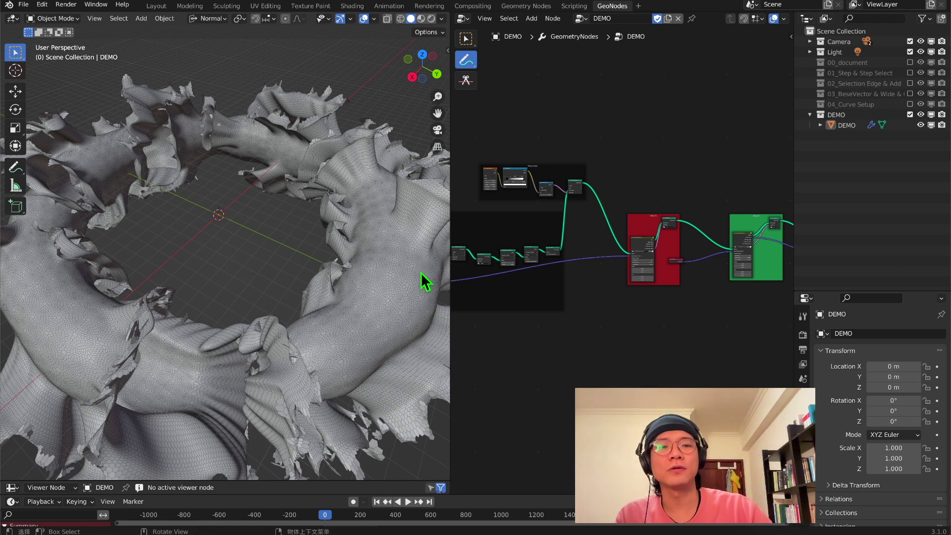
middle_click_drag(573, 276, 705, 267)
scroll(560, 227, "up", 3)
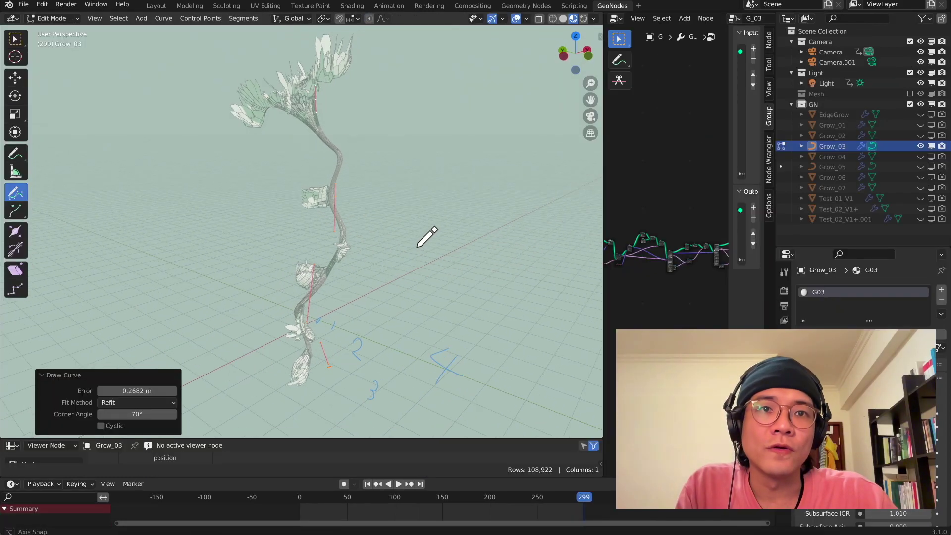
Inspect the branching Grow_03 plants and their ruffled flower heads along the drawn curves from several angles and distances.
mouse_move(426, 236)
middle_mouse_down()
mouse_move(371, 251)
mouse_move(393, 229)
mouse_move(447, 223)
mouse_move(432, 285)
mouse_move(376, 263)
mouse_move(459, 183)
mouse_move(408, 300)
mouse_move(381, 318)
mouse_move(393, 250)
middle_mouse_up()
middle_click_drag(428, 170, 349, 181)
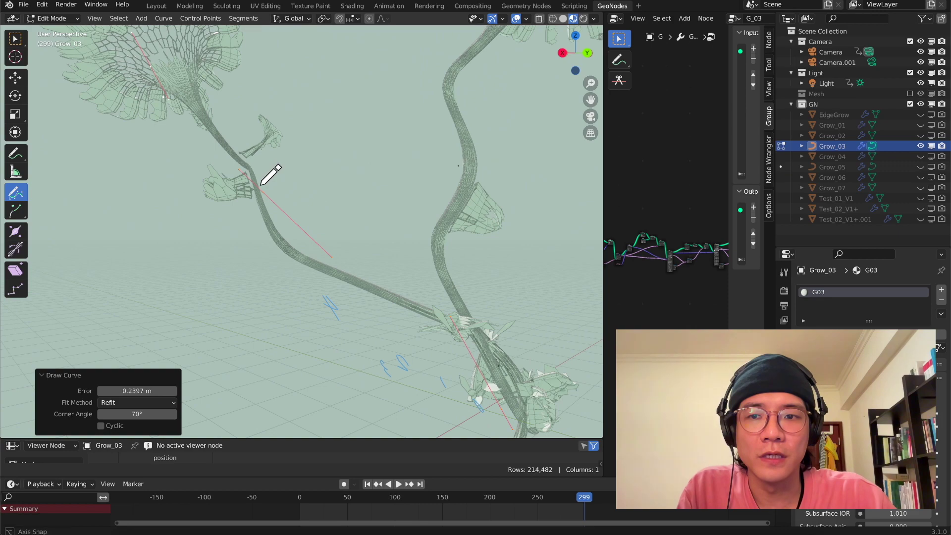
middle_click_drag(262, 184, 402, 193)
middle_click_drag(345, 184, 379, 273)
scroll(379, 274, "up", 3)
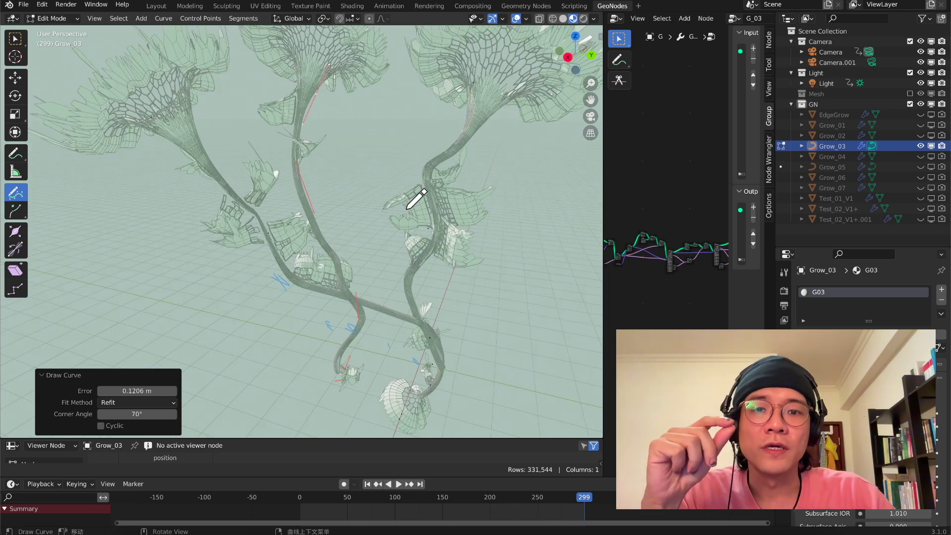
scroll(406, 208, "down", 1)
middle_click_drag(406, 210, 435, 196)
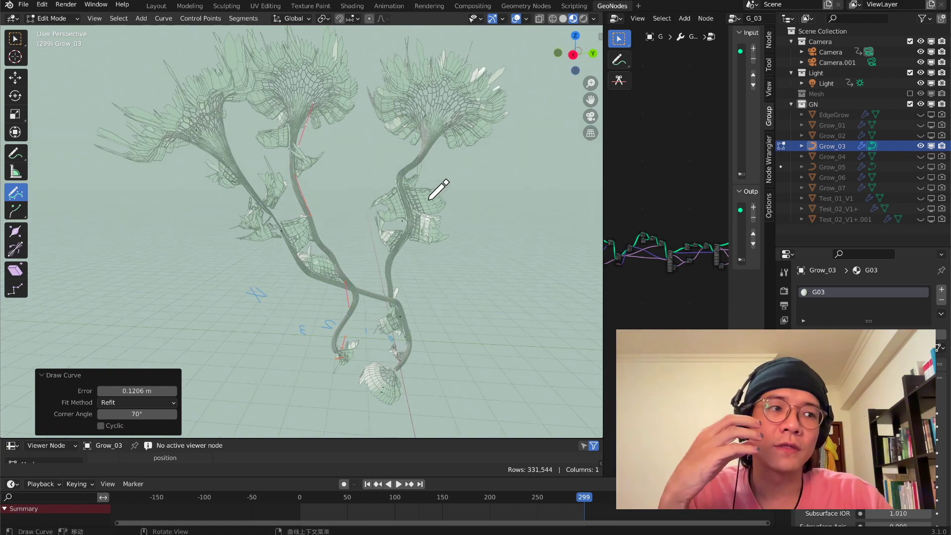
middle_click_drag(445, 181, 452, 177)
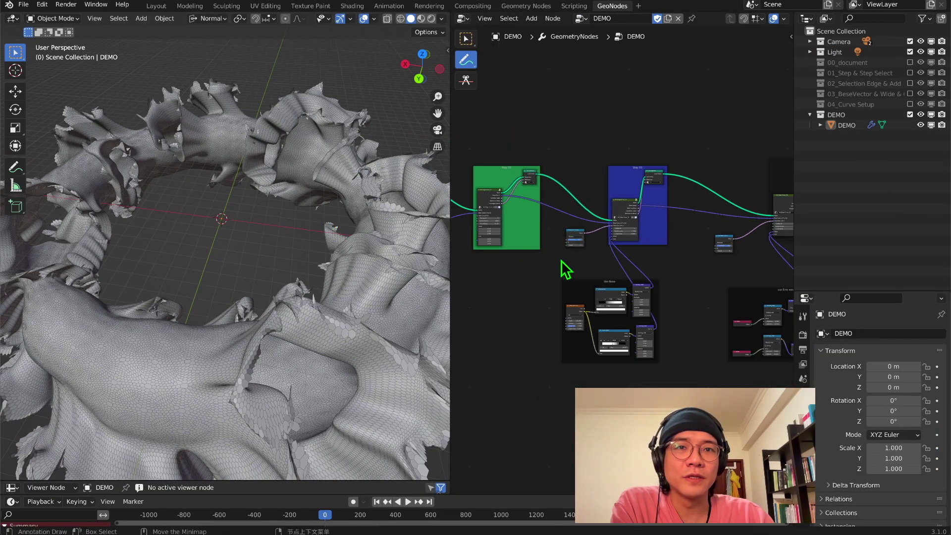
Undo the stray annotation stroke over the Curve Setup frame and return the node editor to its selection tool.
middle_click_drag(557, 262, 703, 289)
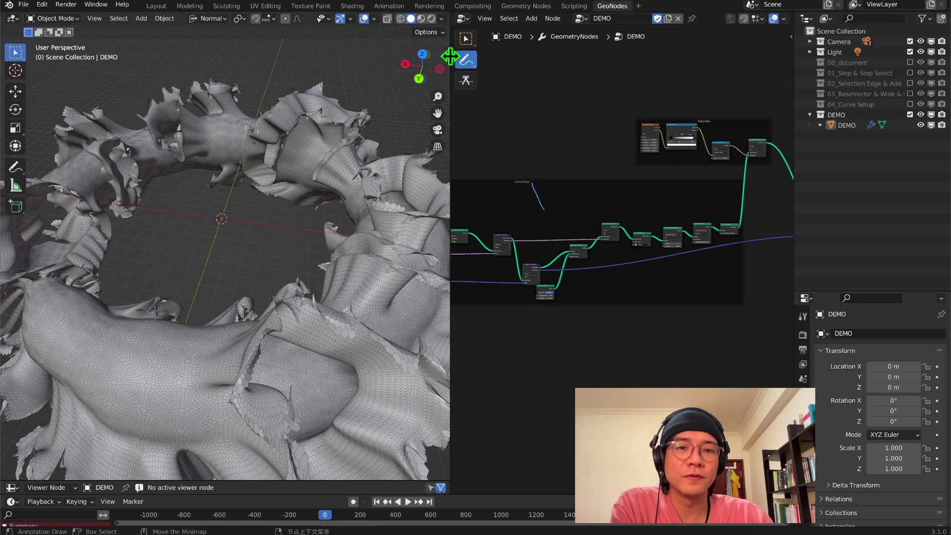
key("ctrl+z")
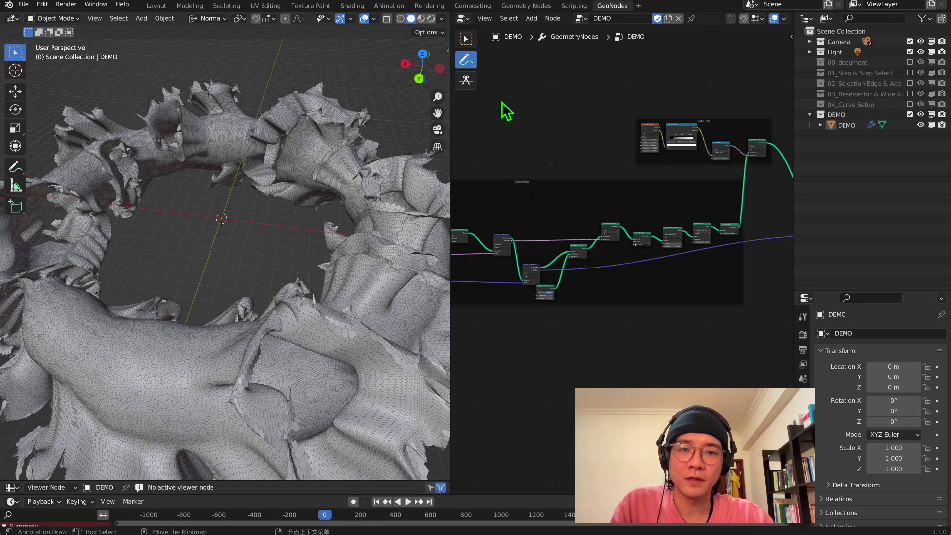
middle_click_drag(680, 302, 656, 304)
scroll(637, 354, "up", 3)
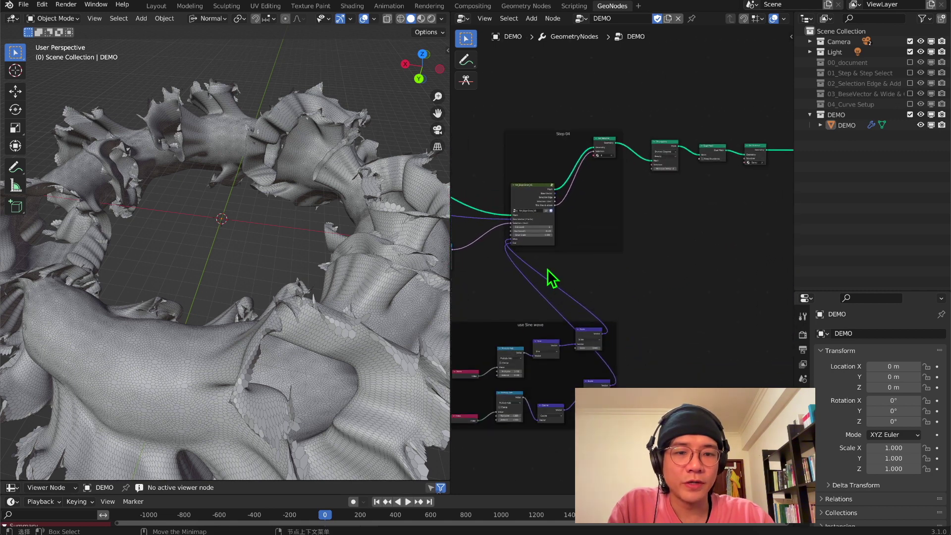
Mute the NH_Edge Grow group nodes in the Step 04 frame and the blue step frame.
middle_click_drag(550, 279, 690, 297)
left_click(669, 209)
key("m")
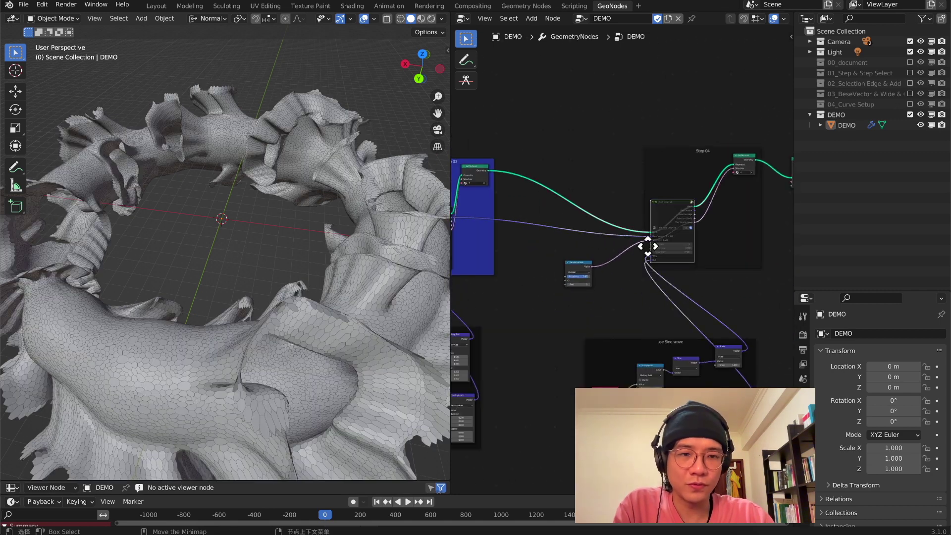
scroll(627, 262, "down", 4)
middle_click_drag(596, 256, 751, 267)
left_click(638, 250)
key("m")
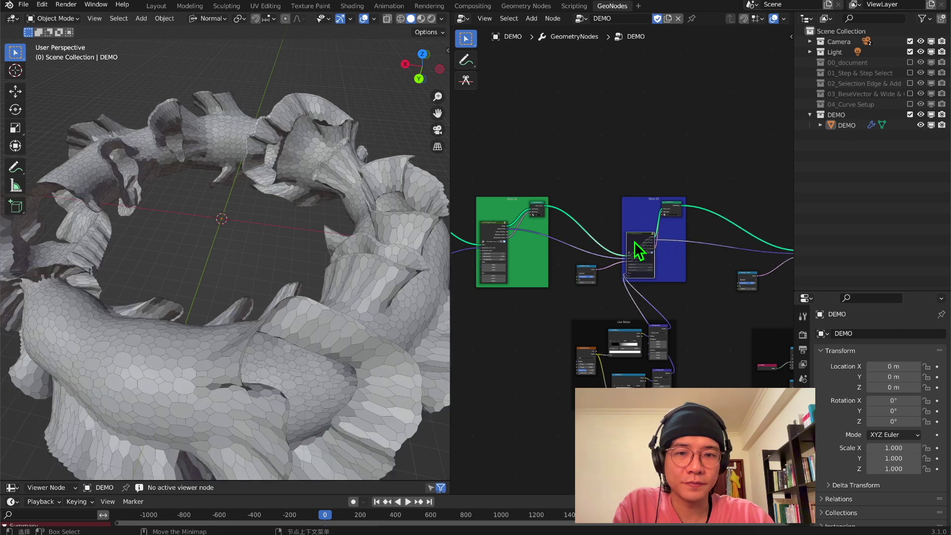
Mute the NH_Edge Grow group nodes in the green step frame and the red Step 01 frame.
middle_click_drag(668, 264, 776, 270)
left_click(591, 237)
key("m")
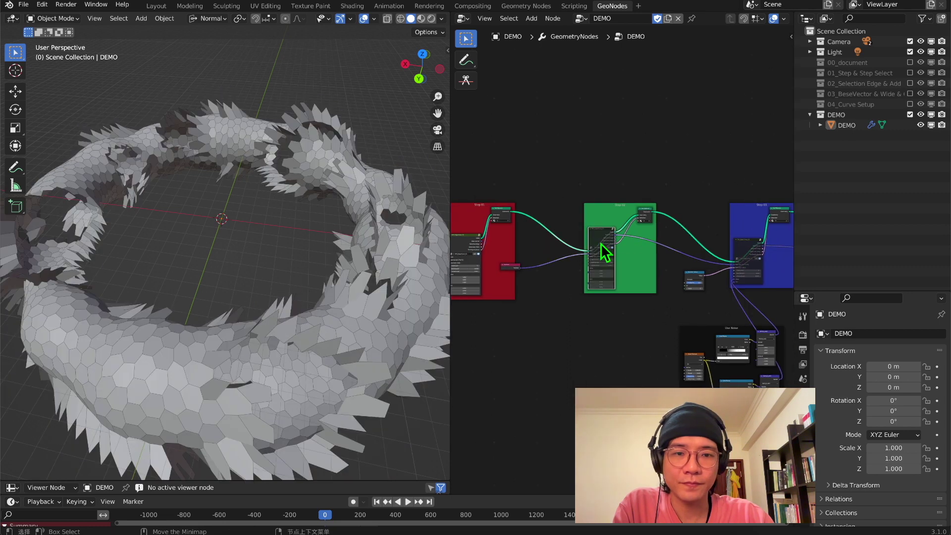
middle_click_drag(598, 242, 426, 278)
left_click(653, 276)
key("m")
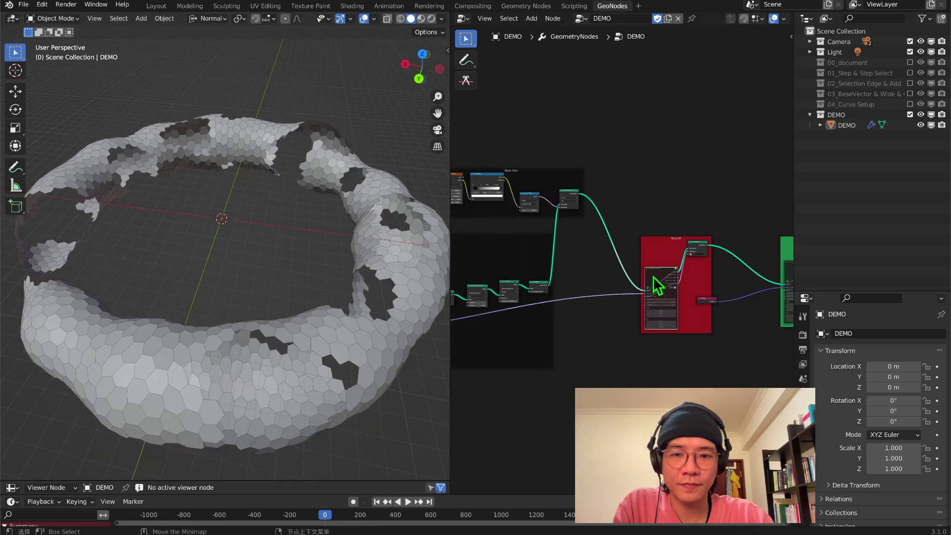
Mute all the nodes inside the Make Hole frame so the ring is shown without holes.
middle_click_drag(332, 275, 317, 346)
middle_click_drag(563, 294, 690, 287)
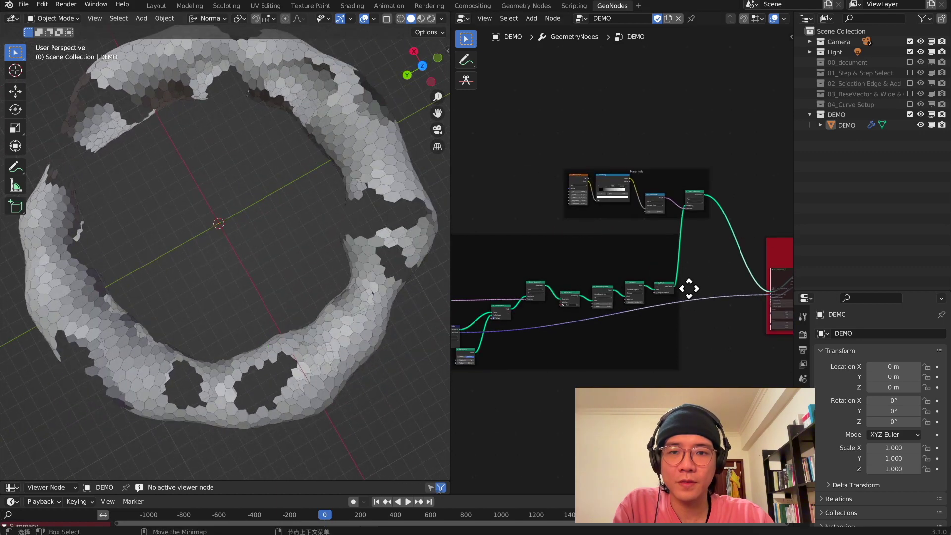
left_click_drag(554, 166, 762, 250)
key("m")
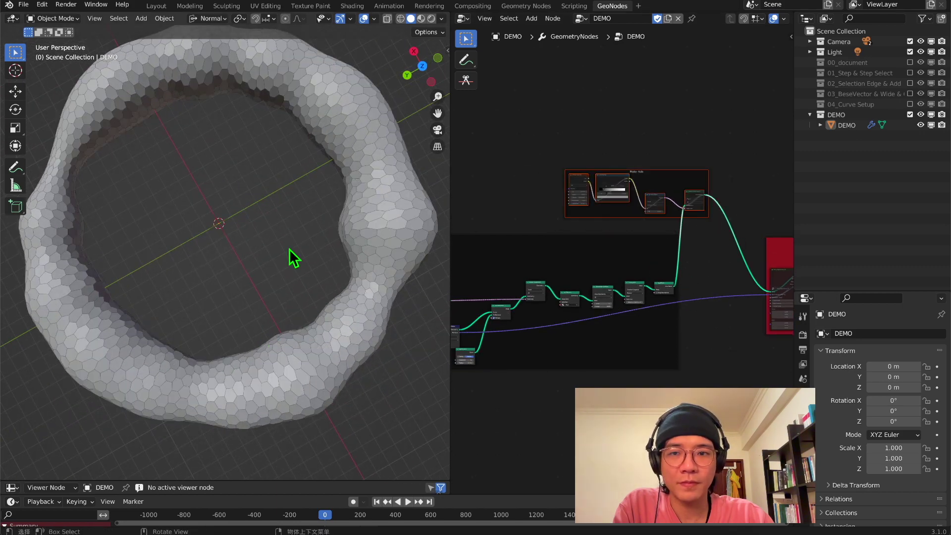
Mute the noise texture, color ramp and adjoining node in the Curve Setup frame to leave a uniform torus.
middle_click_drag(441, 254, 361, 229)
middle_click_drag(619, 277, 519, 166)
left_click_drag(491, 148, 613, 210)
key("m")
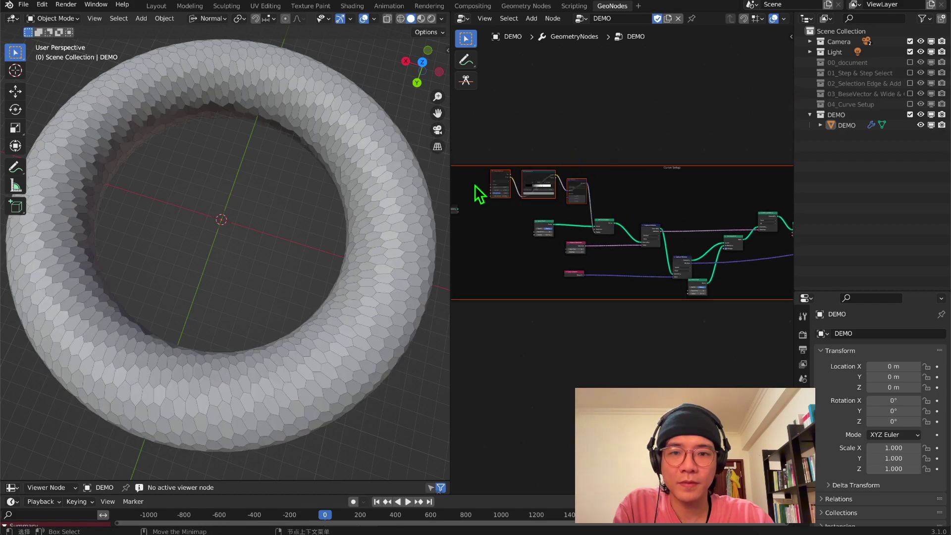
Examine the plain polygon-tiled torus from several angles together with the Curve Setup node chain that generates it.
middle_click_drag(209, 347, 263, 269)
left_click(316, 281)
middle_click_drag(316, 281, 245, 327)
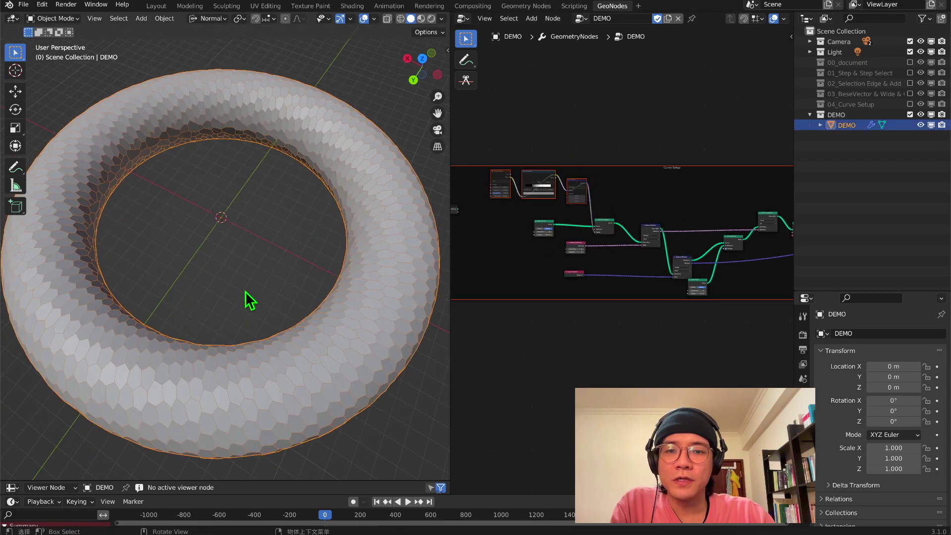
left_click(266, 257)
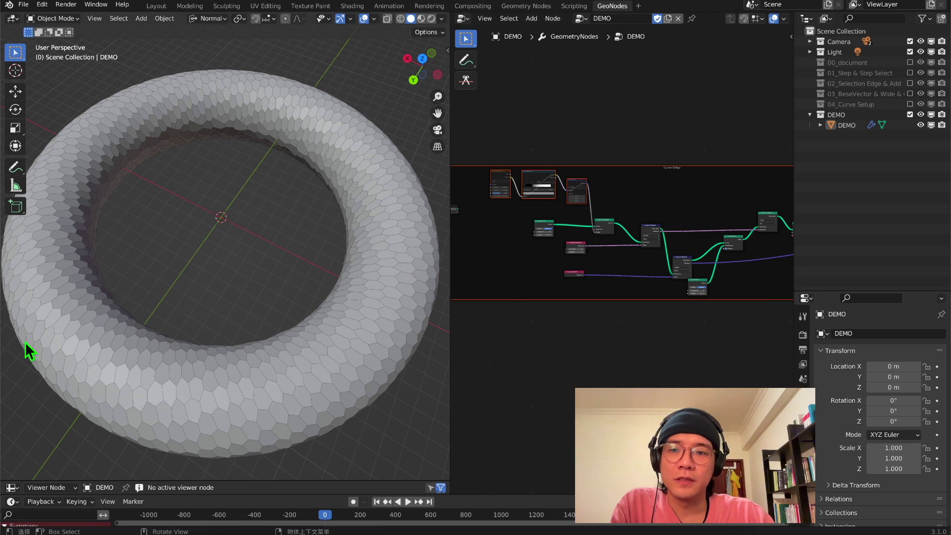
middle_click_drag(3, 298, 53, 294)
scroll(527, 274, "up", 6)
middle_click_drag(583, 311, 499, 324)
middle_click_drag(621, 387, 533, 388)
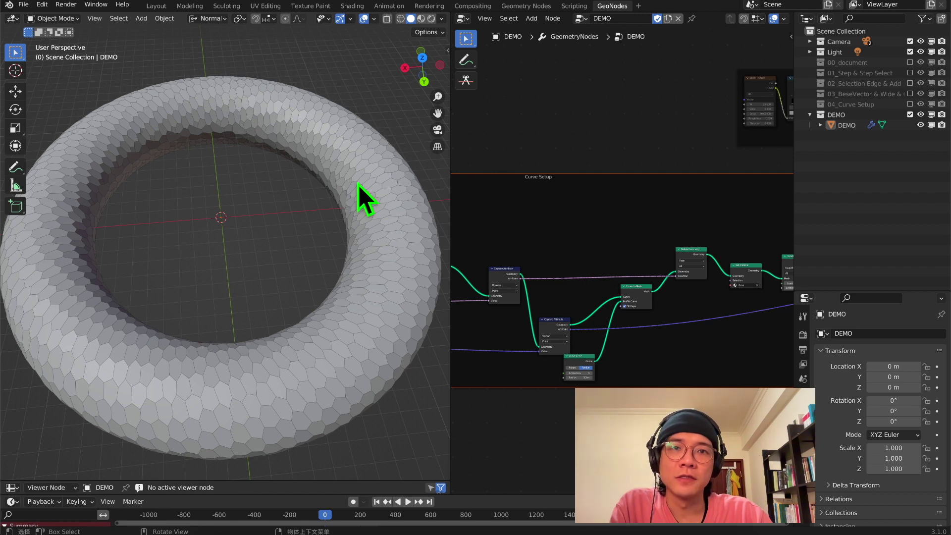
middle_click_drag(416, 298, 414, 284)
middle_click_drag(535, 283, 474, 282)
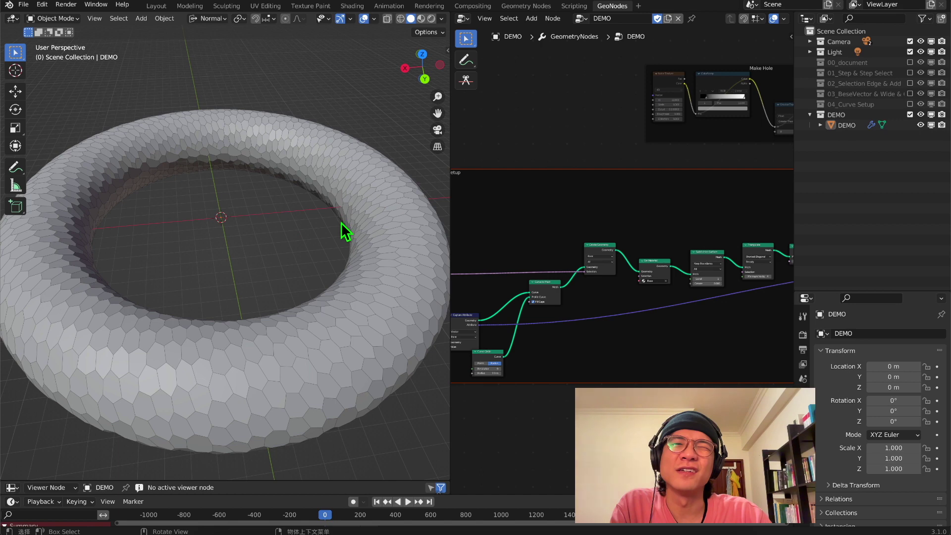
Unmute the Make Hole nodes and examine the Noise Texture, ColorRamp, Greater Than and Delete Geometry chain.
middle_click_drag(289, 230, 307, 245)
middle_click_drag(652, 116, 650, 207)
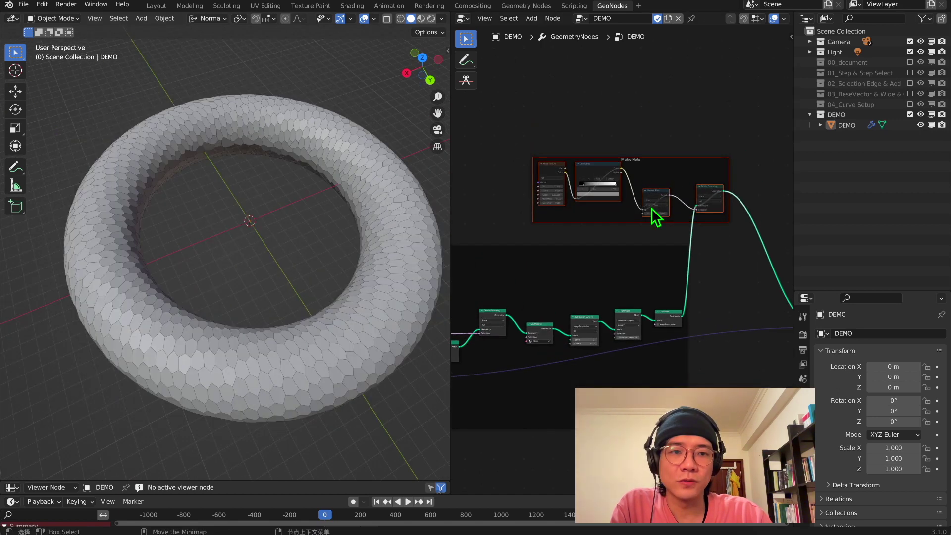
key("m")
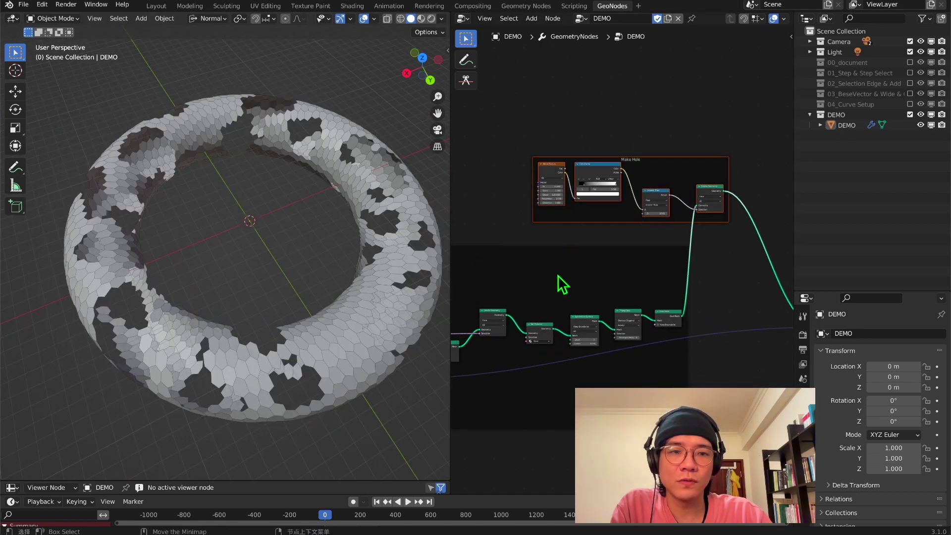
scroll(583, 263, "up", 4)
middle_click_drag(678, 325, 629, 307)
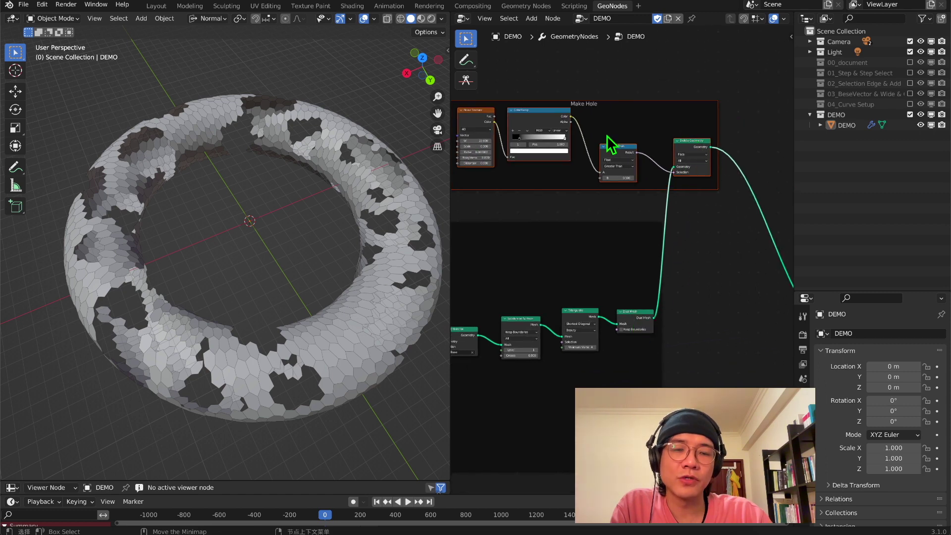
scroll(477, 142, "up", 2)
middle_click_drag(477, 142, 562, 194)
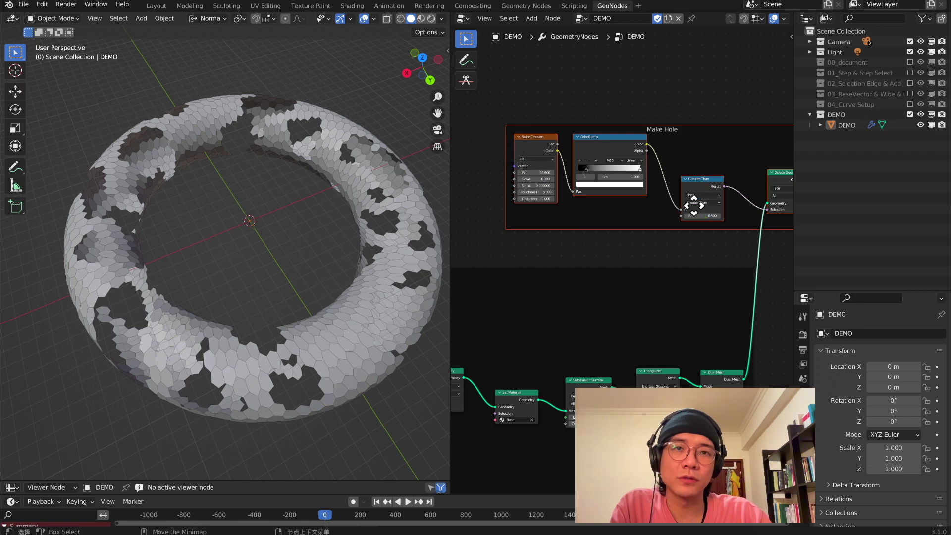
middle_click_drag(698, 217, 637, 202)
left_click_drag(657, 187, 658, 182)
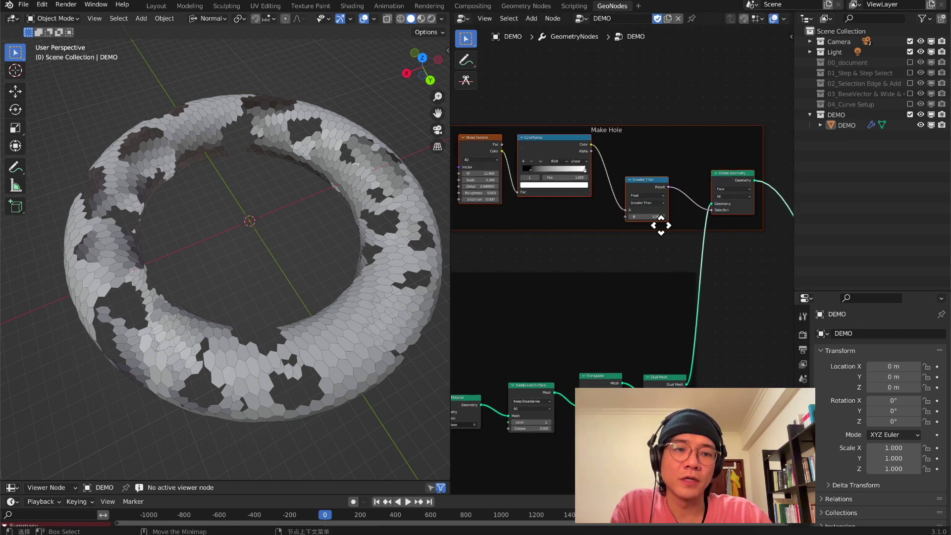
Shift the NH_Edge Grow_V1 node slightly within the Step 01 frame and unmute it.
middle_click_drag(390, 235, 238, 267)
scroll(510, 320, "down", 7)
middle_click_drag(731, 346, 600, 293)
scroll(611, 295, "up", 2)
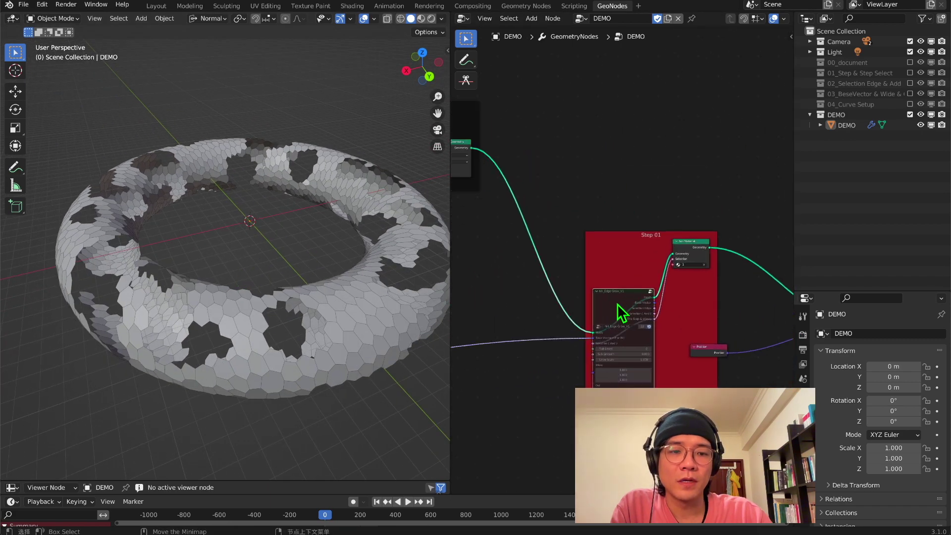
left_click_drag(618, 328, 614, 314)
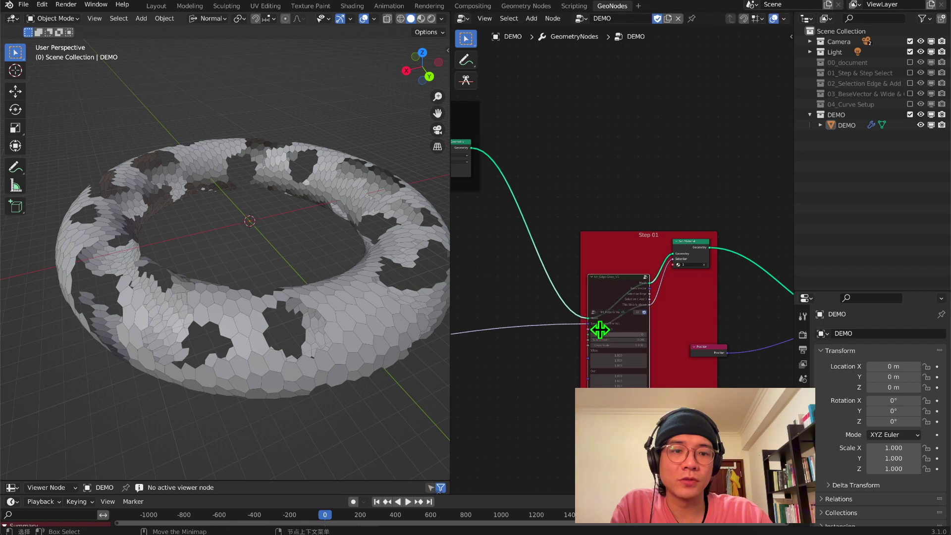
key("m")
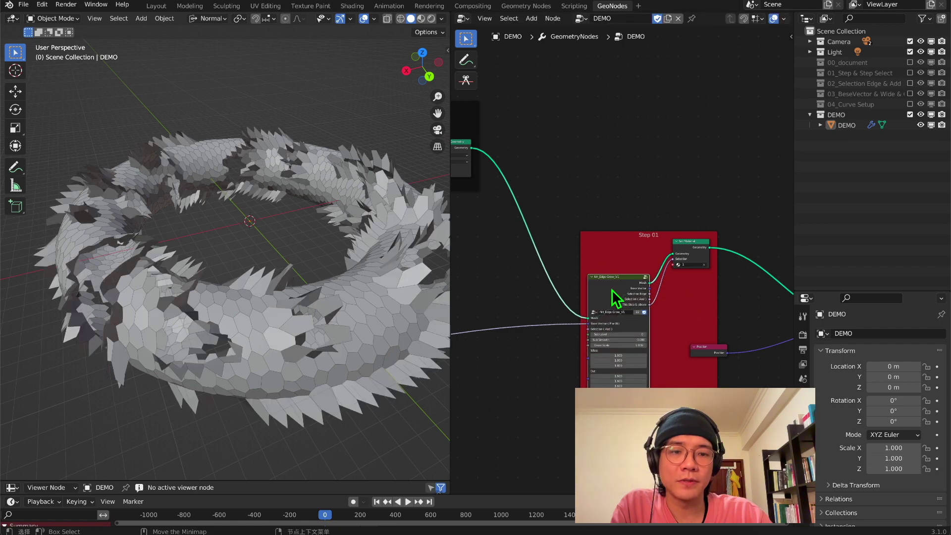
Mute the finishing nodes between the Step 04 frame and the group output.
middle_click_drag(380, 269, 276, 254)
scroll(642, 325, "down", 8)
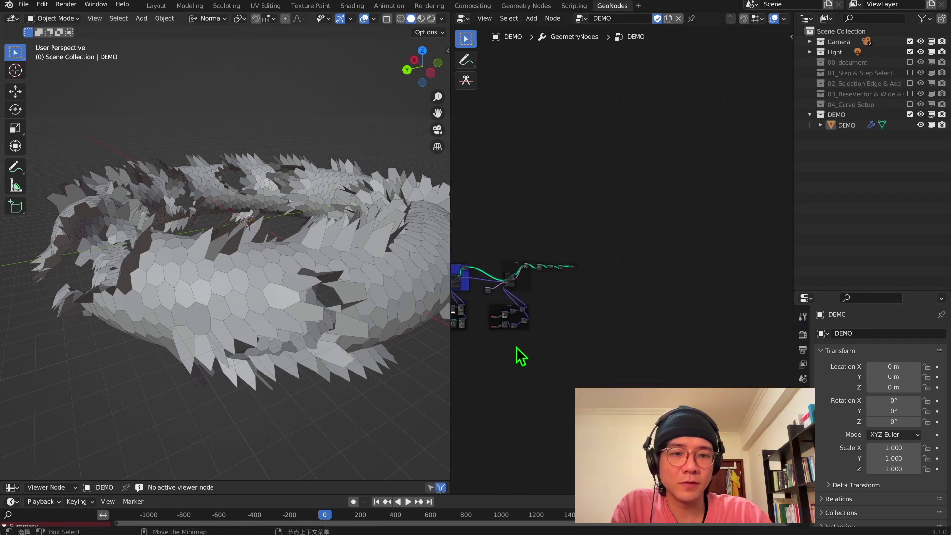
scroll(679, 354, "up", 6)
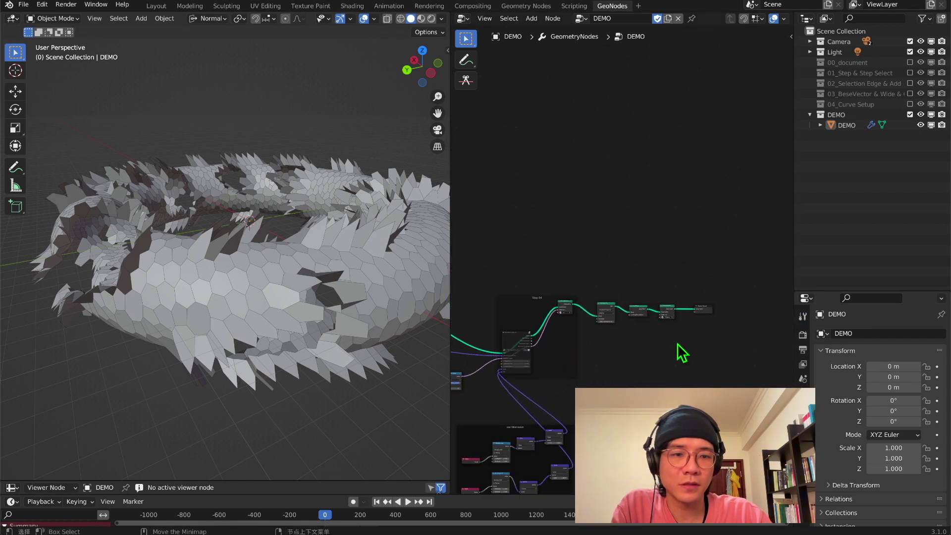
left_click_drag(569, 297, 675, 393)
key("m")
Inspect the fans grown along the ring's edges and the settings of the NH_Edge Grow_V1 node in Step 01.
middle_click_drag(301, 284, 359, 342)
scroll(593, 351, "down", 8)
middle_click_drag(567, 364, 446, 366)
scroll(594, 356, "up", 15)
middle_click_drag(580, 375, 664, 191)
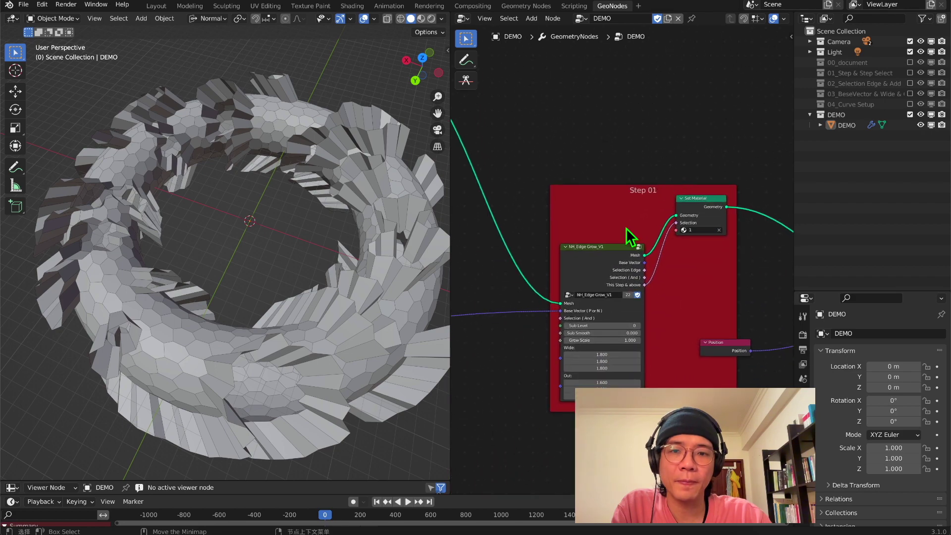
middle_click_drag(366, 297, 186, 342)
middle_click_drag(293, 176, 322, 170)
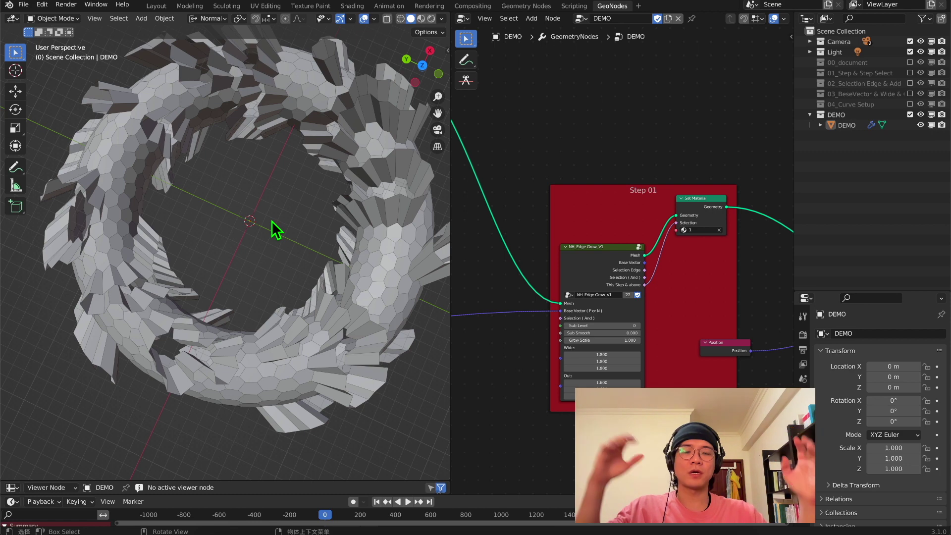
Duplicate the Position node and place the copy outside the Step 01 frame, on the input side of NH_Edge Grow_V1.
left_click(710, 350)
scroll(727, 363, "down", 3)
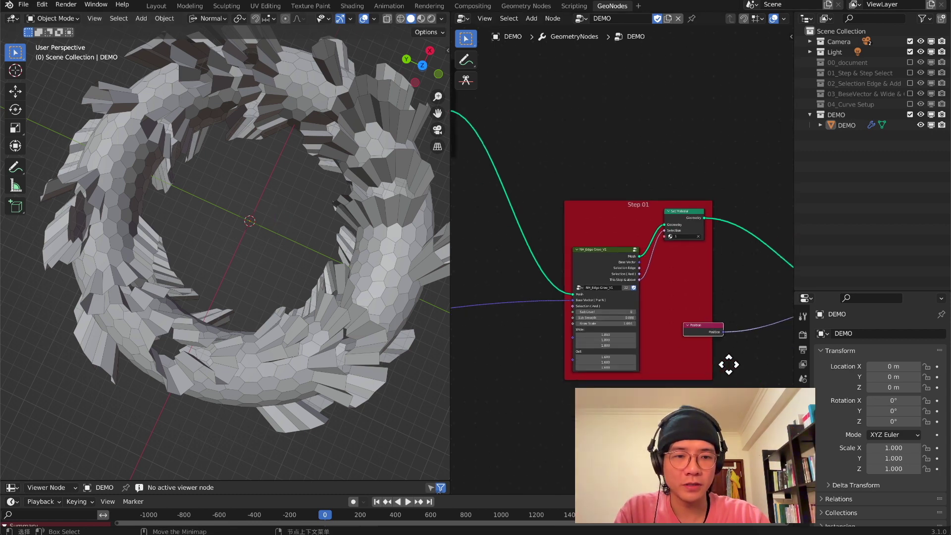
middle_click_drag(728, 364, 717, 340)
key("shift+d")
left_click(497, 341)
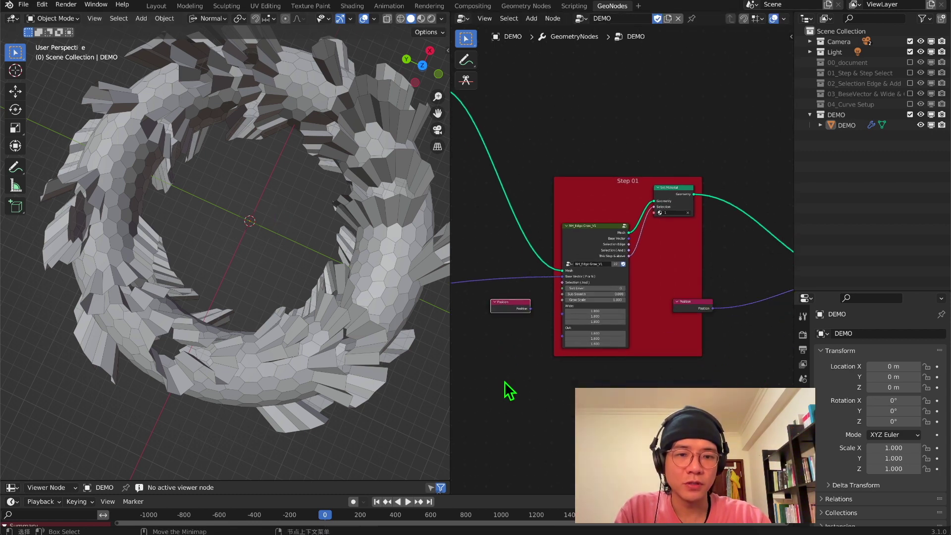
Connect the duplicated Position node to the Base Vector ( P or N ) input of NH_Edge Grow_V1 and view the mesh from the side.
scroll(508, 360, "up", 3)
left_click_drag(578, 330, 633, 275)
middle_click_drag(376, 273, 34, 169)
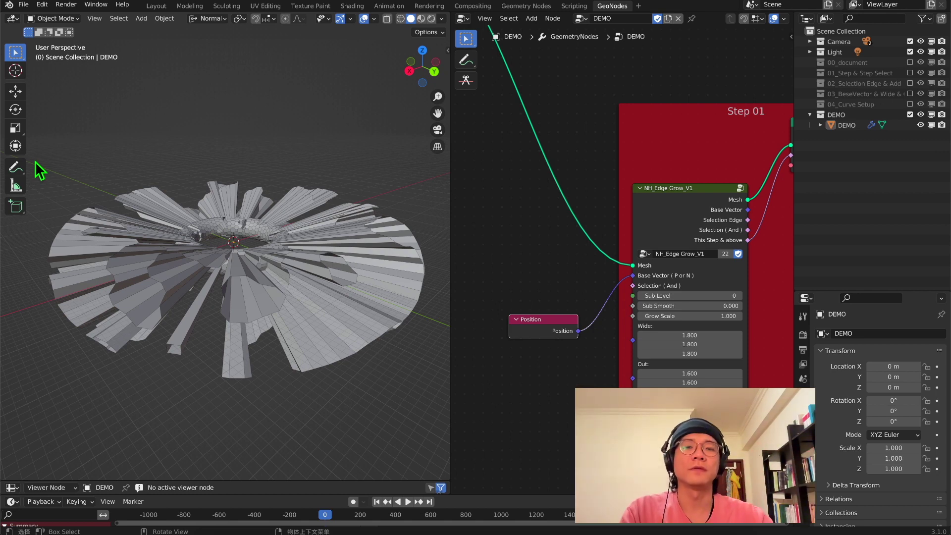
Undo the connection between the duplicated Position node and the Base Vector input.
scroll(616, 250, "down", 2)
middle_click_drag(541, 272, 579, 272)
scroll(578, 272, "down", 1)
key("ctrl+z")
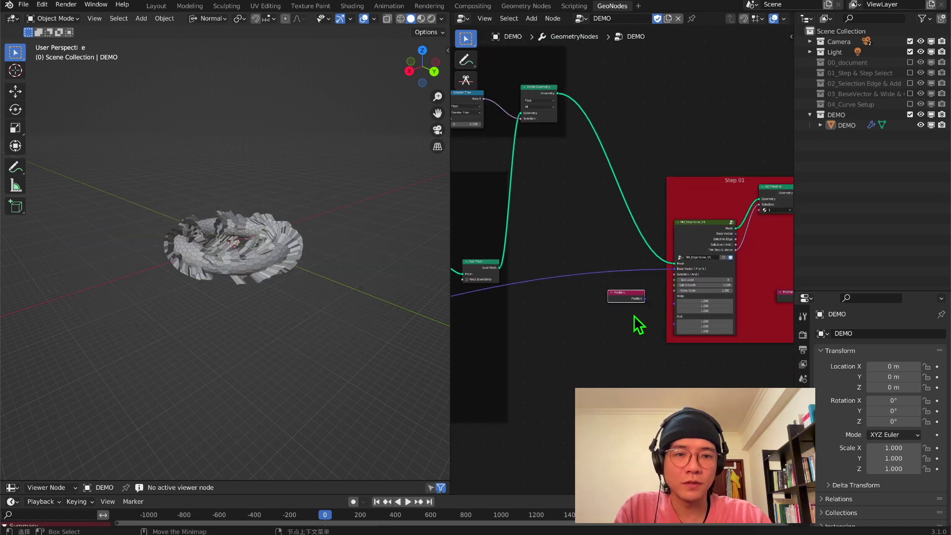
Move the unconnected Position node below the Step 01 frame's input side and view the ring from above.
left_click_drag(631, 297, 709, 386)
scroll(663, 304, "up", 3)
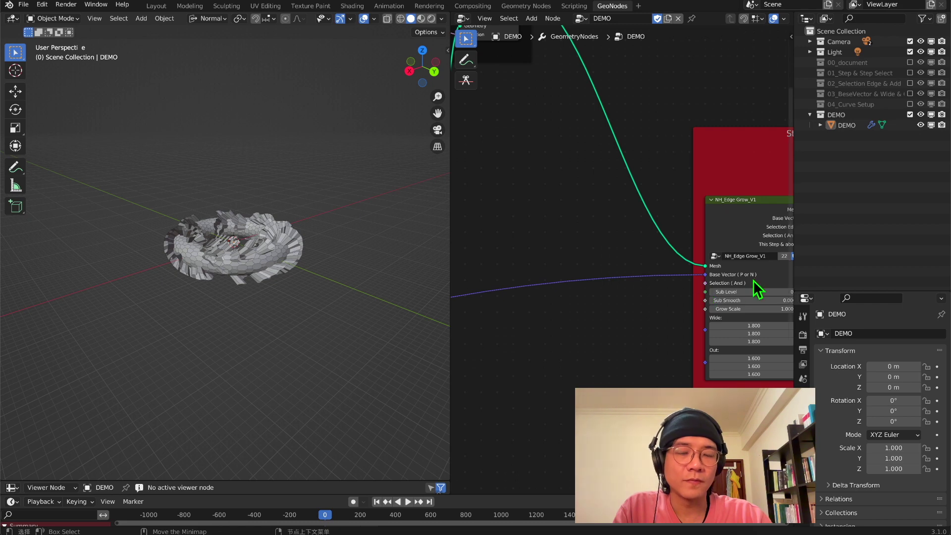
scroll(721, 290, "down", 1)
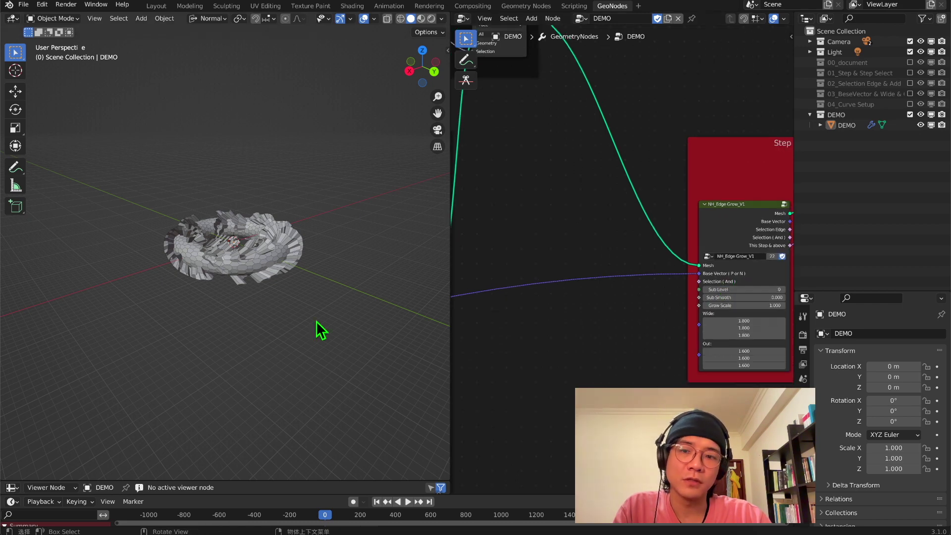
middle_click_drag(321, 331, 336, 368)
scroll(293, 298, "up", 4)
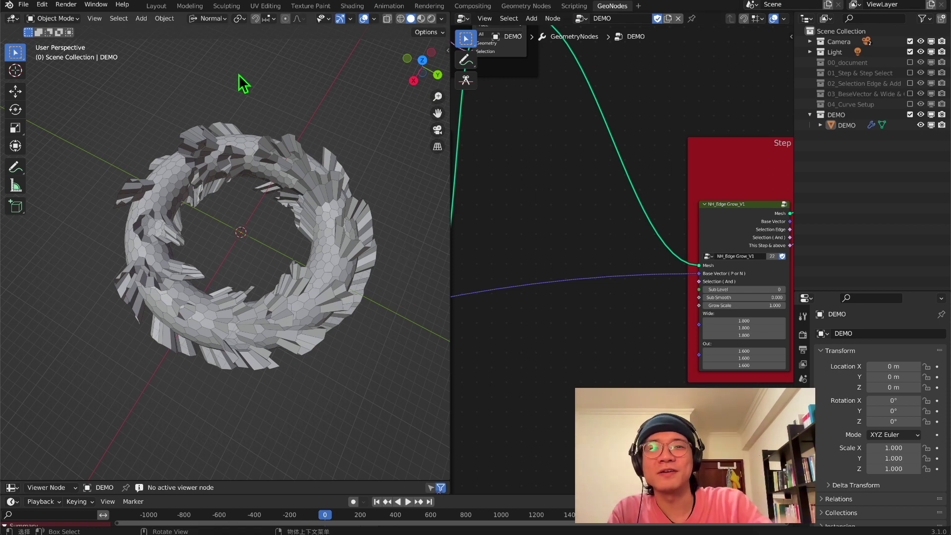
Examine how the Curve Tangent captured in the Curve Setup frame feeds the Base Vector input of Step 01's NH_Edge Grow_V1 node.
middle_click_drag(238, 77, 275, 122)
scroll(583, 314, "down", 9)
middle_click_drag(555, 340, 582, 250)
scroll(581, 277, "up", 6)
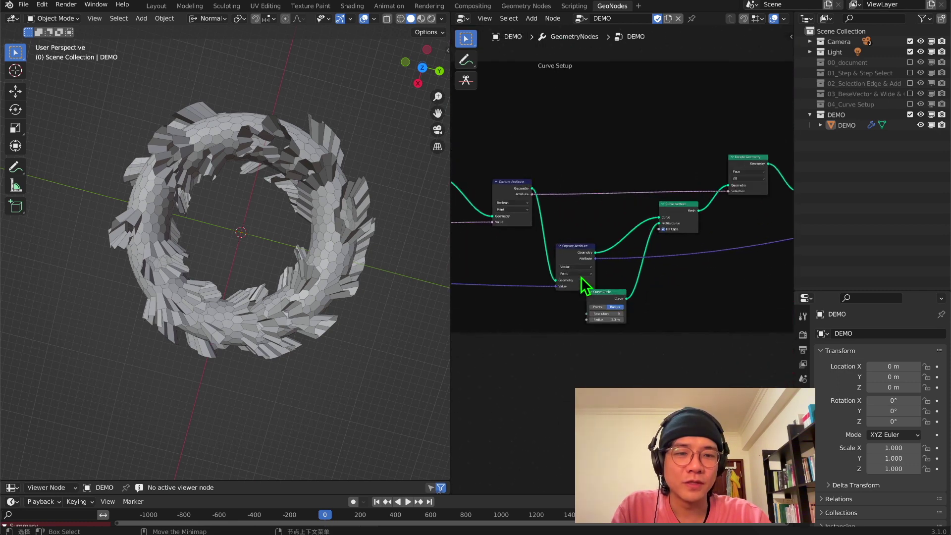
left_click_drag(577, 251, 569, 267)
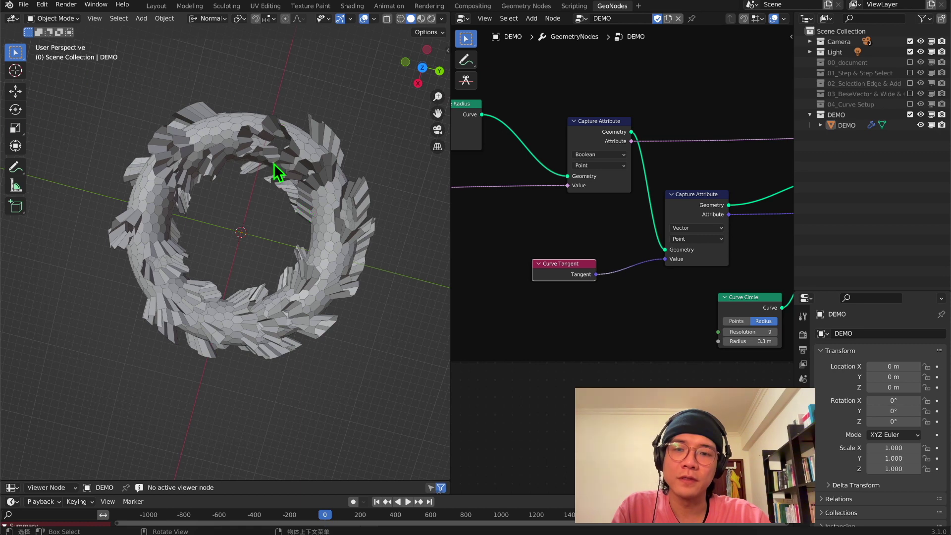
middle_click_drag(515, 289, 537, 334)
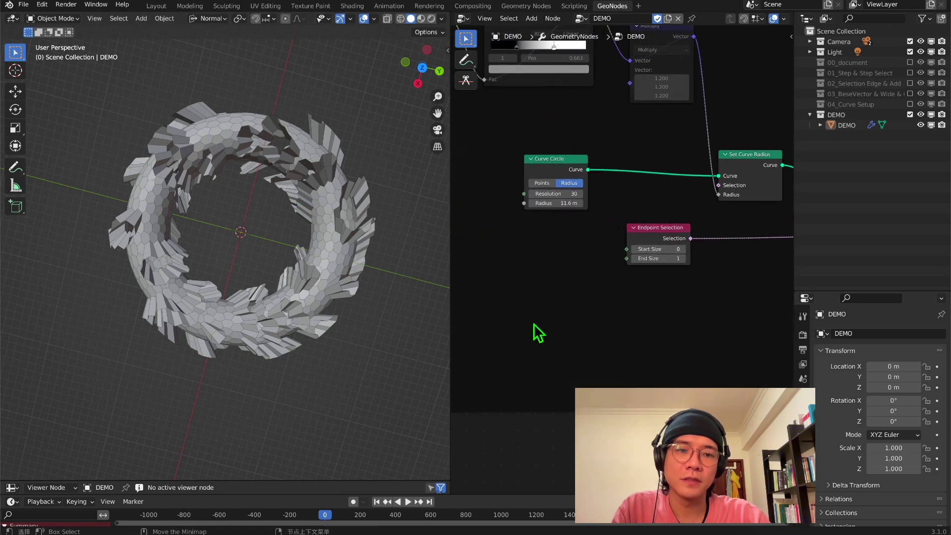
middle_click_drag(472, 160, 550, 265)
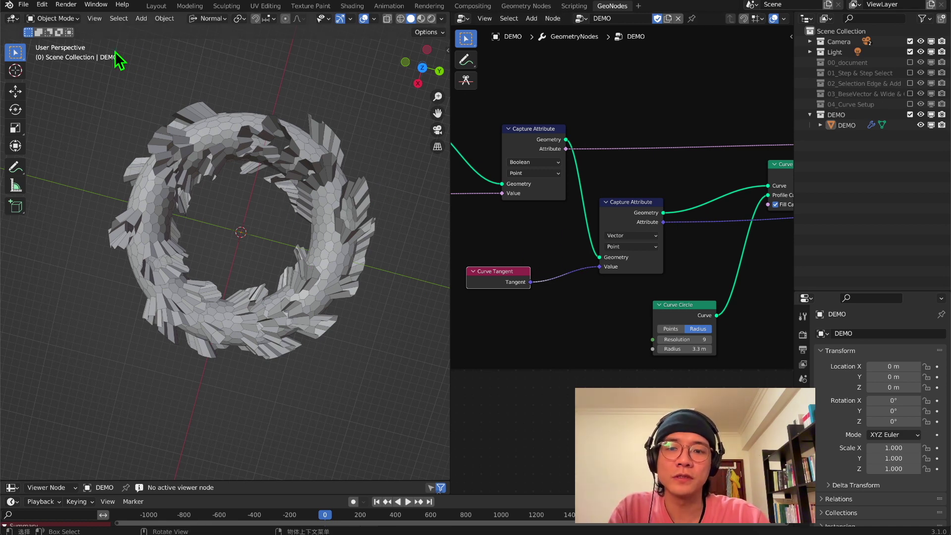
middle_click_drag(239, 307, 249, 266)
scroll(531, 264, "up", 2)
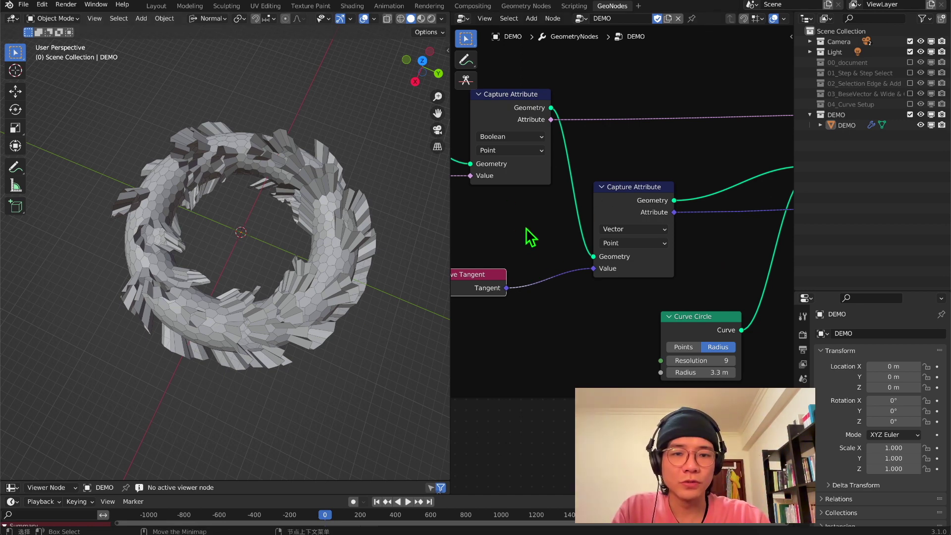
left_click_drag(487, 288, 503, 271)
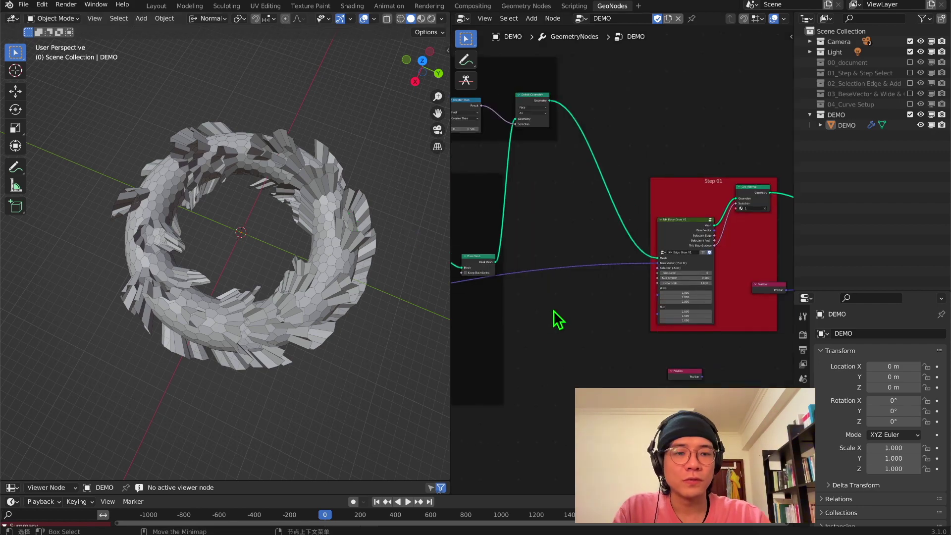
scroll(629, 298, "up", 3)
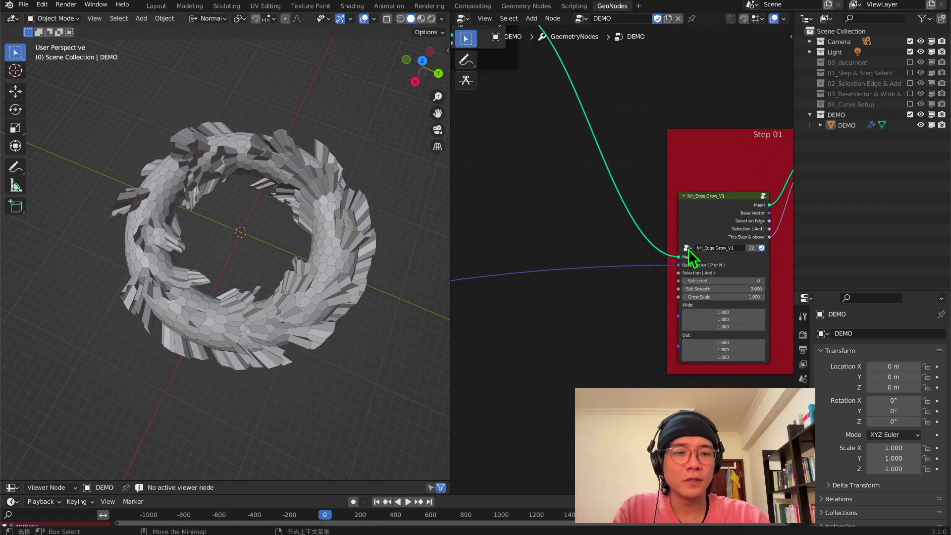
Try raising all three Out components of Step 01's NH_Edge Grow_V1 node to 40.8, and cancel the change.
middle_click_drag(701, 260, 634, 258)
middle_click_drag(223, 282, 342, 238)
mouse_move(655, 340)
left_mouse_down()
mouse_move(666, 355)
mouse_move(712, 355)
mouse_move(660, 355)
mouse_move(710, 355)
mouse_move(664, 355)
mouse_move(642, 338)
left_mouse_up()
middle_click_drag(342, 251, 323, 301)
scroll(323, 299, "down", 3)
left_click_drag(659, 340, 703, 347)
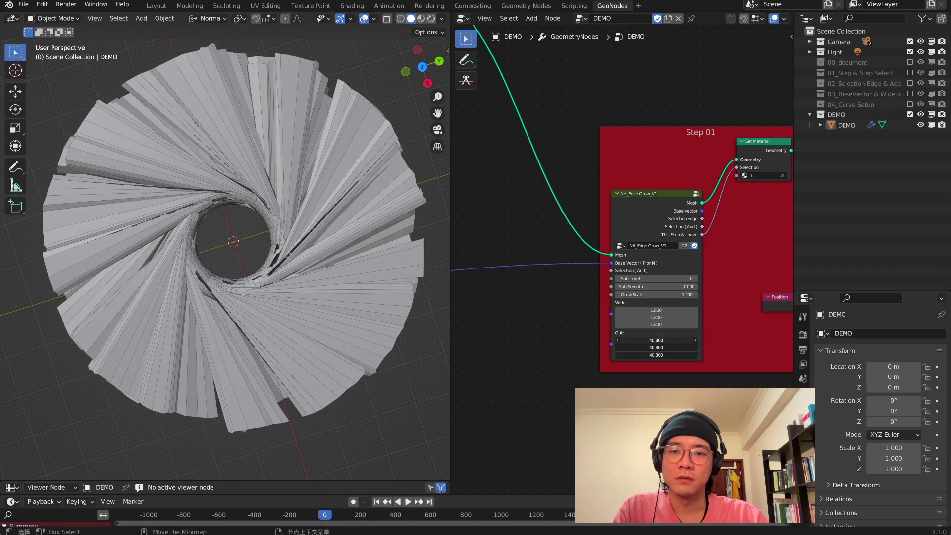
key("Escape")
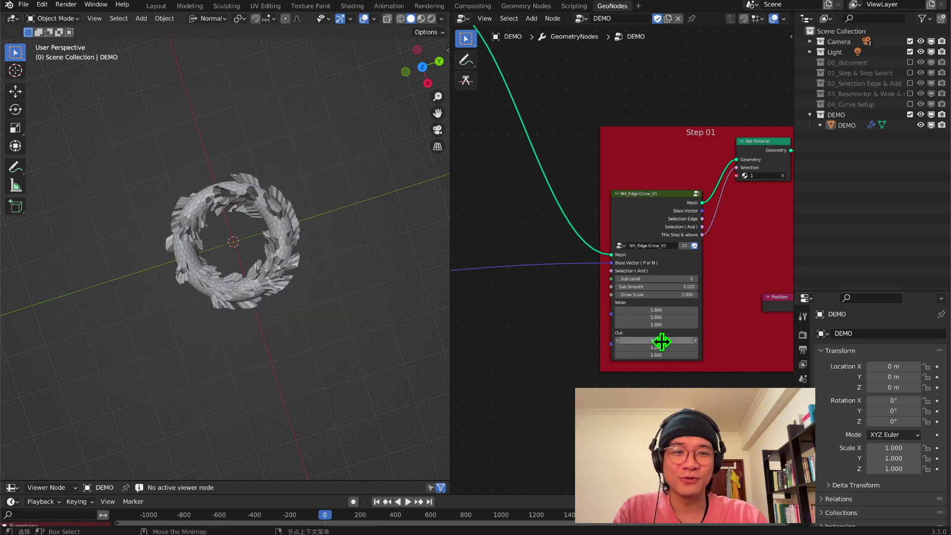
Try a Wide value of 4 for all three components of Step 01's NH_Edge Grow_V1 node, and undo it.
scroll(275, 290, "up", 3)
middle_click_drag(275, 291, 312, 244)
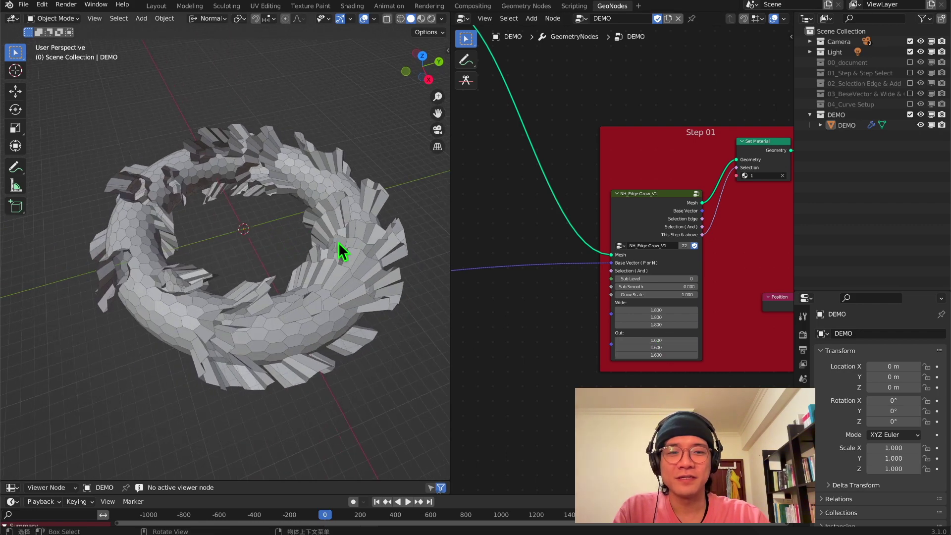
left_click_drag(656, 312, 699, 308)
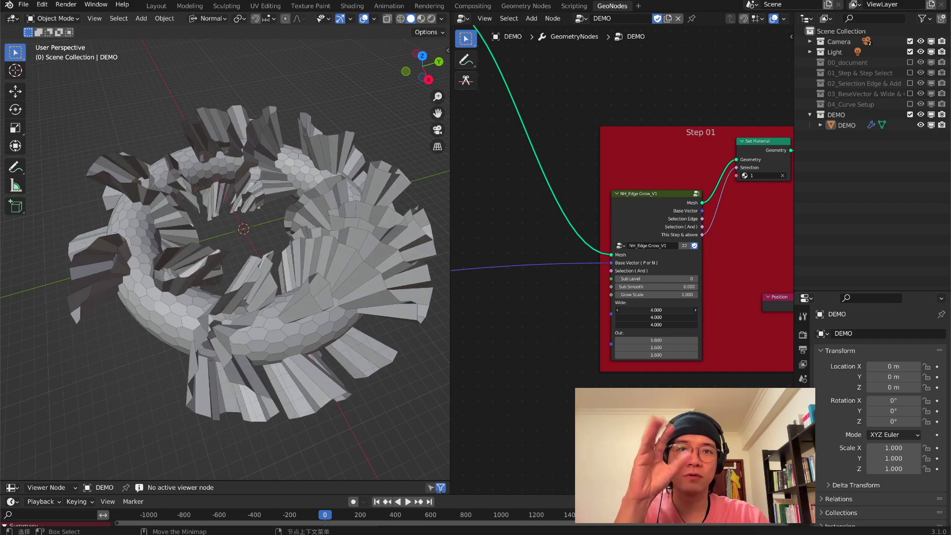
key("ctrl+z")
middle_click_drag(411, 287, 301, 263)
scroll(600, 280, "down", 3)
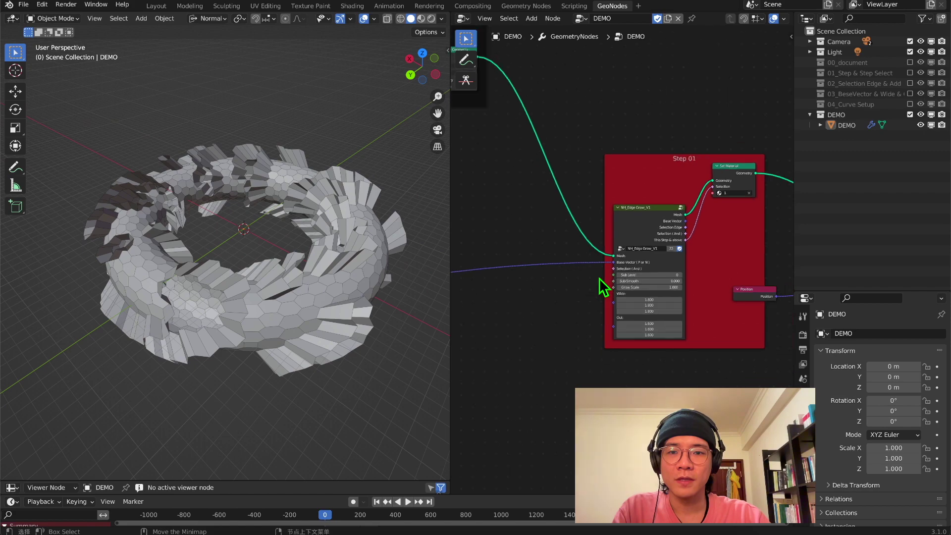
Set Sub Level to 1 on Step 01's NH_Edge Grow_V1 node and inspect the subdivided fans.
scroll(589, 288, "up", 2)
left_click(666, 305)
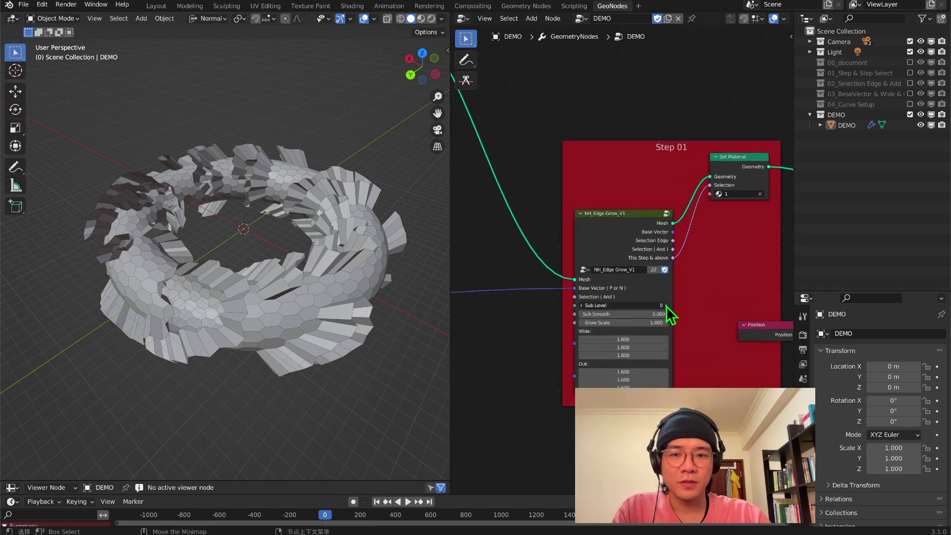
middle_click_drag(217, 242, 246, 229)
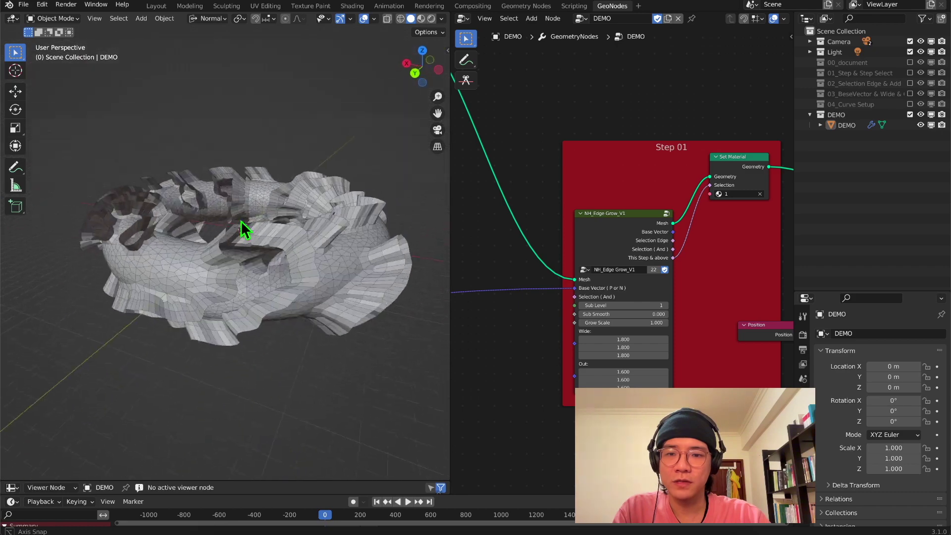
scroll(246, 229, "up", 3)
scroll(644, 258, "down", 5)
Unmute the NH_Edge Grow_V1 node in the Step 02 frame and orbit around the new growth.
middle_click_drag(743, 290, 544, 276)
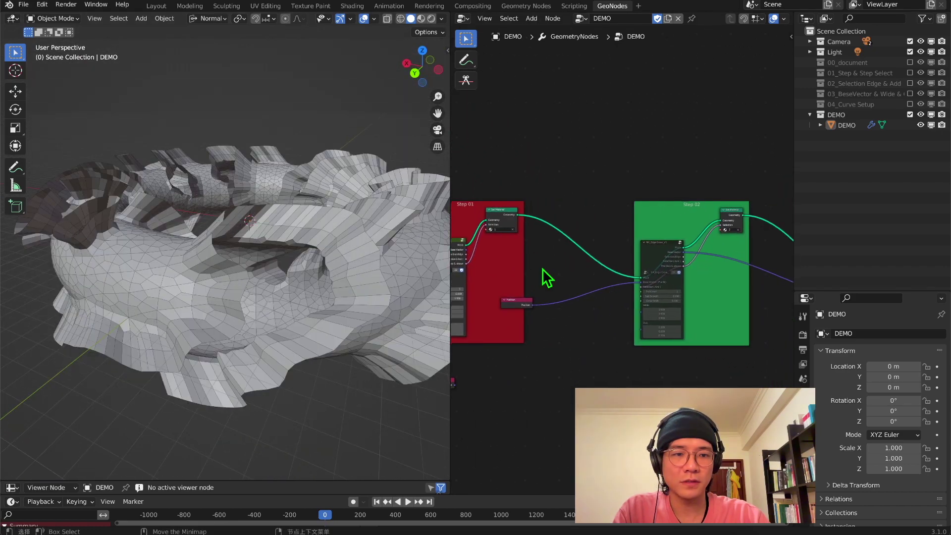
scroll(651, 254, "up", 1)
left_click(651, 254)
middle_click_drag(317, 208, 247, 262)
middle_click_drag(409, 244, 233, 206)
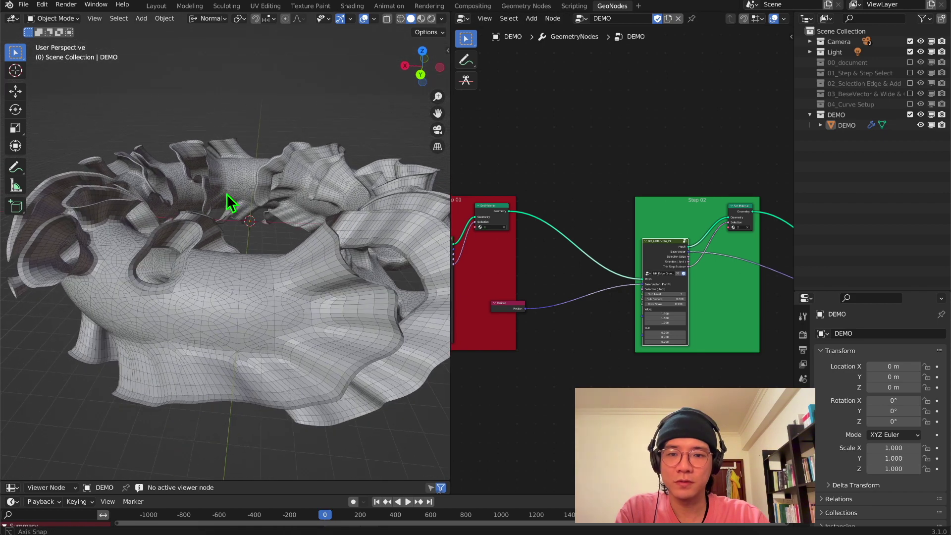
Raise Grow Scale to 0.500 on Step 02's NH_Edge Grow_V1 node and view the folds up close.
scroll(569, 307, "up", 2)
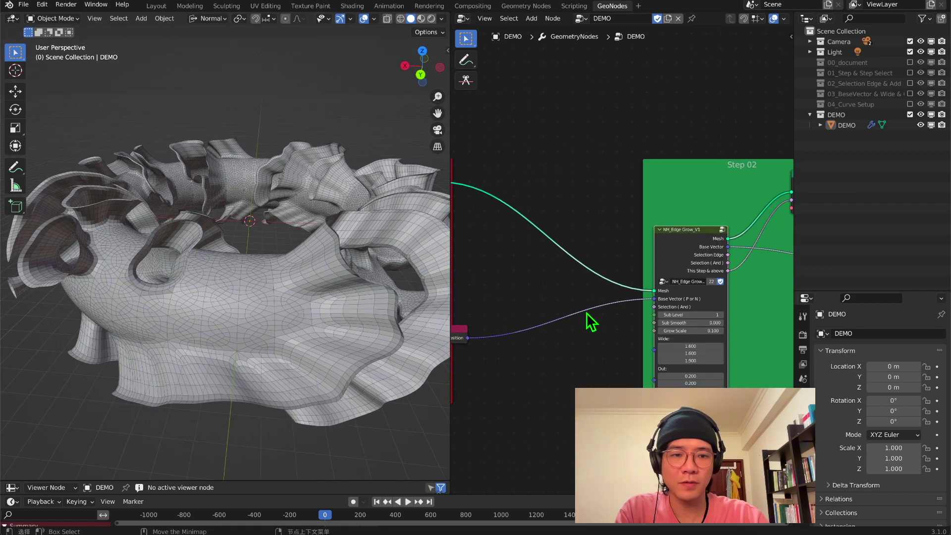
left_click(722, 331)
left_click(721, 331)
left_click(721, 332)
left_click(721, 332)
middle_click_drag(267, 223, 296, 206)
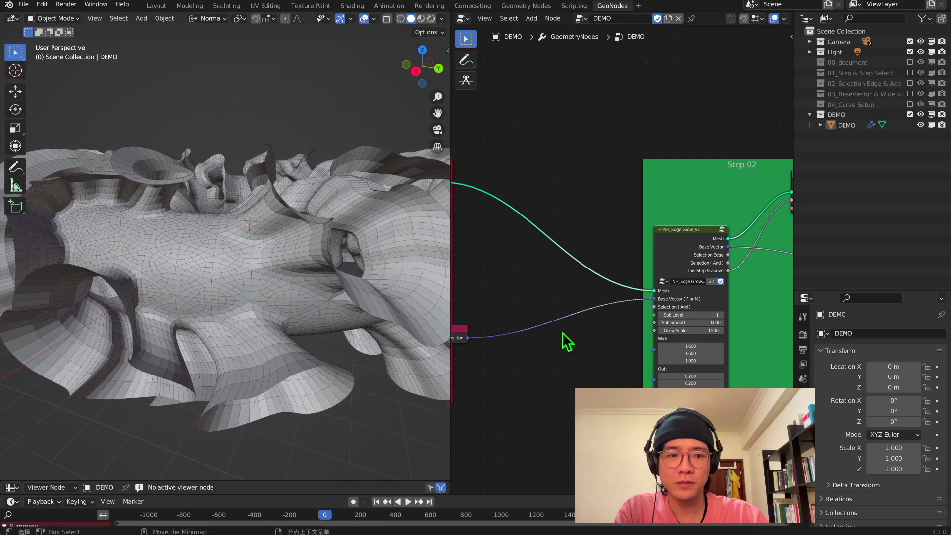
Try a different first Out component on Step 02's NH_Edge Grow_V1 node, and undo it.
left_click_drag(677, 375, 708, 374)
key("ctrl+z")
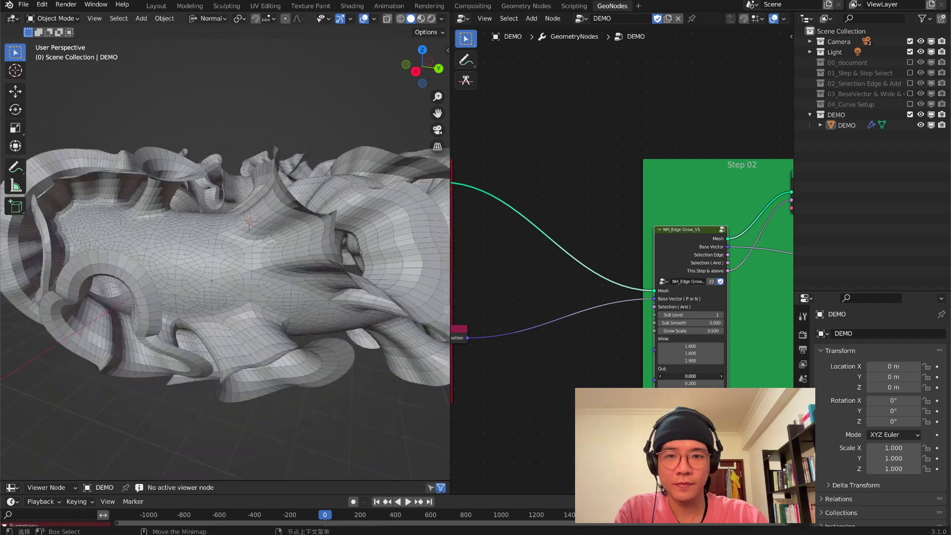
scroll(243, 217, "down", 2)
middle_click_drag(243, 211, 243, 216)
Move the connected Position node out of the Step 01 frame, close to Step 02's Base Vector input.
middle_click_drag(467, 301, 543, 265)
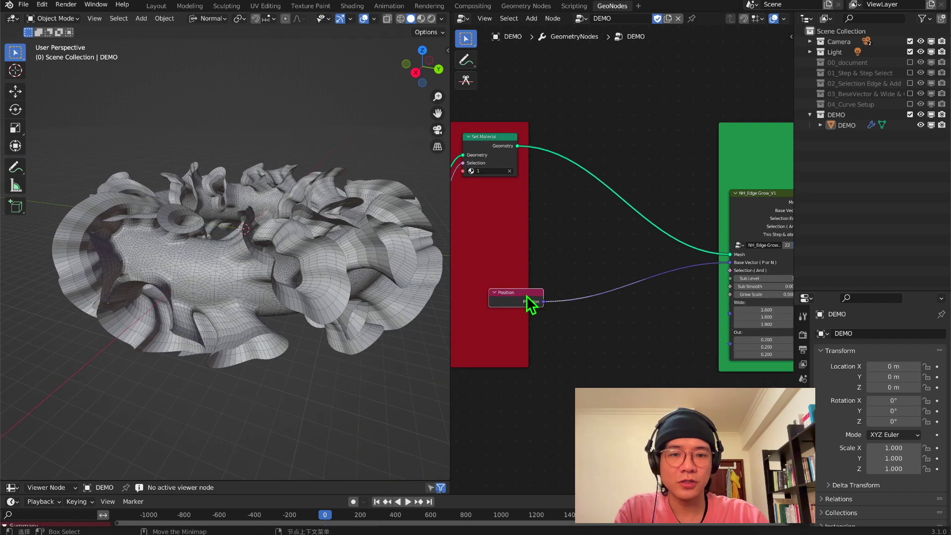
left_click_drag(528, 296, 650, 271)
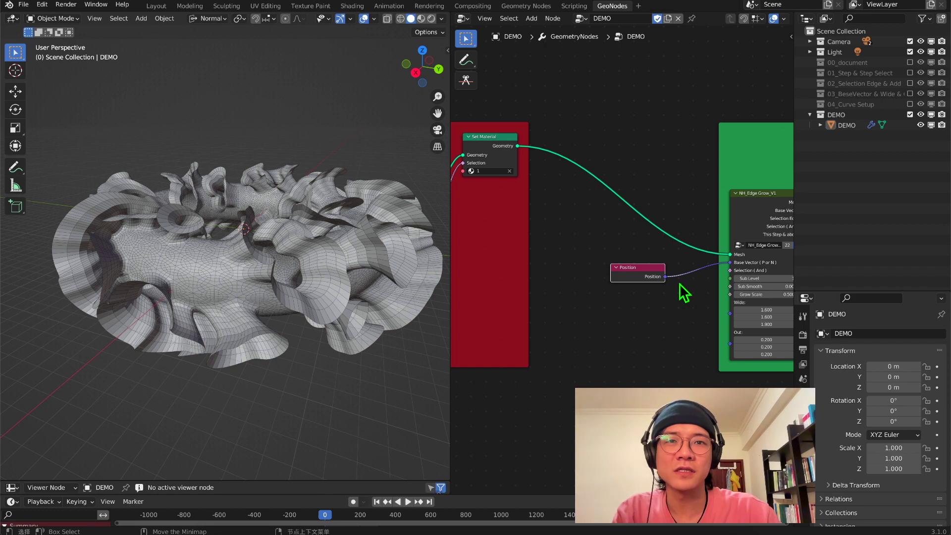
Unmute the NH_Edge Grow_V1 node in Step 03 and inspect the Random Value and Use Noise nodes feeding it.
middle_click_drag(622, 250, 479, 204)
middle_click_drag(368, 233, 243, 296)
middle_click_drag(396, 238, 202, 162)
left_click_drag(619, 261, 608, 261)
middle_click_drag(357, 262, 307, 270)
middle_click_drag(685, 243, 694, 265)
left_click(697, 230)
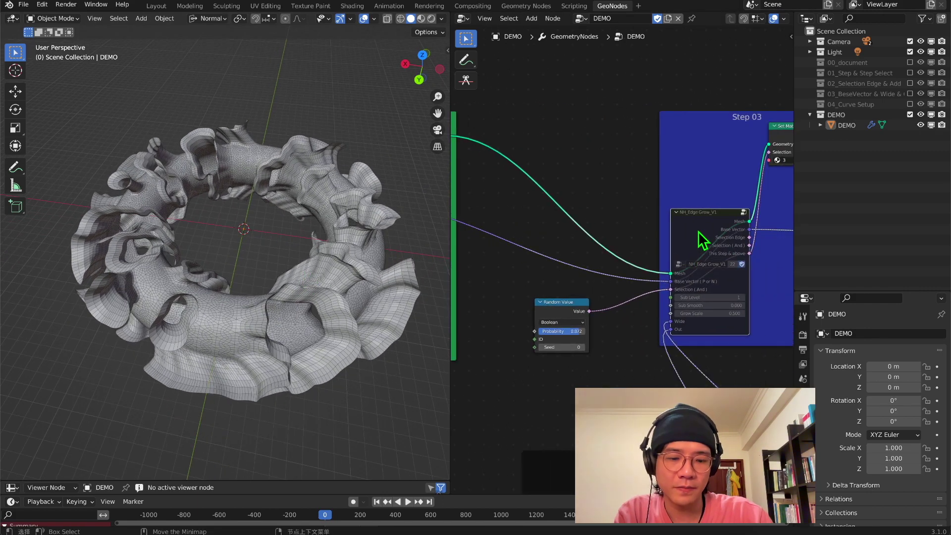
key("m")
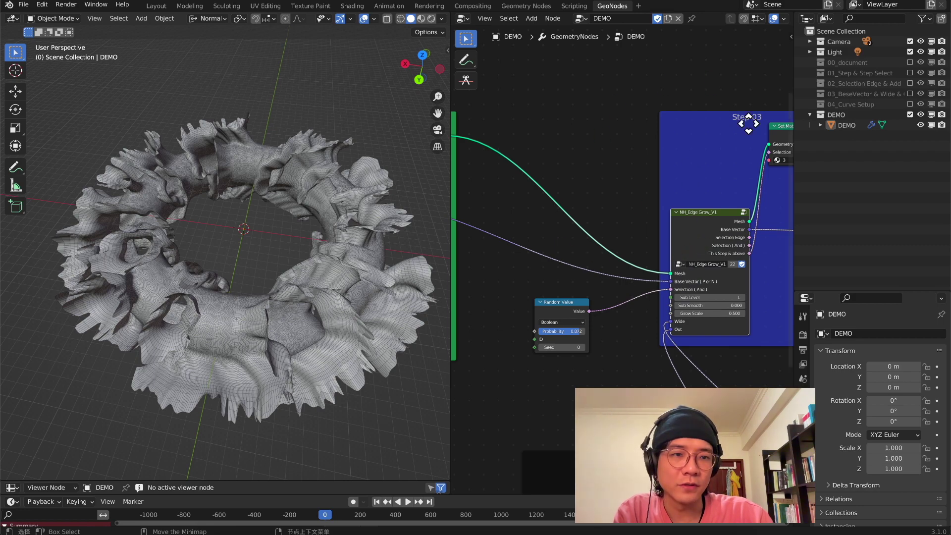
middle_click_drag(752, 118, 685, 167)
middle_click_drag(297, 258, 316, 271)
middle_click_drag(513, 399, 541, 308)
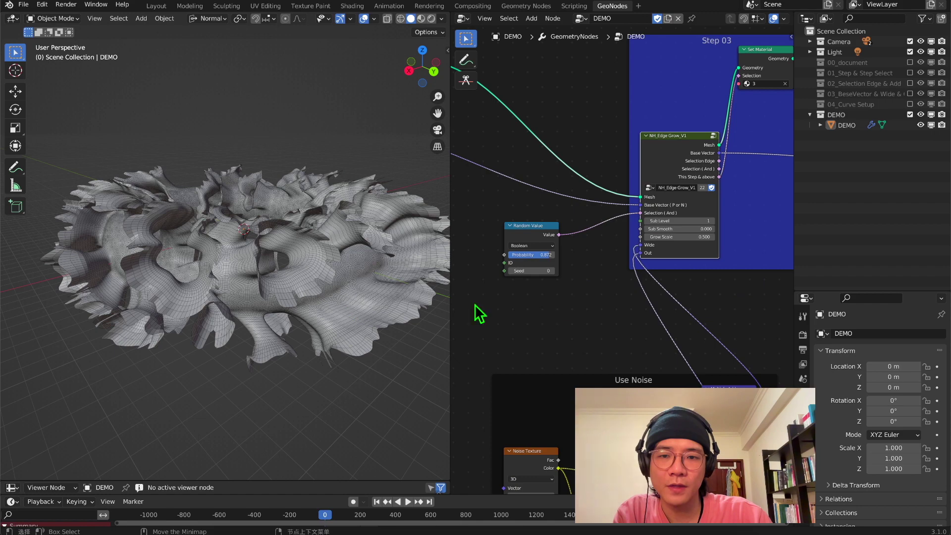
middle_click_drag(625, 318, 614, 185)
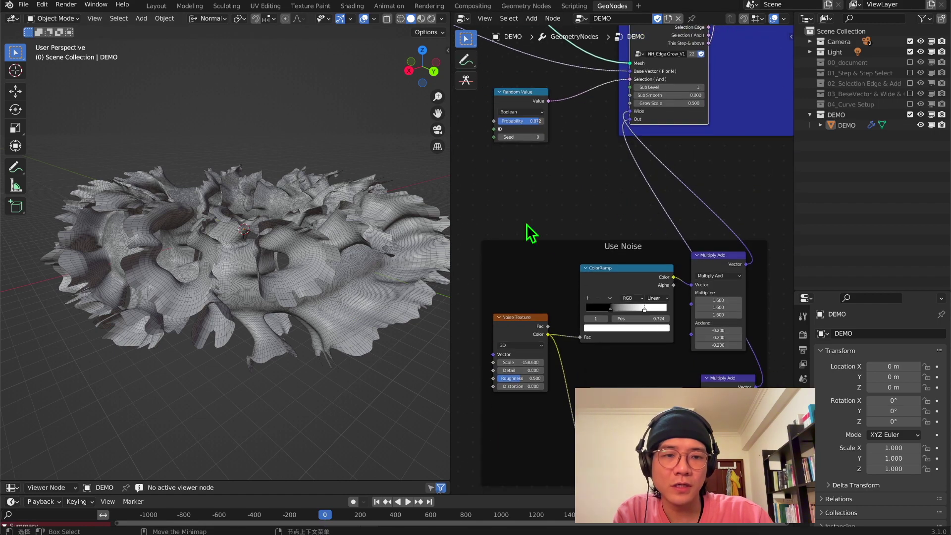
middle_click_drag(333, 256, 310, 265)
Unmute the NH_Edge Grow_V1 node in the Step 04 frame and view the leaf-like growth up close.
middle_click_drag(707, 196, 575, 328)
left_click(686, 154)
key("m")
middle_click_drag(306, 263, 305, 191)
scroll(267, 236, "up", 2)
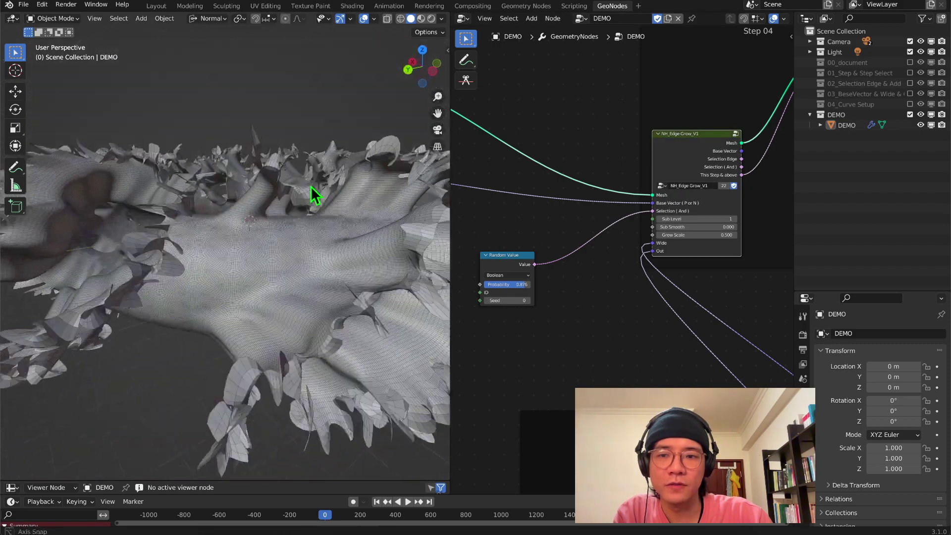
Move Step 04's Random Value node nearer to its NH_Edge Grow_V1 node and increase its Seed.
left_click_drag(510, 255, 523, 231)
scroll(333, 208, "down", 3)
middle_click_drag(333, 208, 322, 222)
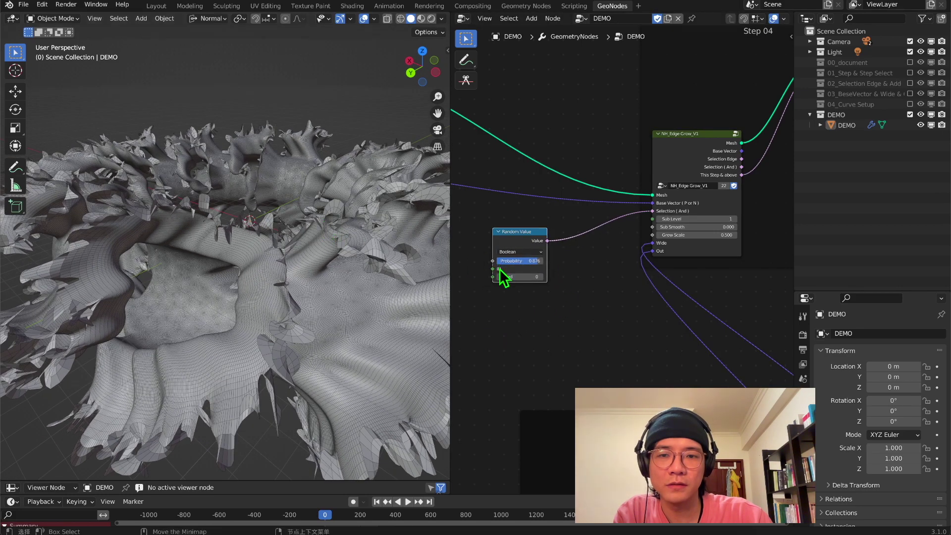
middle_click_drag(579, 337, 544, 162)
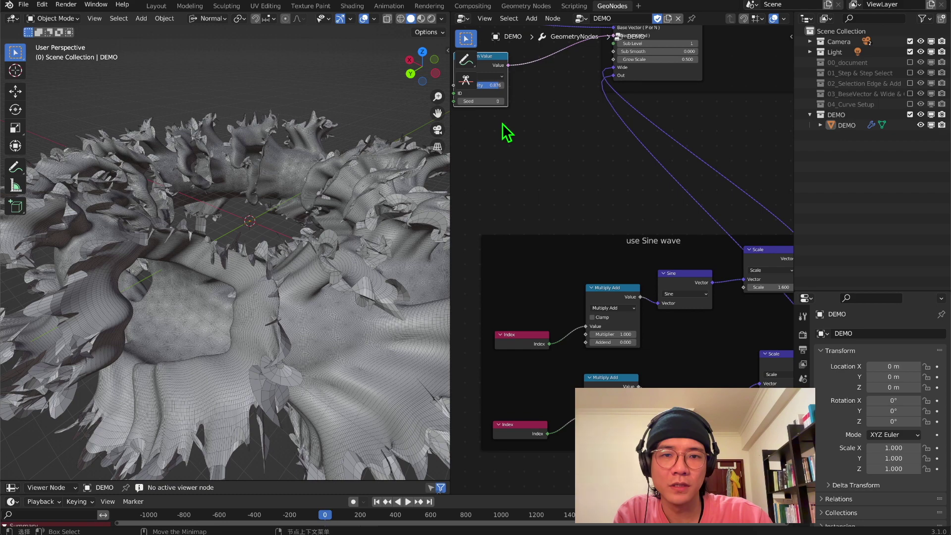
left_click(502, 101)
left_click(503, 101)
left_click(503, 101)
Try changing the Addend of the Multiply Add node feeding Sine in the use Sine wave frame, and cancel it.
middle_click_drag(594, 198, 587, 155)
scroll(212, 245, "down", 3)
scroll(594, 278, "up", 1)
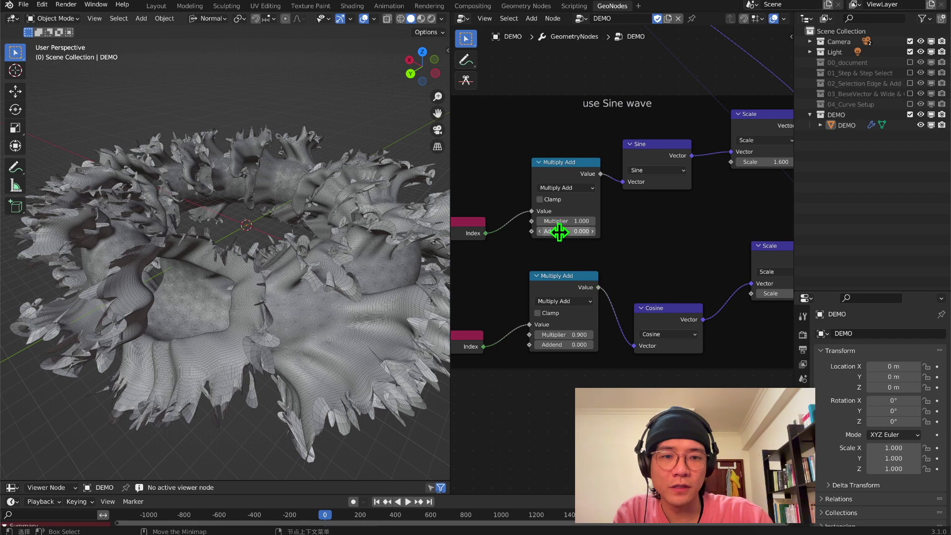
left_click_drag(564, 232, 624, 232)
right_click(560, 234)
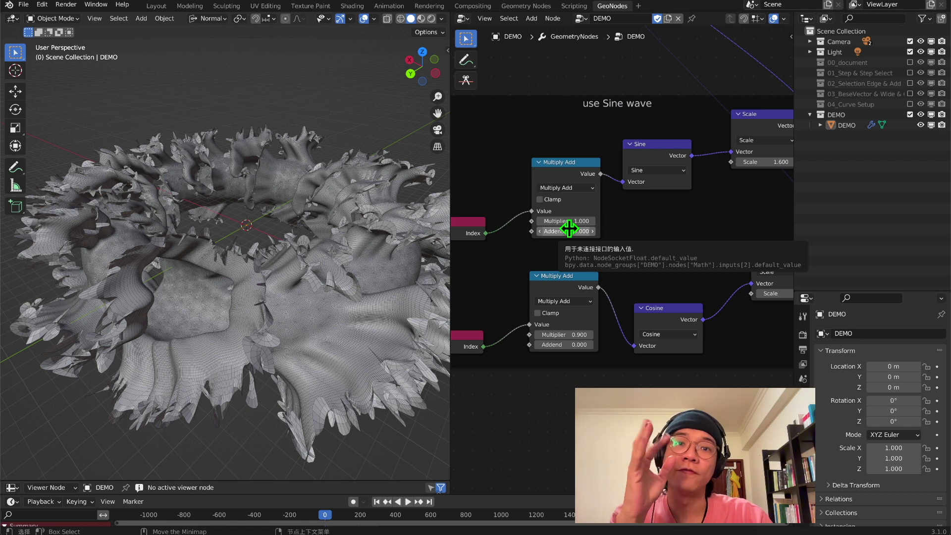
Unmute the Triangulate and Dual Mesh nodes together after the Step 04 frame.
scroll(619, 174, "down", 11)
middle_click_drag(685, 79, 560, 315)
left_click_drag(589, 166, 674, 242)
scroll(673, 242, "up", 5)
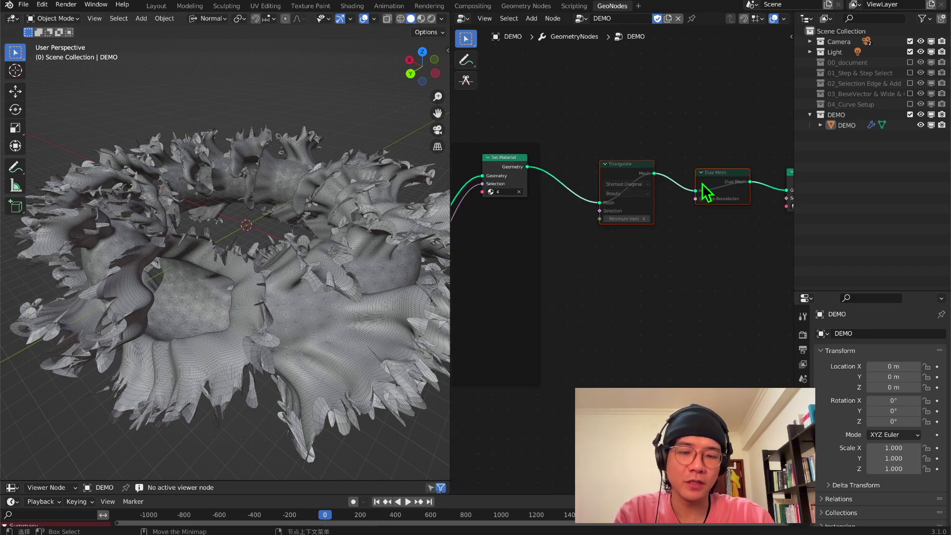
key("m")
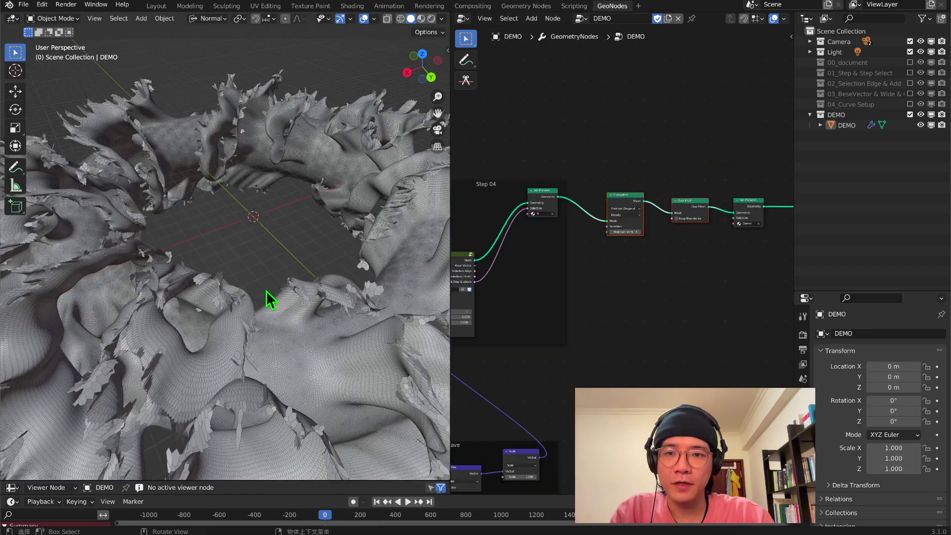
Lower the Sub Level of the NH_Edge Grow_V1 node in the Step 02 frame by one.
middle_click_drag(266, 290, 311, 325)
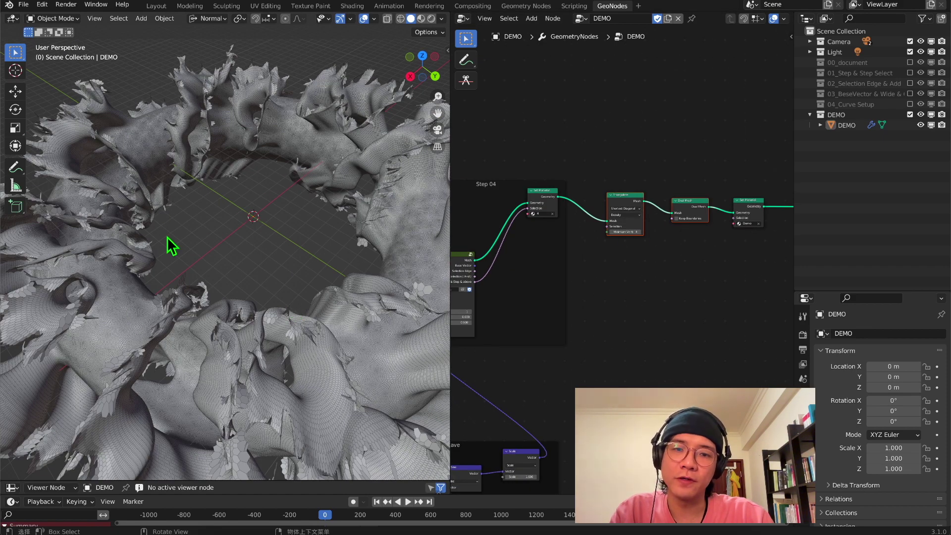
middle_click_drag(312, 266, 379, 320)
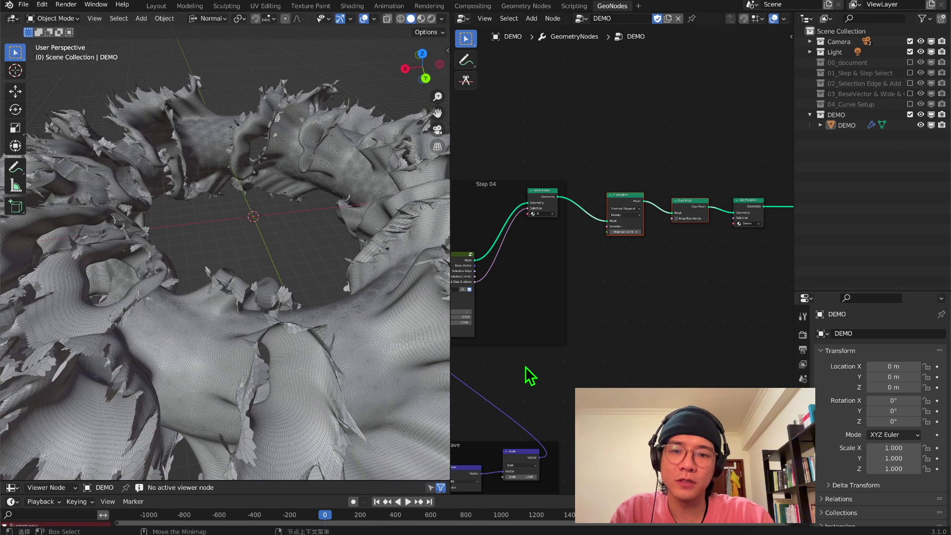
scroll(621, 255, "down", 4)
middle_click_drag(454, 265, 618, 227)
scroll(622, 268, "up", 5)
scroll(624, 268, "down", 3)
middle_click_drag(470, 287, 743, 254)
scroll(584, 254, "up", 2)
middle_click_drag(583, 254, 877, 245)
left_click(674, 198)
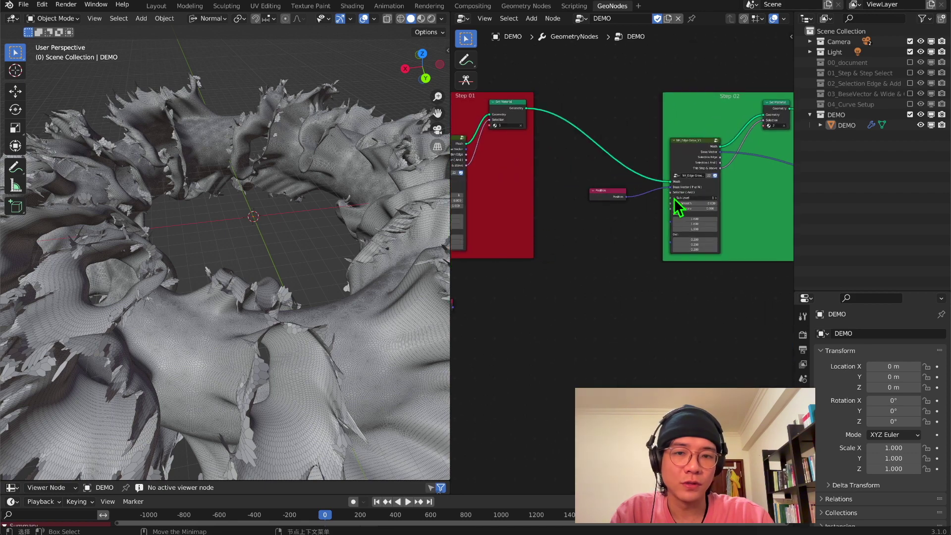
middle_click_drag(288, 285, 307, 252)
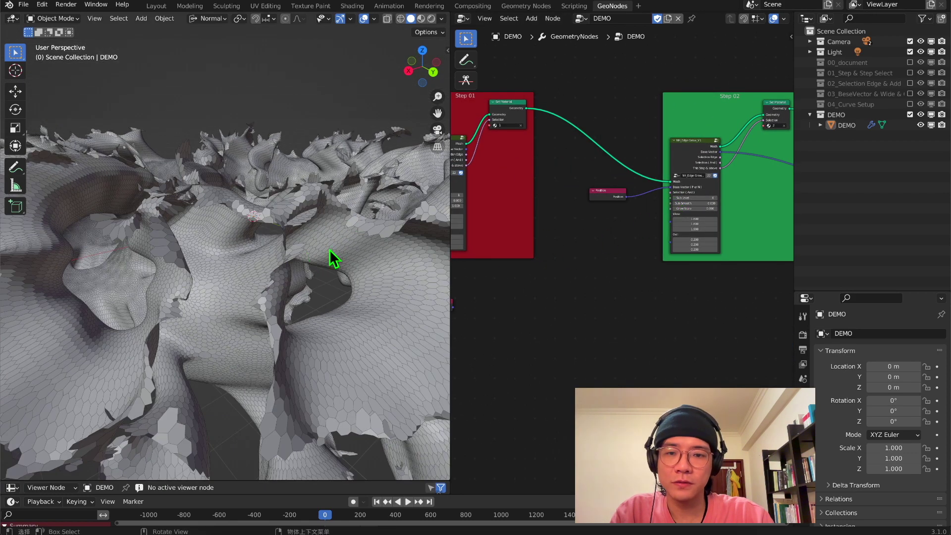
Lower the Sub Level of the NH_Edge Grow_V1 node in the Step 01 frame and view the whole ring.
middle_click_drag(624, 262, 792, 268)
scroll(587, 210, "up", 2)
left_click(570, 193)
middle_click_drag(315, 225, 183, 300)
middle_click_drag(200, 341, 144, 314)
scroll(195, 282, "down", 5)
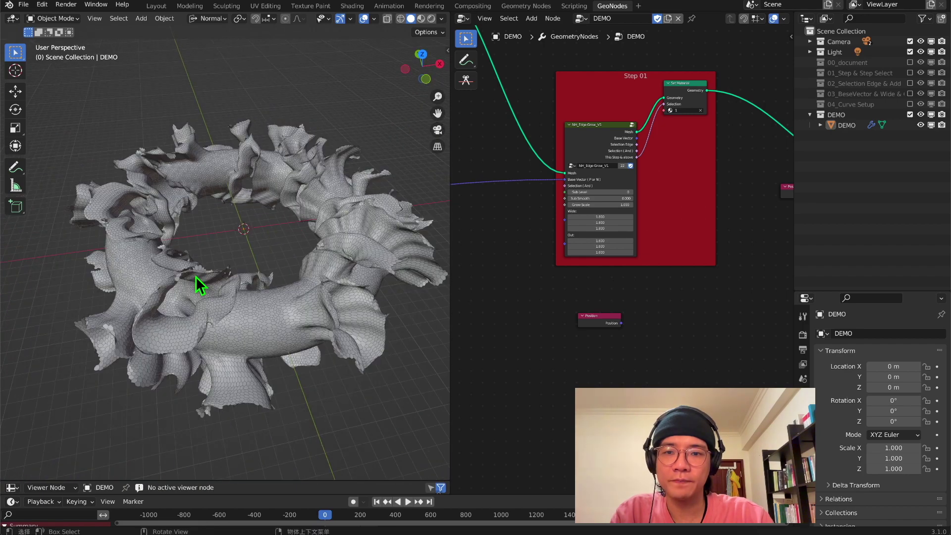
middle_click_drag(195, 283, 312, 320)
Move the Triangulate, Dual Mesh, Set Material and Group Output nodes together farther from the Step 04 frame.
middle_click_drag(639, 242, 602, 294)
scroll(731, 231, "down", 3)
middle_click_drag(732, 230, 505, 279)
left_click_drag(475, 206, 603, 182)
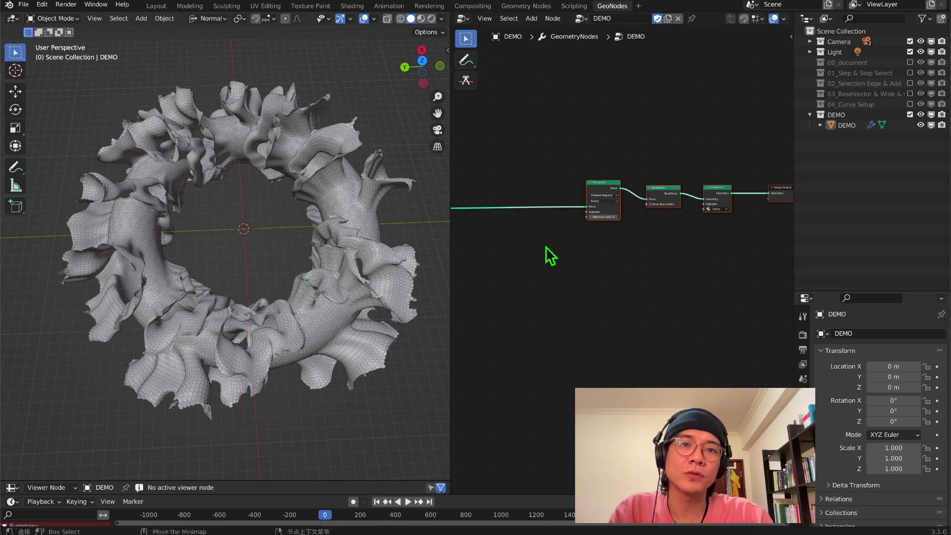
middle_click_drag(546, 248, 652, 224)
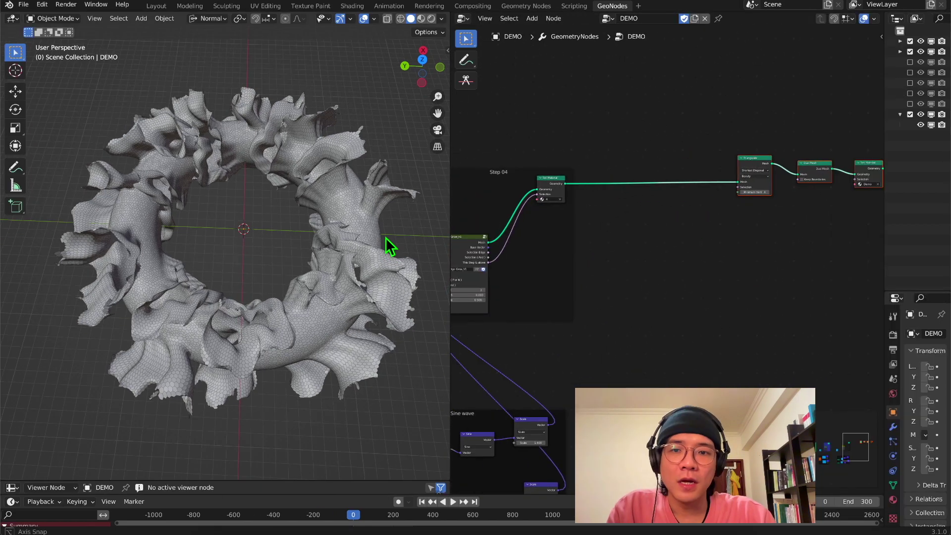
Examine the ring's polygonal mesh and ruffled edges from several angles, along with the Step 04 nodes.
middle_click_drag(385, 237, 361, 229)
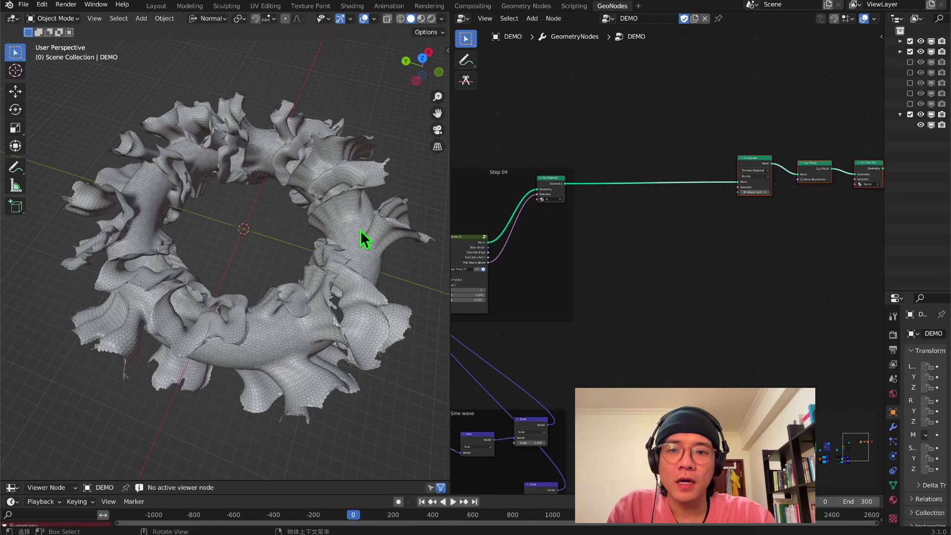
middle_click_drag(296, 241, 252, 297, "shift")
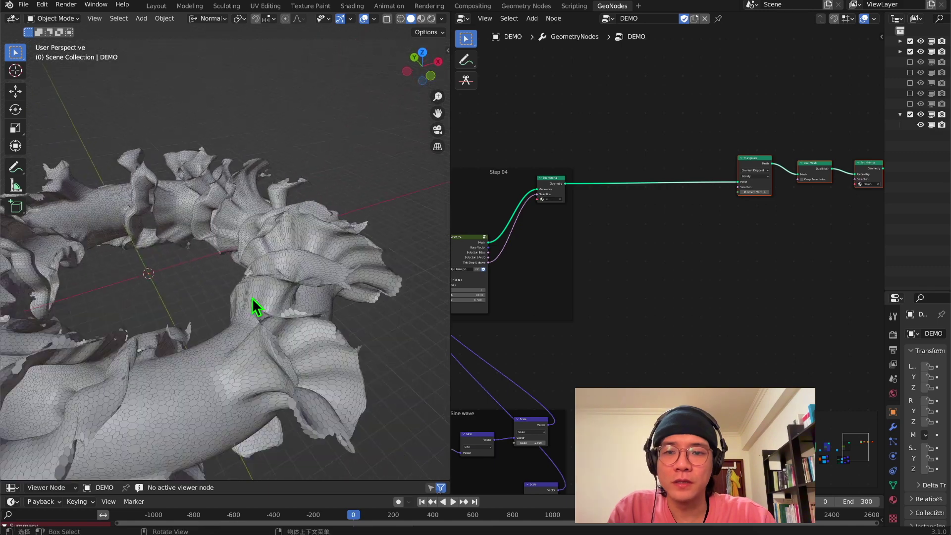
middle_click_drag(358, 284, 271, 269)
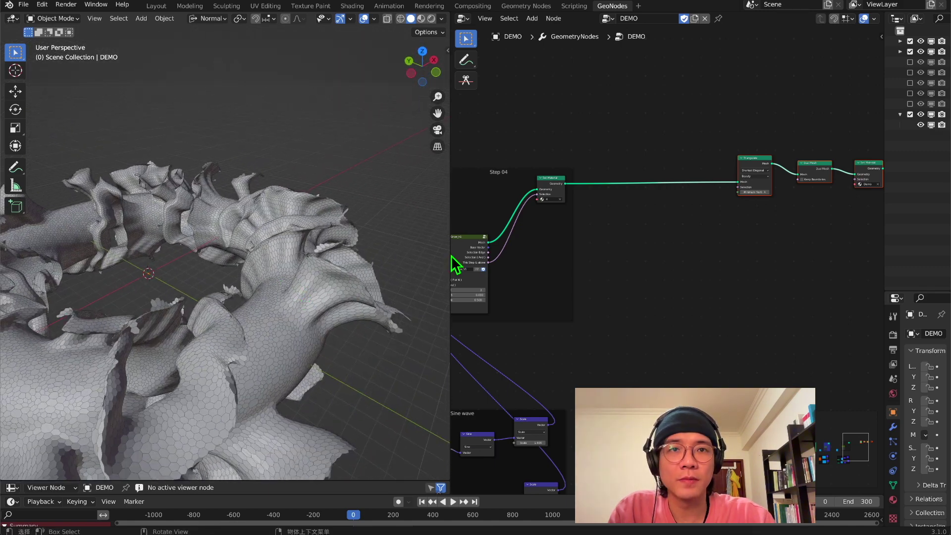
middle_click_drag(196, 347, 319, 239)
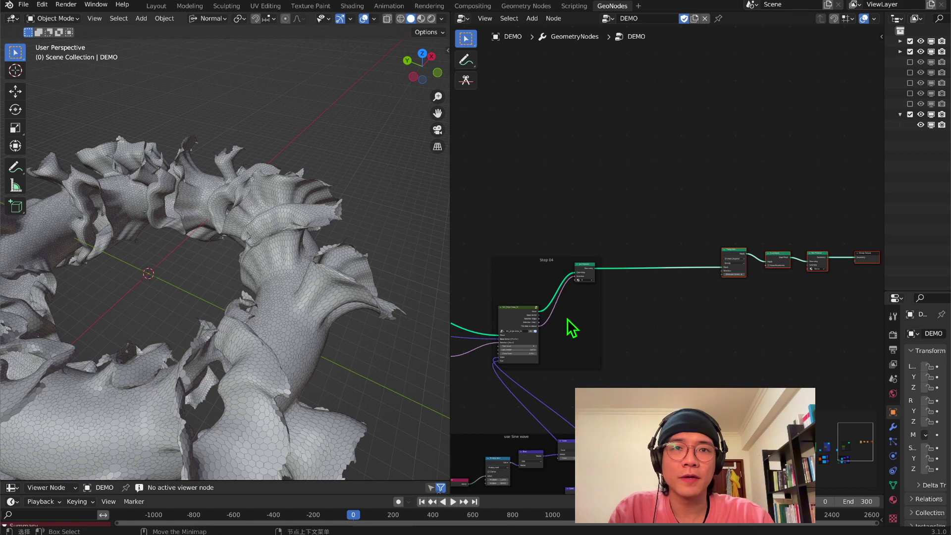
scroll(566, 319, "up", 5)
scroll(569, 313, "down", 5)
middle_click_drag(536, 327, 656, 325)
Add a Delete Geometry node in the empty area above the Step 04 frame.
key("shift+a")
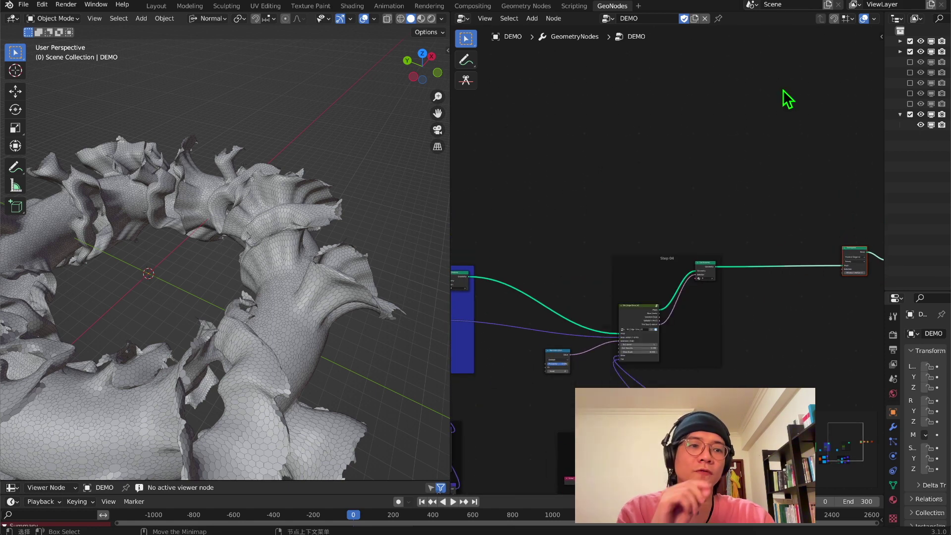
middle_click_drag(712, 165, 637, 175)
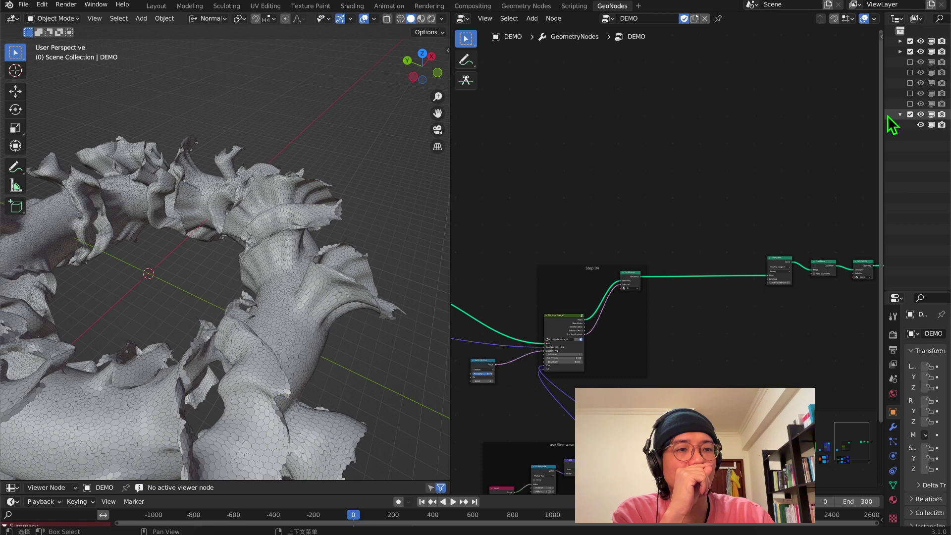
key("shift+a")
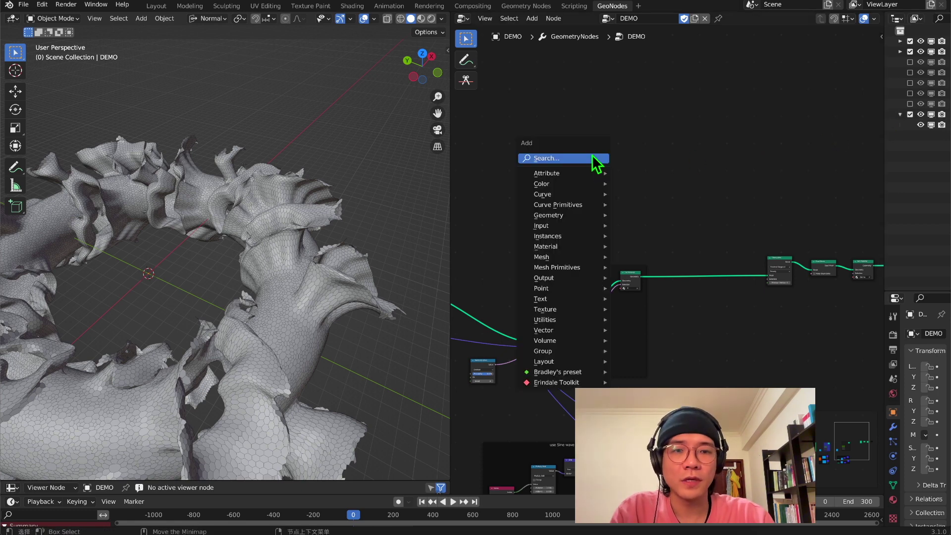
left_click(592, 155)
type("del")
key("Return")
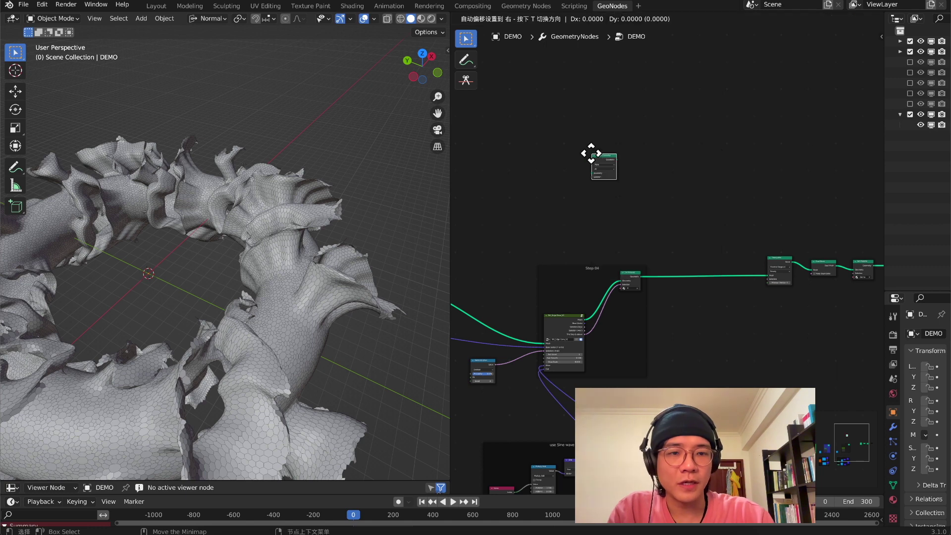
Add a Boolean Math node set to Not Equal and place it well before the Delete Geometry node.
key("shift+a")
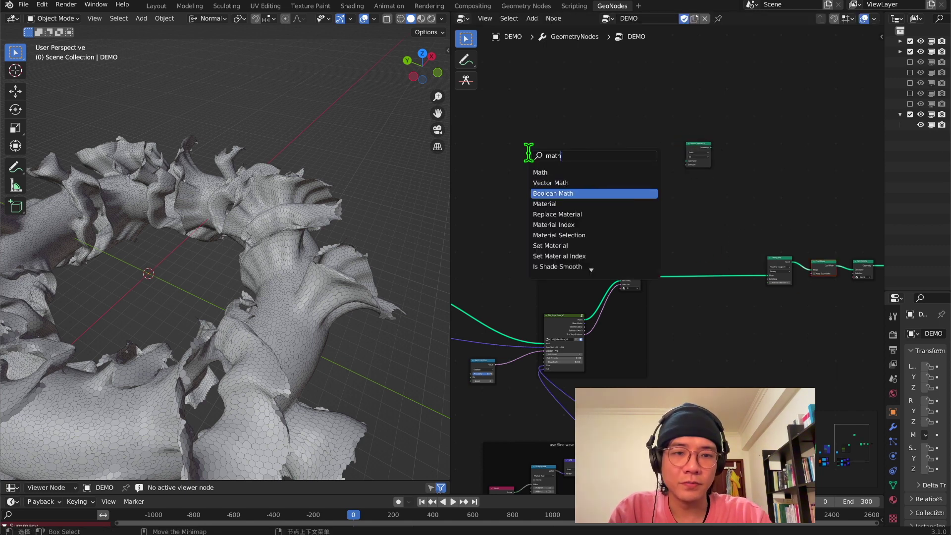
key("Return")
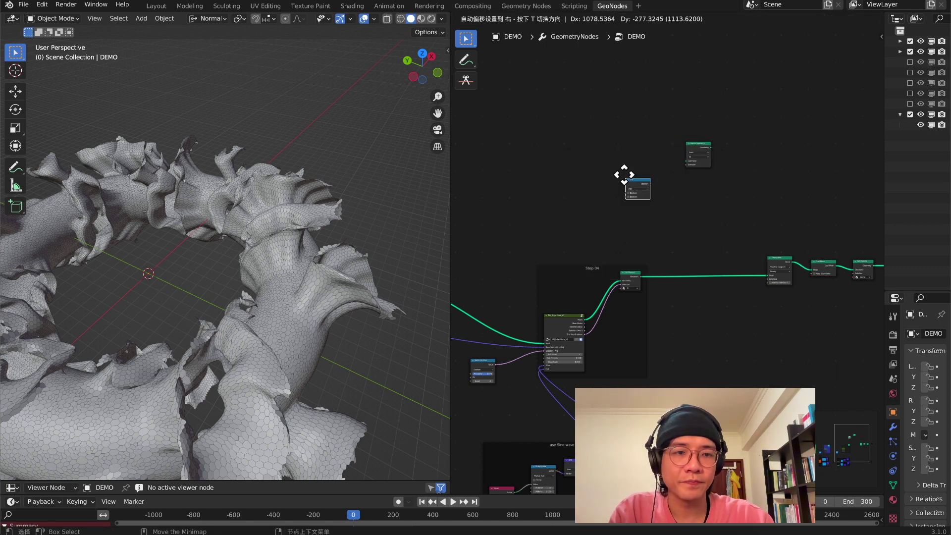
left_click(624, 175)
scroll(636, 223, "up", 2)
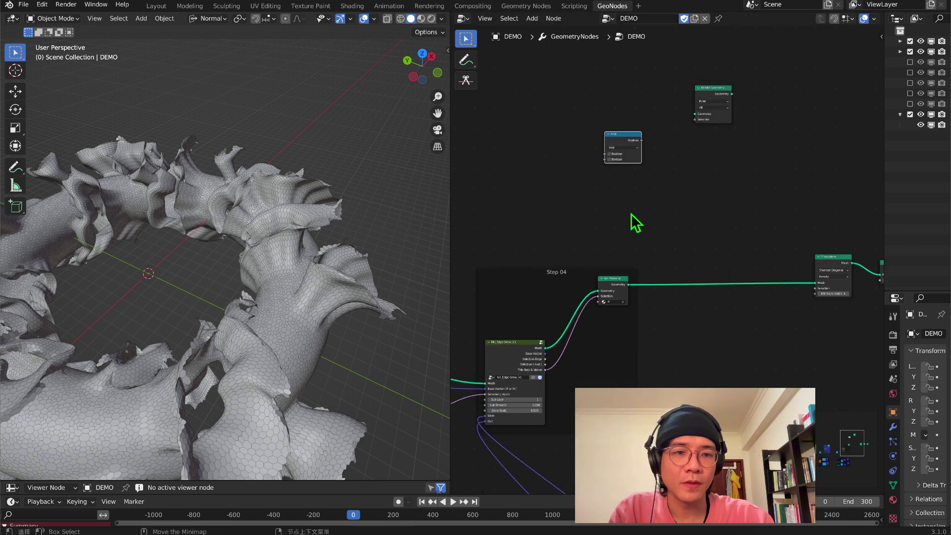
left_click(622, 148)
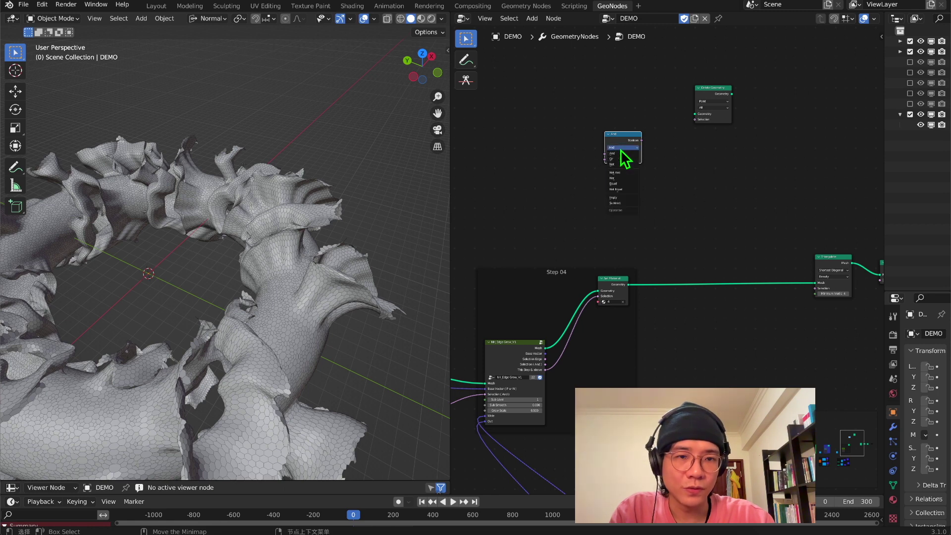
left_click(621, 189)
middle_click_drag(593, 157, 776, 123)
left_click_drag(792, 105, 618, 125)
Connect the This Step & above outputs of the Step 02 and Step 03 NH_Edge Grow_V1 nodes to the Boolean Math inputs.
scroll(580, 178, "down", 5)
middle_click_drag(556, 211, 745, 189)
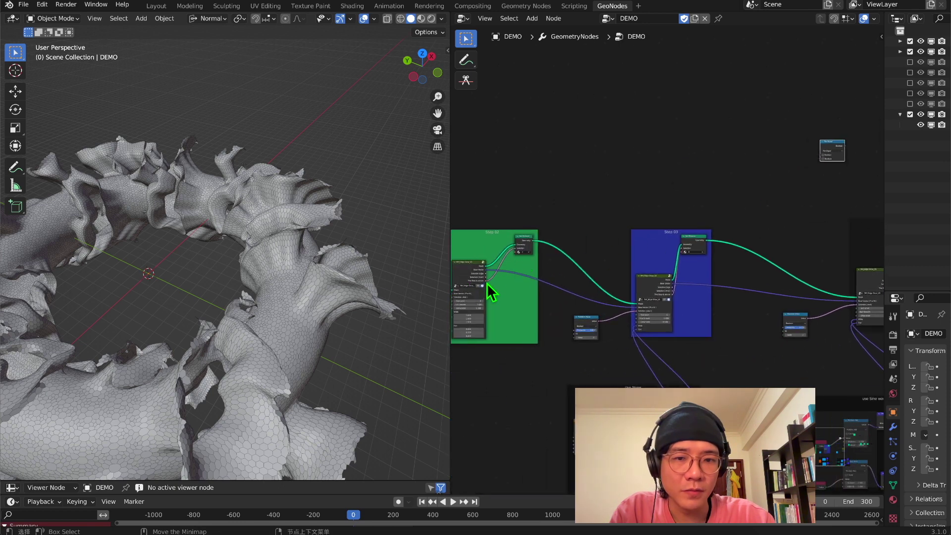
left_click_drag(487, 280, 815, 162)
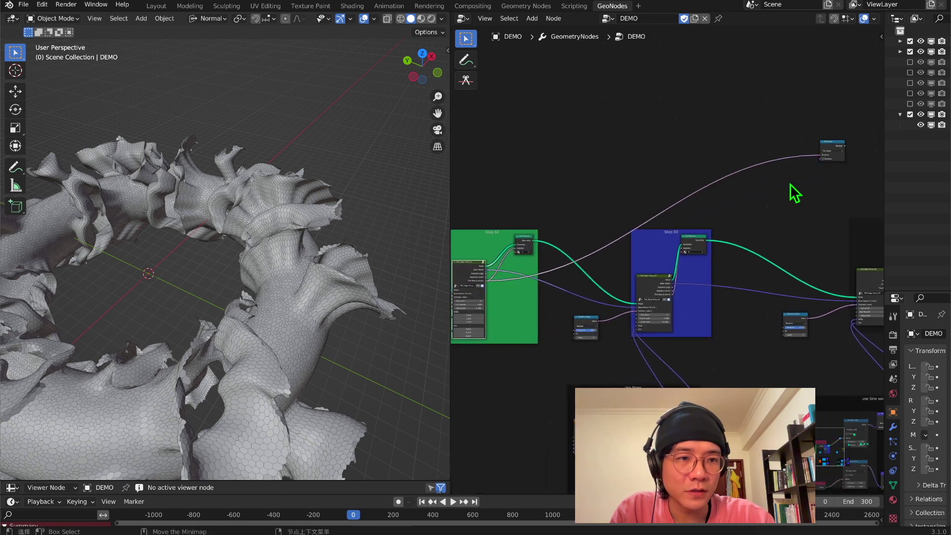
scroll(712, 283, "up", 2)
left_click_drag(674, 308, 823, 122)
scroll(820, 152, "down", 2)
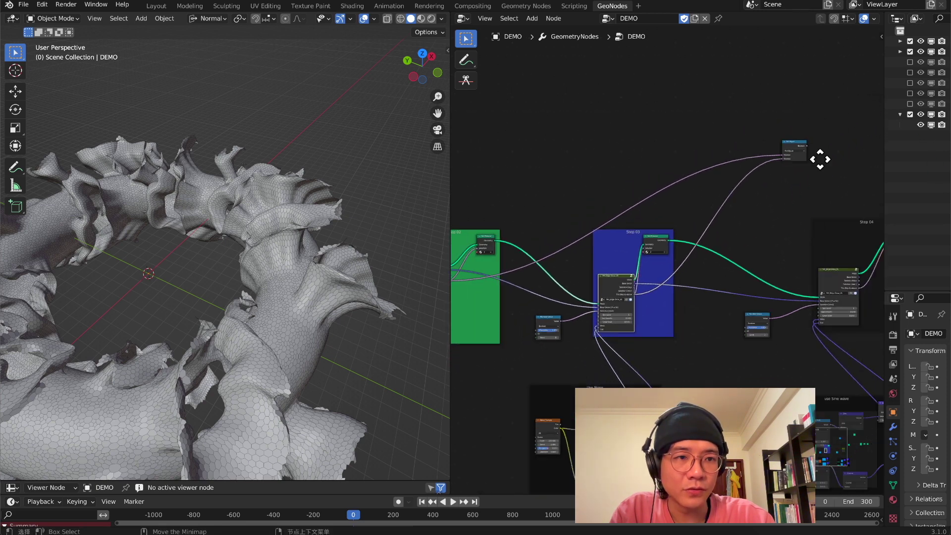
Move the Boolean Math node and connect its output to the Selection input of Delete Geometry.
middle_click_drag(821, 161, 649, 228)
left_click_drag(626, 213, 745, 179)
scroll(745, 178, "up", 8)
middle_click_drag(762, 193, 542, 240)
left_click_drag(648, 127, 729, 149)
Place Delete Geometry after the Step 04 frame and wire it between Step 04's Set Material and Triangulate.
left_click_drag(749, 98, 704, 304)
middle_click_drag(704, 303, 701, 279)
left_click_drag(606, 312, 678, 319)
middle_click_drag(680, 319, 529, 320)
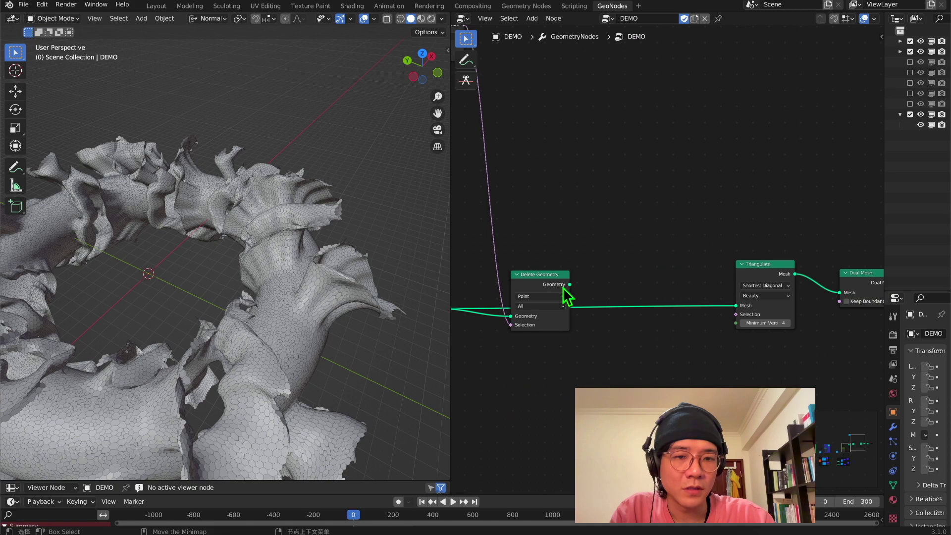
left_click_drag(570, 284, 740, 307)
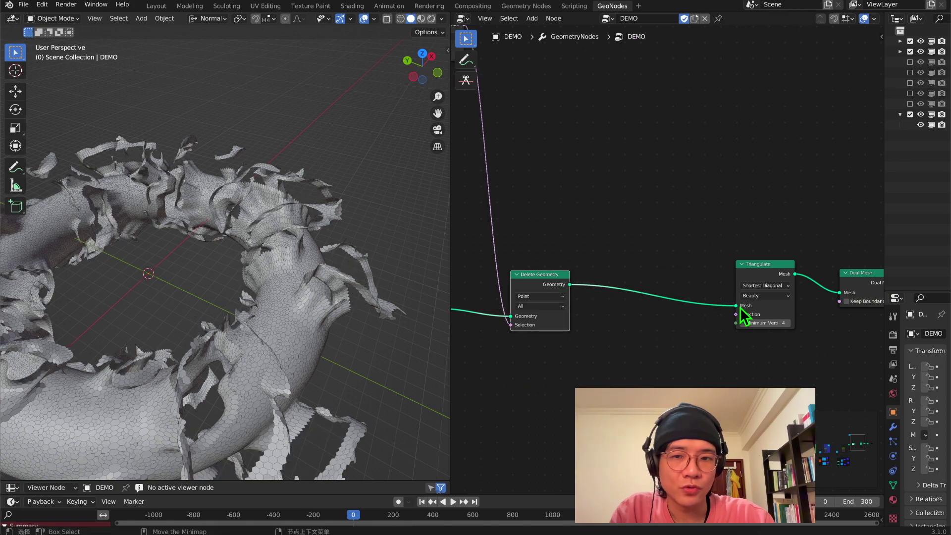
middle_click_drag(278, 327, 316, 308)
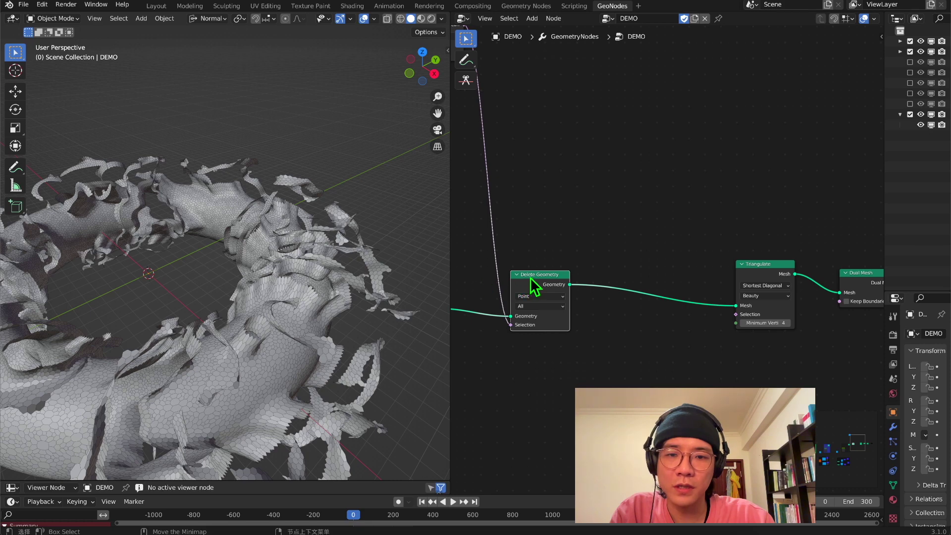
Move Delete Geometry closer to Triangulate, and widen the properties area to show the DEMO object's modifiers.
left_click_drag(530, 278, 598, 267)
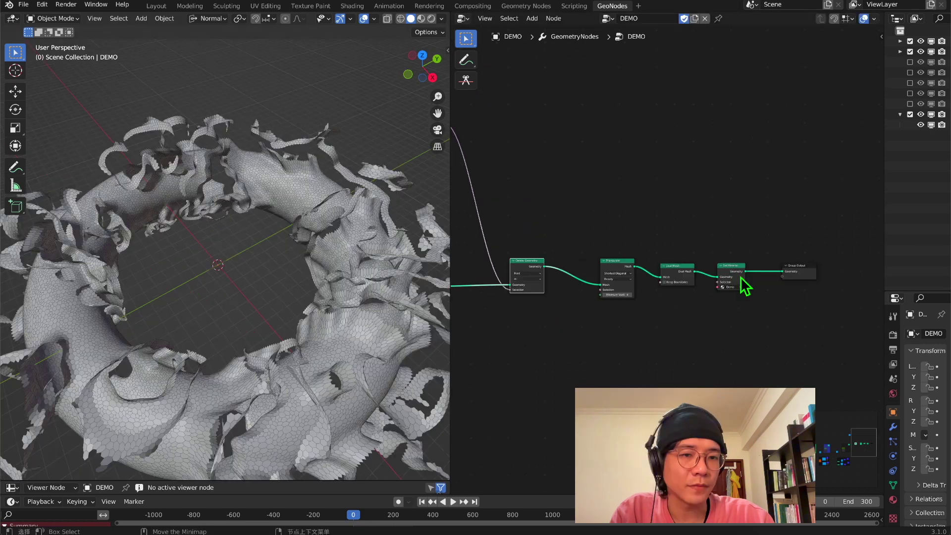
middle_click_drag(664, 310, 641, 317)
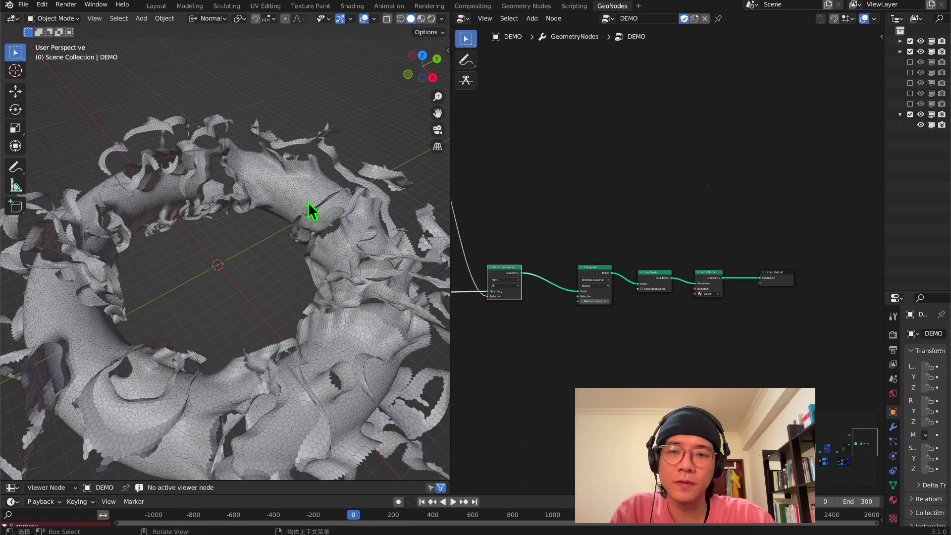
scroll(839, 314, "up", 3)
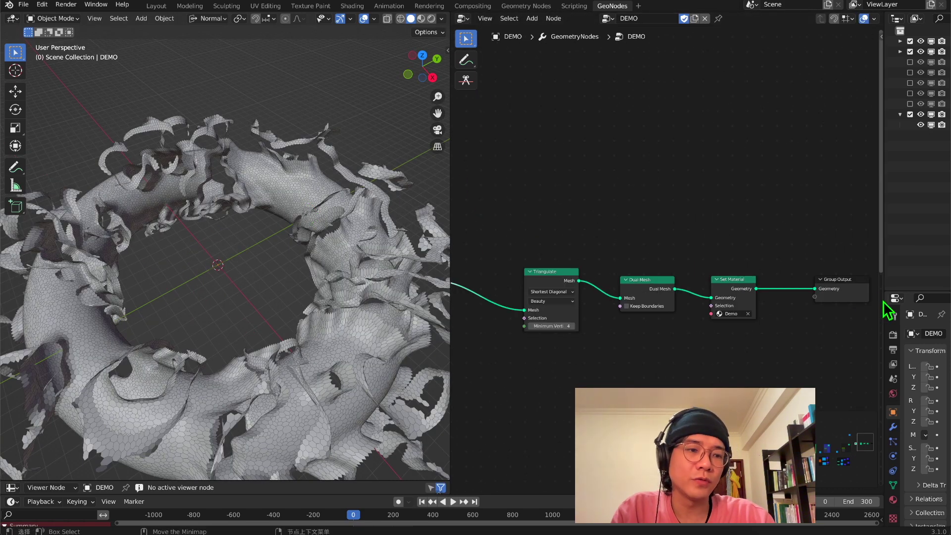
left_click_drag(885, 297, 828, 394)
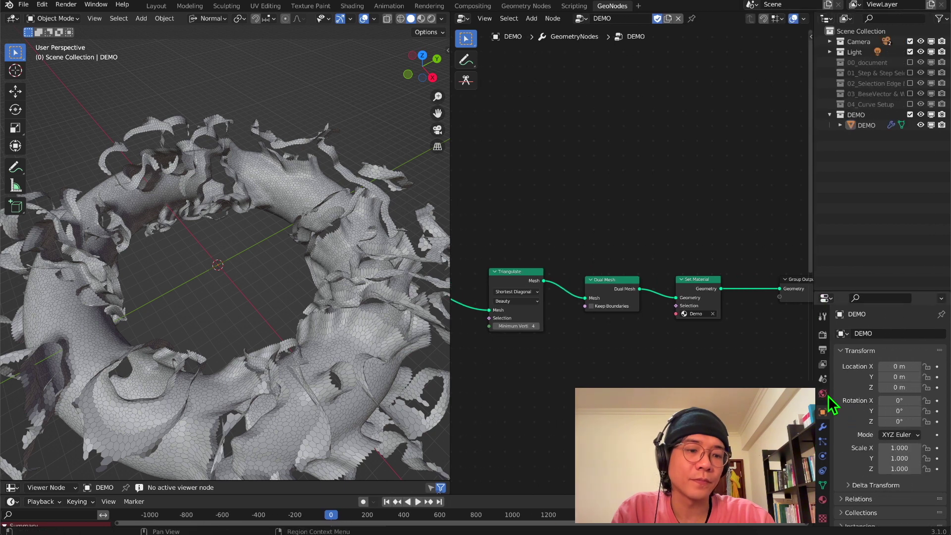
left_click(823, 426)
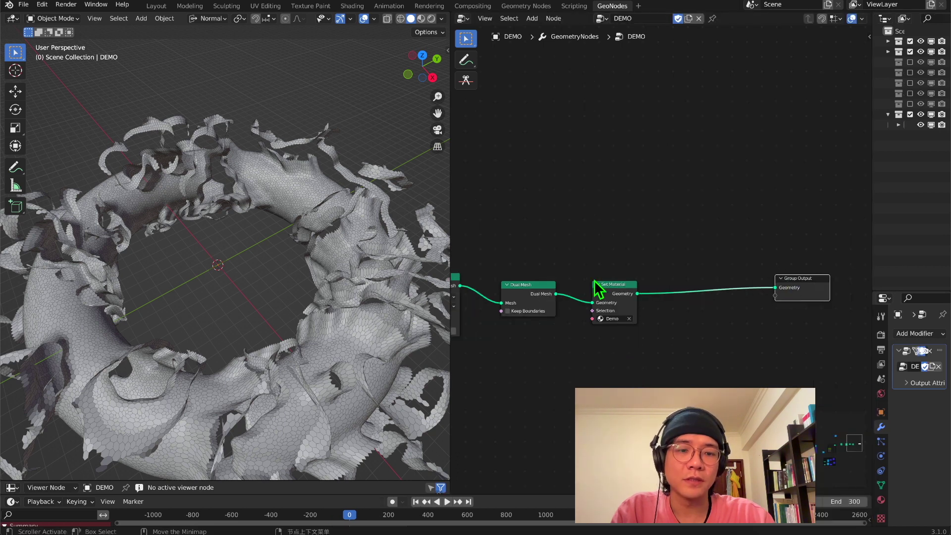
Move the final Set Material node next to Dual Mesh, and shift both nodes toward Triangulate.
left_click_drag(615, 295, 593, 288)
left_click_drag(463, 254, 600, 332)
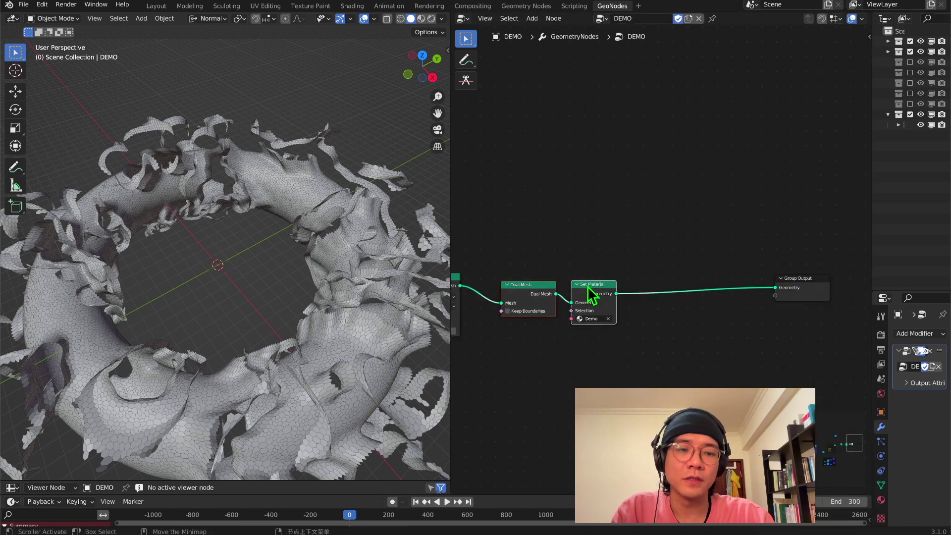
left_click_drag(588, 286, 571, 288)
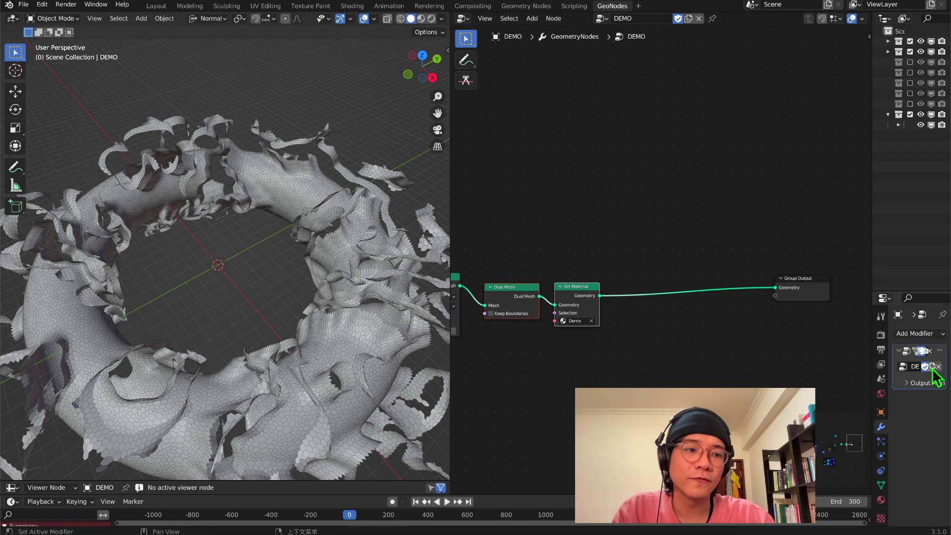
middle_click_drag(316, 293, 282, 281)
Add an Extrude Mesh node above the link between the final Set Material and Group Output.
key("shift+a")
left_click(625, 204)
type("ex")
key("Return")
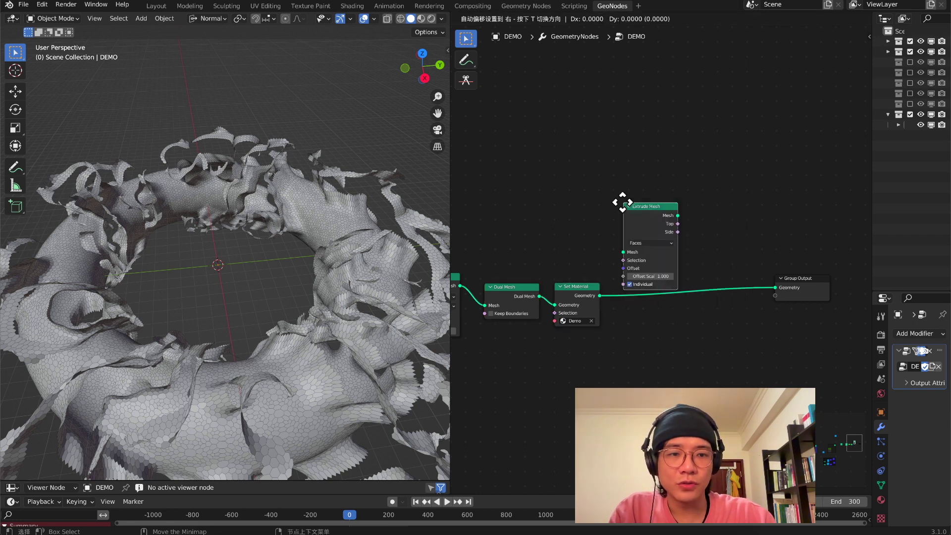
left_click(666, 146)
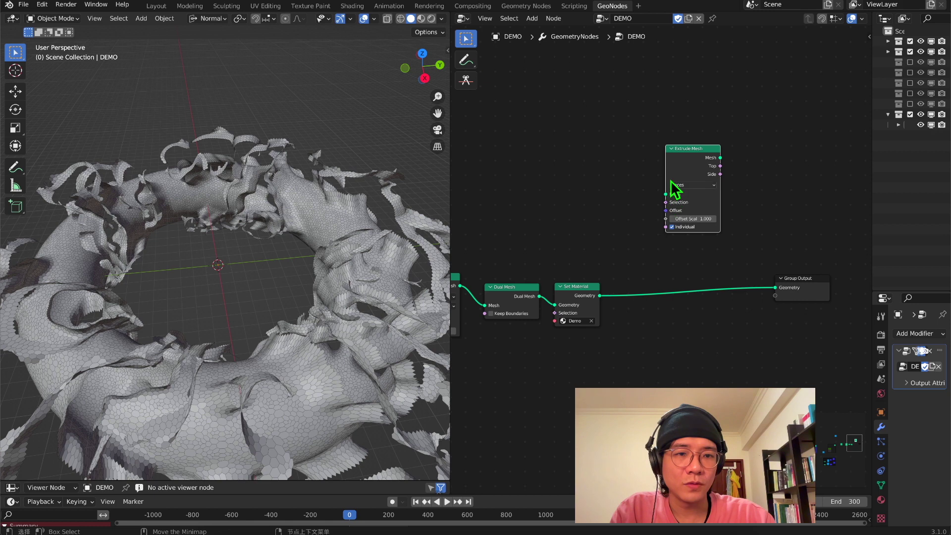
Connect the final Set Material's geometry to the Extrude Mesh node's Mesh input and turn off Individual.
scroll(670, 182, "up", 1)
left_click_drag(594, 298, 664, 160)
middle_click_drag(755, 194, 639, 197)
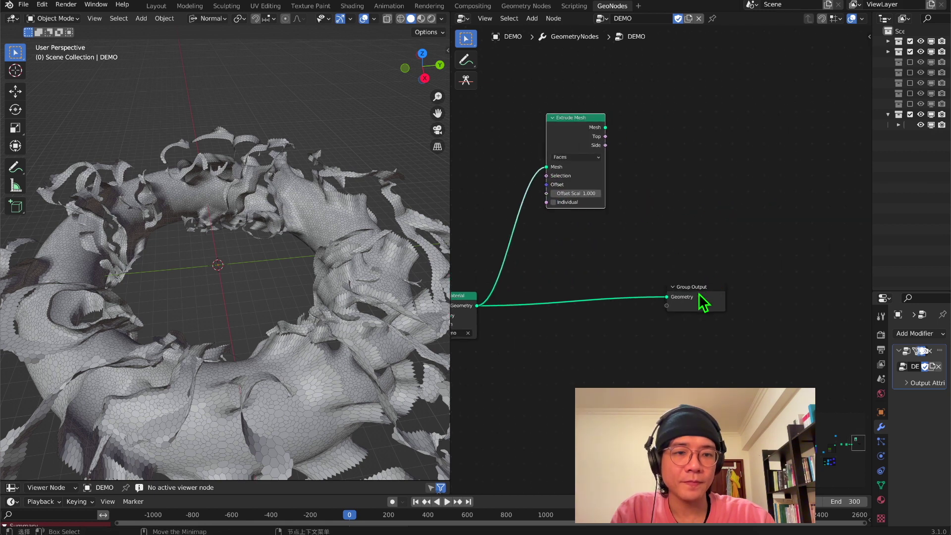
Move Group Output farther away and connect the Extrude Mesh node's Mesh output to its Geometry input.
left_click_drag(698, 293, 754, 270)
left_click_drag(605, 127, 723, 273)
middle_click_drag(371, 259, 300, 241)
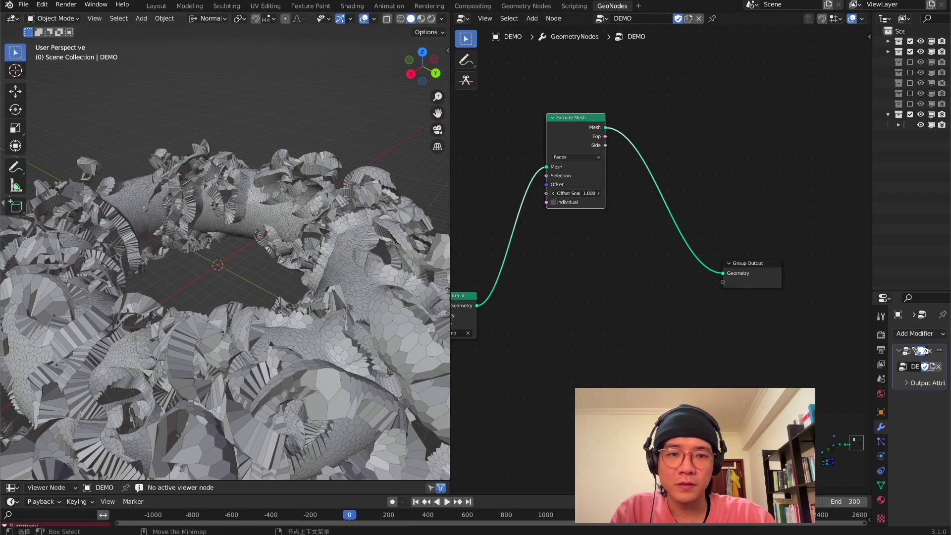
Set the Extrude Mesh node's Offset Scale to 0.300 and inspect the extruded ring surface up close.
left_click(553, 193)
left_click(552, 194)
left_click(553, 194)
left_click(553, 194)
left_click(553, 194)
left_click(553, 194)
left_click(553, 194)
scroll(334, 258, "up", 4)
scroll(242, 302, "up", 3)
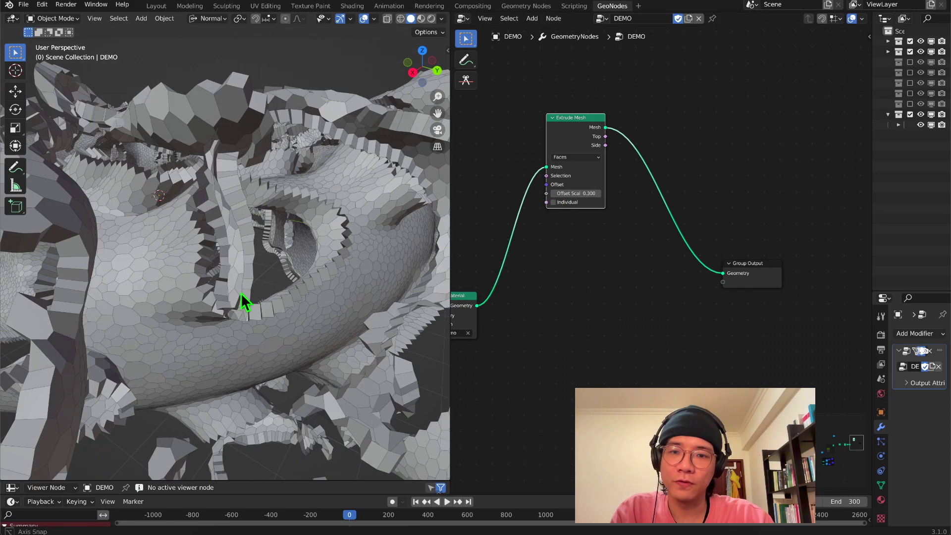
middle_click_drag(327, 191, 311, 192)
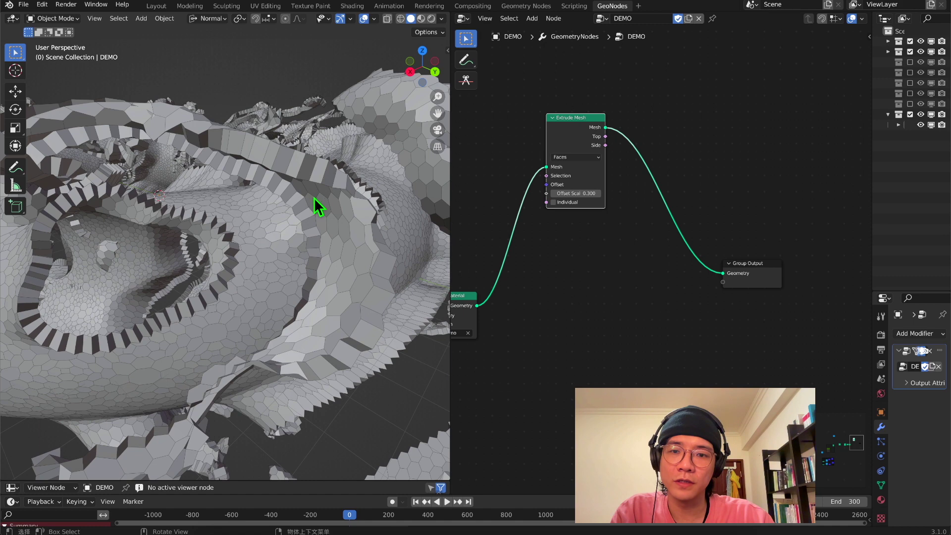
middle_click_drag(340, 336, 334, 326)
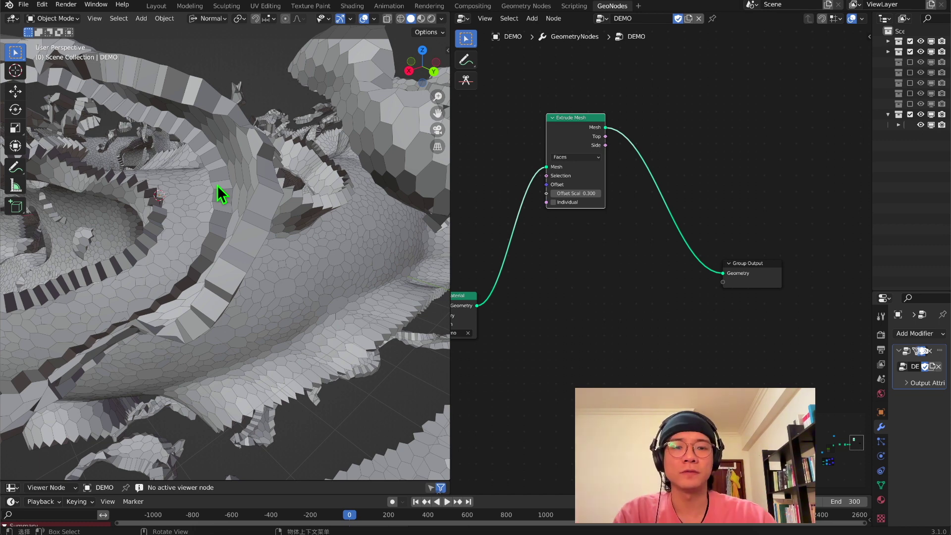
Insert a Join Geometry node on the link between Extrude Mesh and Group Output.
key("shift+a")
left_click(658, 124)
type("jo")
key("Down")
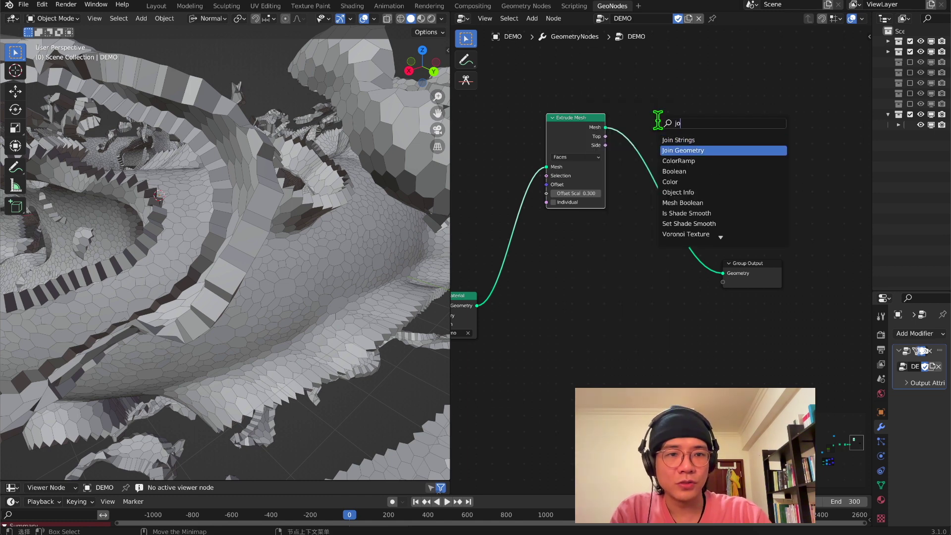
key("Return")
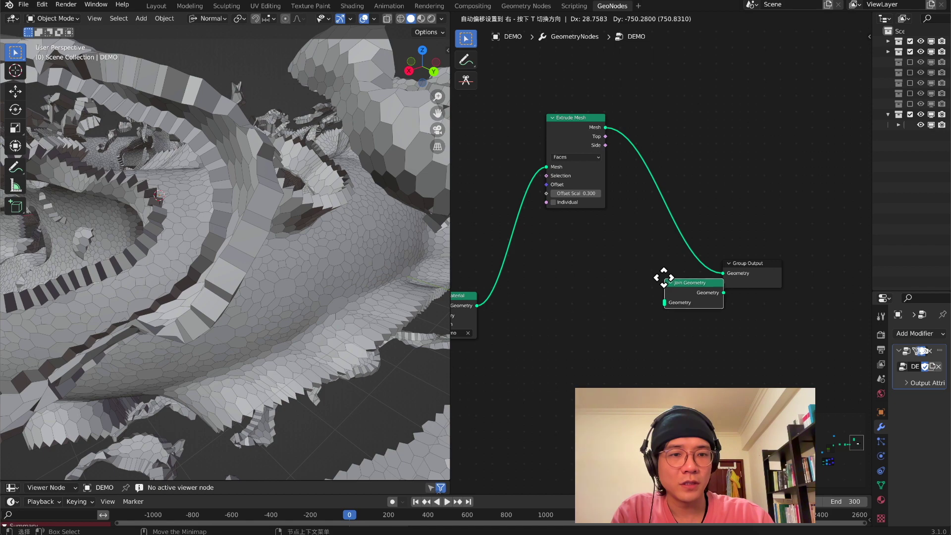
left_click(659, 224)
Connect the final Set Material's geometry to Join Geometry as well, and space out the Join Geometry and Group Output nodes.
left_click_drag(475, 306, 658, 249)
scroll(156, 291, "down", 3)
middle_click_drag(156, 291, 181, 275)
scroll(203, 307, "up", 3)
scroll(203, 307, "up", 2)
scroll(180, 275, "up", 2)
middle_click_drag(611, 300, 567, 332)
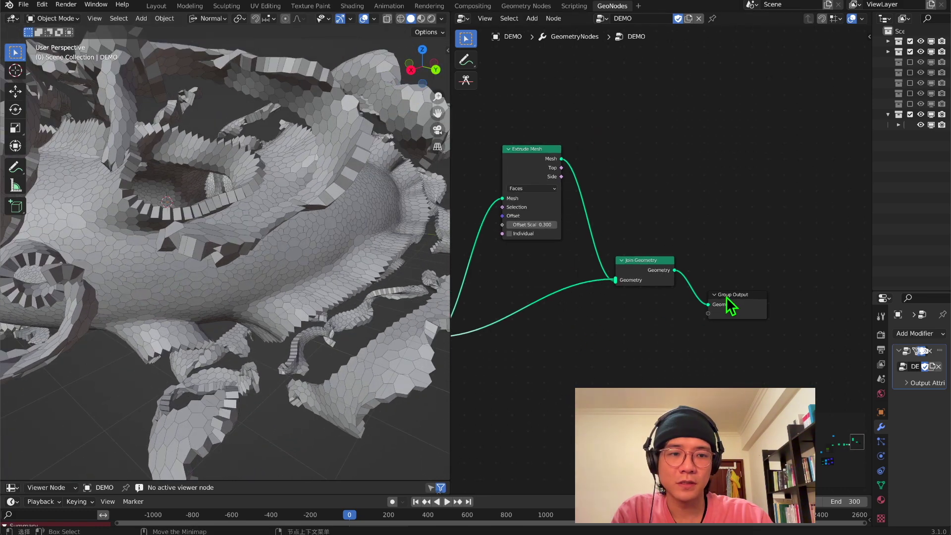
left_click_drag(730, 307, 788, 313)
left_click_drag(649, 269, 686, 303)
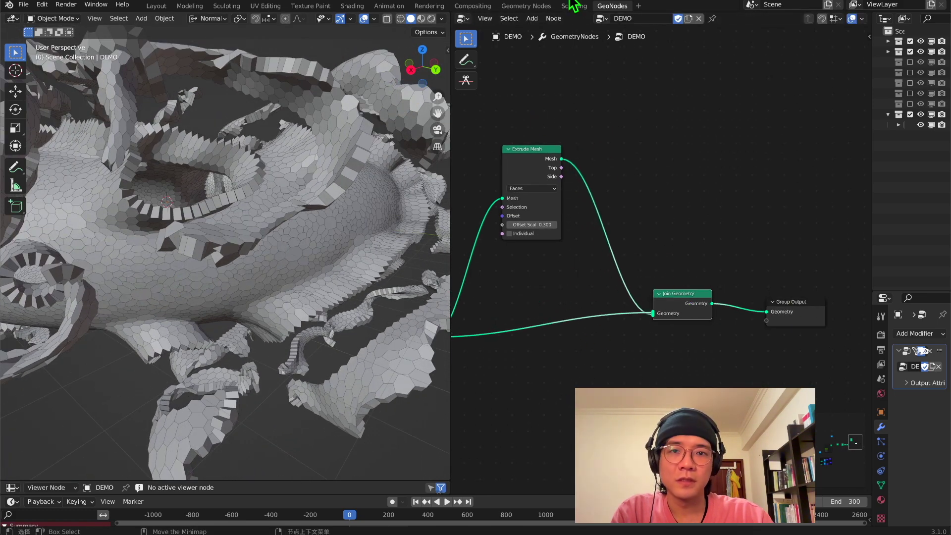
Turn on the Face Orientation overlay and examine the normals of the ring's faces.
left_click(373, 20)
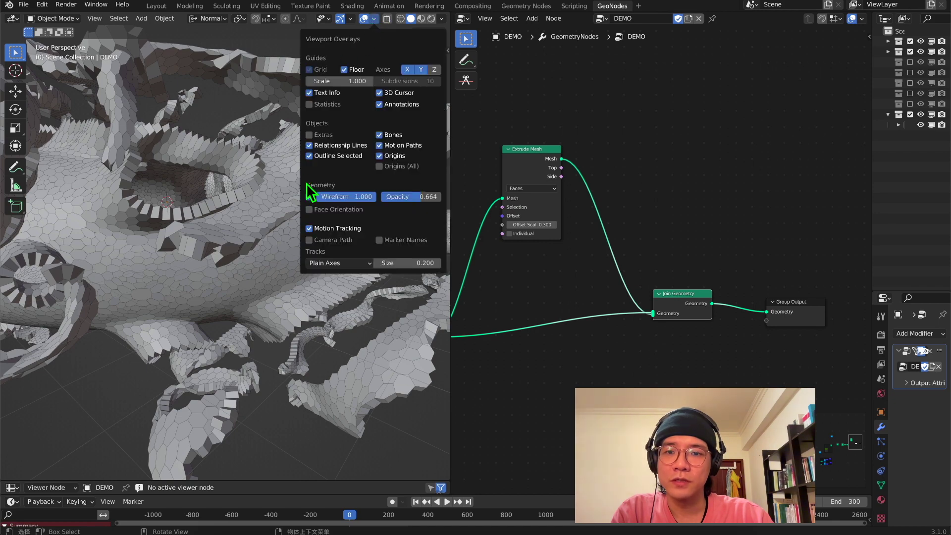
left_click(309, 210)
scroll(223, 226, "down", 3)
middle_click_drag(223, 226, 216, 262)
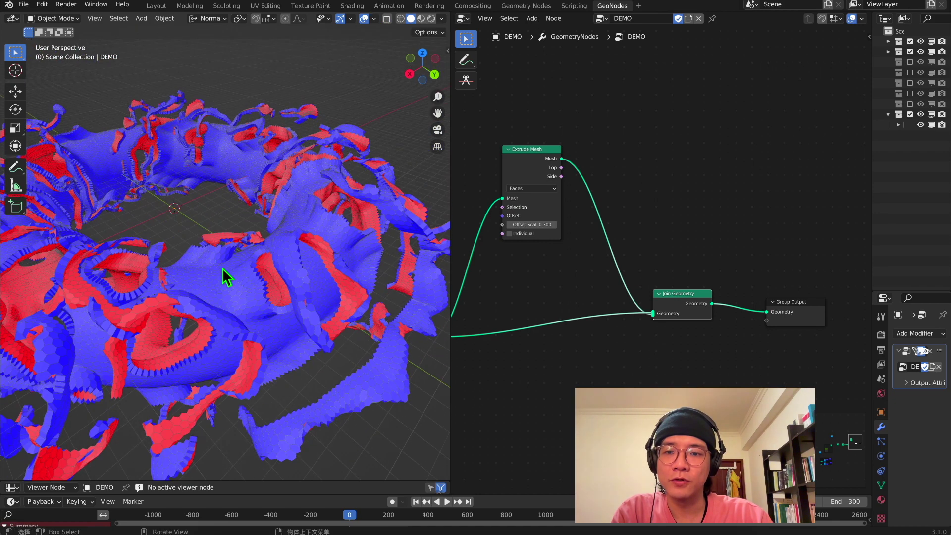
scroll(263, 317, "up", 4)
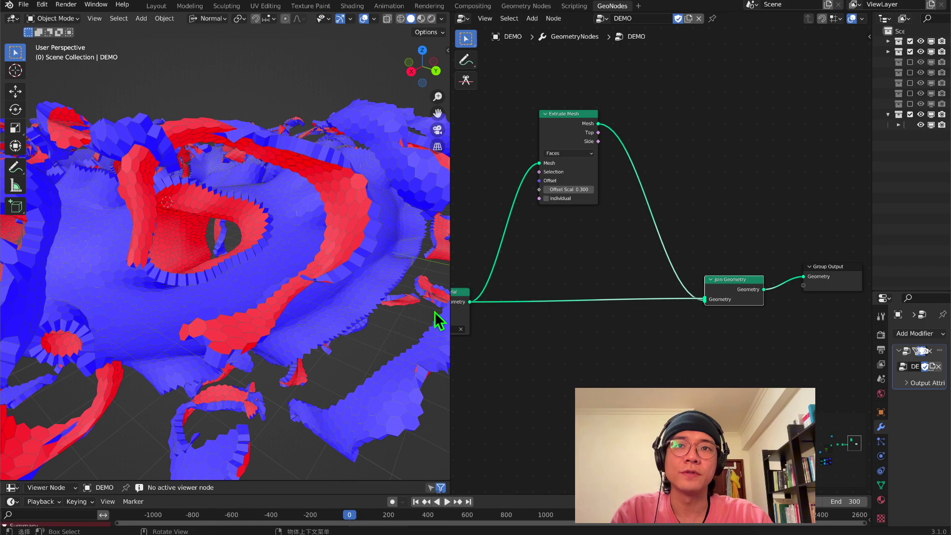
Insert a Flip Faces node between the final Set Material and Join Geometry, and check the face orientation around the ring.
key("shift+a")
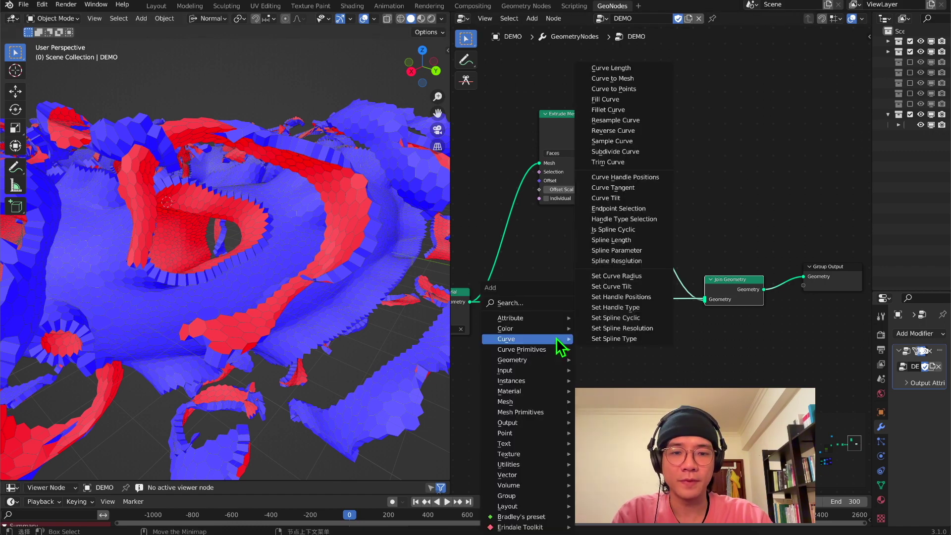
left_click(550, 303)
type("fl")
key("Return")
left_click(550, 279)
middle_click_drag(312, 276, 200, 398)
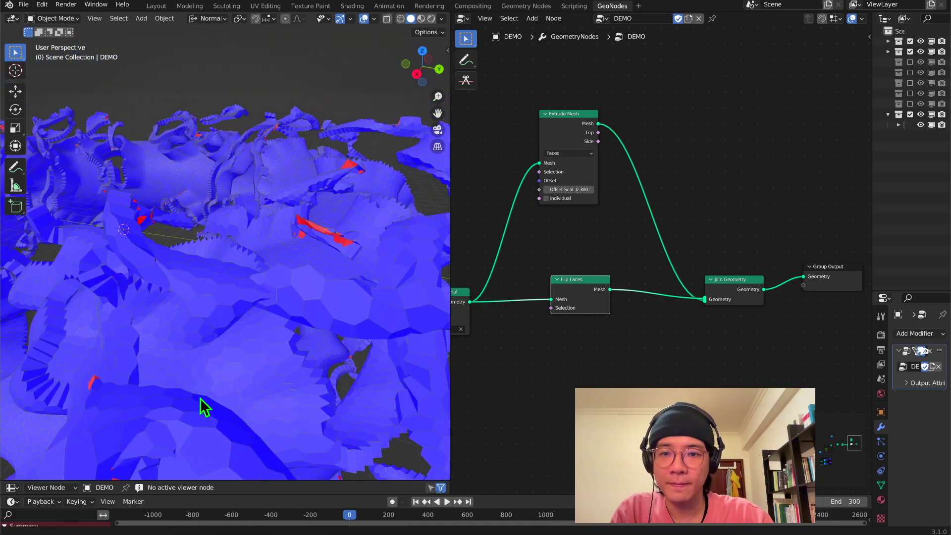
scroll(354, 240, "up", 2)
middle_click_drag(354, 240, 276, 293)
scroll(275, 292, "up", 3)
middle_click_drag(257, 386, 206, 282)
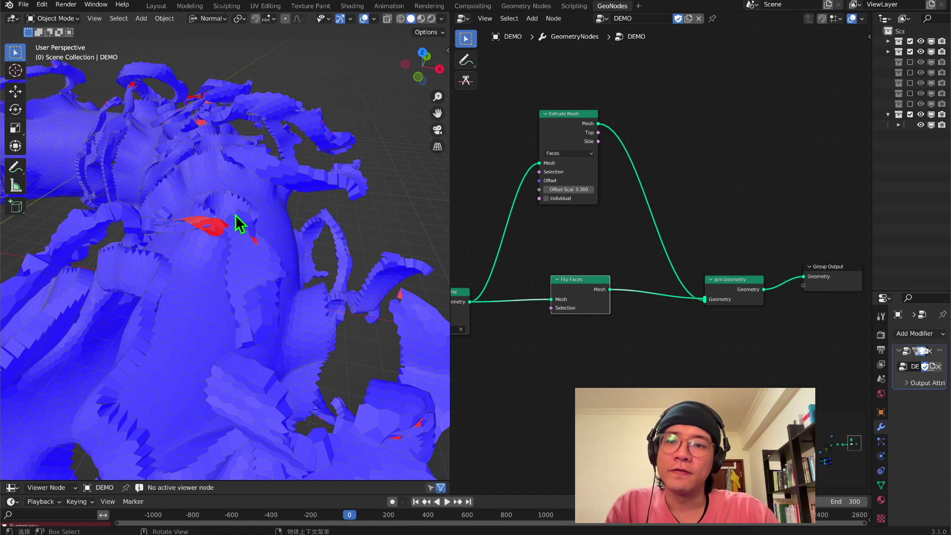
Set the Extrude Mesh node's Offset Scale to 0.100 and check the thinner extrusion on the ring.
middle_click_drag(655, 270, 605, 298)
scroll(588, 257, "up", 2)
middle_click_drag(587, 257, 692, 263)
left_click(585, 219)
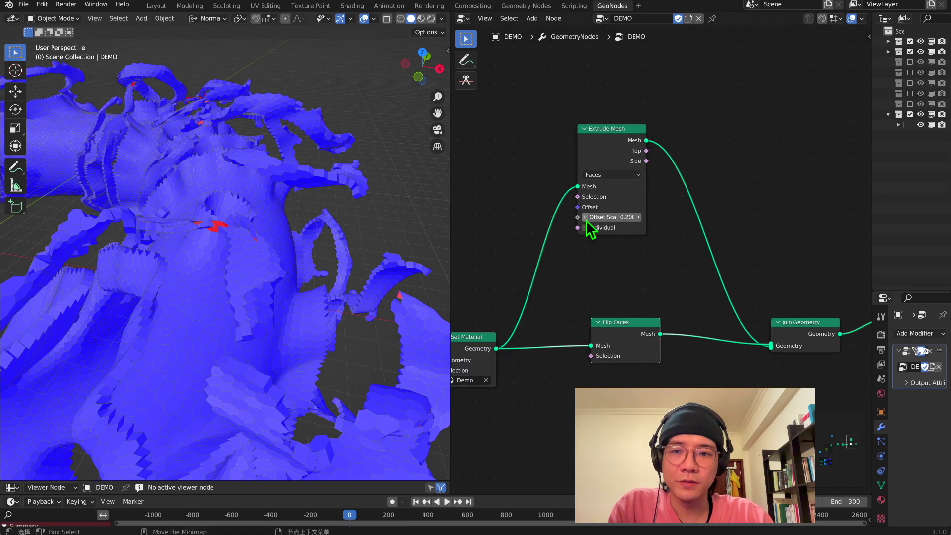
left_click(586, 219)
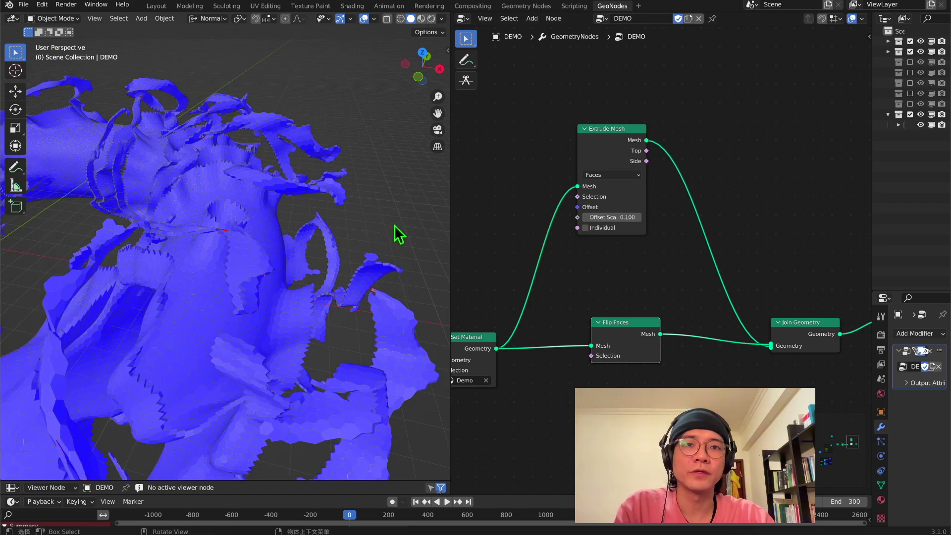
middle_click_drag(221, 237, 181, 246)
middle_click_drag(266, 217, 27, 228, "shift")
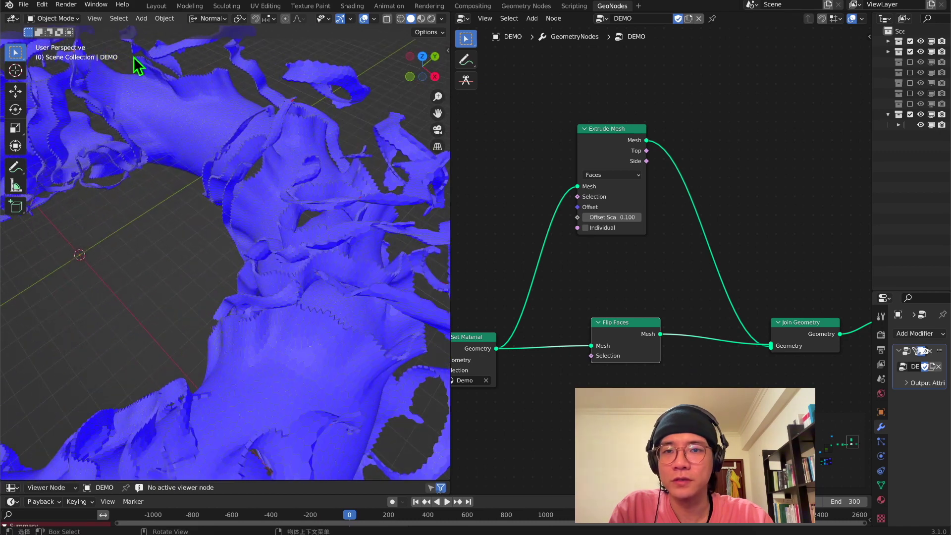
Turn off the Face Orientation overlay and view the whole ring in normal shading.
left_click(374, 19)
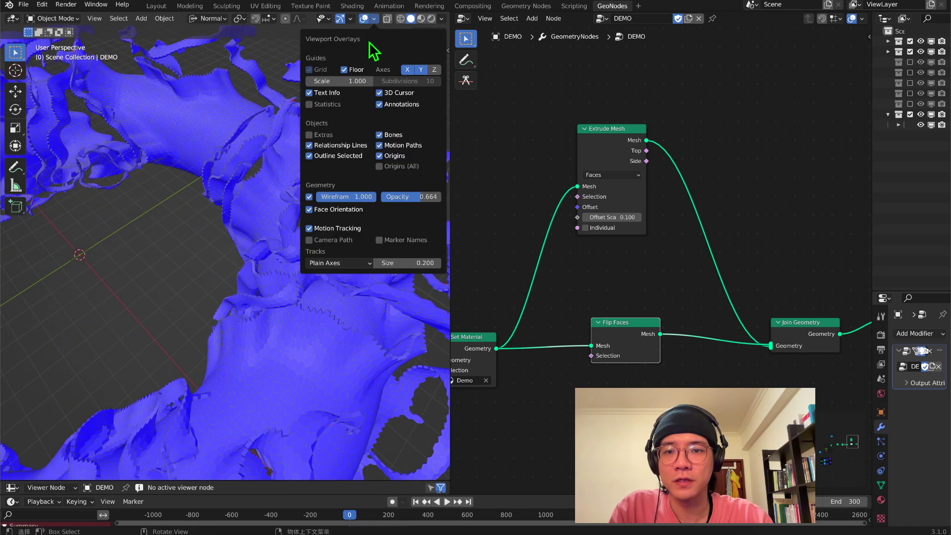
left_click(308, 208)
middle_click_drag(310, 209, 184, 200)
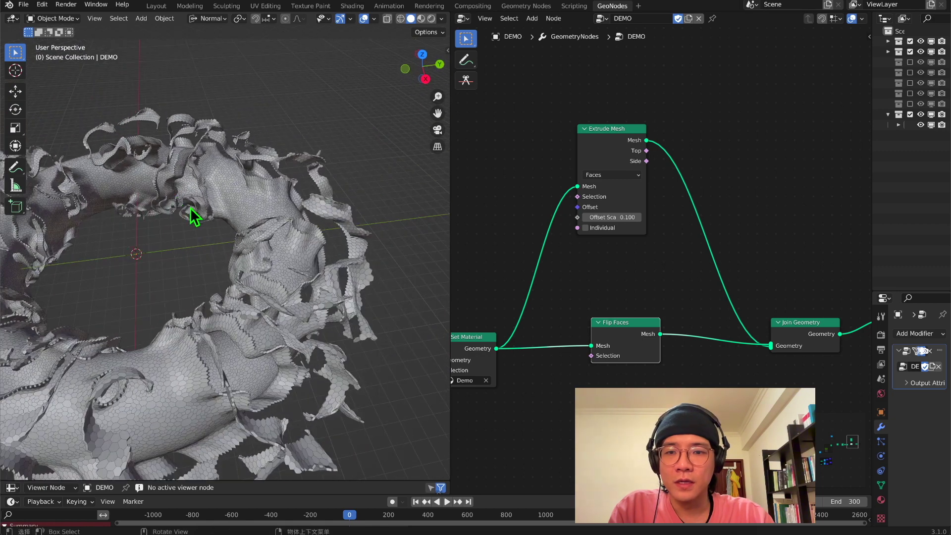
Make room before Group Output and insert a Merge by Distance node between it and Join Geometry.
middle_click_drag(795, 221, 575, 206)
left_click_drag(704, 296, 742, 312)
key("shift+a")
left_click(635, 210)
type("m")
key("BackSpace")
type("dis")
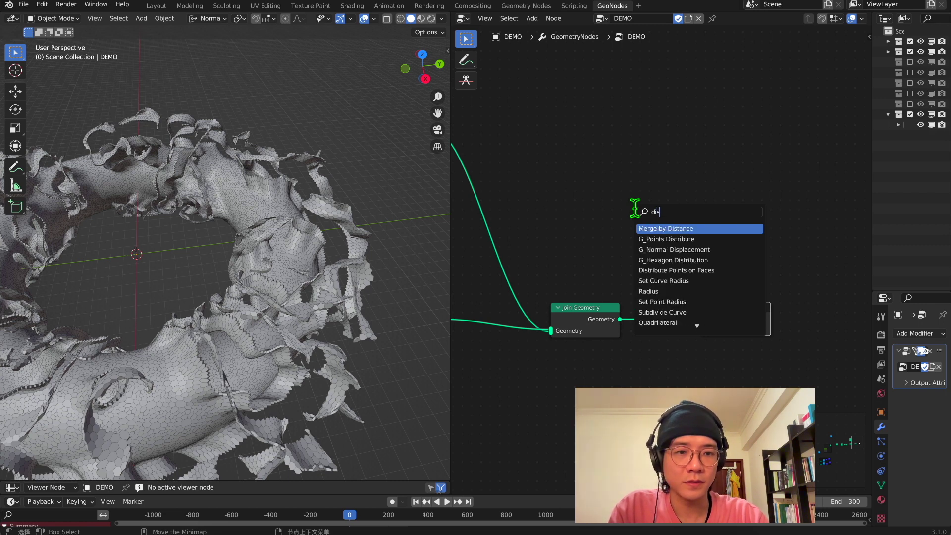
key("Return")
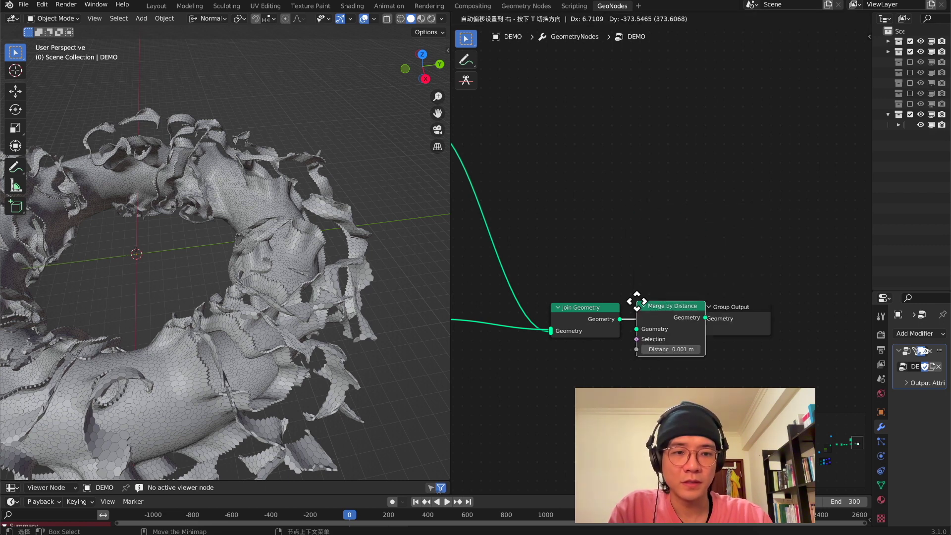
left_click(684, 333)
scroll(584, 287, "down", 5)
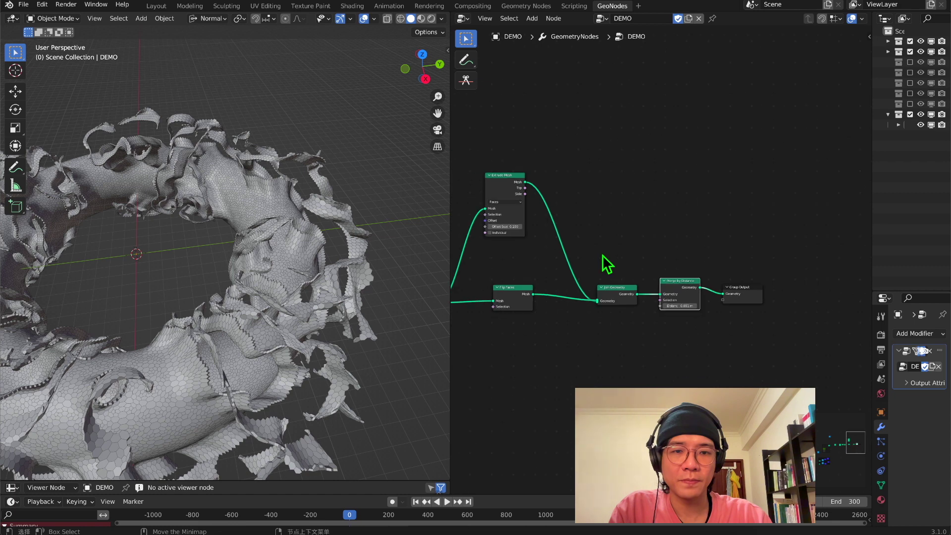
Move Group Output farther away and shift the nodes from the final Set Material through Merge by Distance up as a group.
left_click_drag(756, 286, 864, 287)
scroll(698, 255, "down", 2)
left_click_drag(480, 191, 685, 341)
key("g")
left_click(694, 311)
key("g")
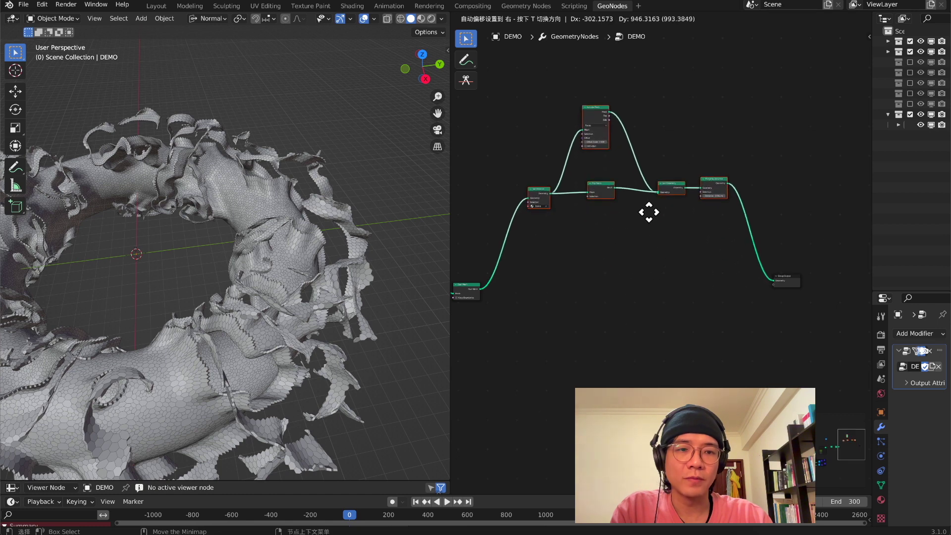
left_click(650, 223)
scroll(626, 255, "up", 1)
Move the final Set Material node back down beside the Dual Mesh node.
left_click(513, 180)
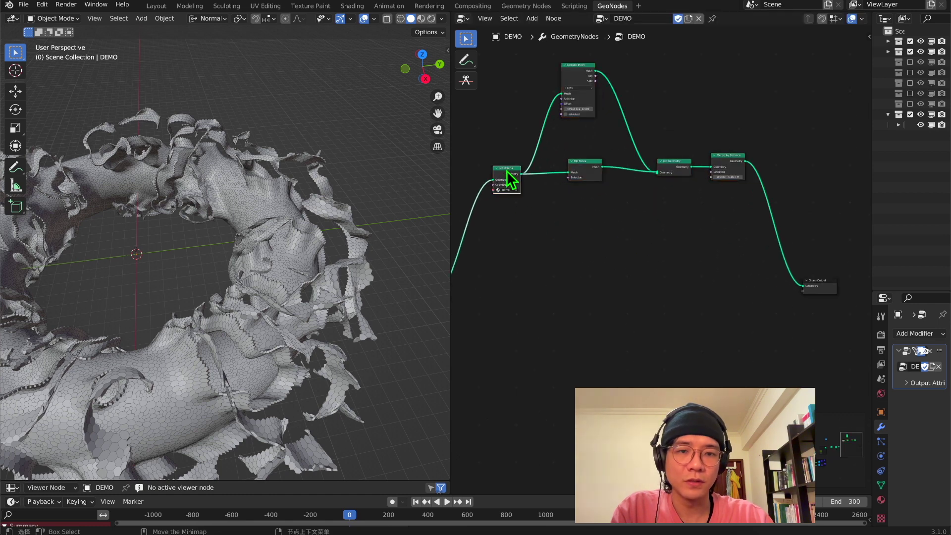
key("g")
left_click(478, 304)
scroll(647, 255, "down", 1)
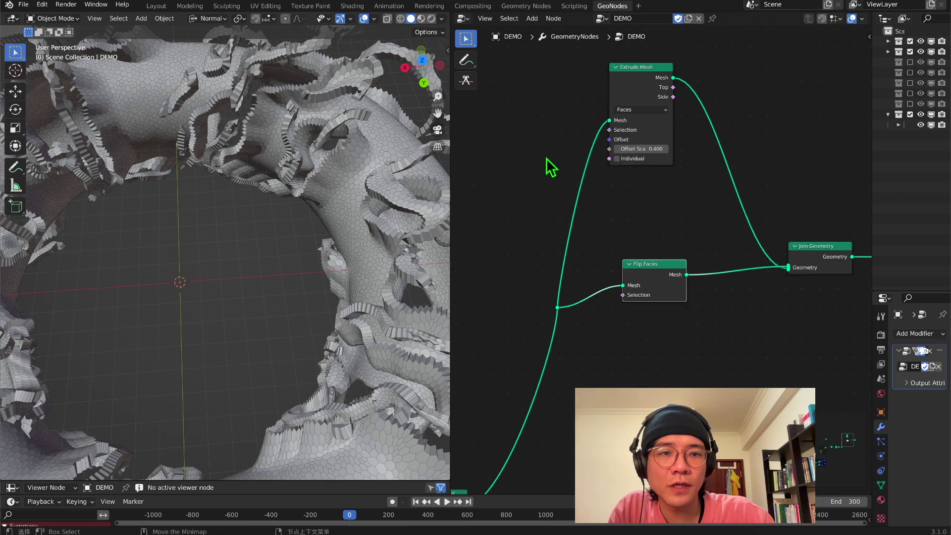
Connect the selection output of the red frame's growth node to the Boolean Math node feeding Delete Geometry, and inspect the ring.
scroll(552, 178, "down", 2)
middle_click_drag(558, 193, 730, 175)
scroll(730, 175, "down", 3)
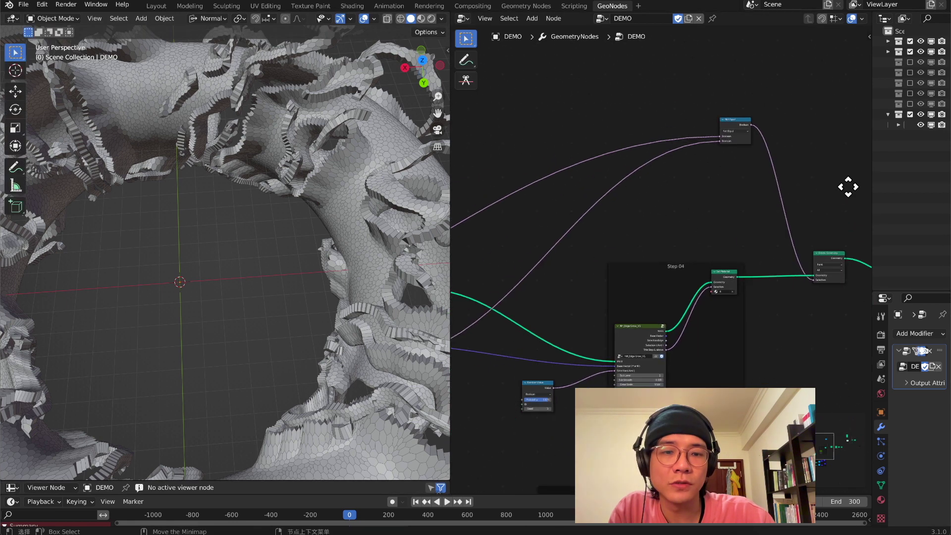
middle_click_drag(847, 187, 634, 180)
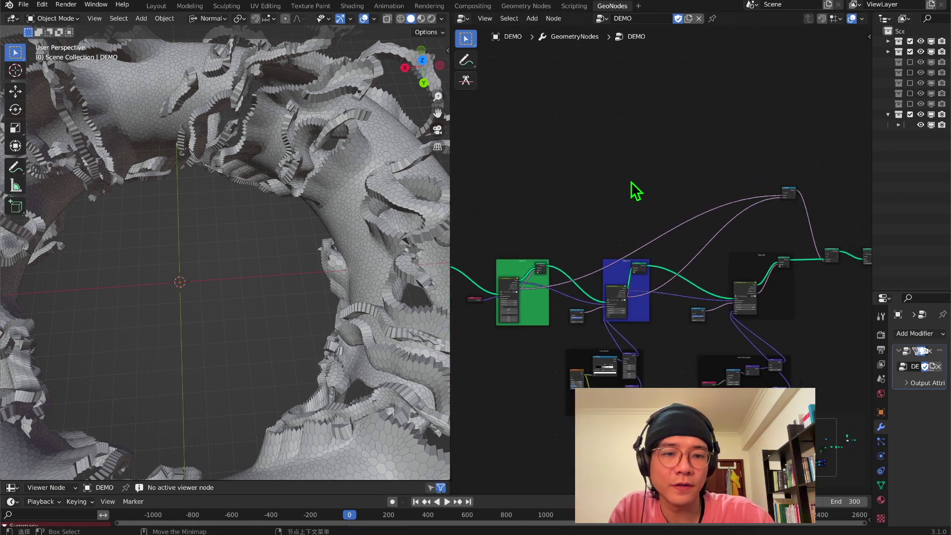
middle_click_drag(606, 207, 703, 179)
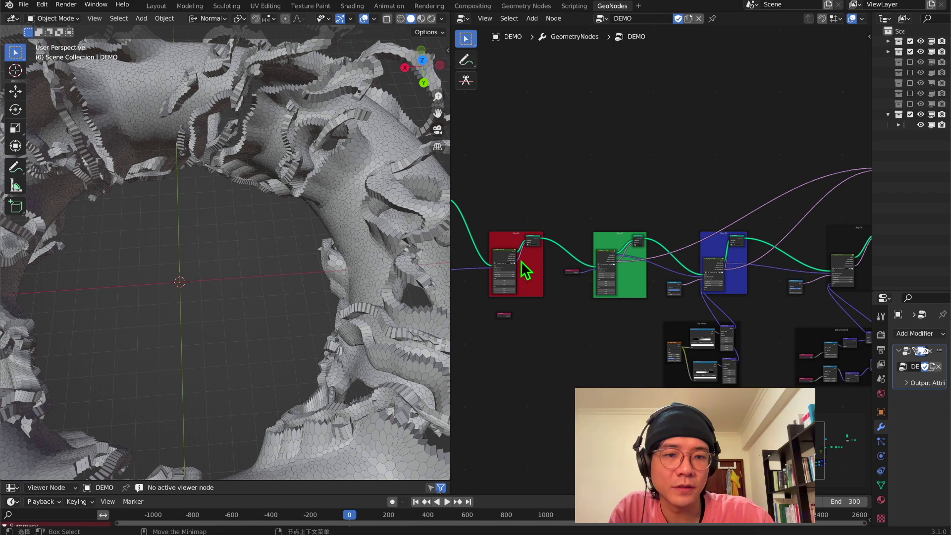
left_click_drag(518, 262, 788, 171)
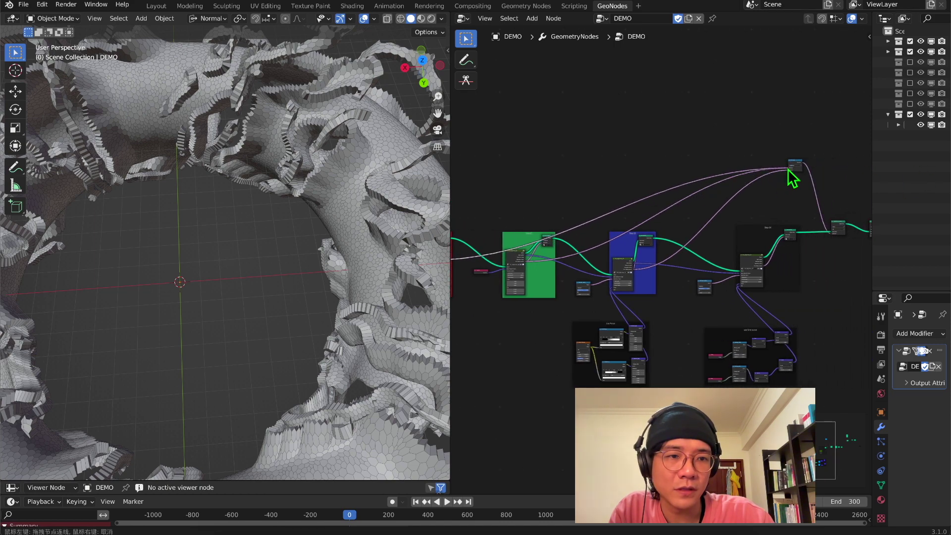
middle_click_drag(89, 251, 225, 234)
scroll(596, 306, "up", 1)
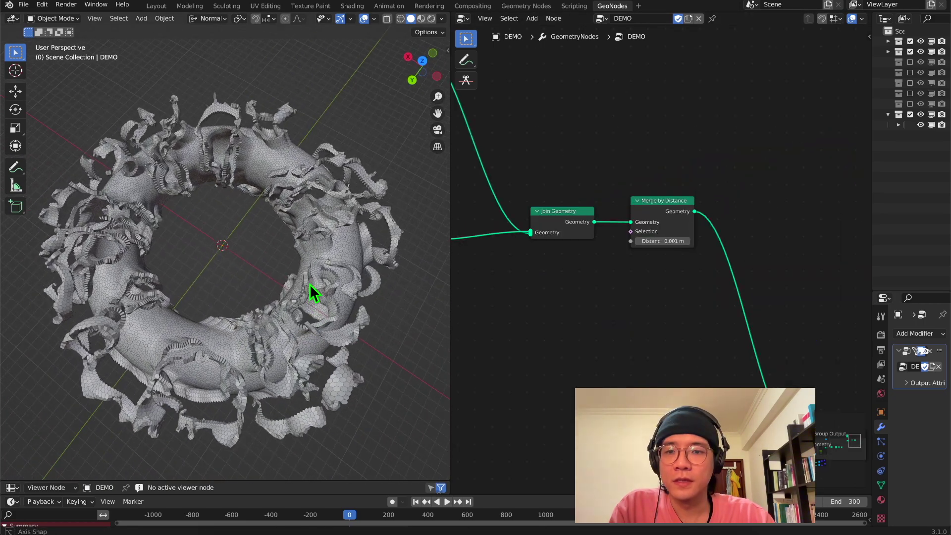
middle_click_drag(310, 284, 306, 273)
middle_click_drag(106, 342, 282, 307)
scroll(628, 265, "up", 2)
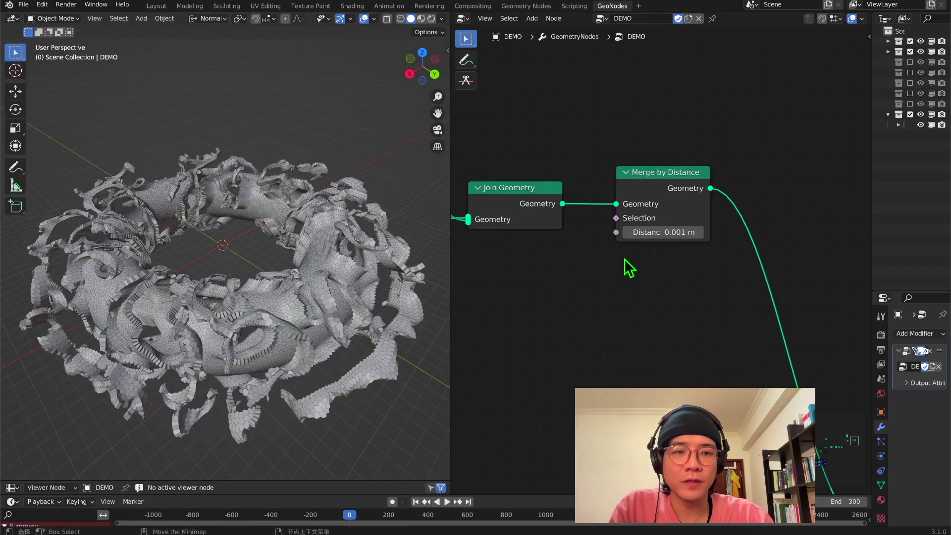
Turn on Individual for the Extrude Mesh node and examine the separately extruded faces on the ring.
middle_click_drag(588, 282, 530, 359)
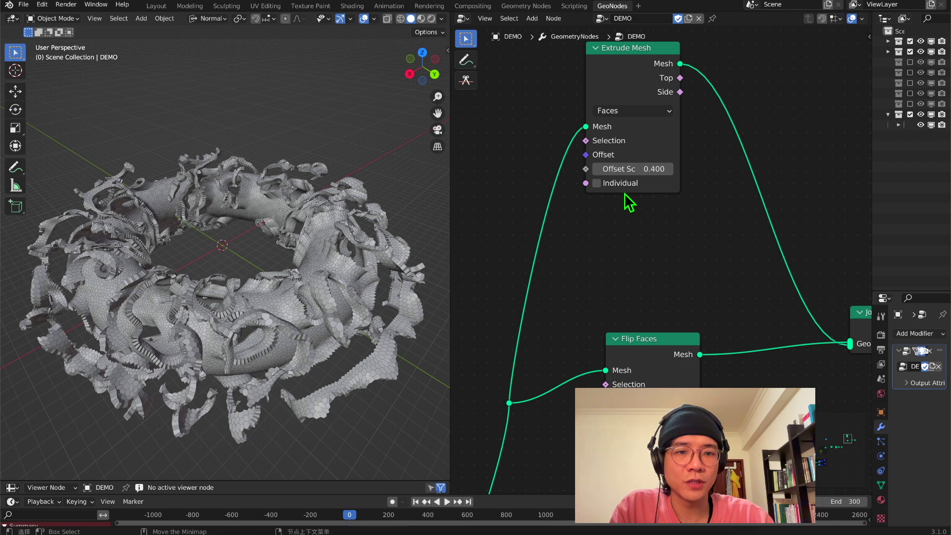
scroll(629, 200, "up", 2)
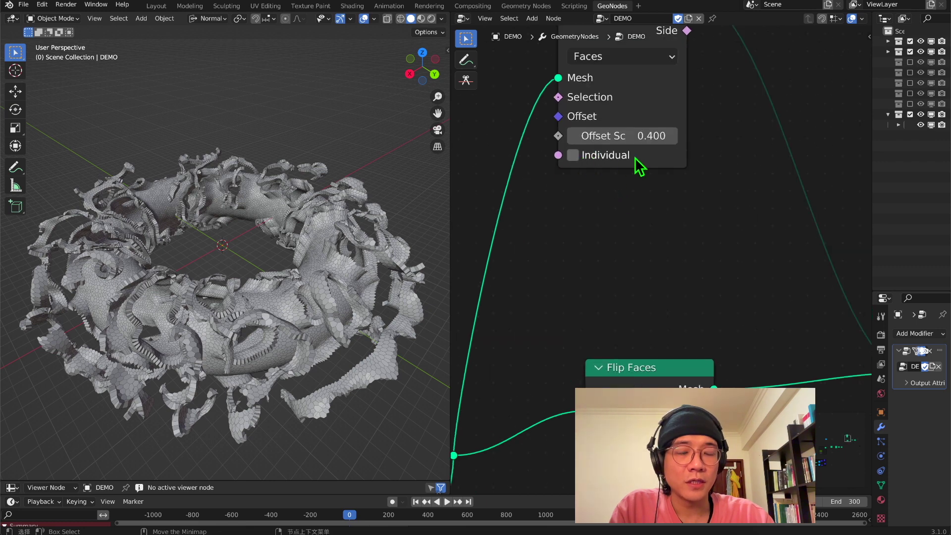
middle_click_drag(639, 166, 584, 216)
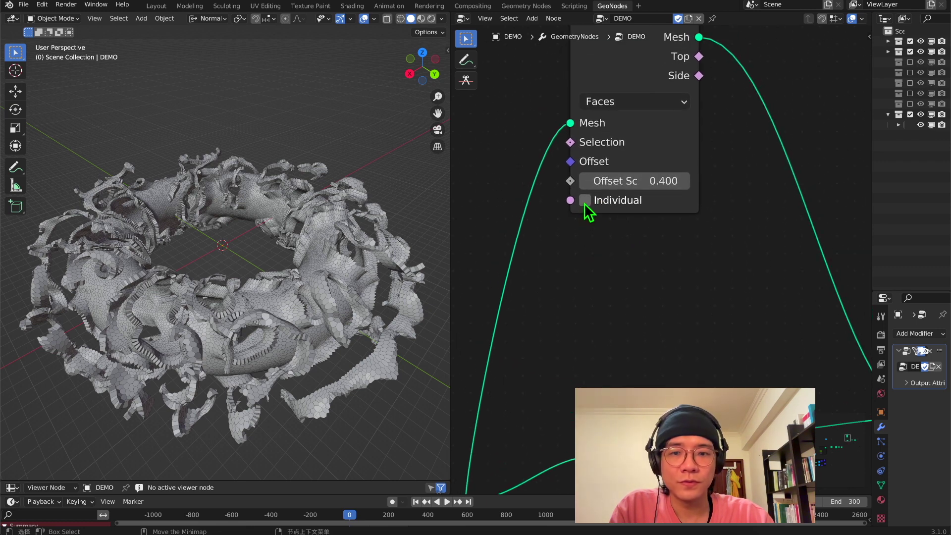
left_click(585, 200)
middle_click_drag(238, 277, 258, 297)
scroll(260, 296, "up", 3)
middle_click_drag(279, 243, 244, 179, "shift")
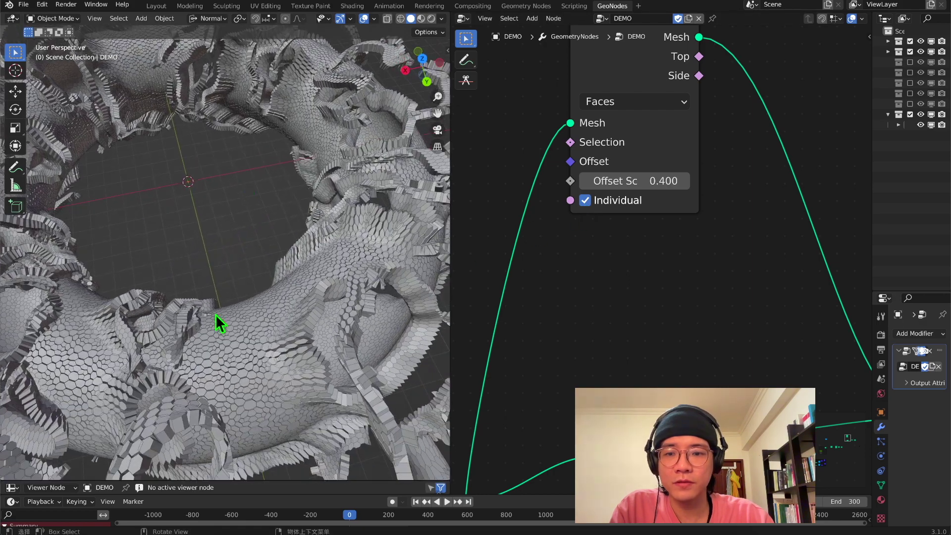
Try a larger Offset Scale on the Extrude Mesh node, return it to 0.400, and examine the whole ring.
middle_click_drag(216, 313, 200, 285)
scroll(201, 284, "up", 1)
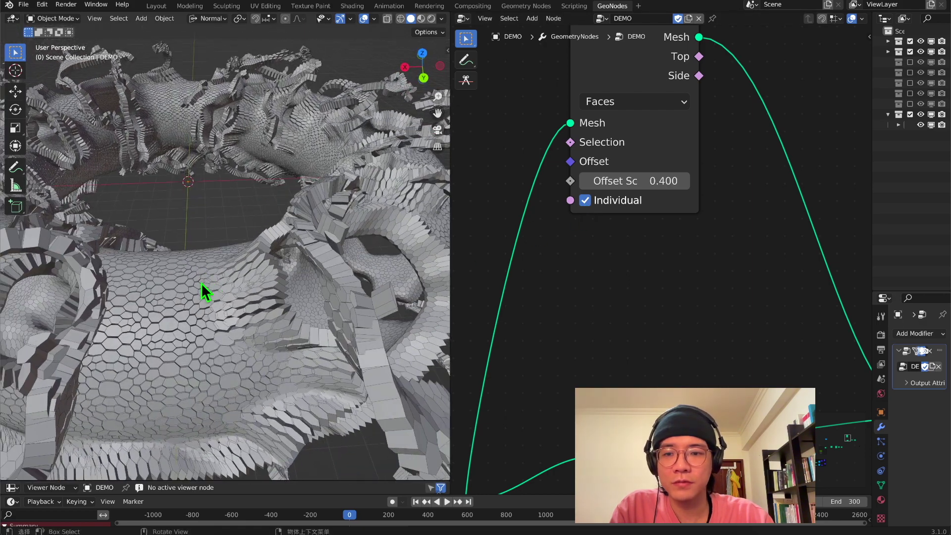
left_click(682, 181)
left_click(683, 180)
left_click(683, 180)
middle_click_drag(399, 258, 310, 278)
left_click(585, 181)
left_click(584, 180)
left_click(584, 180)
scroll(240, 213, "down", 5)
middle_click_drag(240, 213, 314, 154)
scroll(255, 228, "down", 3)
middle_click_drag(218, 261, 204, 289)
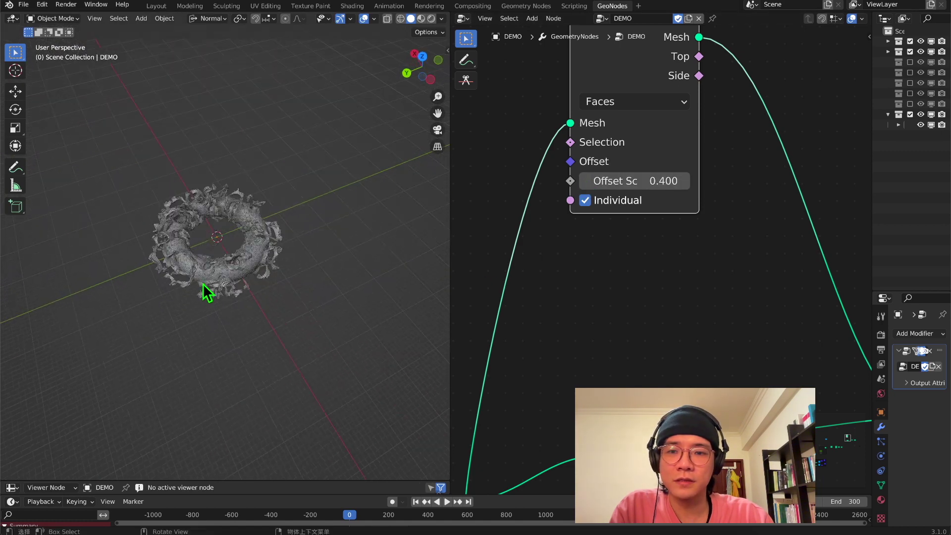
scroll(208, 277, "up", 3)
Unmute the noise texture, color ramp and vector nodes that feed the curve radius in the Curve Setup frame.
scroll(566, 294, "down", 15)
middle_click_drag(570, 302, 752, 218)
middle_click_drag(562, 238, 575, 241)
scroll(693, 267, "up", 6)
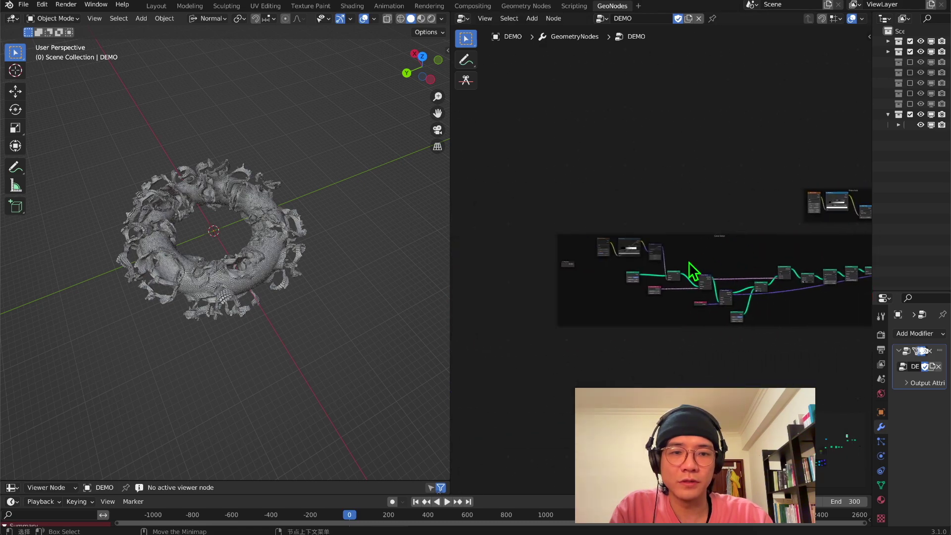
scroll(273, 282, "up", 3)
scroll(270, 283, "up", 2)
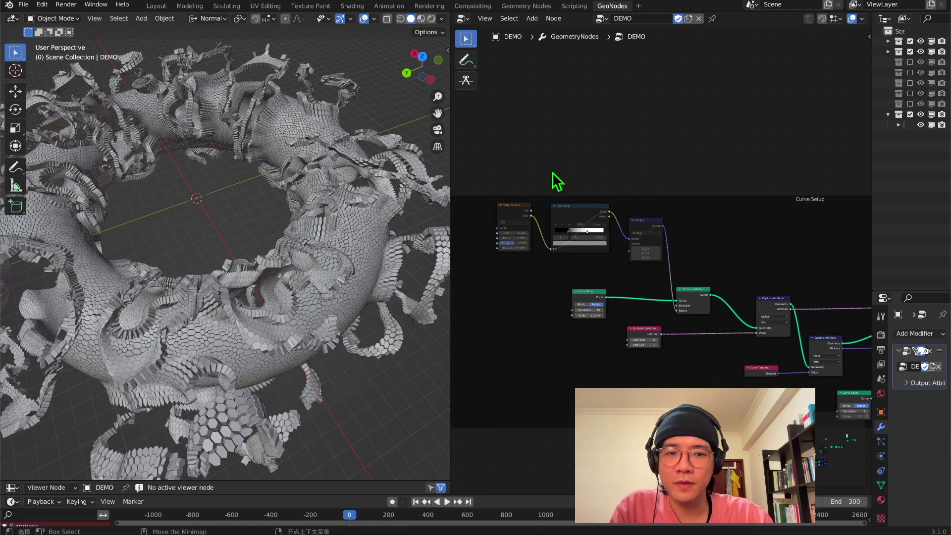
left_click_drag(479, 211, 681, 270)
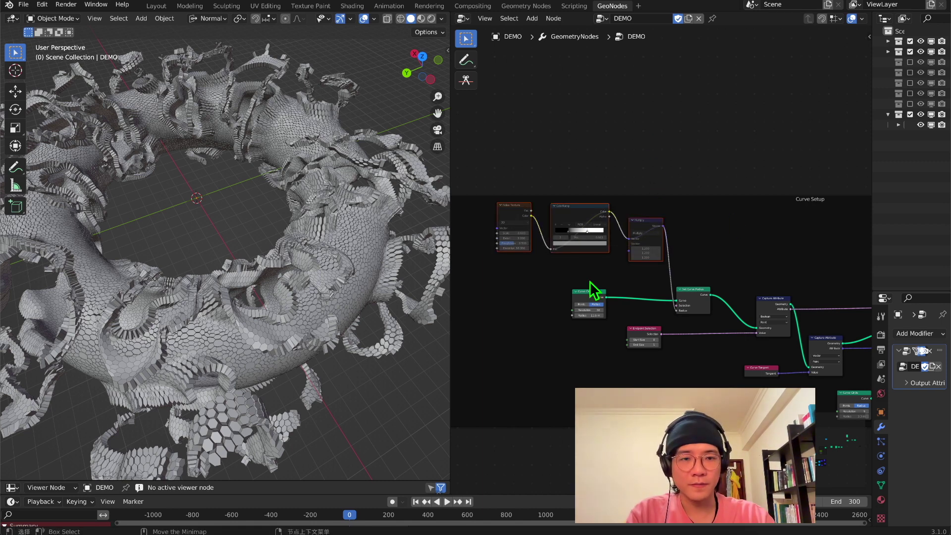
key("m")
Examine the varying tube thickness, hexagonal plates and extruded growths around the ring from several angles.
middle_click_drag(252, 250, 461, 228)
scroll(298, 207, "up", 2)
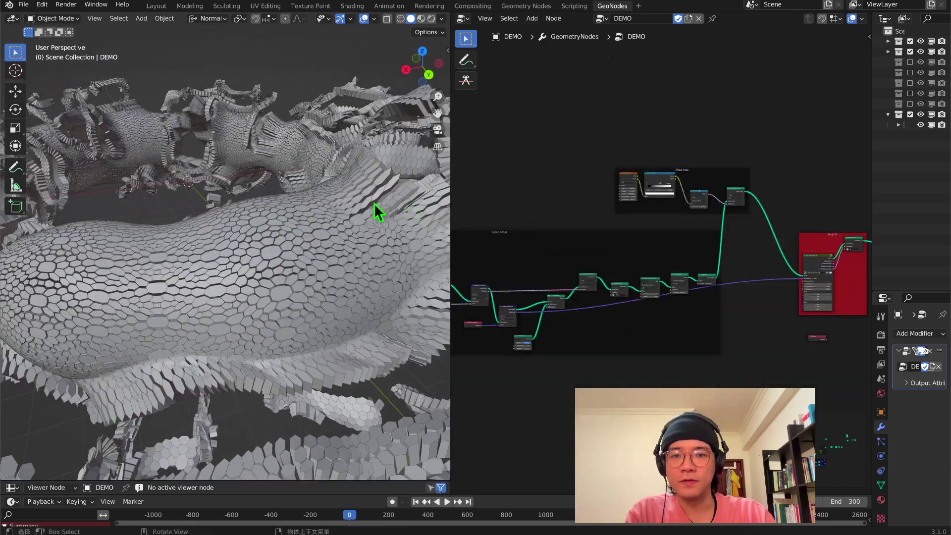
scroll(387, 218, "down", 3)
scroll(601, 276, "up", 4)
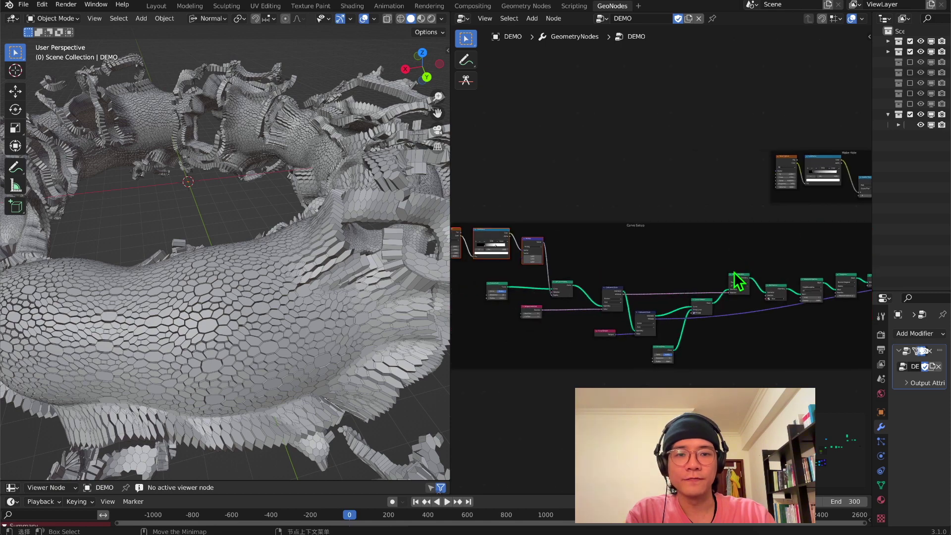
middle_click_drag(306, 284, 298, 267)
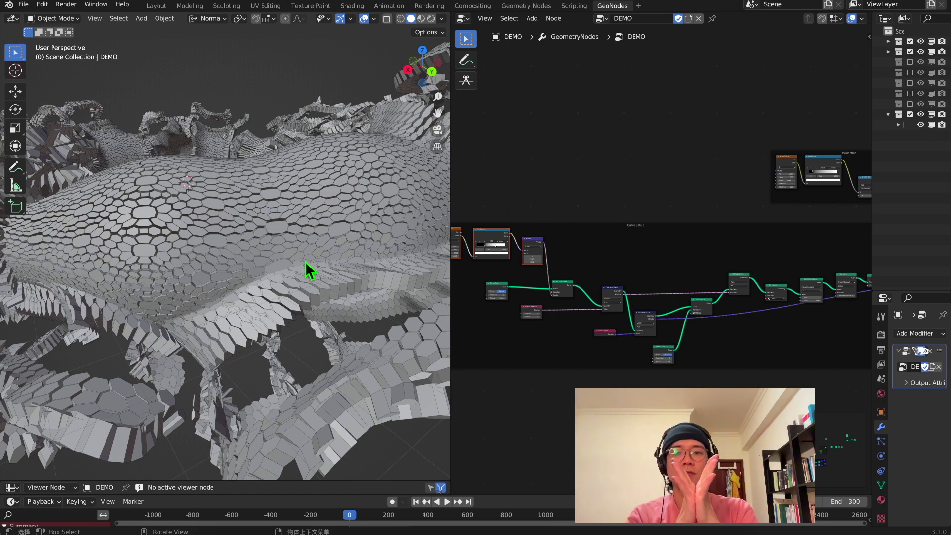
middle_click_drag(308, 246, 268, 261)
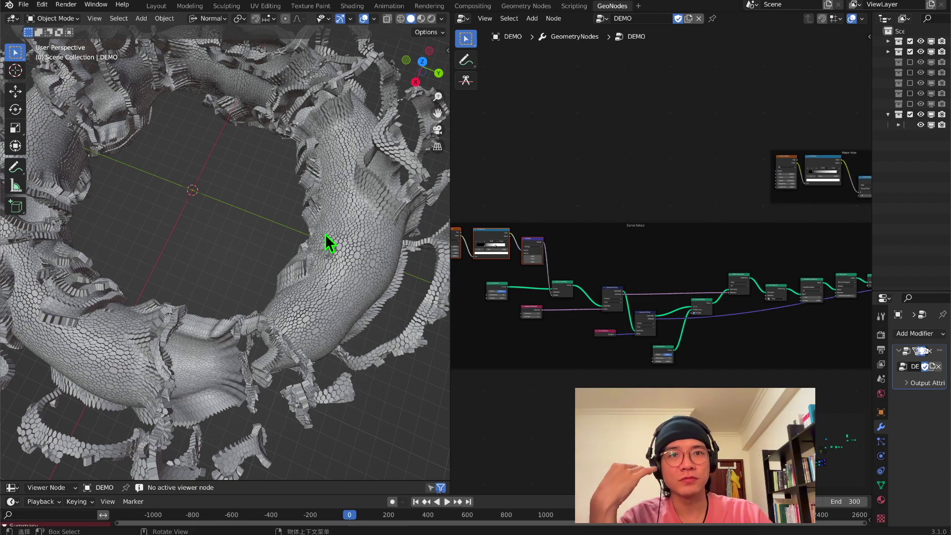
scroll(270, 257, "down", 3)
scroll(265, 260, "up", 3)
middle_click_drag(262, 263, 154, 191)
middle_click_drag(258, 237, 293, 256)
scroll(613, 278, "down", 5)
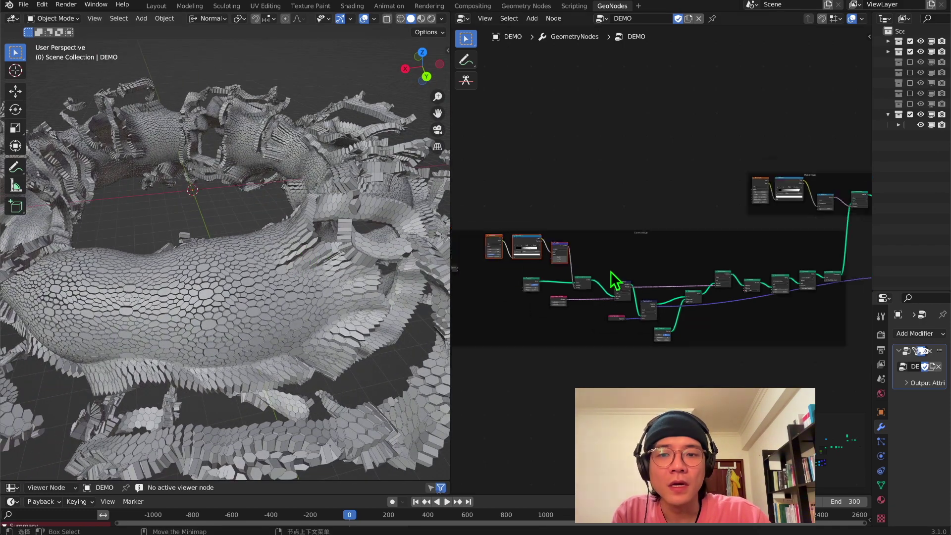
Review the node chain through the Step 04 frame, checking the NH_Edge Grow_V1 node's outputs against the ring.
middle_click_drag(669, 287, 537, 293)
scroll(341, 245, "up", 3)
scroll(340, 245, "down", 3)
scroll(652, 293, "up", 8)
scroll(652, 293, "up", 3)
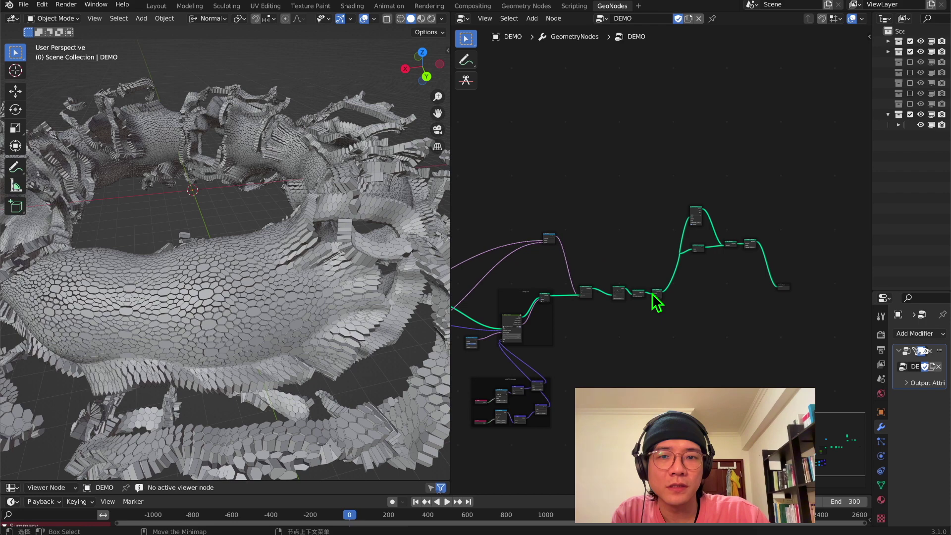
middle_click_drag(320, 255, 269, 275)
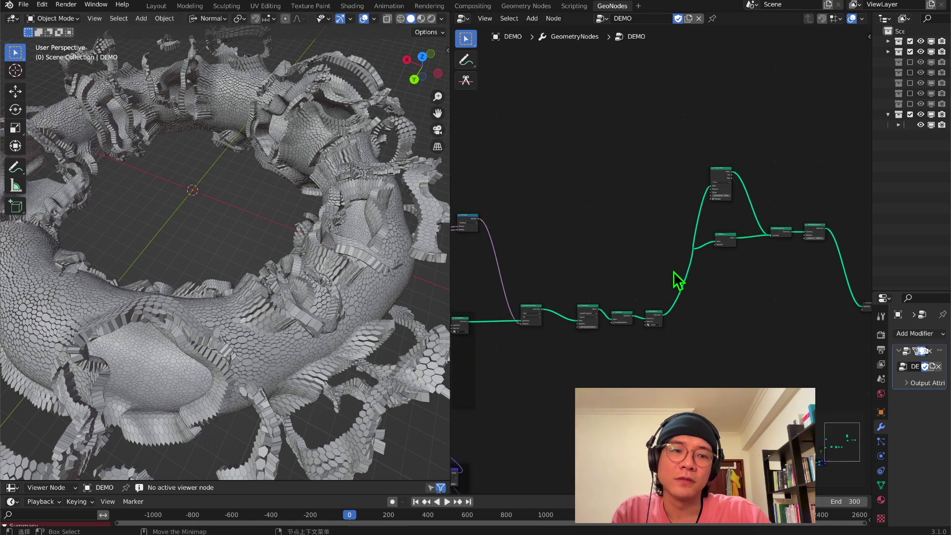
scroll(594, 304, "up", 6)
scroll(706, 266, "up", 2)
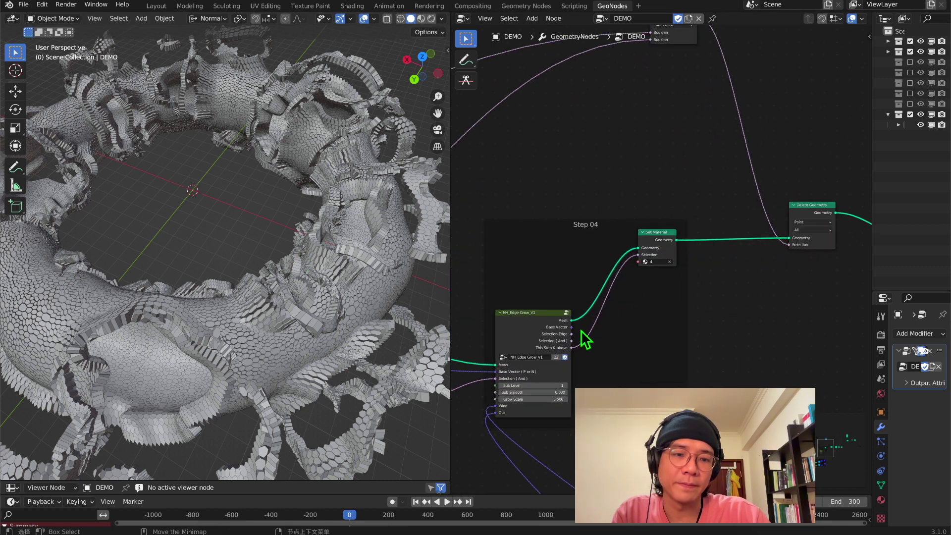
left_click_drag(571, 328, 795, 351)
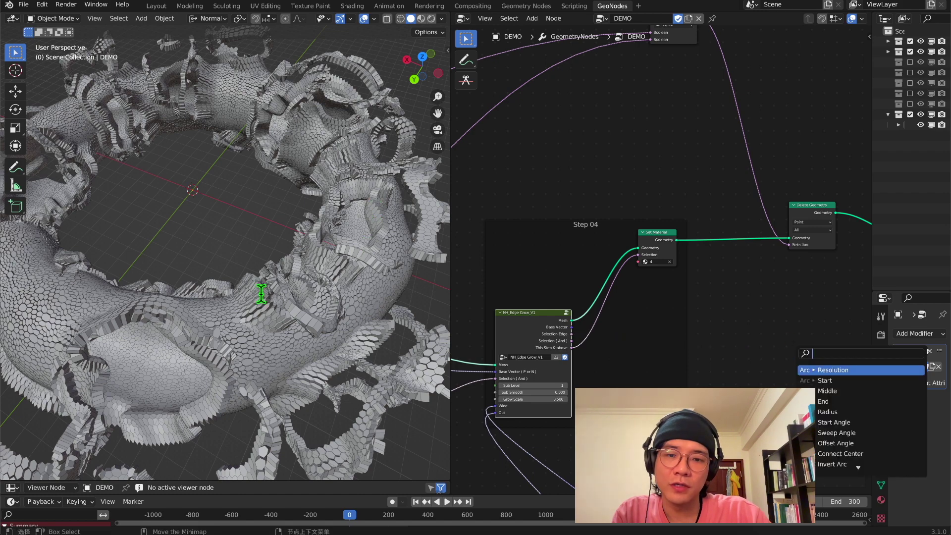
middle_click_drag(303, 213, 284, 102)
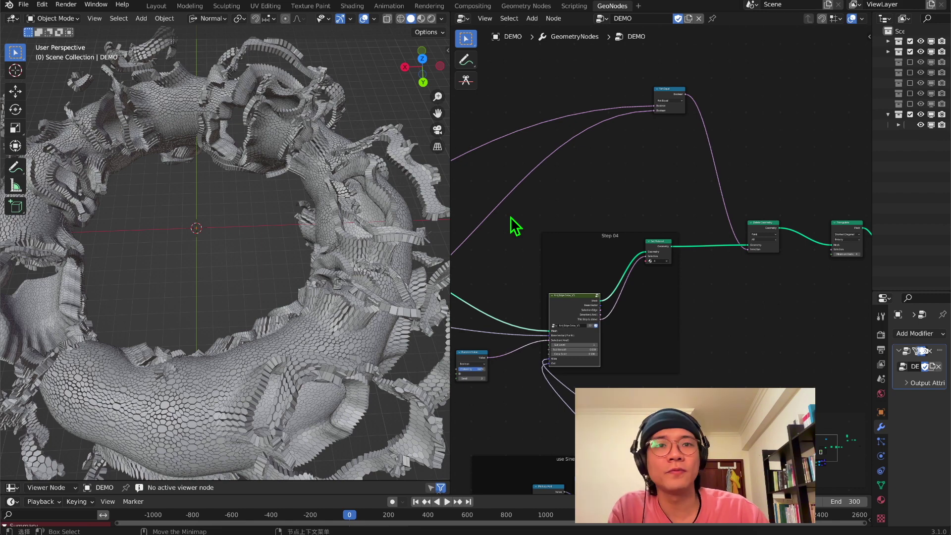
middle_click_drag(223, 389, 371, 191)
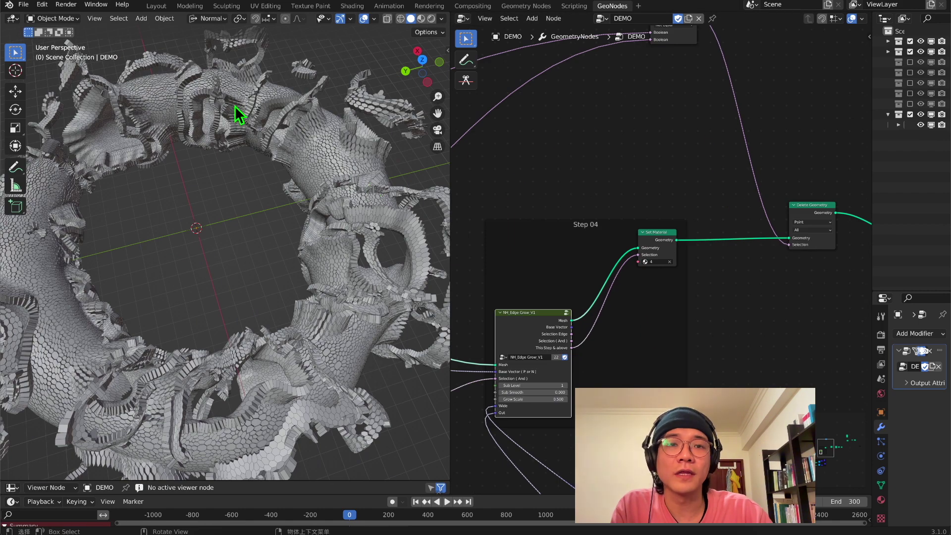
middle_click_drag(299, 159, 340, 169)
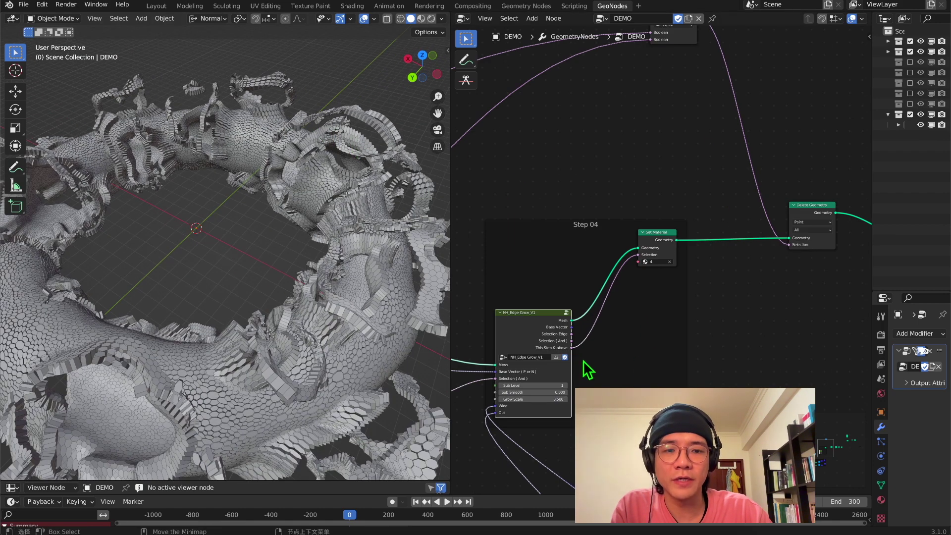
Switch to the file with the 00_document node tree and examine the NH_Edge Grow_V1+ node's bleed output and face options.
middle_click_drag(609, 365, 631, 218)
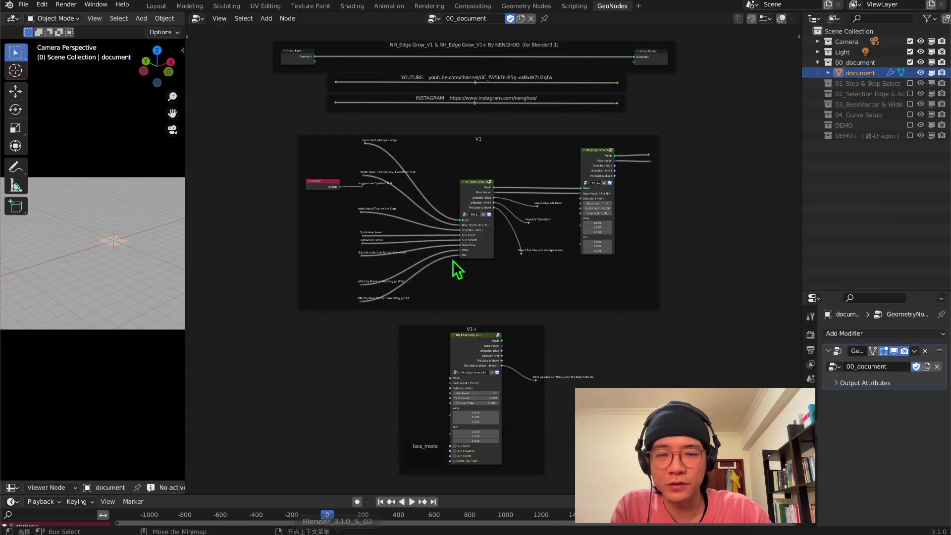
scroll(452, 261, "down", 1)
scroll(492, 296, "up", 3)
middle_click_drag(534, 213, 516, 355)
scroll(491, 253, "up", 2)
middle_click_drag(468, 97, 477, 215)
middle_click_drag(490, 319, 468, 89)
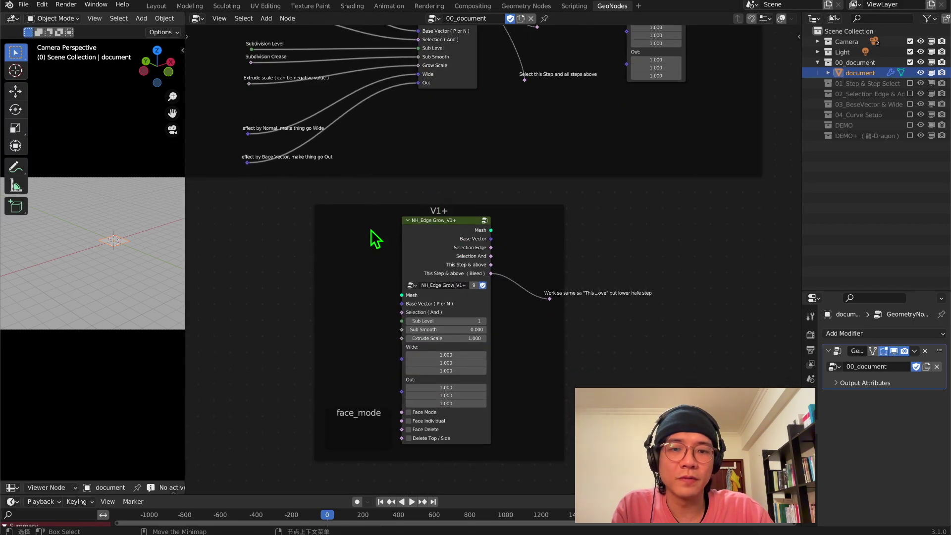
scroll(393, 245, "down", 2)
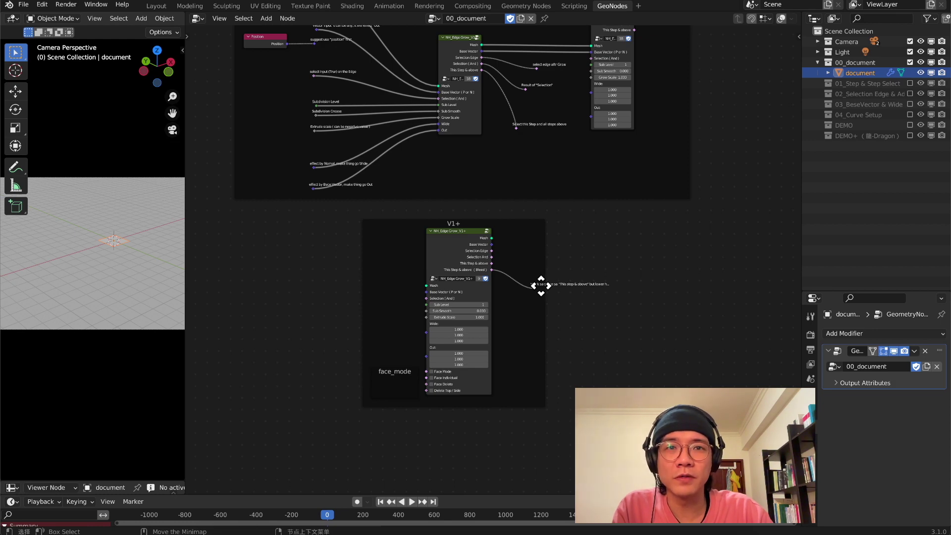
scroll(515, 322, "up", 3)
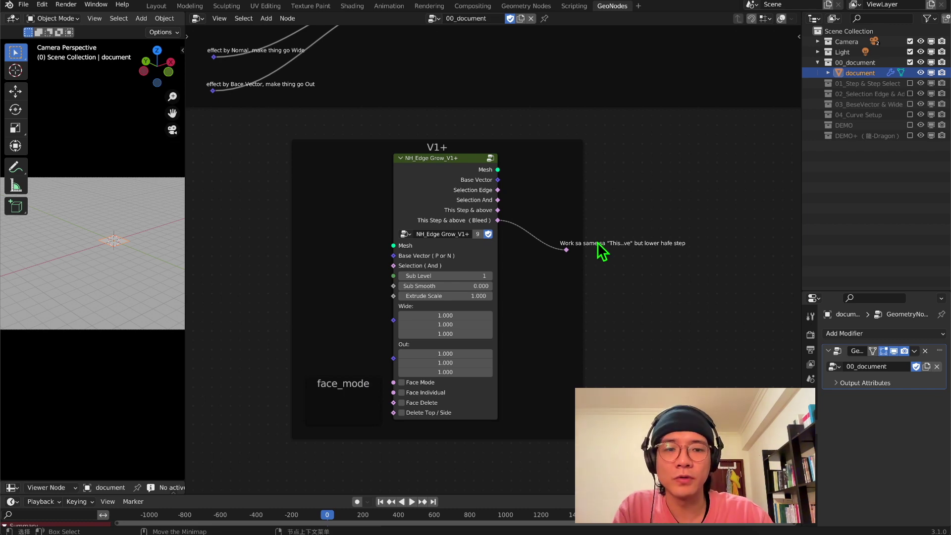
middle_click_drag(400, 392, 453, 275)
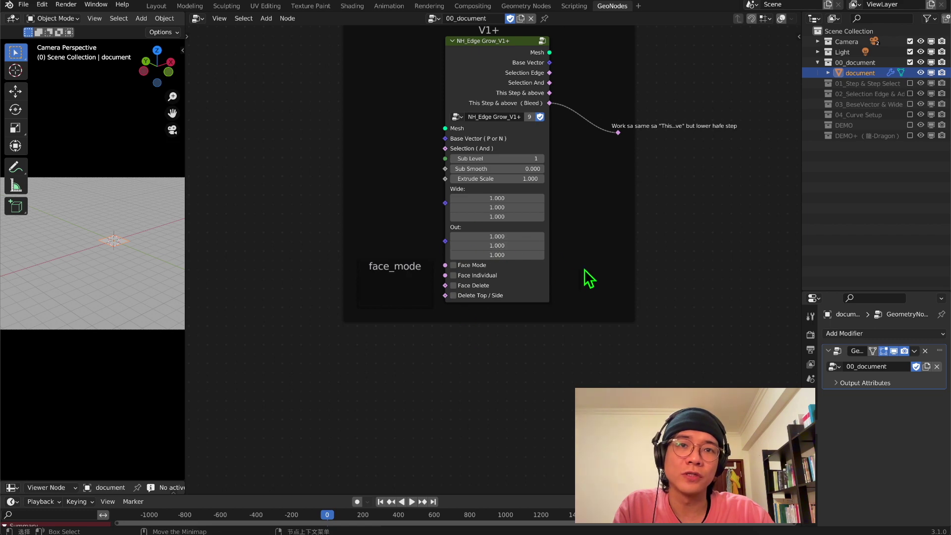
middle_click_drag(496, 240, 471, 307)
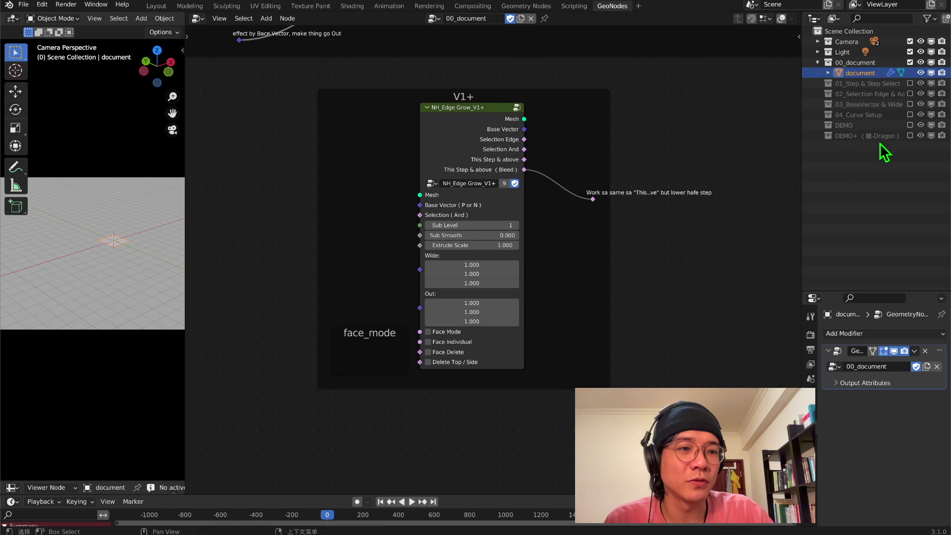
Include the DEMO+ collection in the scene, widen the 3D viewport and select the dragon ring.
left_click(910, 136)
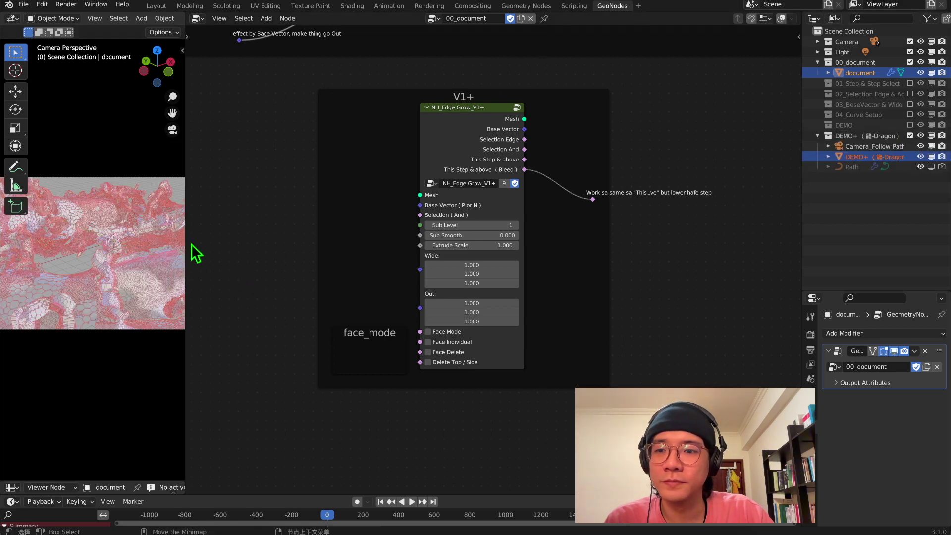
left_click_drag(185, 238, 537, 237)
left_click(263, 253)
middle_click_drag(267, 245, 413, 102)
Show the dragon ring unselected in Solid shading and exclude the 00_document collection from the scene.
left_click(495, 21)
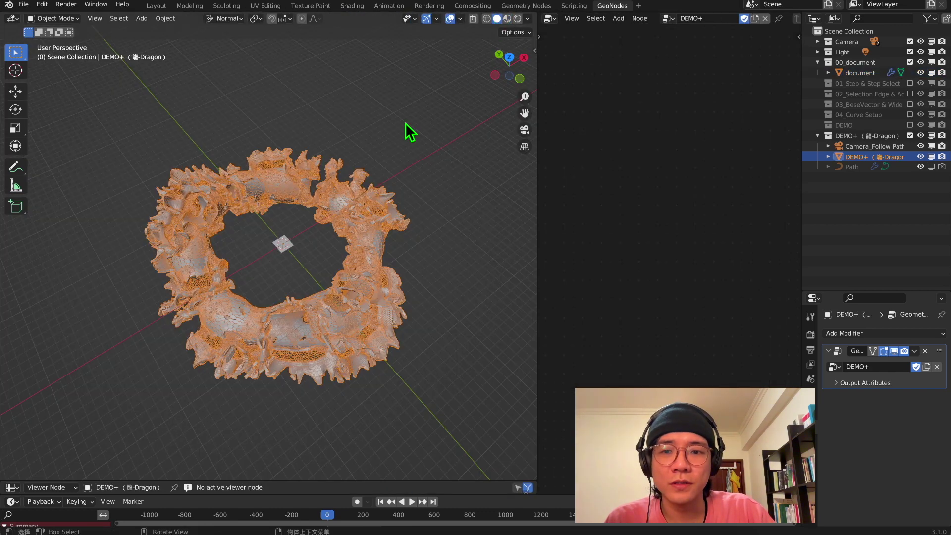
left_click(387, 166)
middle_click_drag(379, 178, 316, 239)
scroll(468, 169, "up", 3)
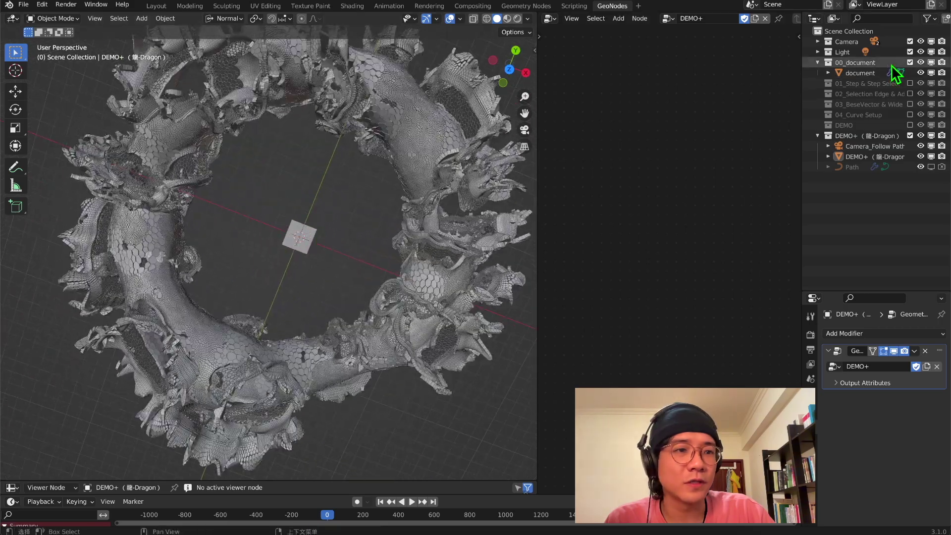
left_click(910, 62)
middle_click_drag(406, 179, 240, 216)
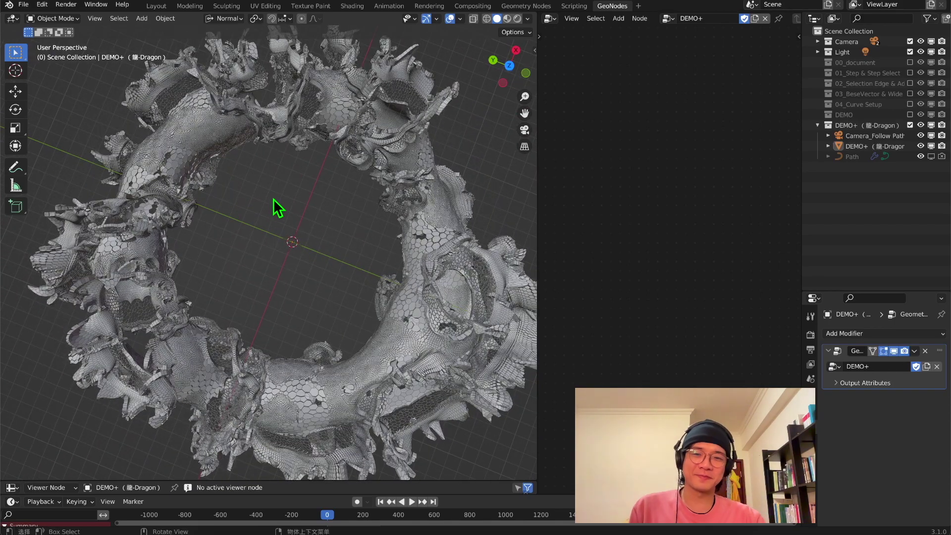
Try Rendered shading on the dragon ring, and set the viewport to Material Preview.
left_click(517, 19)
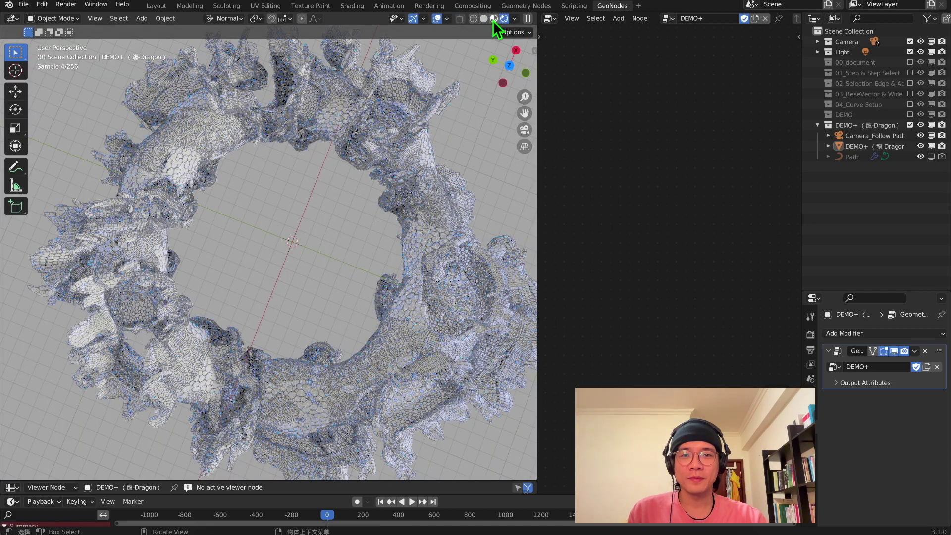
left_click(494, 18)
middle_click_drag(332, 162, 286, 130)
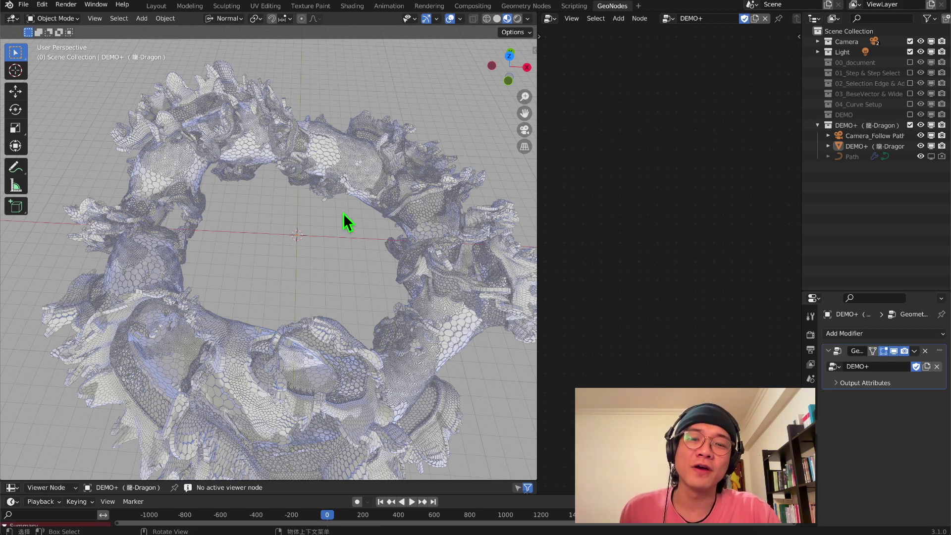
middle_click_drag(344, 213, 320, 180, "shift")
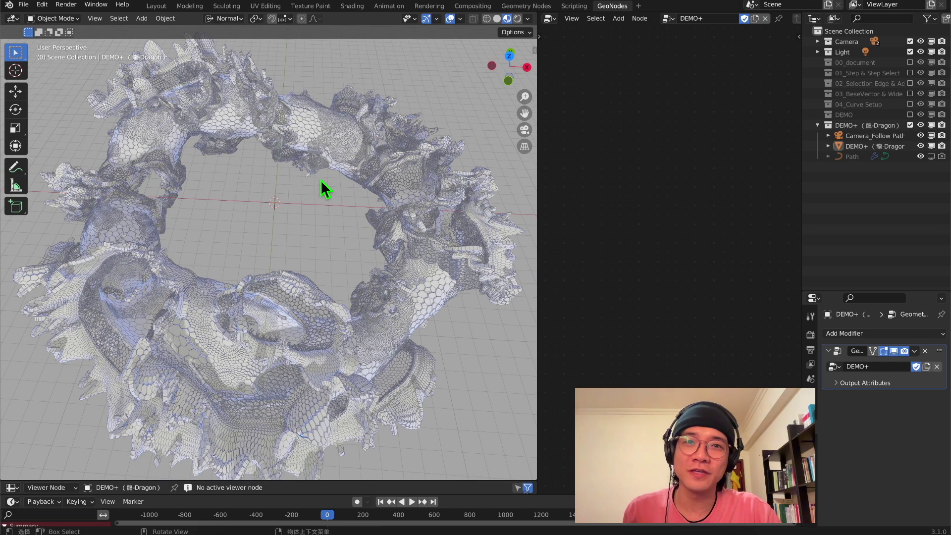
Examine the dragon ring's hexagonal scales, layered growths and open honeycomb areas up close.
middle_click_drag(220, 263, 210, 225)
scroll(360, 245, "up", 3)
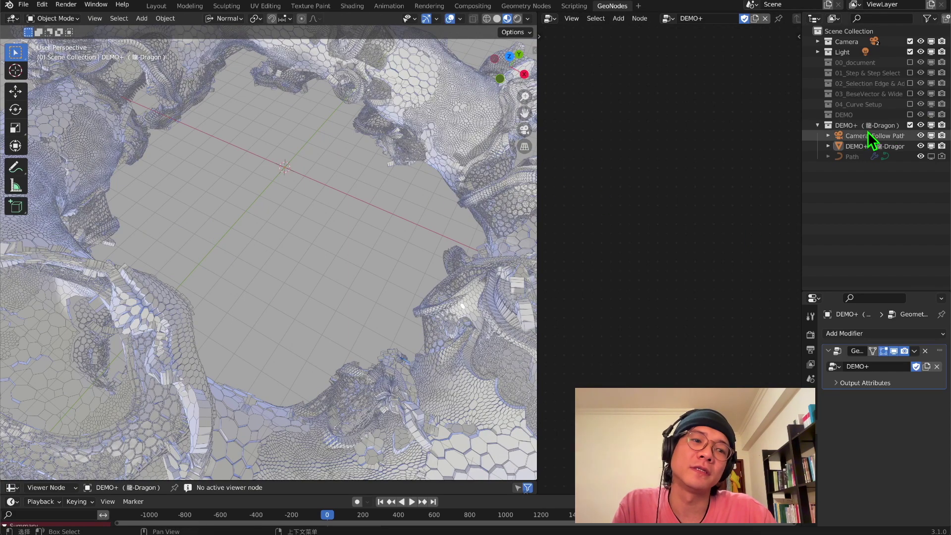
middle_click_drag(530, 158, 344, 188)
middle_click_drag(424, 214, 411, 266)
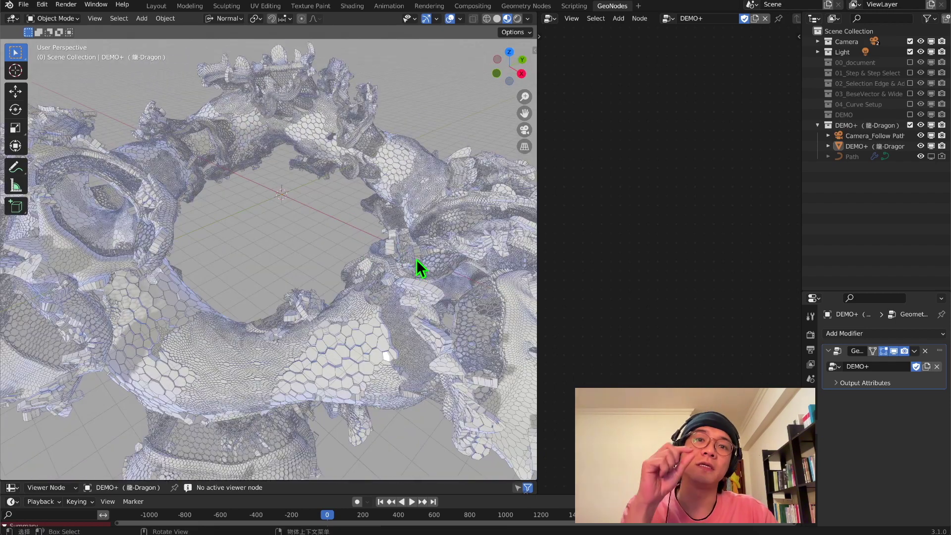
middle_click_drag(400, 249, 364, 215, "shift")
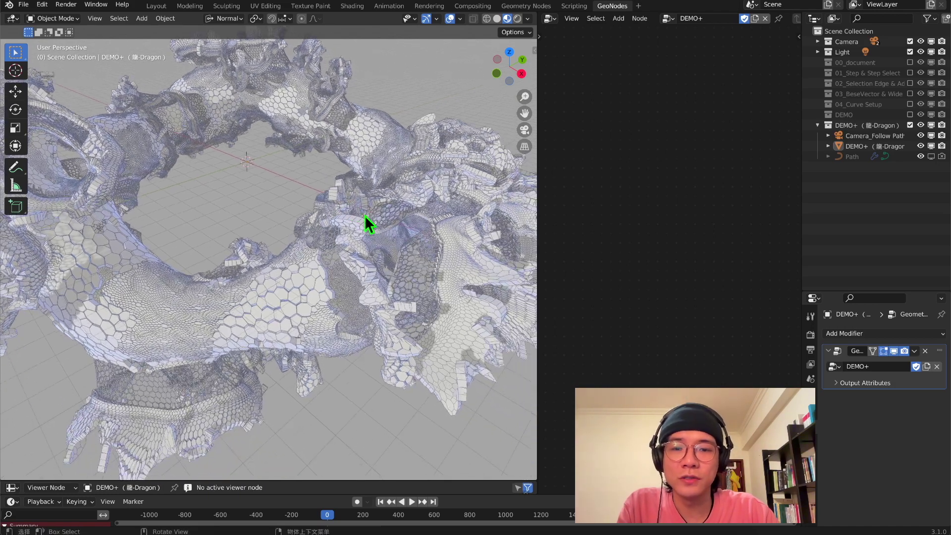
middle_click_drag(319, 265, 406, 203)
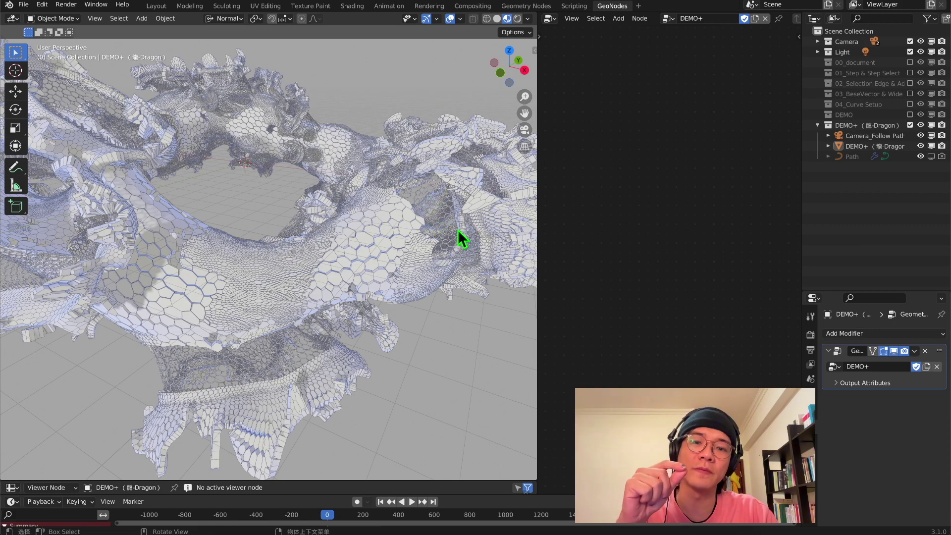
scroll(434, 211, "up", 5)
middle_click_drag(443, 208, 318, 310, "shift")
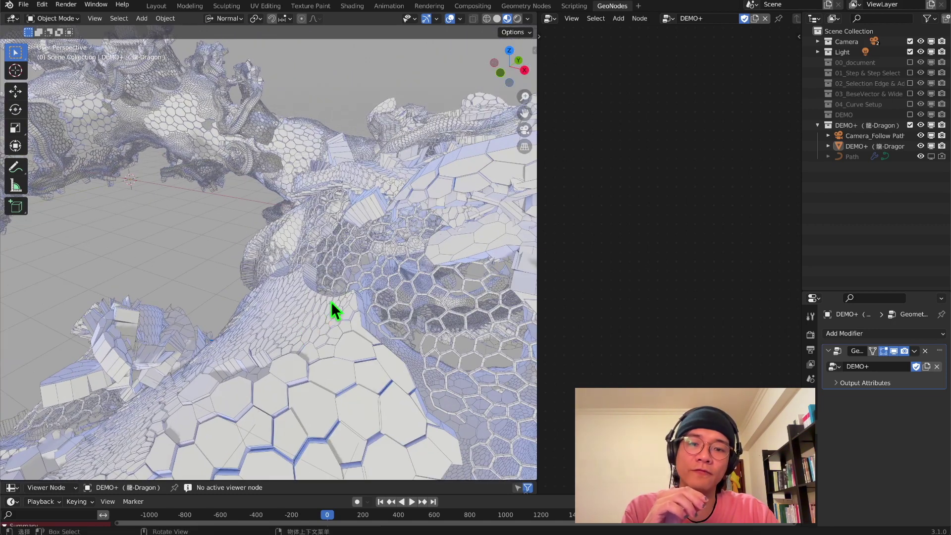
Select the DEMO+ dragon ring object and widen the node editor to show its node tree.
middle_click_drag(419, 278, 141, 320)
middle_click_drag(327, 287, 305, 299)
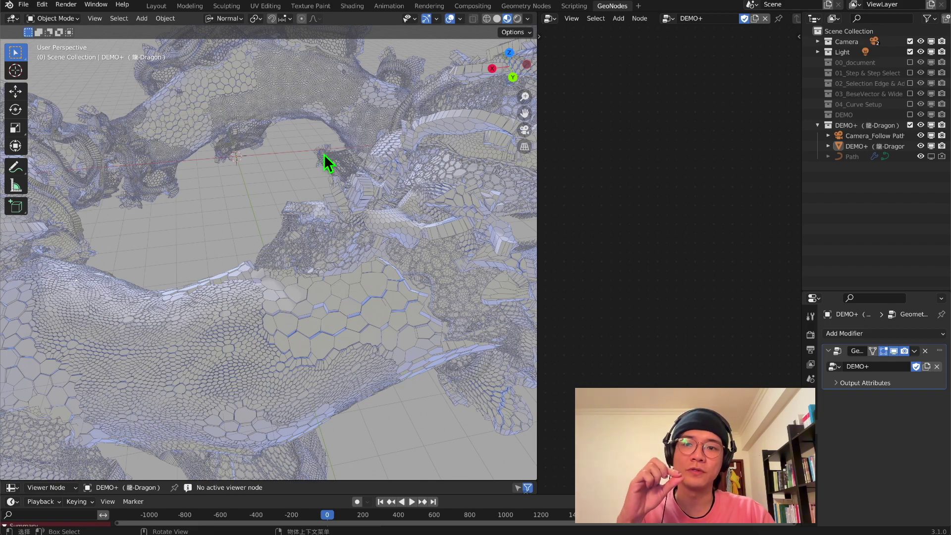
middle_click_drag(321, 260, 373, 269)
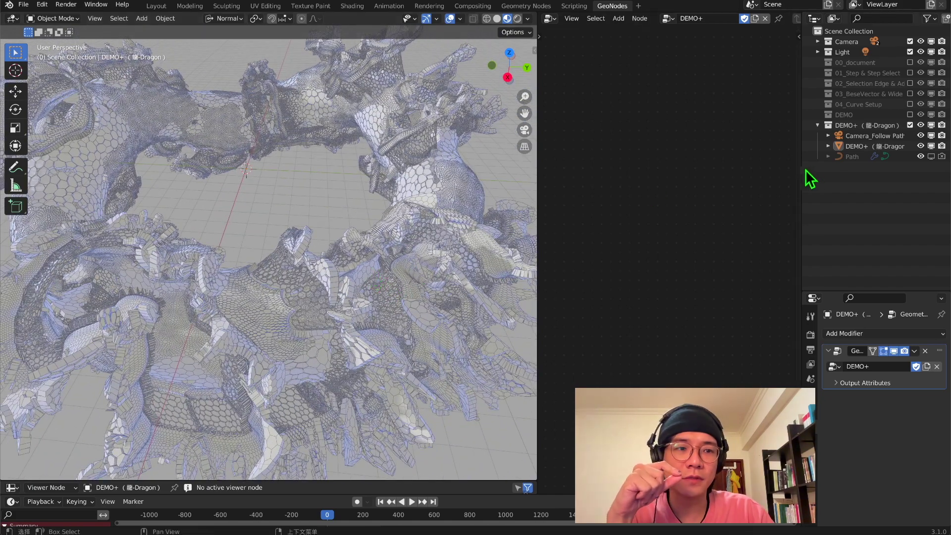
middle_click_drag(423, 180, 305, 185)
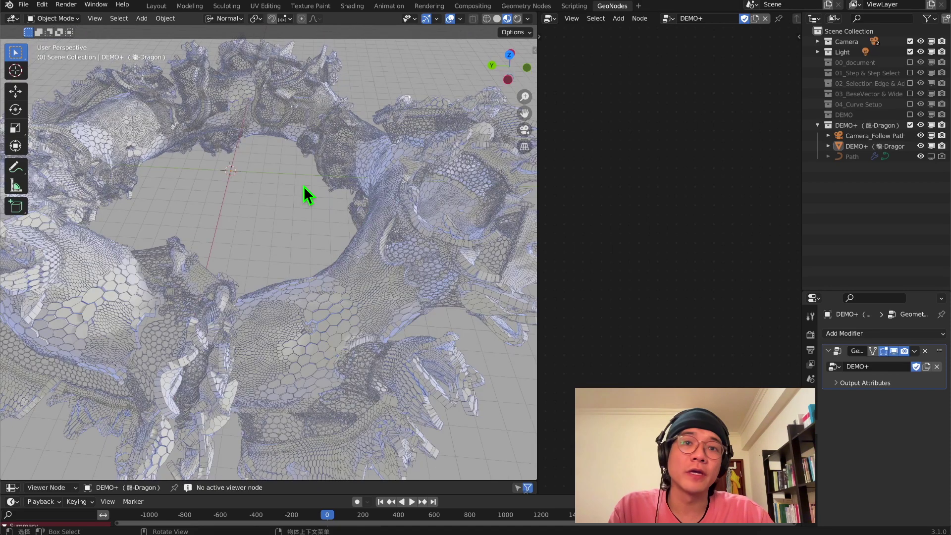
left_click(859, 146)
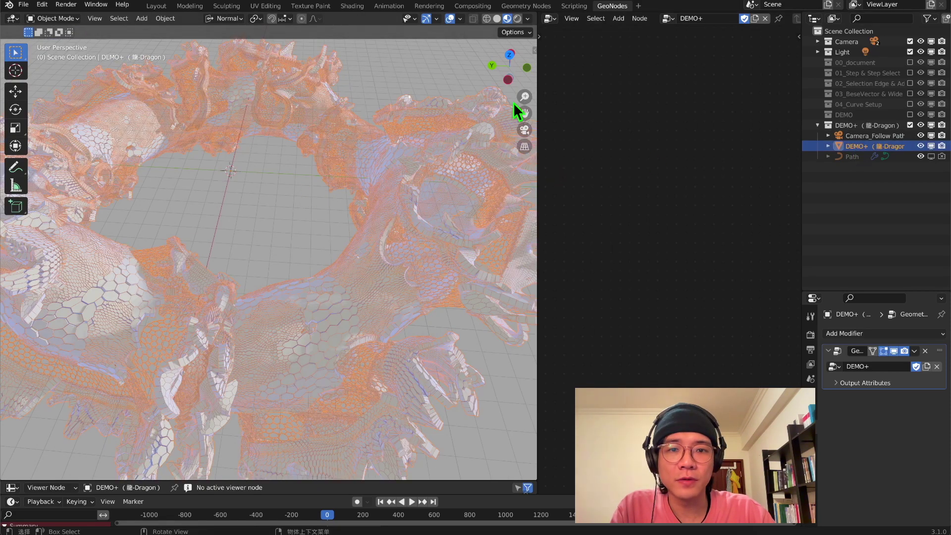
left_click(525, 129)
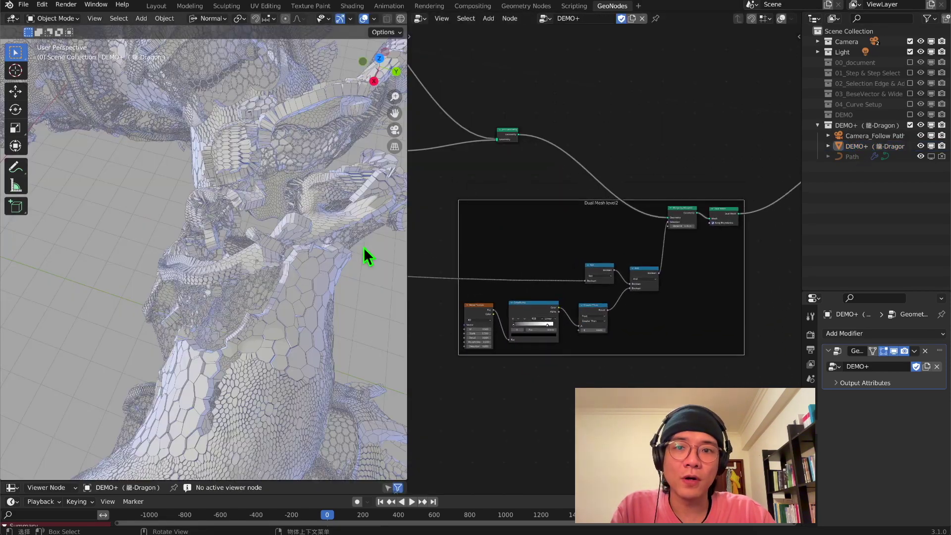
Examine the Solidify frame of the DEMO+ node tree together with the raised hexagonal scales it produces.
middle_click_drag(262, 329, 264, 329)
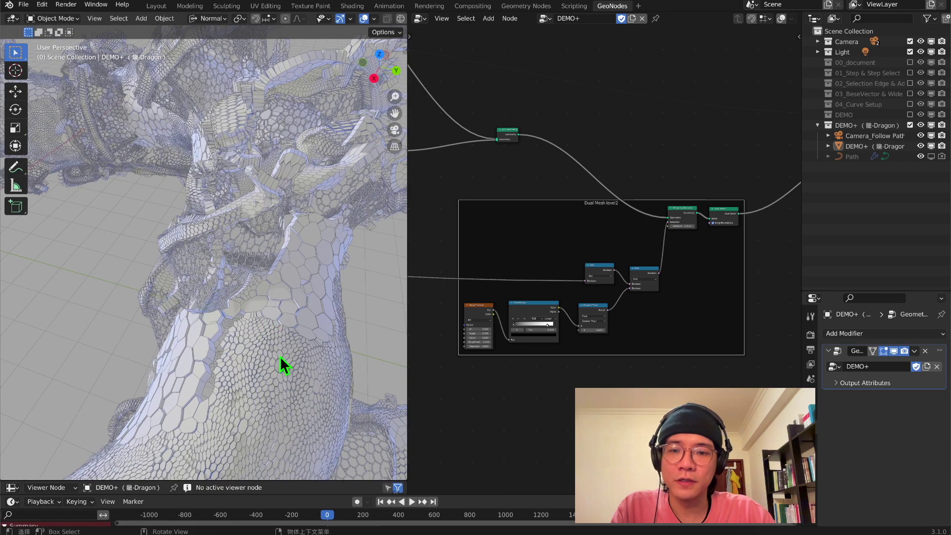
middle_click_drag(412, 121, 547, 249)
scroll(555, 254, "up", 5)
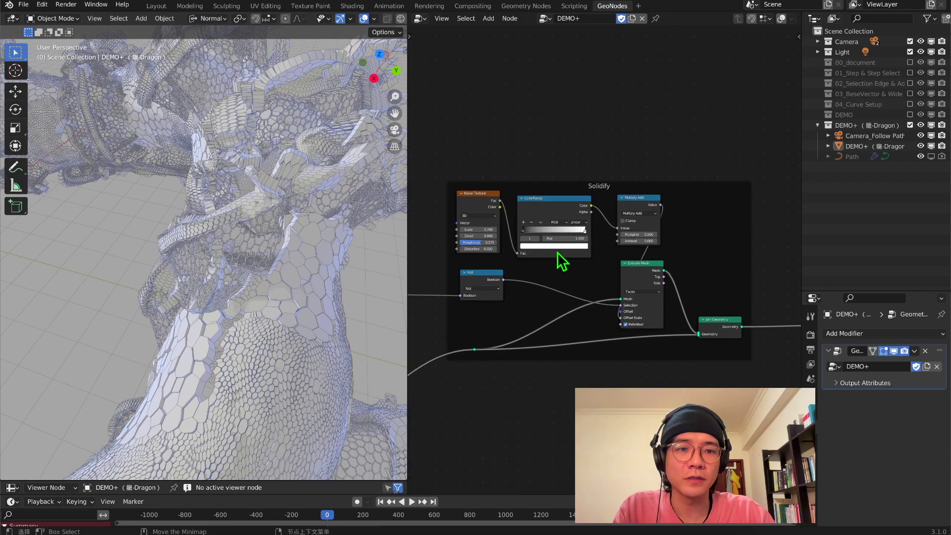
scroll(601, 187, "down", 3)
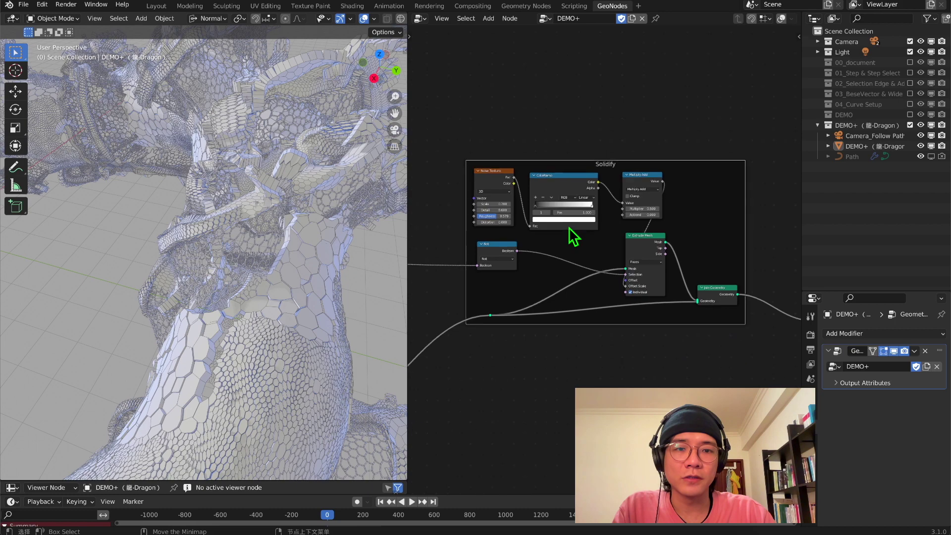
scroll(281, 281, "up", 6)
middle_click_drag(281, 281, 259, 243)
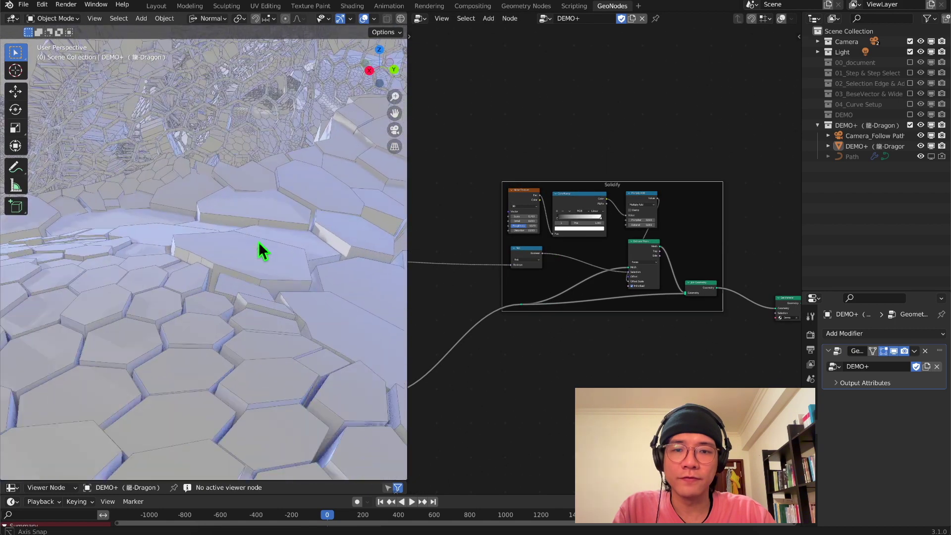
scroll(530, 117, "down", 3)
Examine the Wire frame and the beginning of the DEMO+ node tree beside the honeycomb areas of the ring.
middle_click_drag(511, 163, 653, 166)
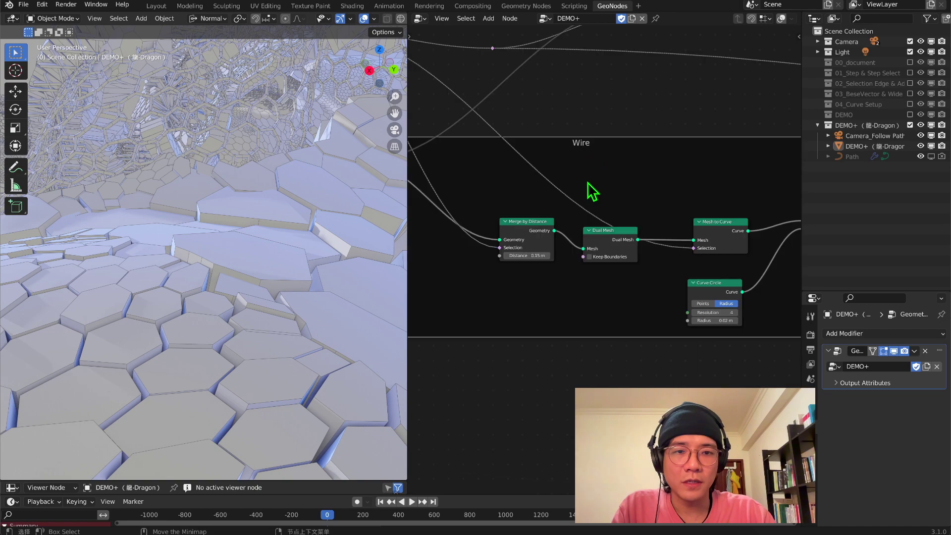
scroll(588, 183, "down", 3)
scroll(594, 197, "down", 4)
middle_click_drag(592, 189, 596, 232)
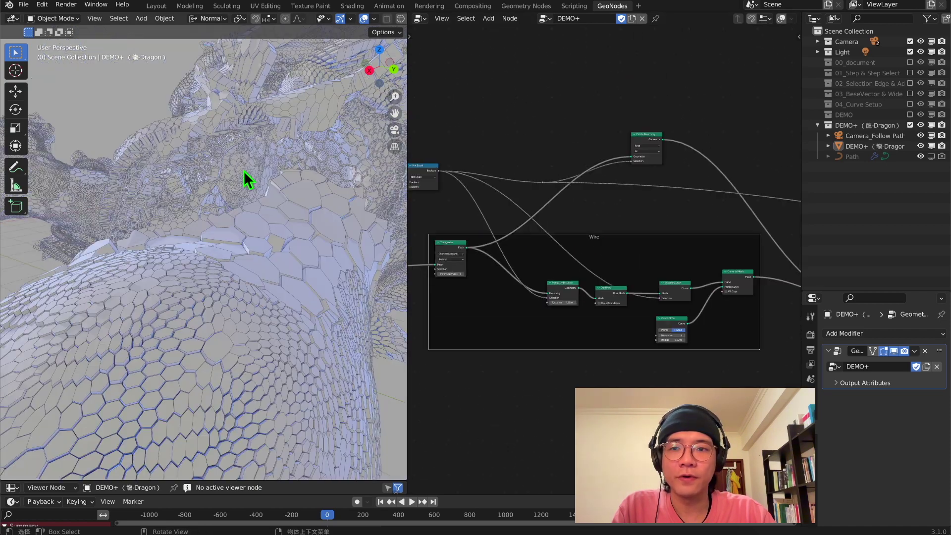
key("Home")
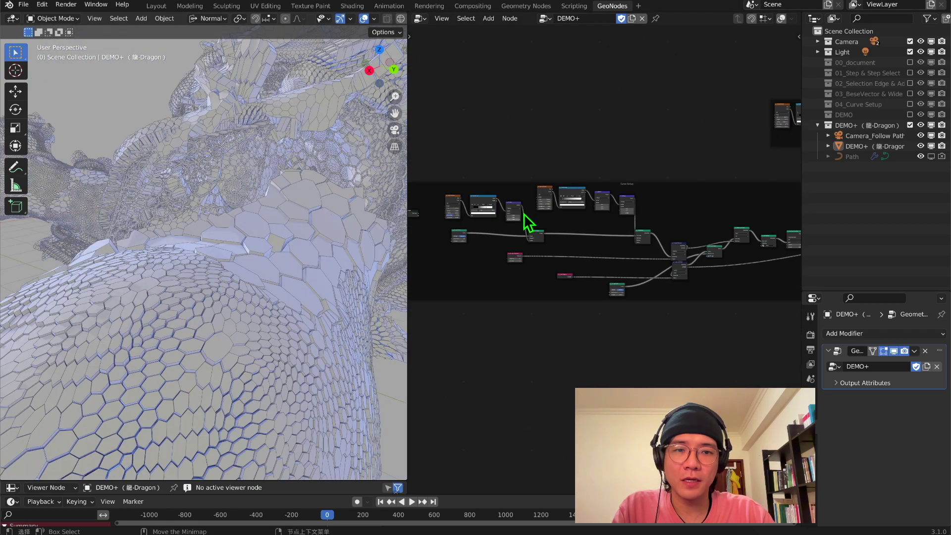
middle_click_drag(515, 277, 571, 268)
Widen the 3D viewport and examine the whole dragon ring from several sides.
middle_click_drag(221, 276, 80, 310)
middle_click_drag(79, 309, 65, 317)
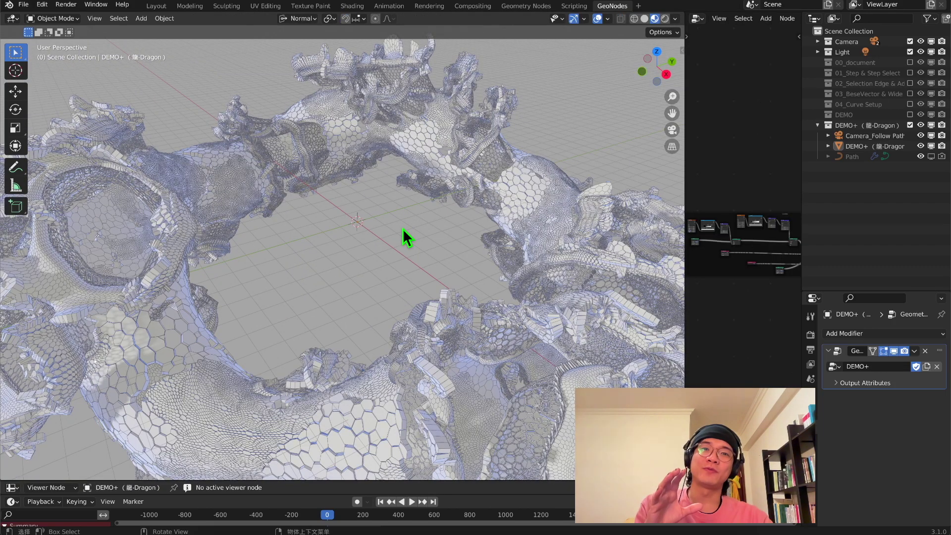
middle_click_drag(403, 229, 417, 214, "shift")
scroll(417, 214, "down", 3)
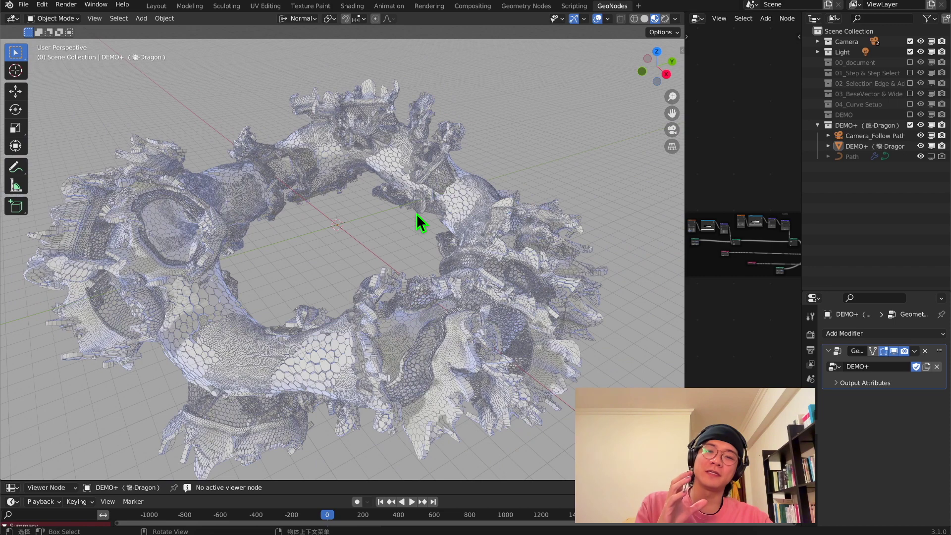
scroll(417, 214, "up", 2)
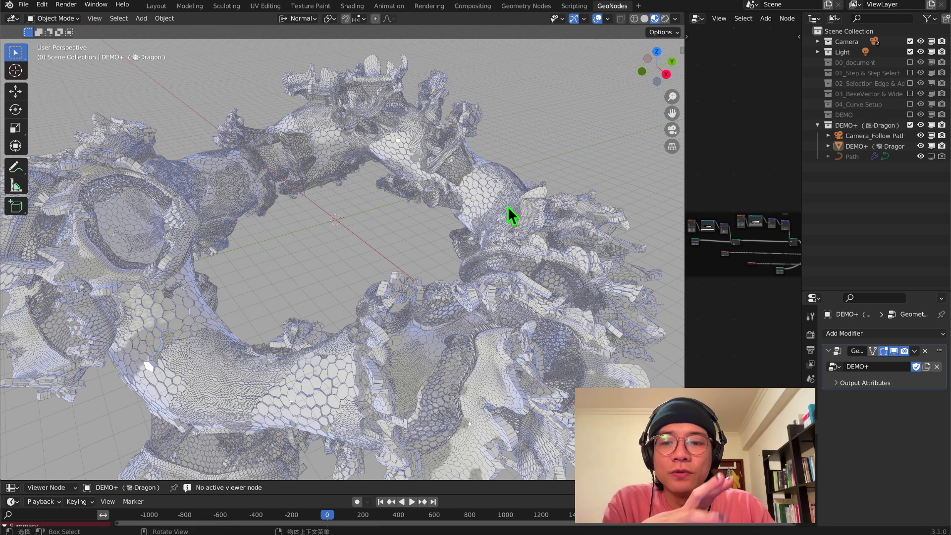
middle_click_drag(489, 224, 670, 232)
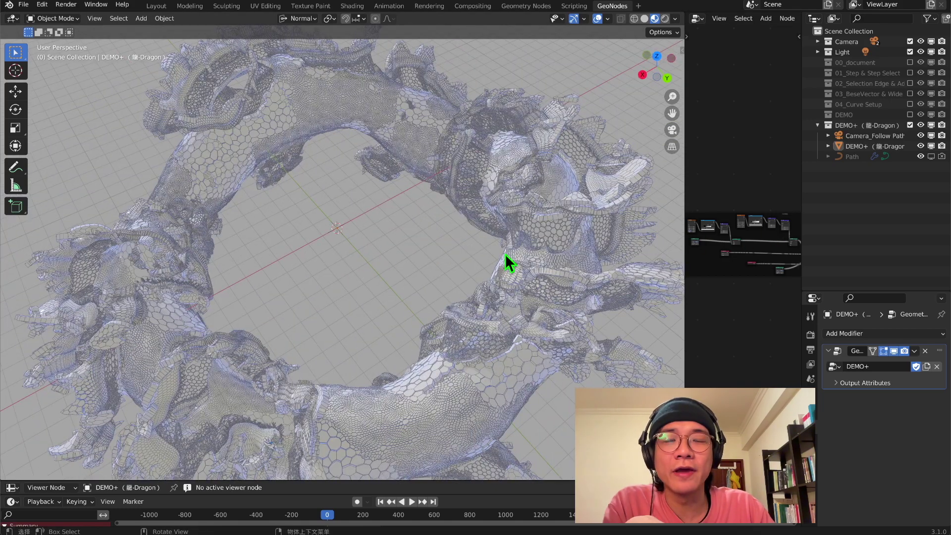
scroll(518, 259, "down", 5)
middle_click_drag(518, 259, 555, 218)
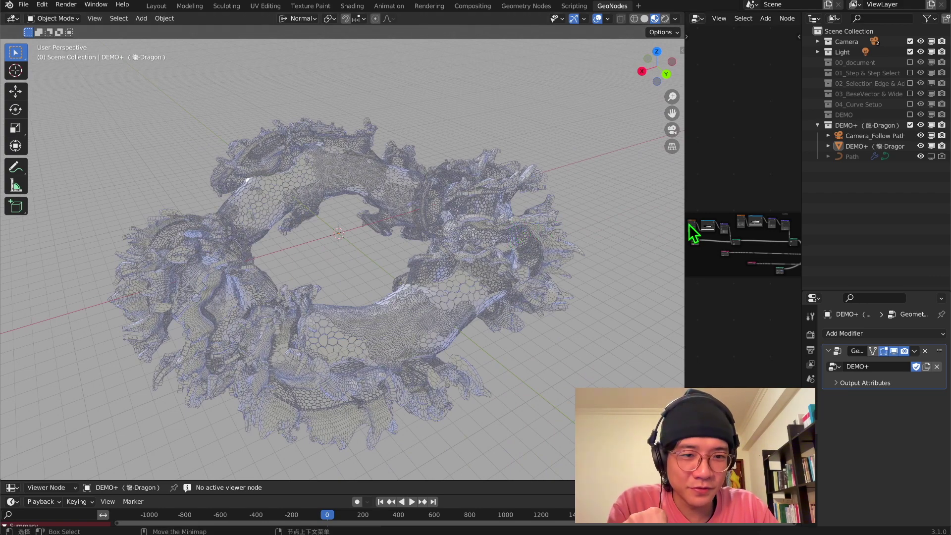
Widen the node editor and turn on Face Mode for the NH_Edge Grow_V1+ node in the Step 01 frame.
left_click_drag(683, 219, 467, 231)
scroll(312, 292, "up", 3)
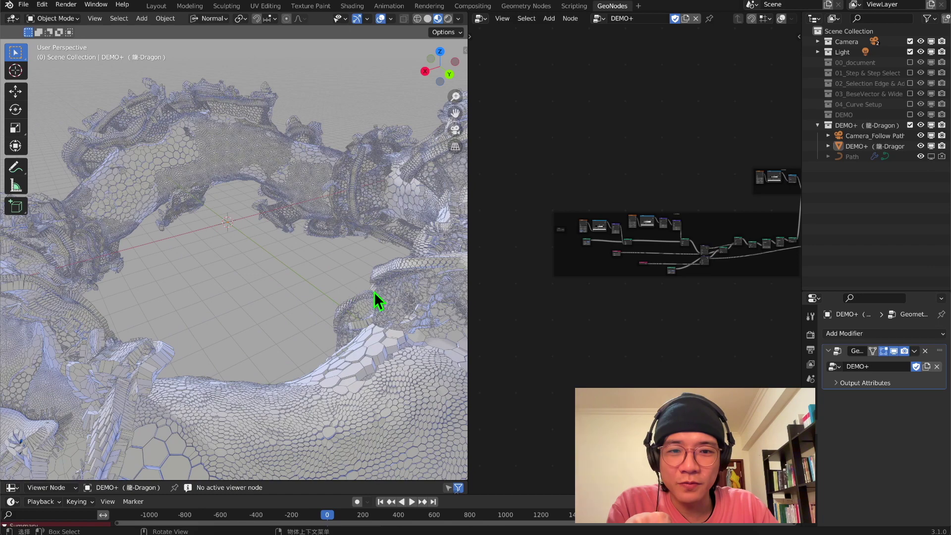
scroll(325, 250, "up", 5)
scroll(632, 274, "up", 6)
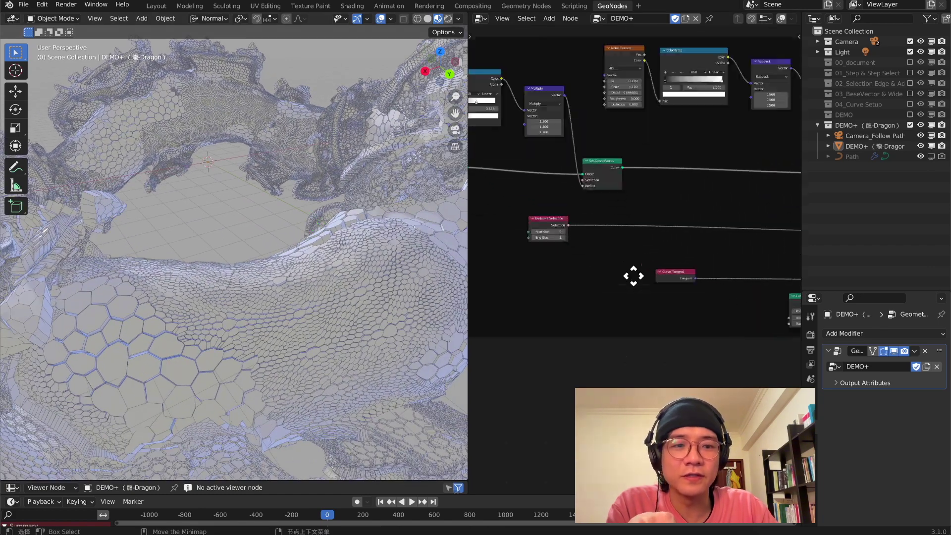
scroll(654, 273, "down", 6)
middle_click_drag(690, 280, 593, 308)
scroll(614, 299, "down", 15)
middle_click_drag(747, 305, 635, 348)
scroll(613, 347, "up", 1)
scroll(614, 349, "up", 3)
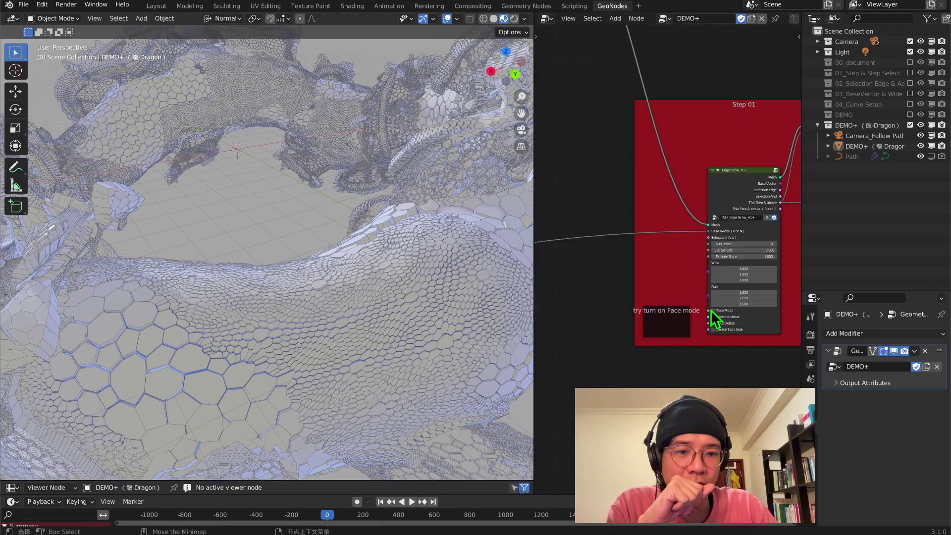
left_click(713, 310)
Examine how Face Mode in Step 01 reshapes the dragon ring, both close up and as a whole.
scroll(410, 309, "down", 8)
middle_click_drag(410, 309, 257, 308)
scroll(267, 305, "up", 3)
scroll(323, 300, "up", 2)
middle_click_drag(323, 300, 471, 312)
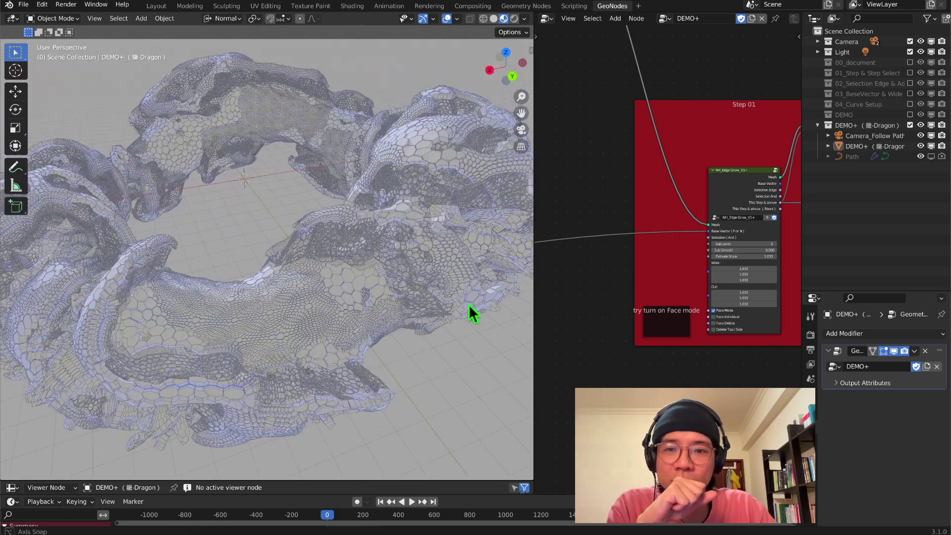
scroll(394, 318, "down", 2)
scroll(393, 319, "down", 2)
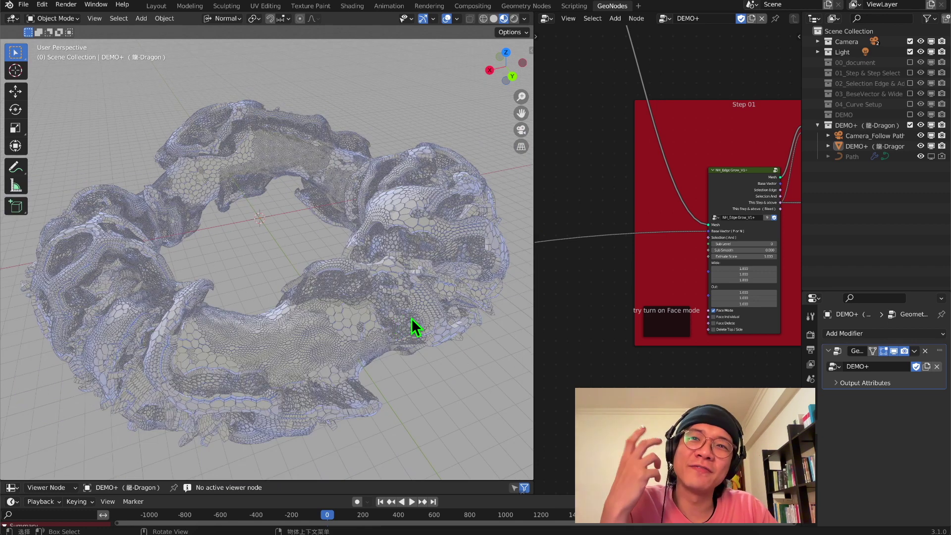
Turn on Face Mode for the NH_Edge Grow_V1+ node in the Step 02 frame.
middle_click_drag(653, 356, 757, 340)
middle_click_drag(683, 338, 552, 356)
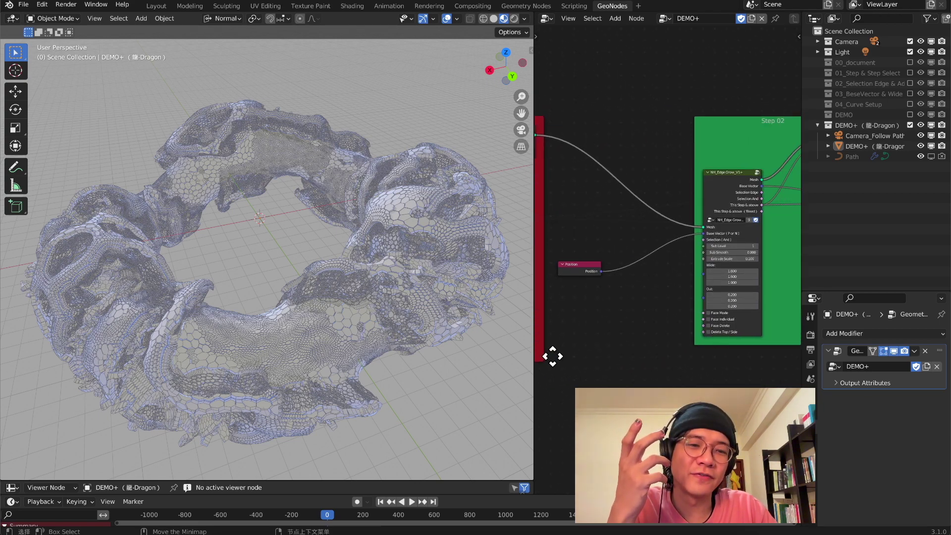
middle_click_drag(365, 292, 394, 280)
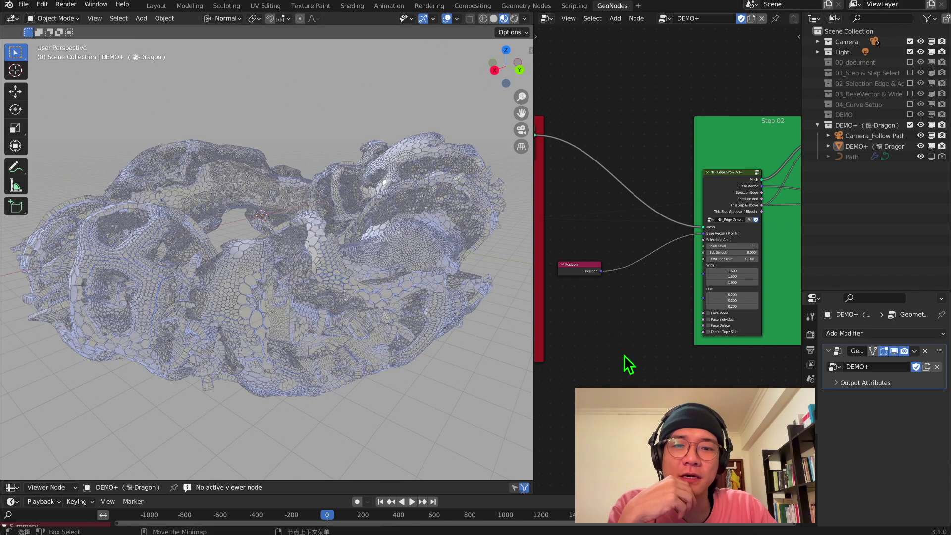
scroll(625, 354, "up", 2)
middle_click_drag(625, 355, 578, 300)
scroll(656, 289, "up", 3)
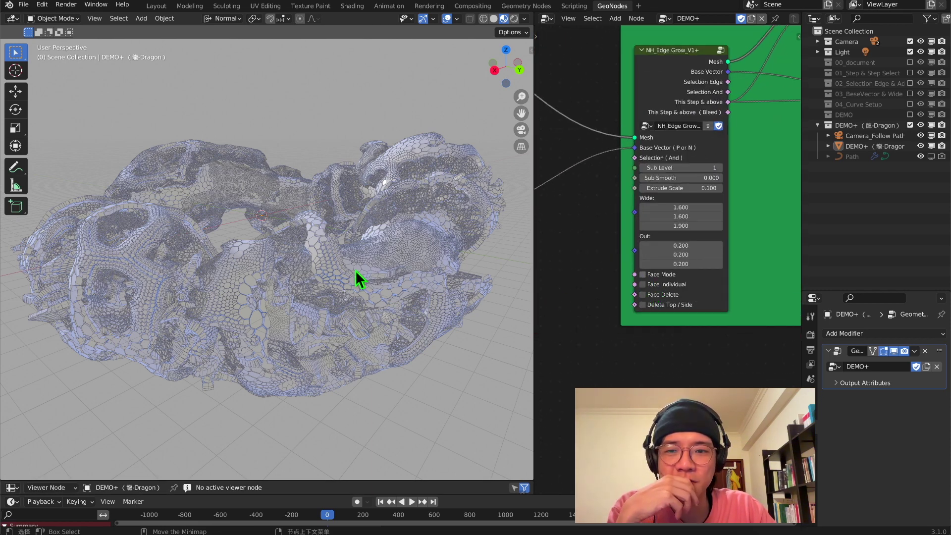
middle_click_drag(394, 278, 442, 256)
scroll(218, 275, "up", 3)
middle_click_drag(218, 275, 334, 176)
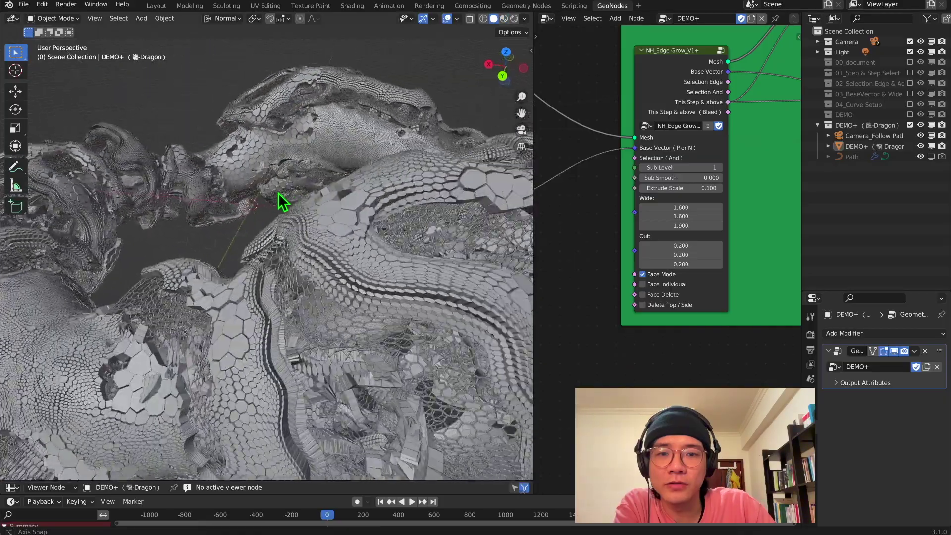
Examine the dragon ring's banded ridges and open areas with Face Mode on in Step 02.
mouse_move(277, 193)
middle_mouse_down()
mouse_move(157, 194)
mouse_move(97, 235)
middle_mouse_up()
scroll(243, 221, "down", 3)
mouse_move(312, 193)
middle_mouse_down()
mouse_move(366, 172)
mouse_move(387, 146)
mouse_move(314, 198)
mouse_move(374, 191)
mouse_move(500, 113)
mouse_move(527, 131)
middle_mouse_up()
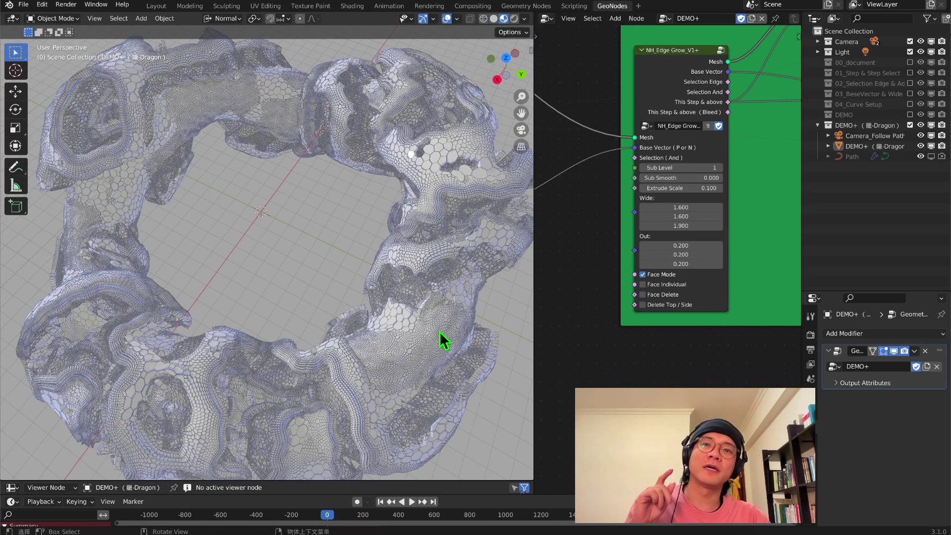
middle_click_drag(440, 330, 423, 210)
scroll(423, 210, "up", 3)
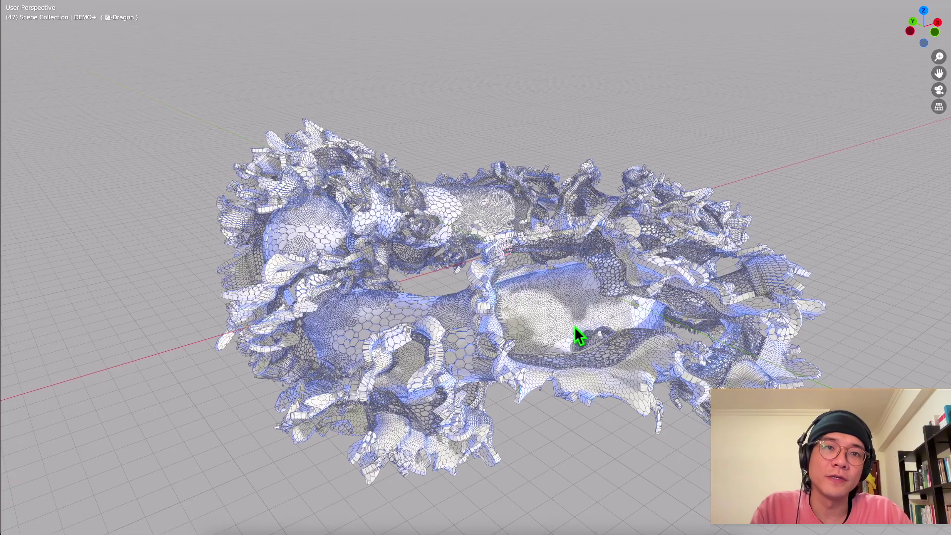
Fly around the dragon ring and in through its openings to examine the ridged, honeycomb surfaces up close.
key("shift+grave")
key("w")
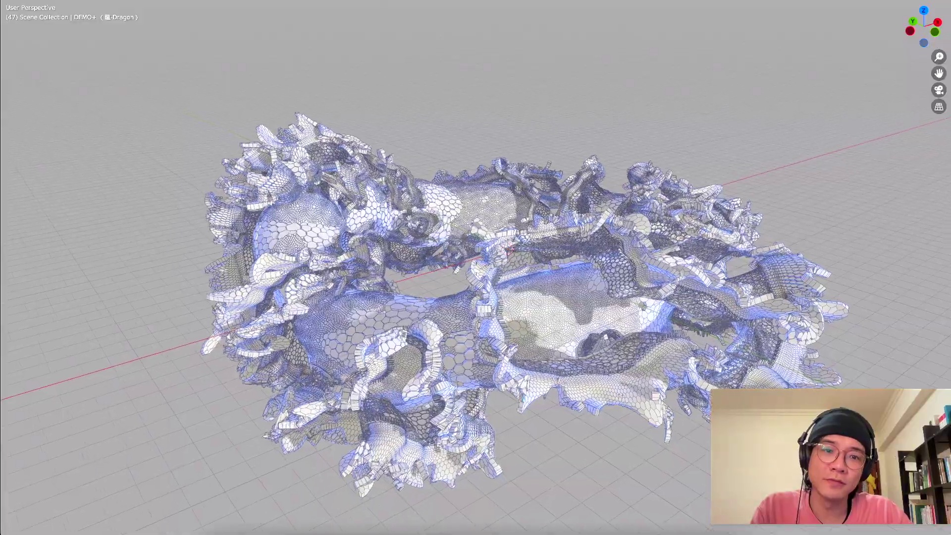
key("w")
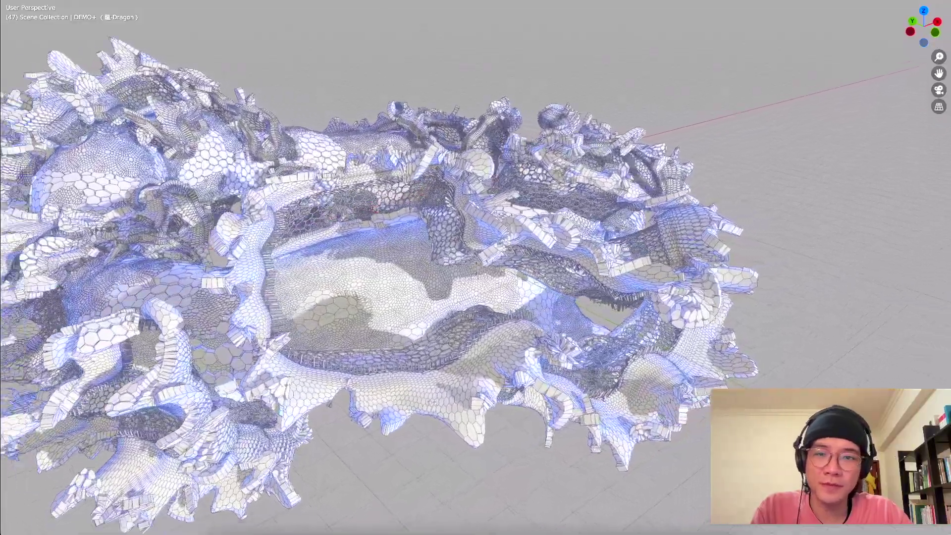
key("w")
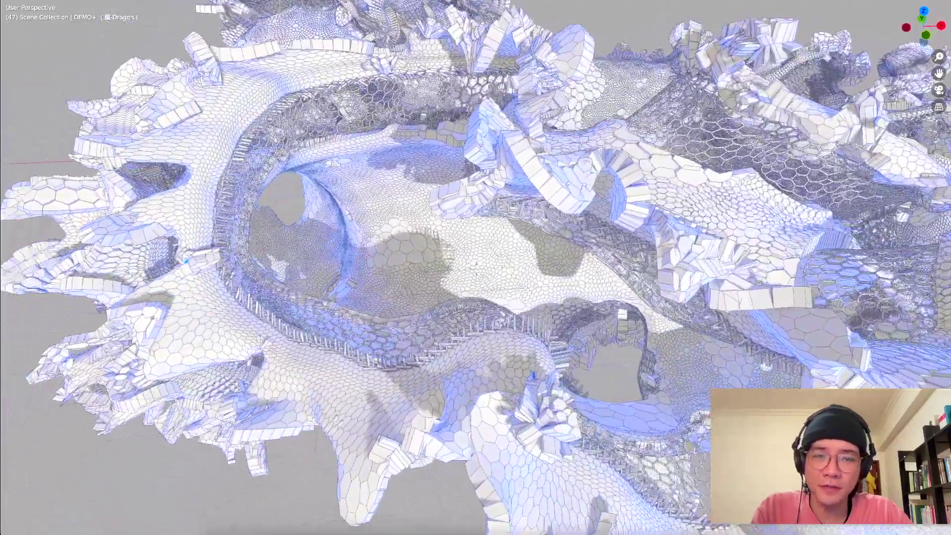
key("w")
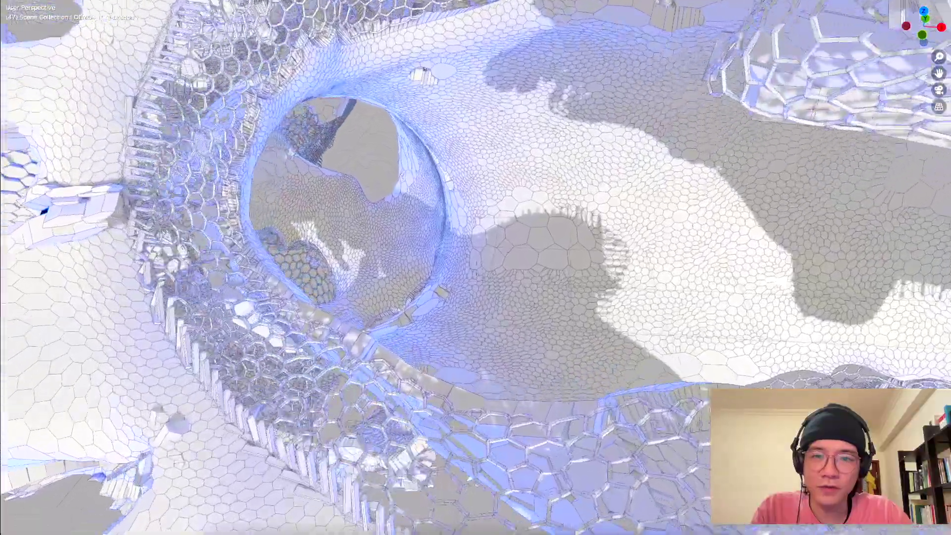
key("w")
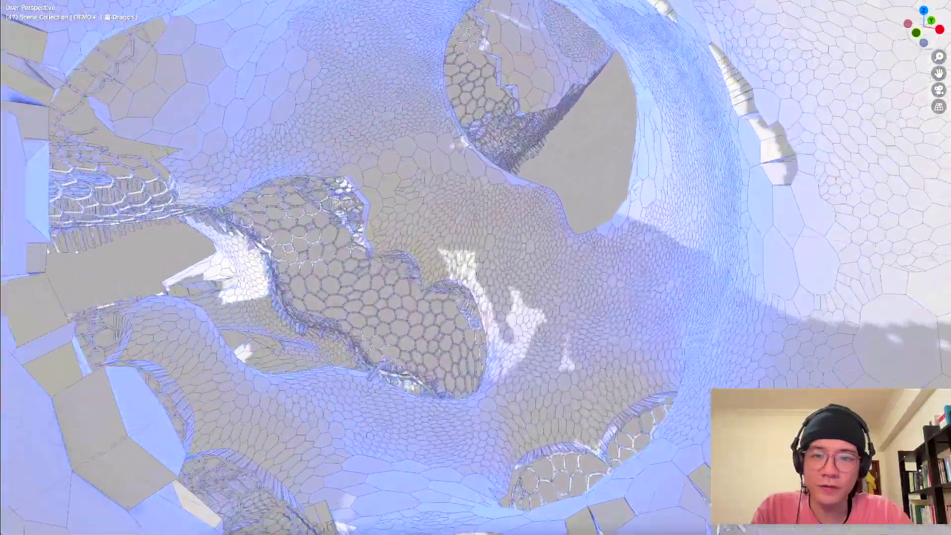
key("w")
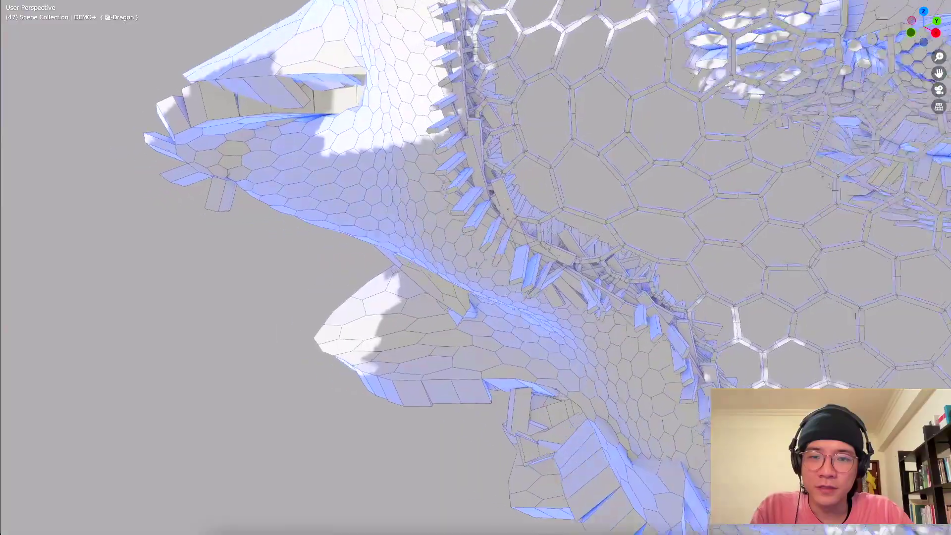
key("w")
key("w")
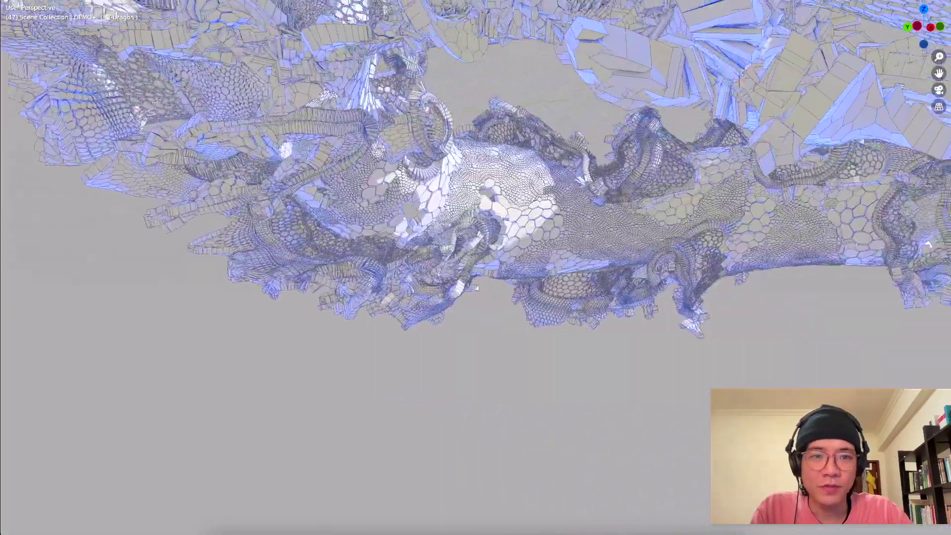
key("w")
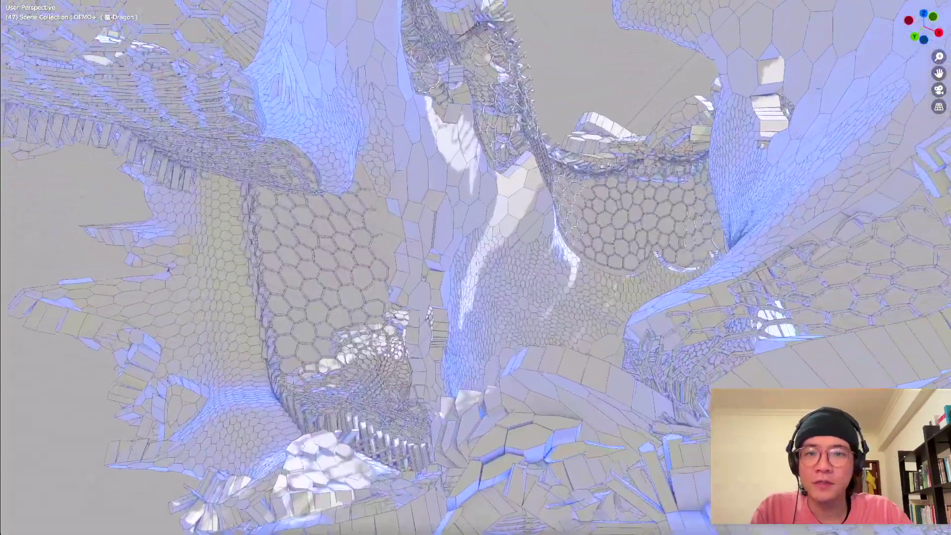
key("w")
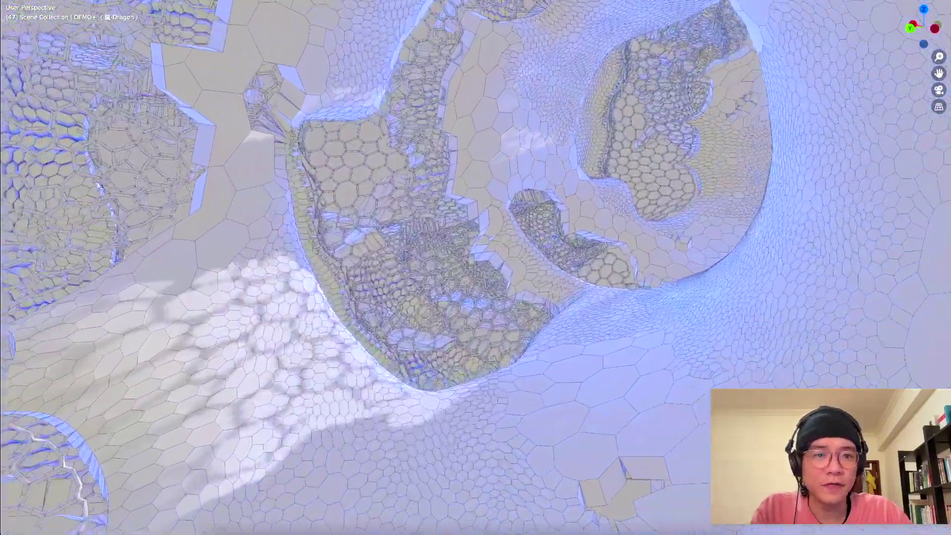
Fly through the hollow inside of the dragon ring to examine its inner cell walls and holes.
key("w")
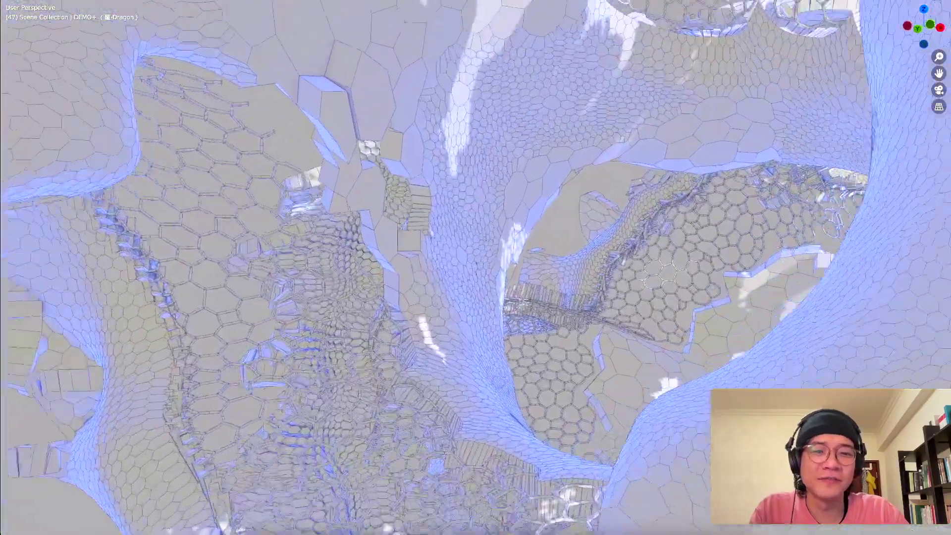
key("w")
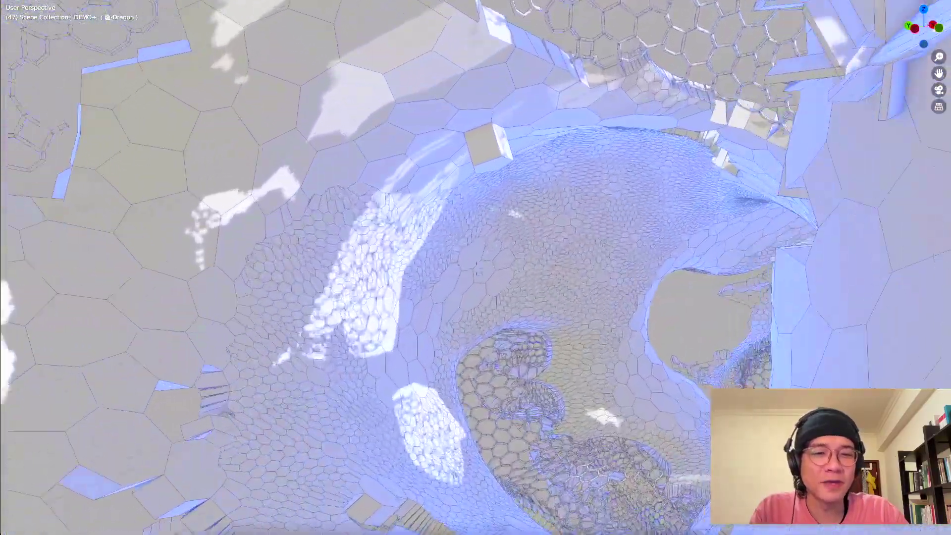
key("w")
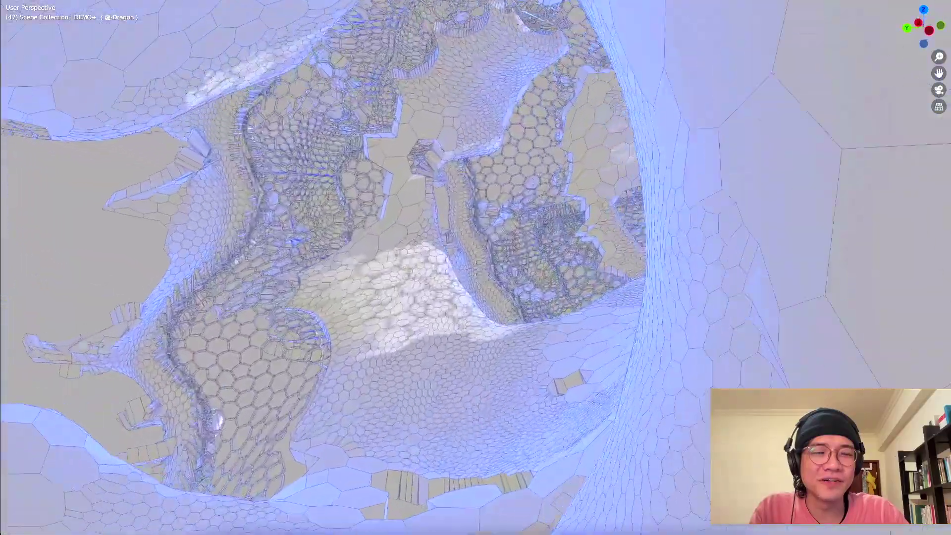
key("w")
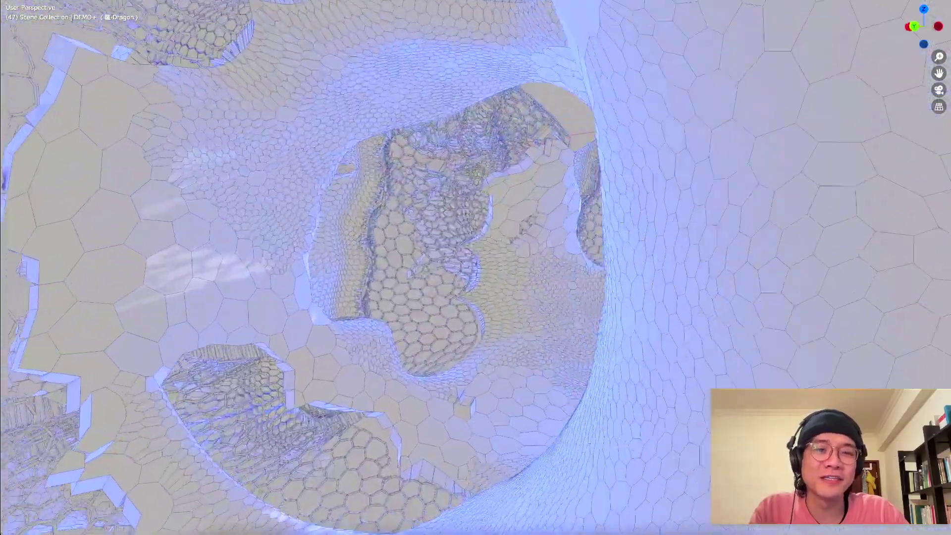
key("w")
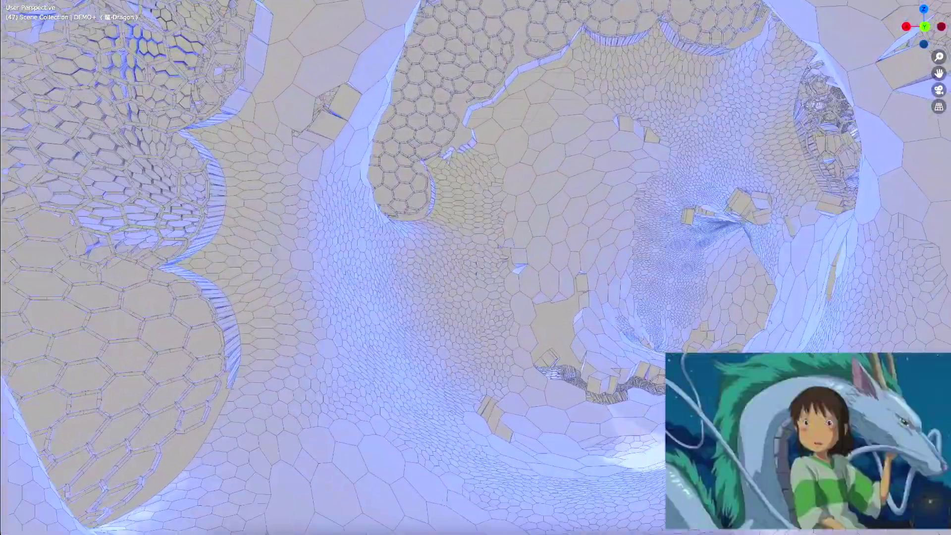
key("w")
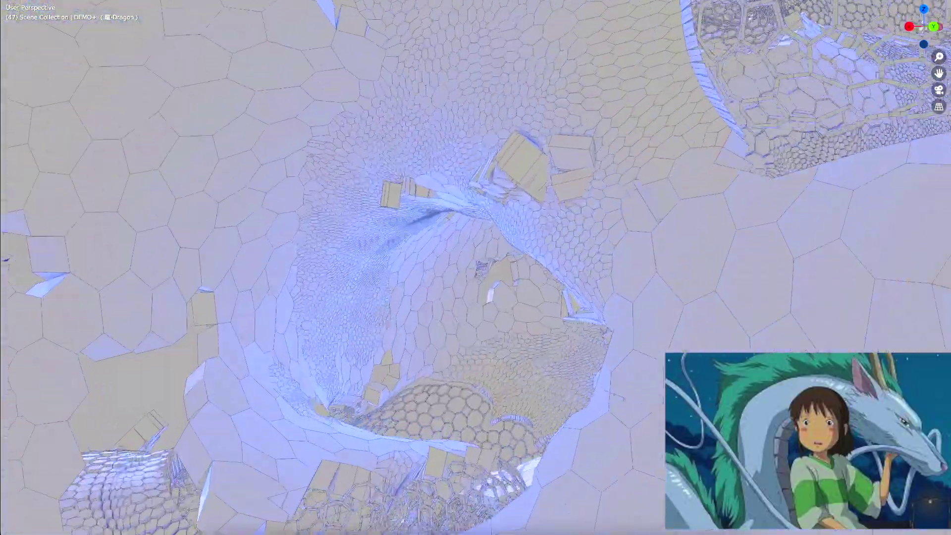
key("w")
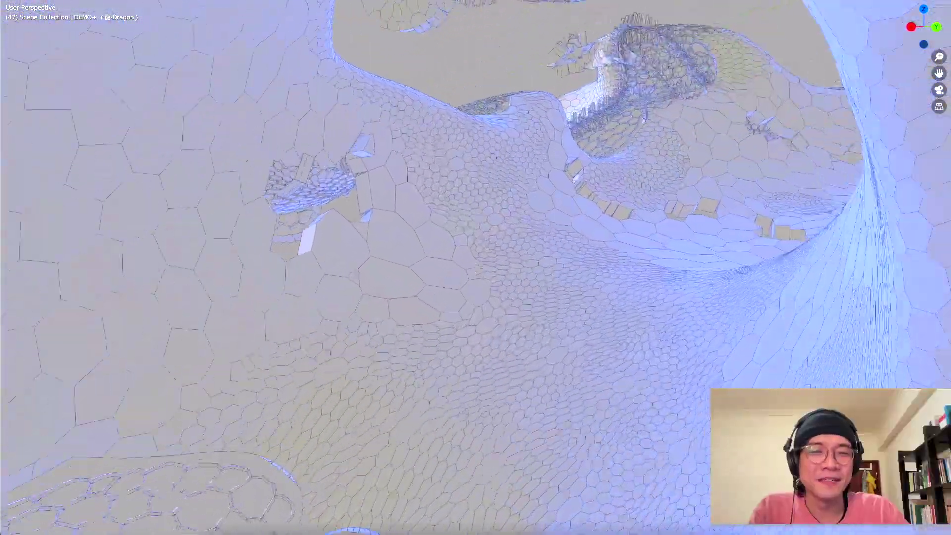
key("w")
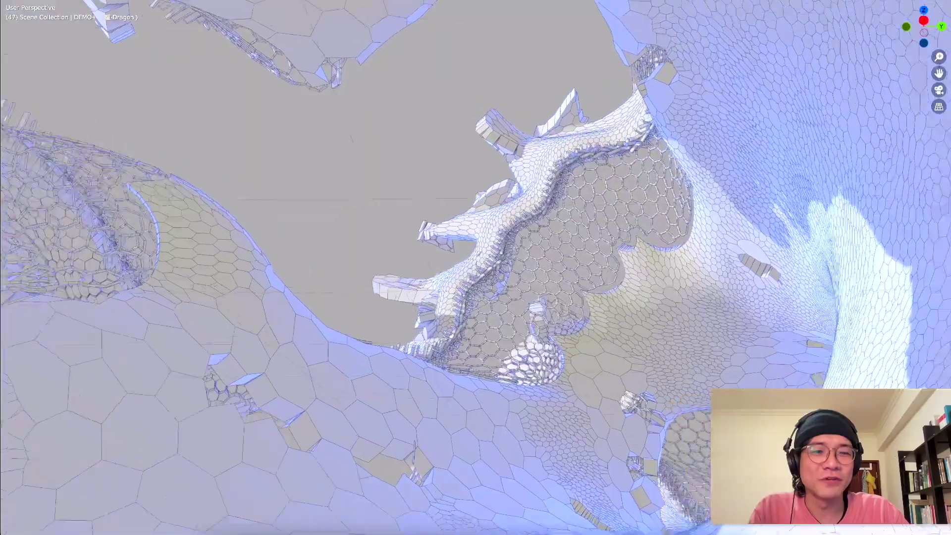
key("w")
key("Escape")
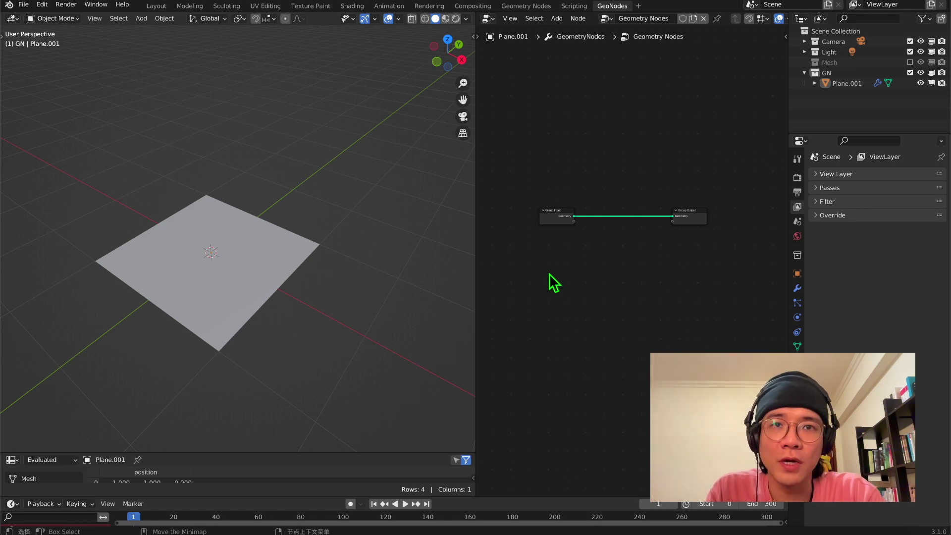
Search the nodes that can be added to Plane.001's tree for "nh", then dismiss the search.
key("shift+a")
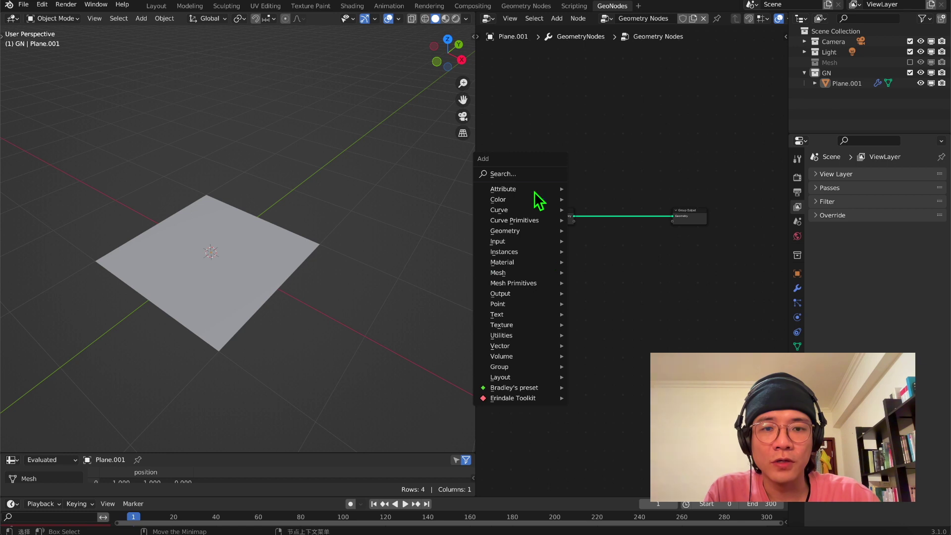
left_click(531, 170)
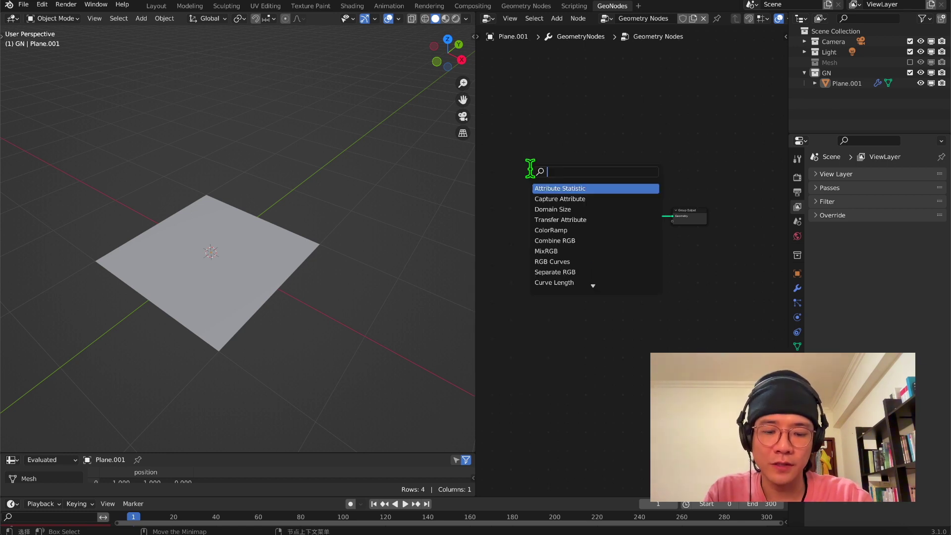
type("nh")
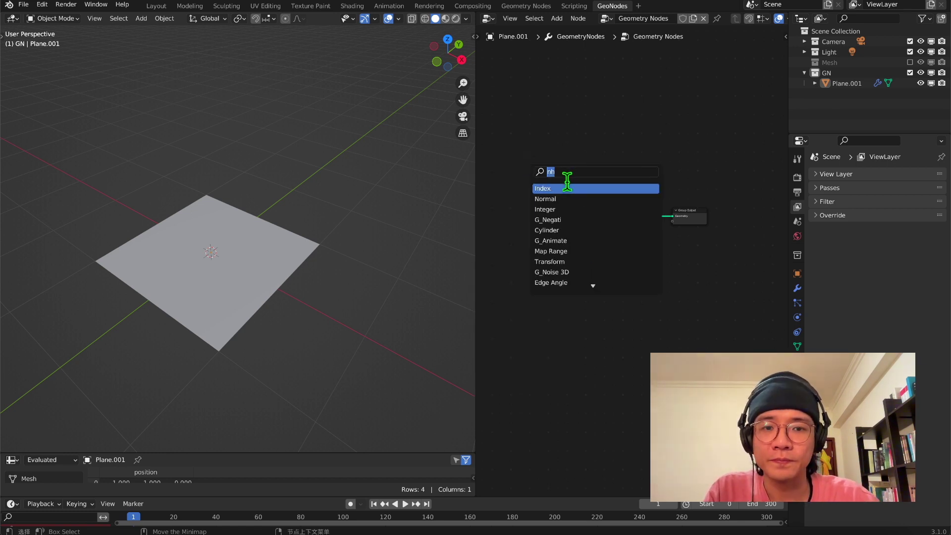
left_click(560, 144)
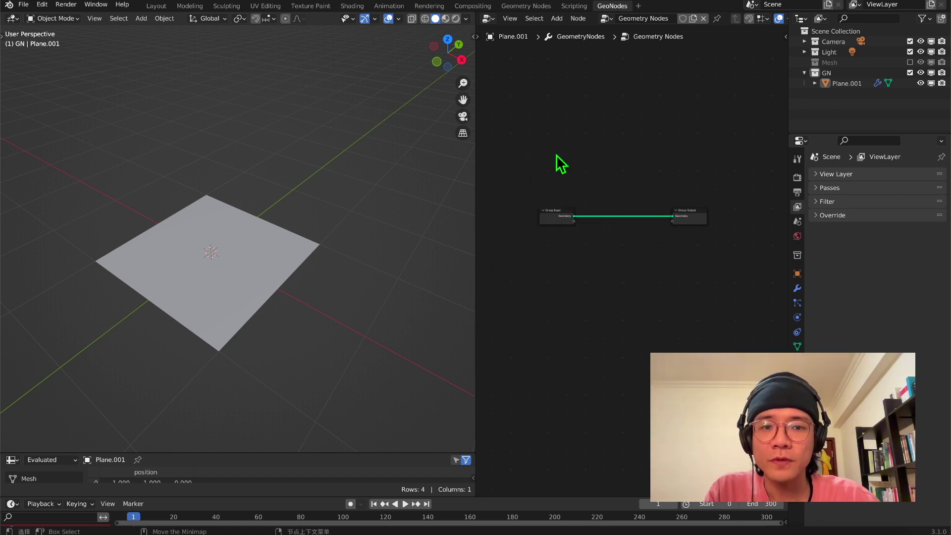
Start appending data from another file and open the NH_Edge Grow_V1 folder on the Desktop.
left_click(23, 4)
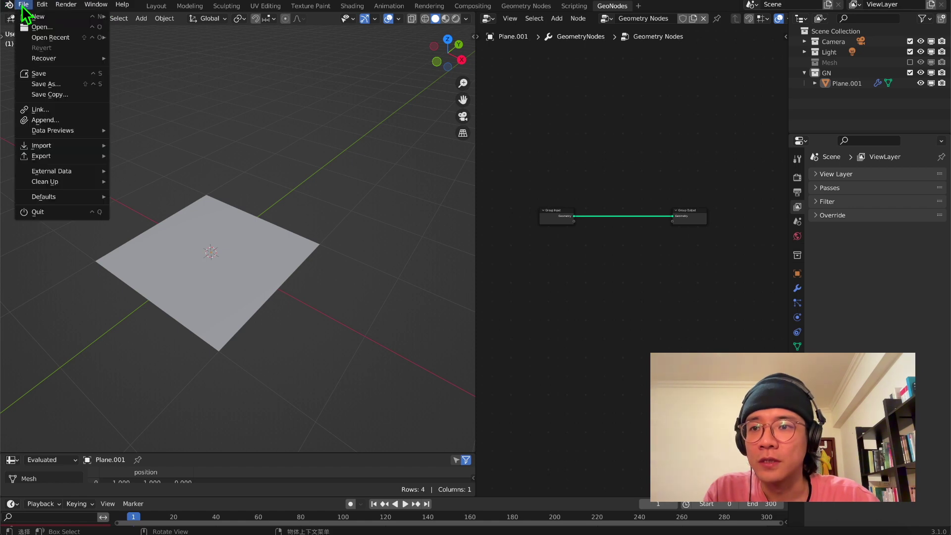
left_click(40, 120)
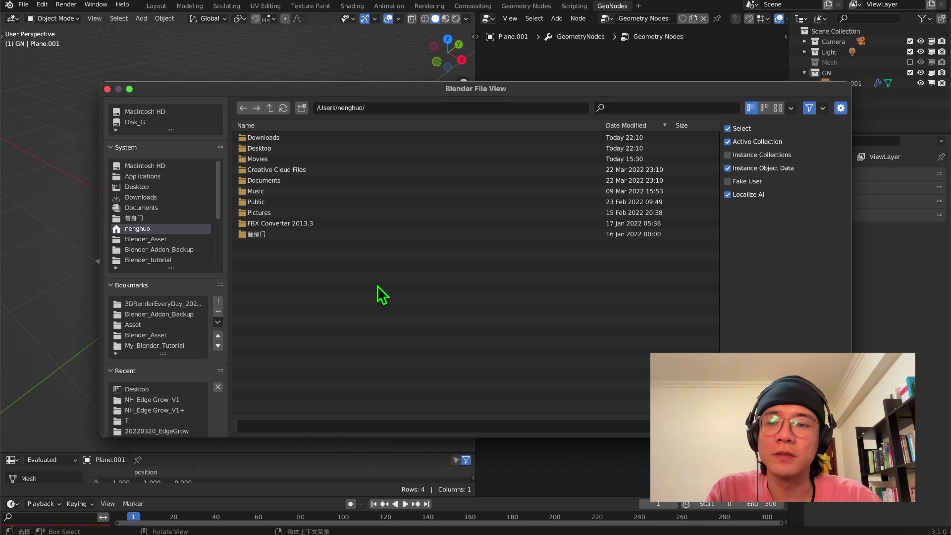
left_click(149, 196)
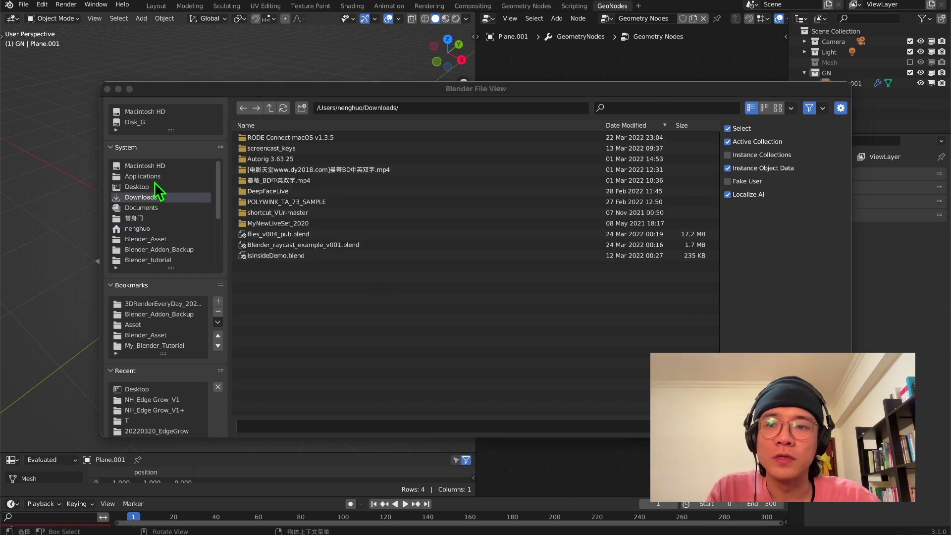
left_click(152, 187)
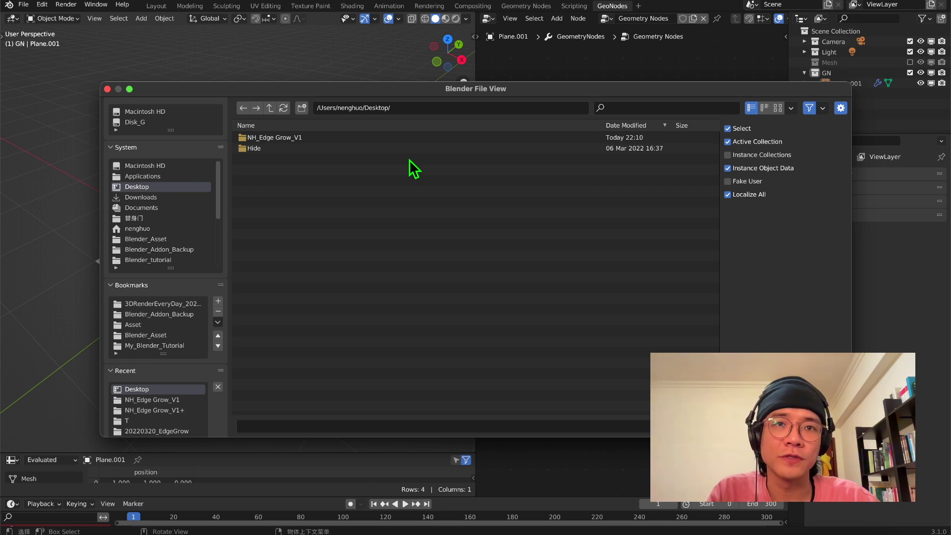
left_click(270, 140)
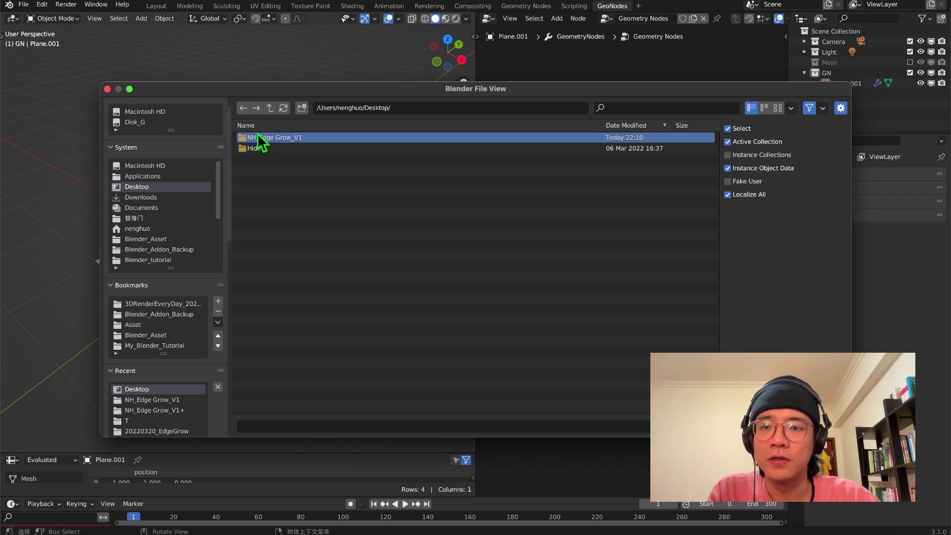
double_click(270, 139)
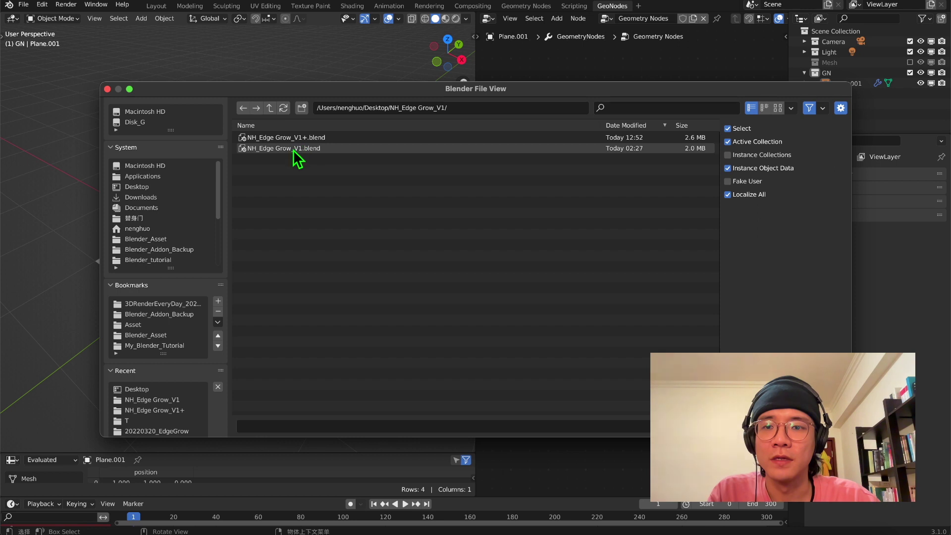
Append the node groups NH_Edge Grow_V1 and NH_Edge Grow_V1+ from the NodeTree data of NH_Edge Grow_V1+.blend.
double_click(284, 139)
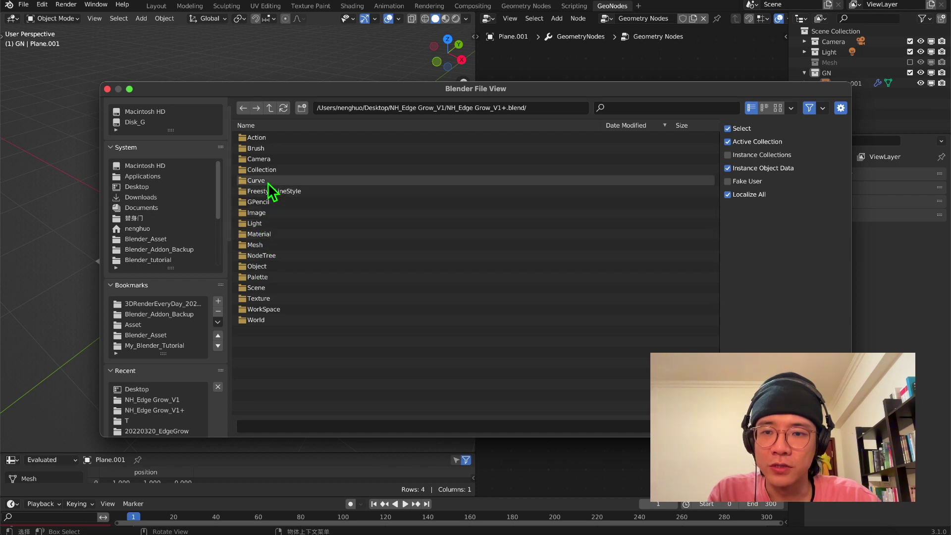
double_click(271, 256)
left_click(309, 222)
left_click(312, 213, "shift")
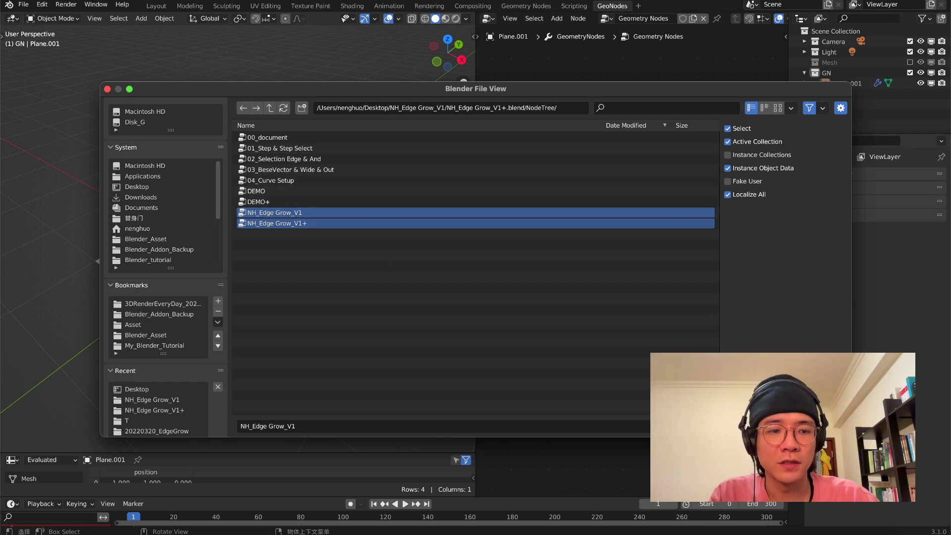
left_click(773, 426)
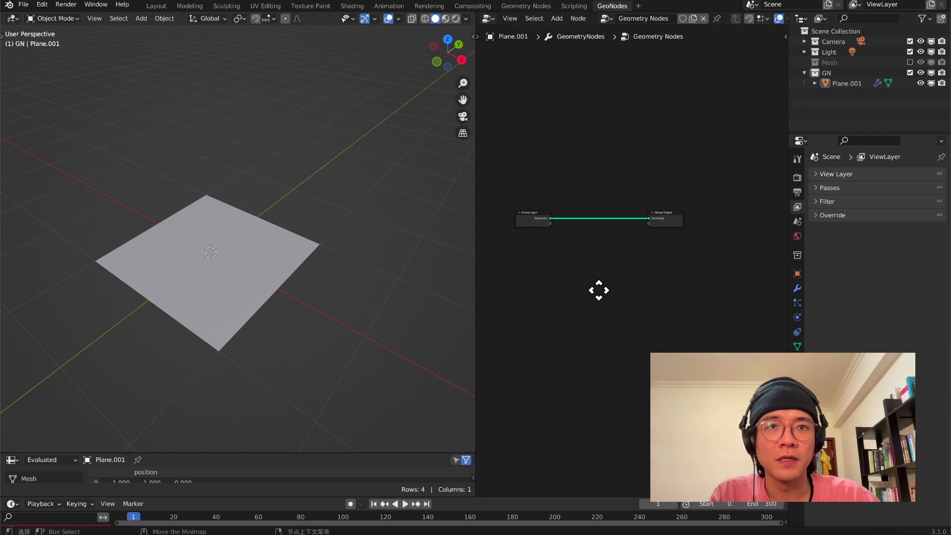
Check that the appended NH_Edge Grow groups can be added by searching the node list for "nh".
key("shift+a")
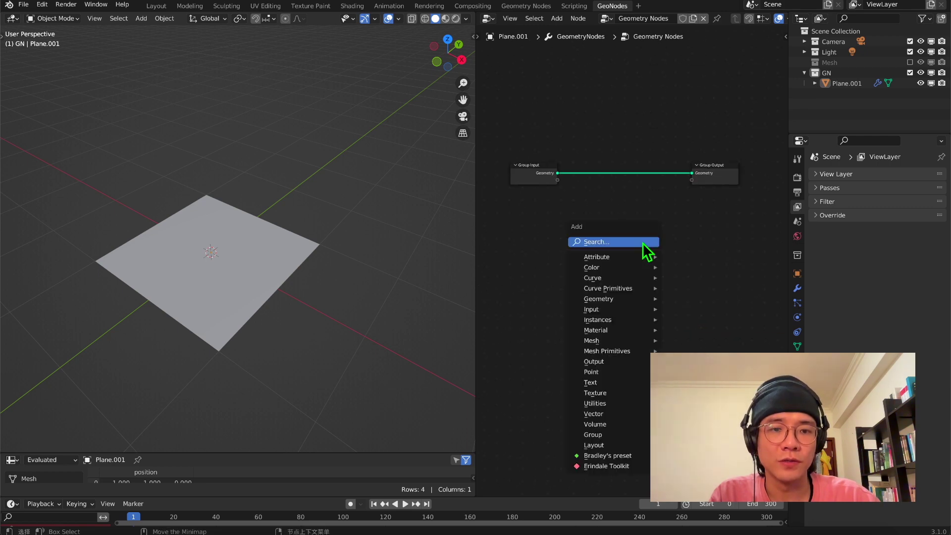
left_click(642, 243)
type("nh")
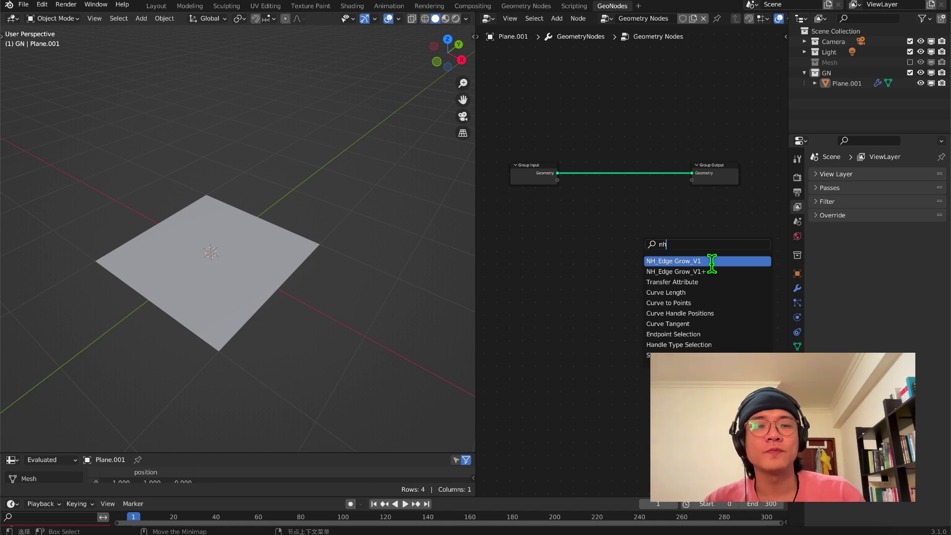
key("Escape")
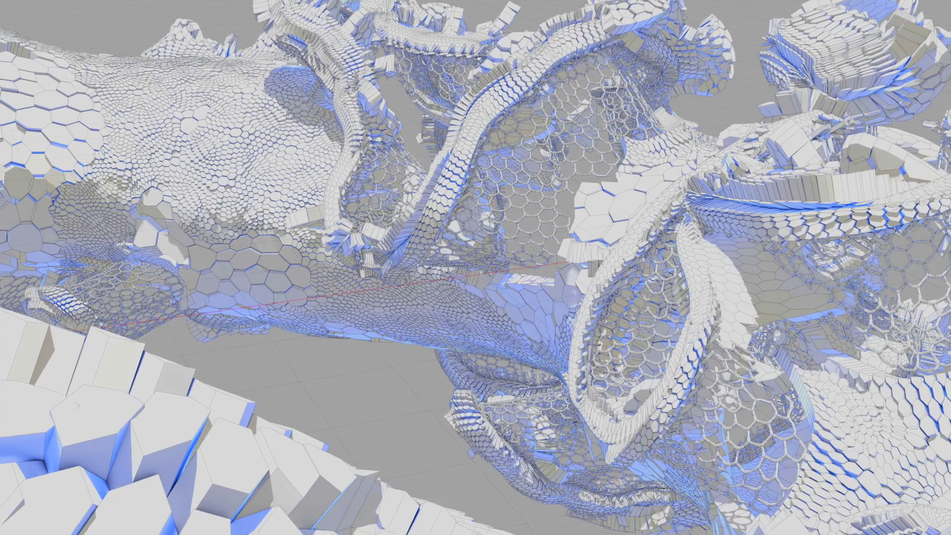